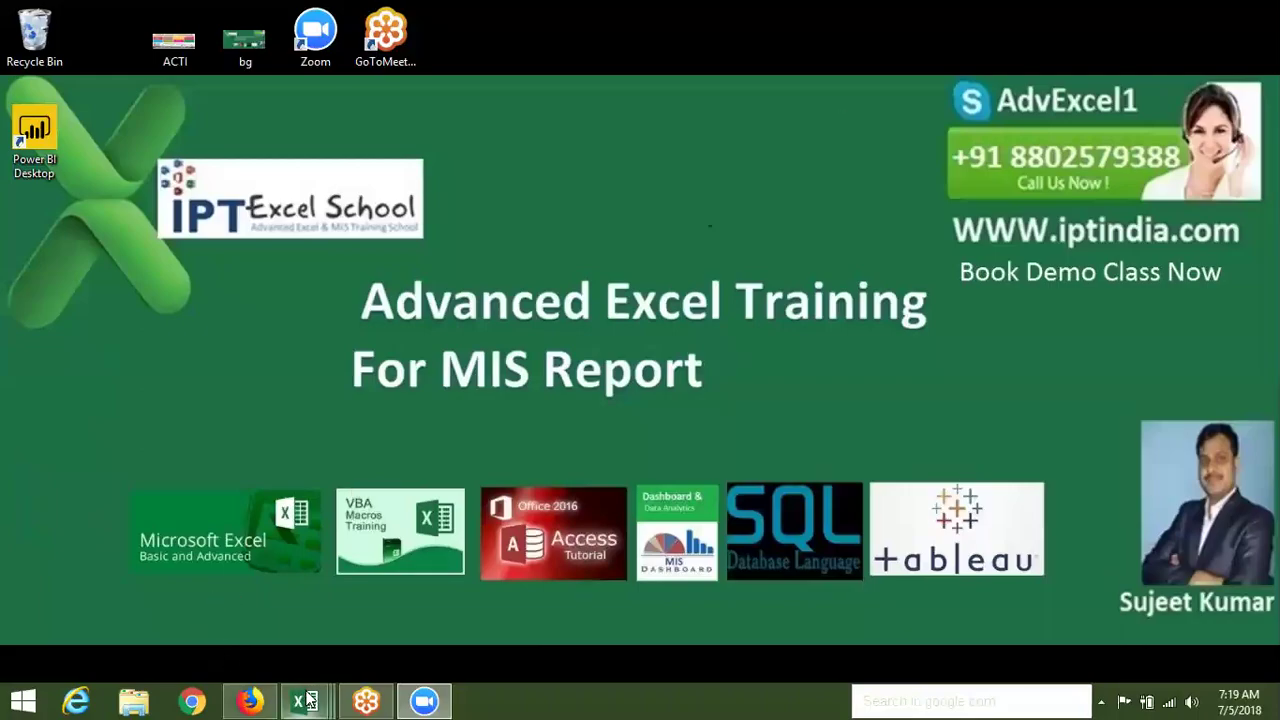
Bring the Sumif project workbook forward and close it
mouse_move(310, 701)
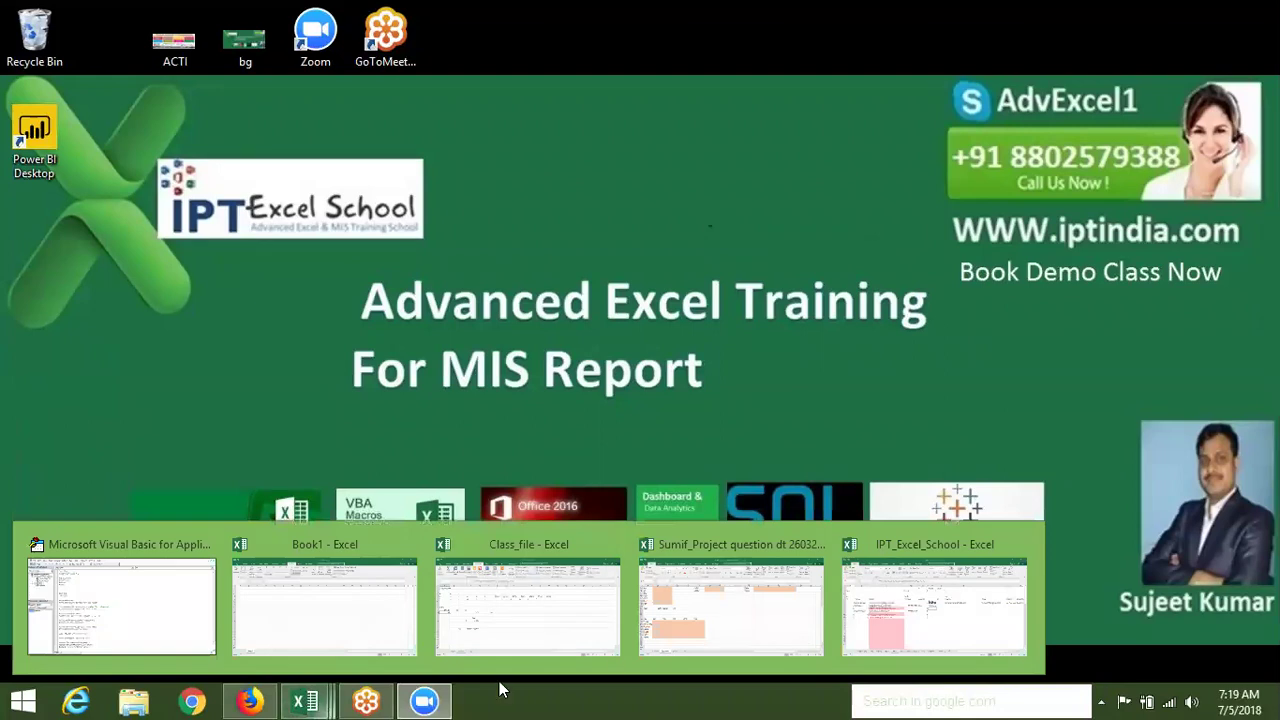
mouse_move(609, 656)
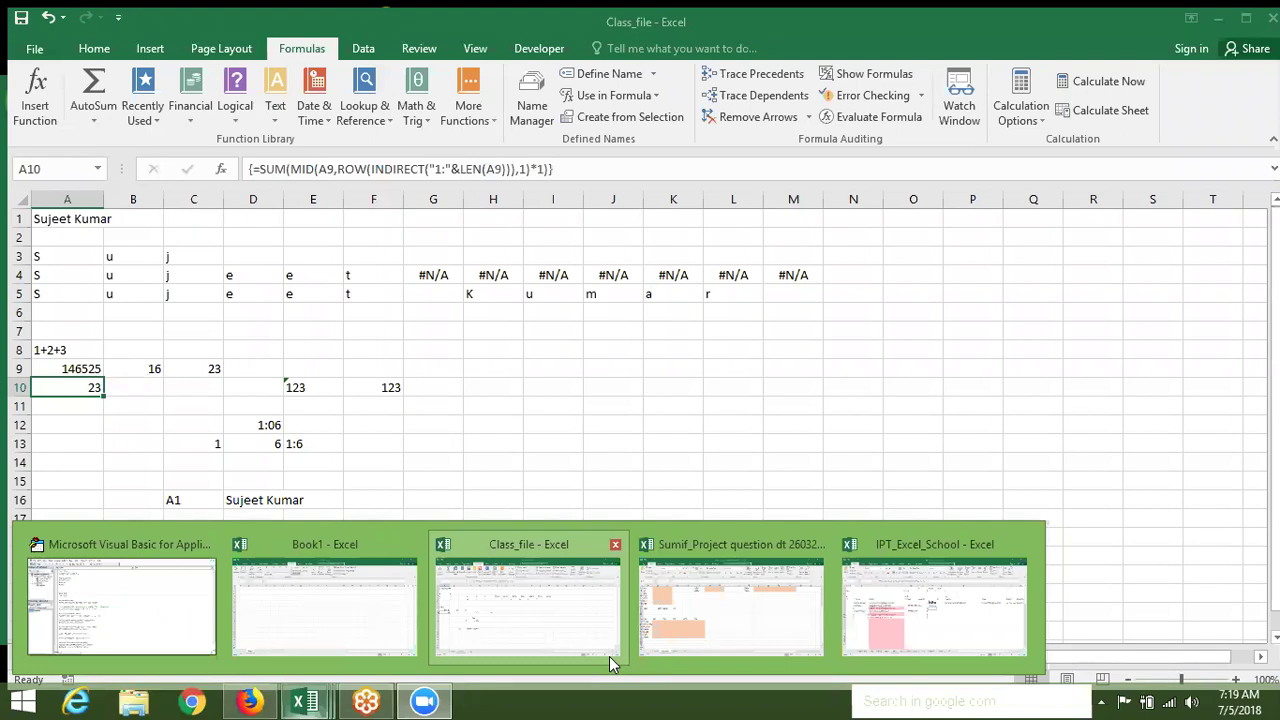
left_click(686, 621)
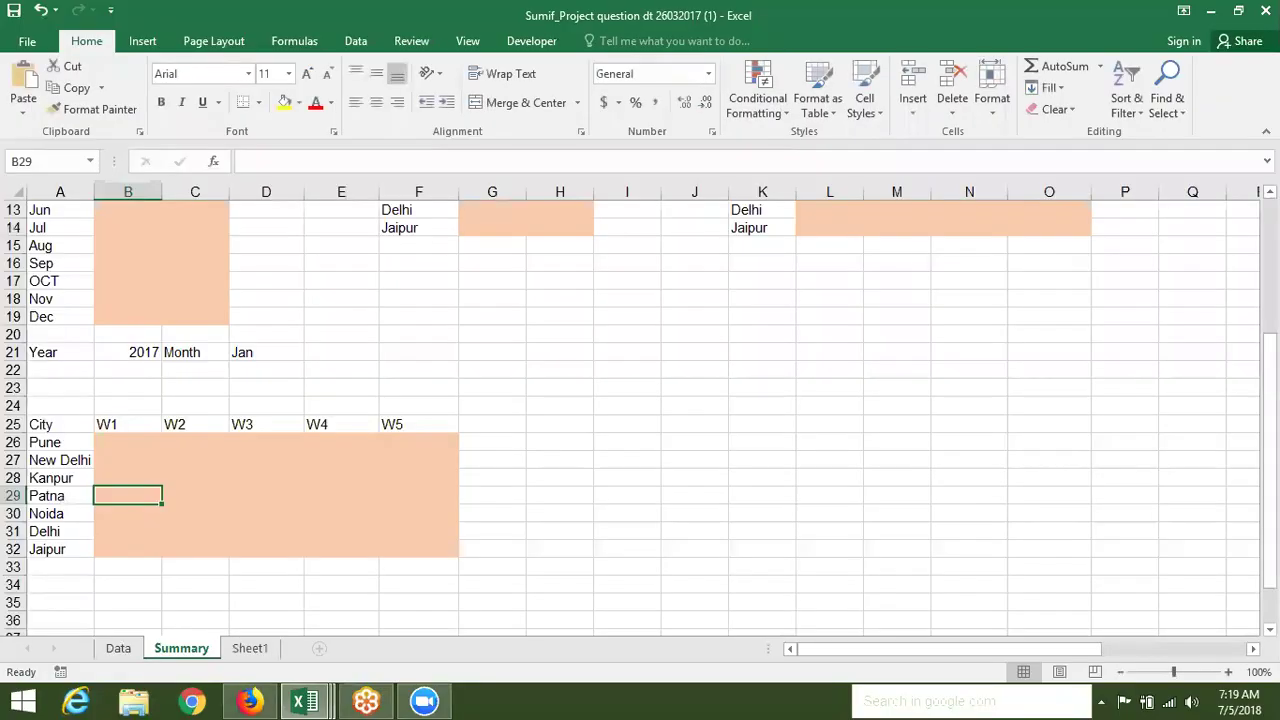
key("super+d")
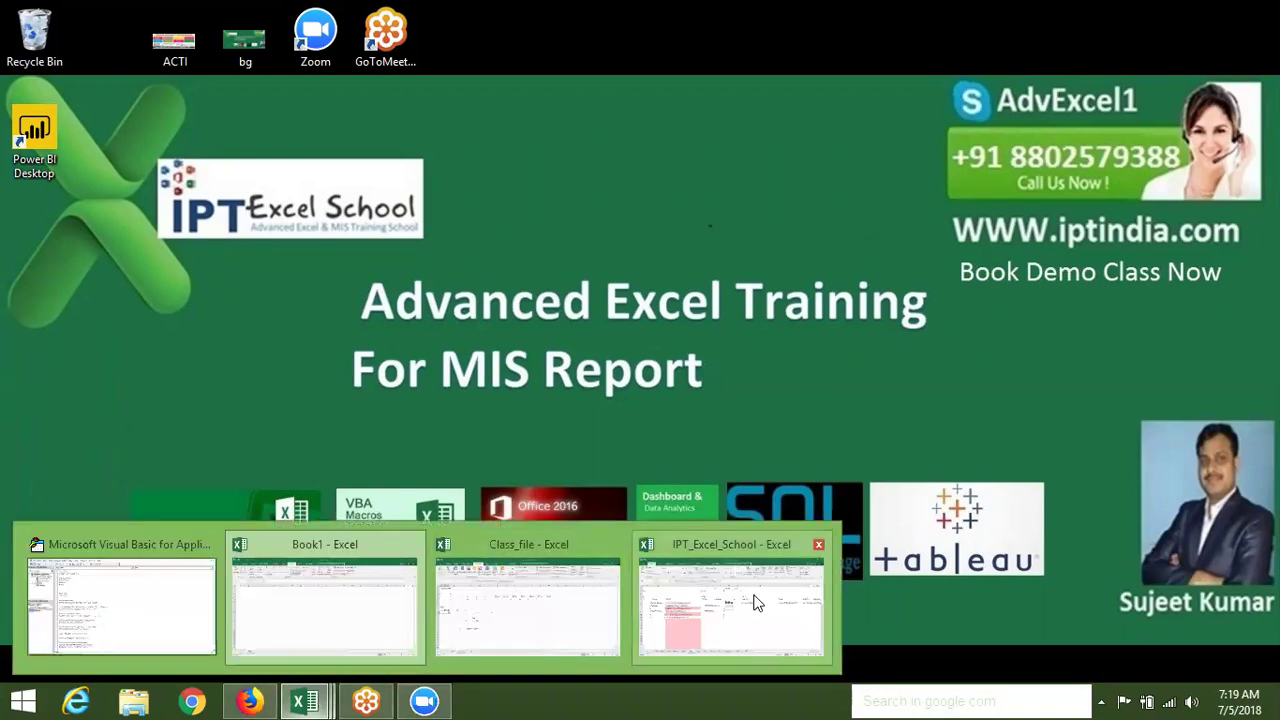
Close the IPT_Excel_School workbook, saving its changes
left_click(756, 602)
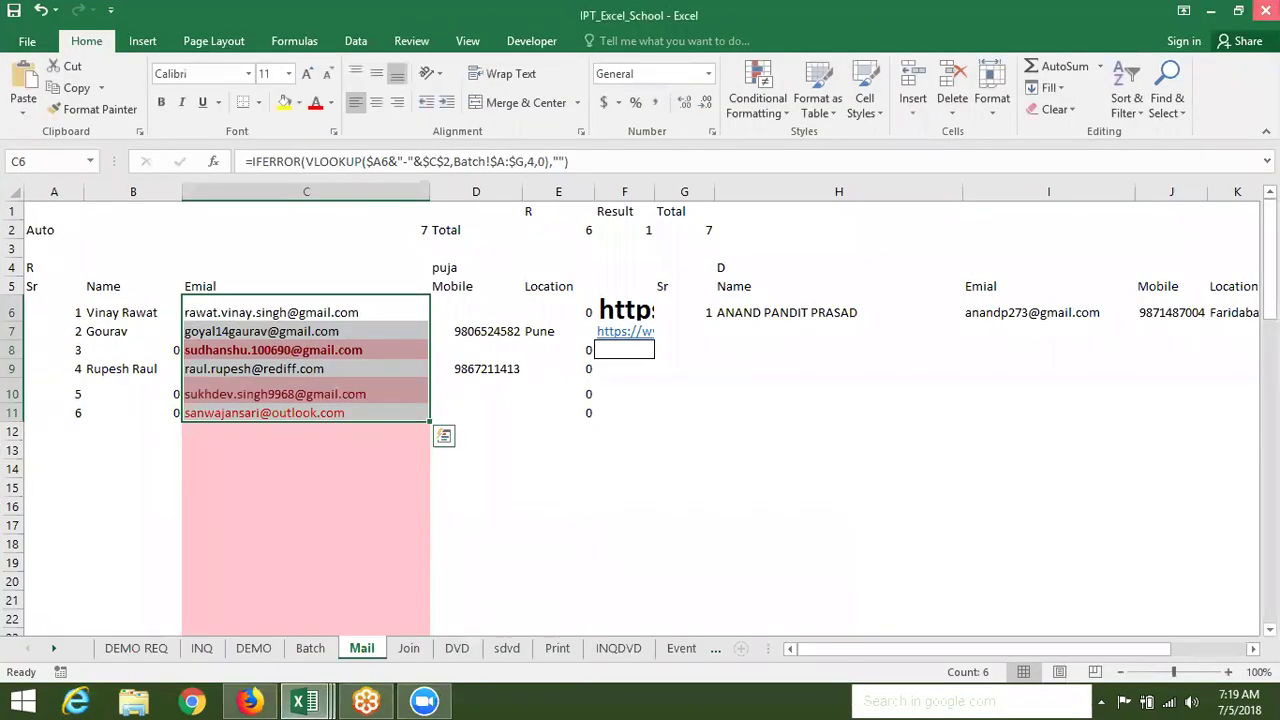
left_click(1266, 10)
left_click(564, 370)
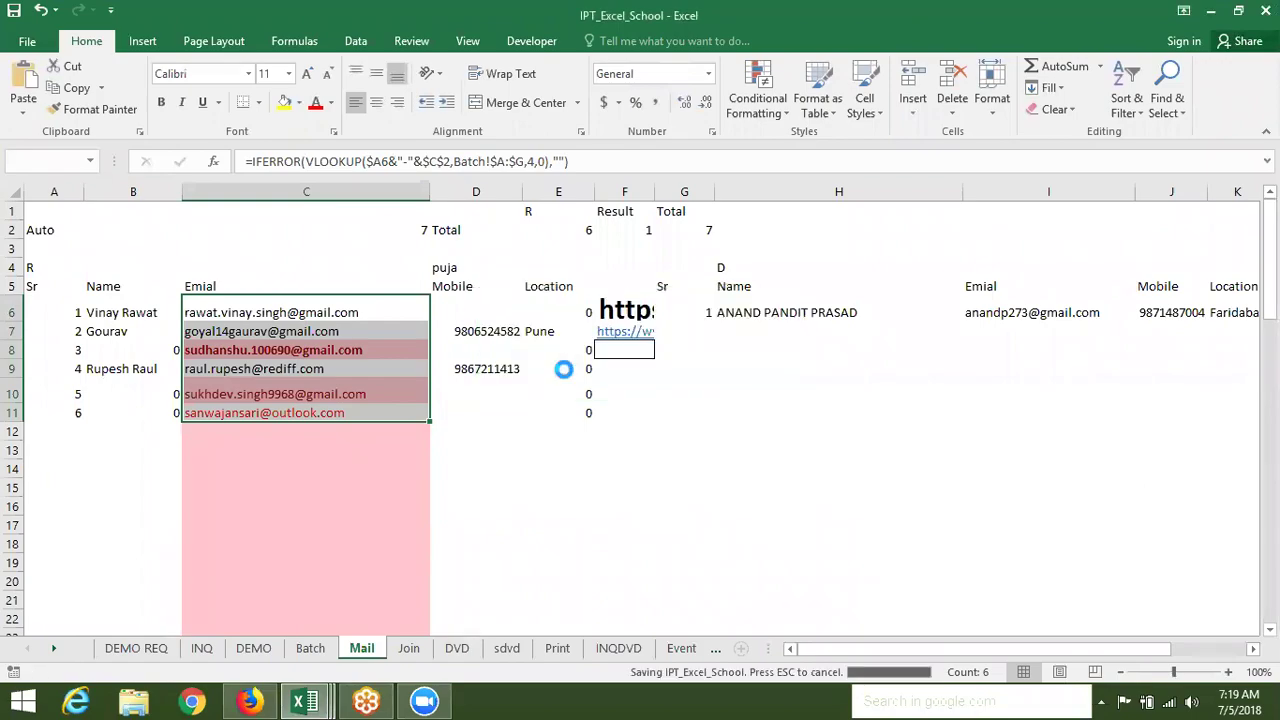
Close the Class_file workbook without saving its changes
mouse_move(305, 700)
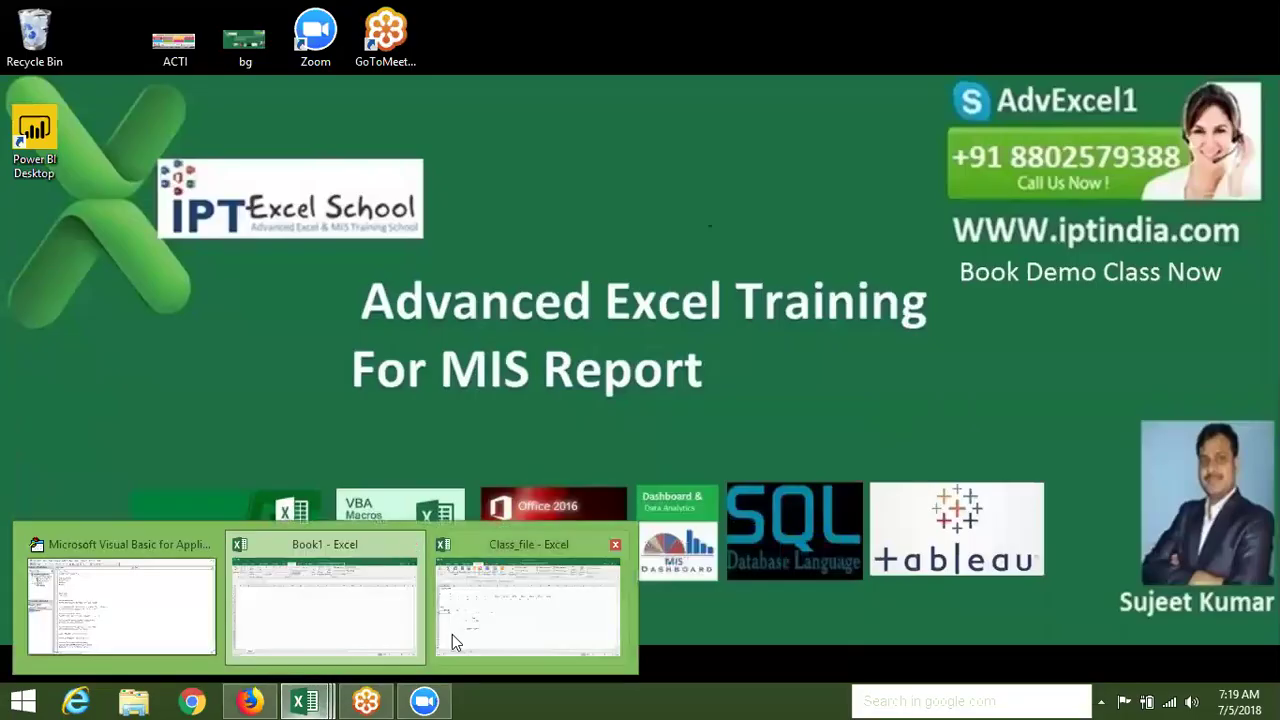
left_click(452, 636)
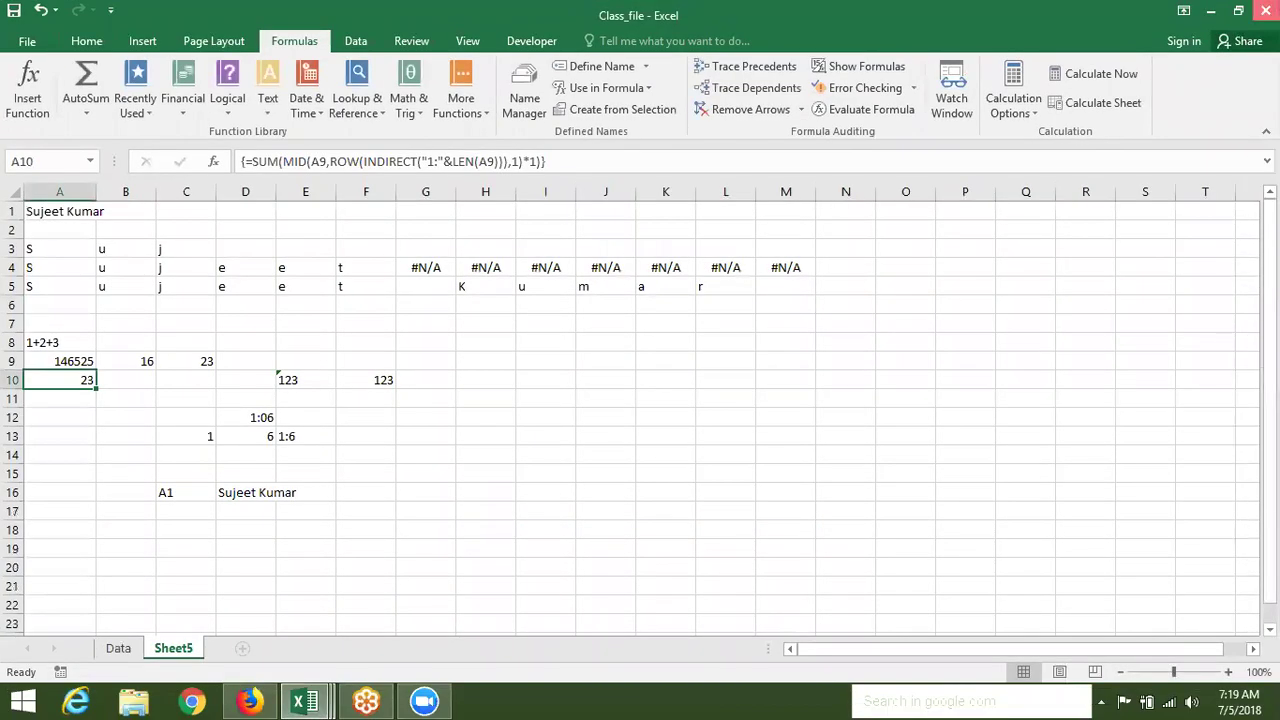
left_click(1266, 10)
left_click(650, 375)
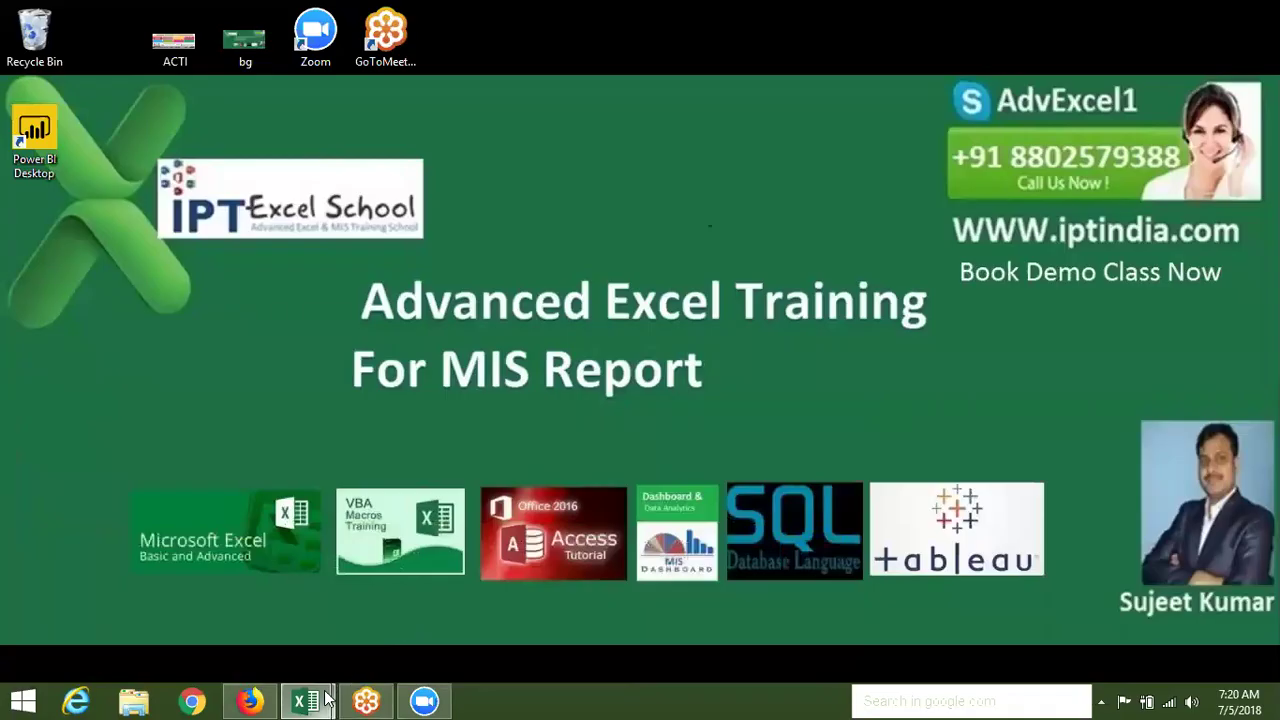
Switch to Book1, briefly check the VBA editor, then return to Book1's empty sheet
mouse_move(325, 697)
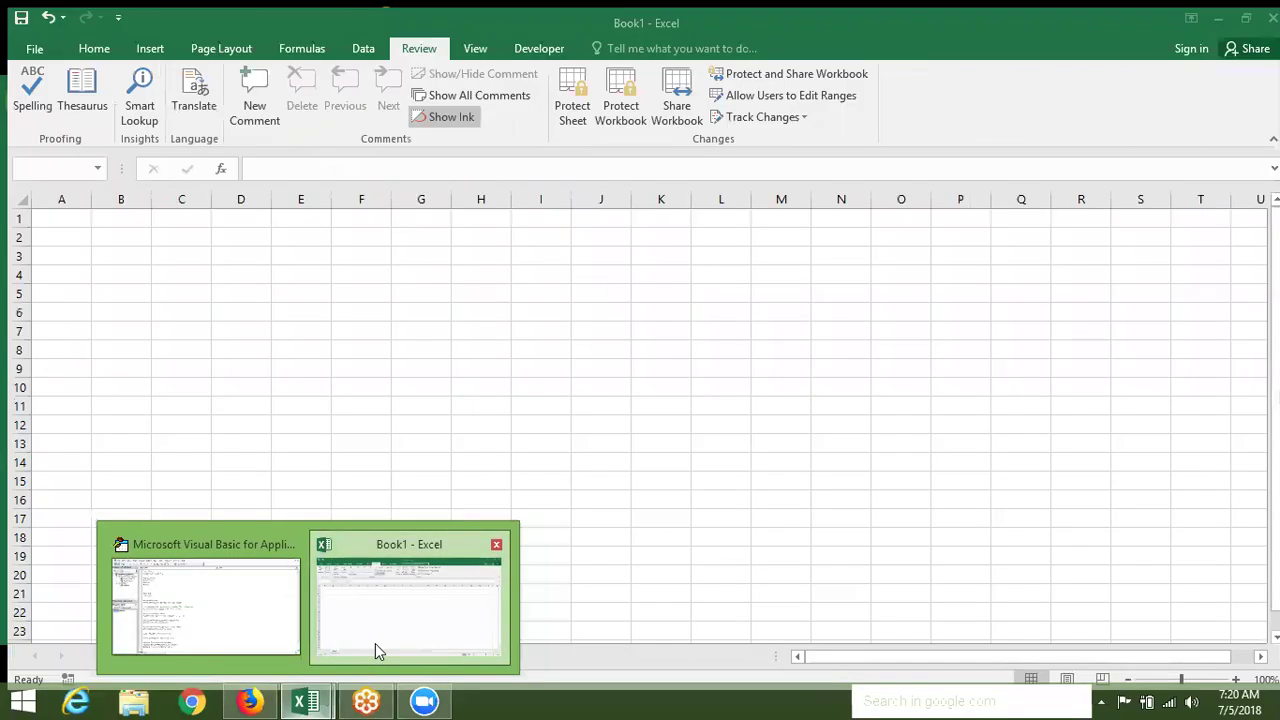
left_click(375, 643)
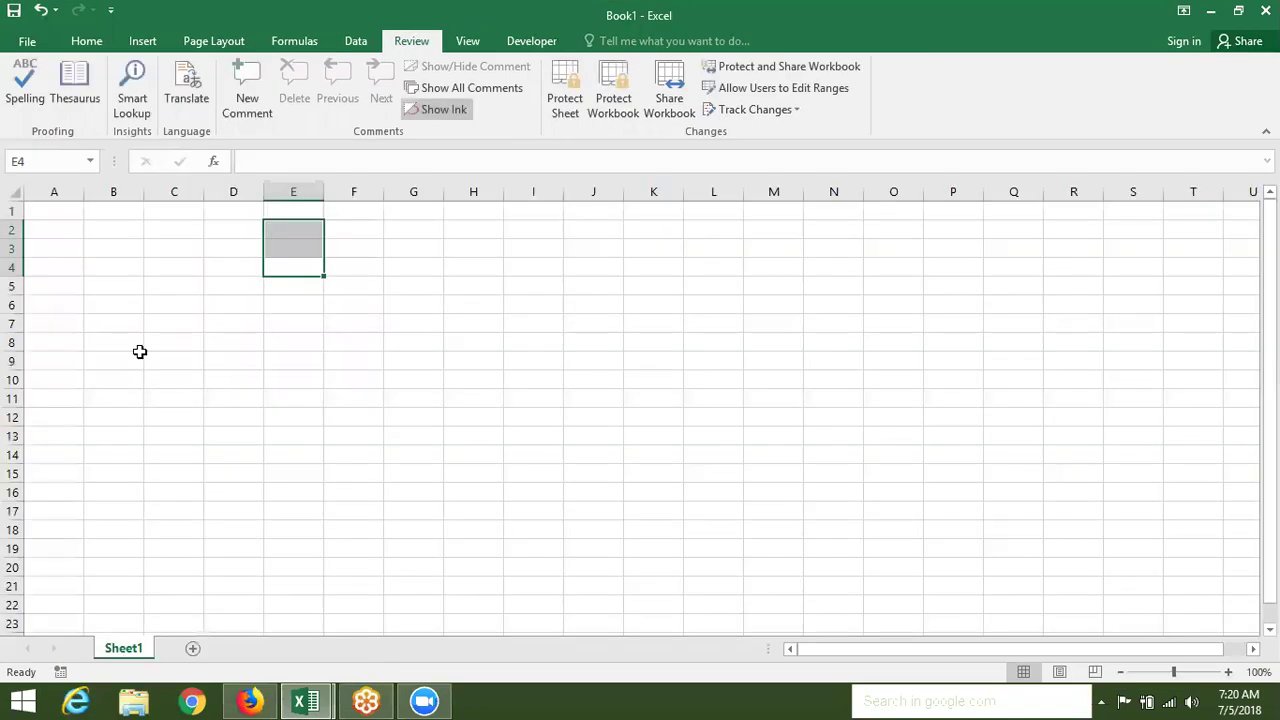
mouse_move(303, 700)
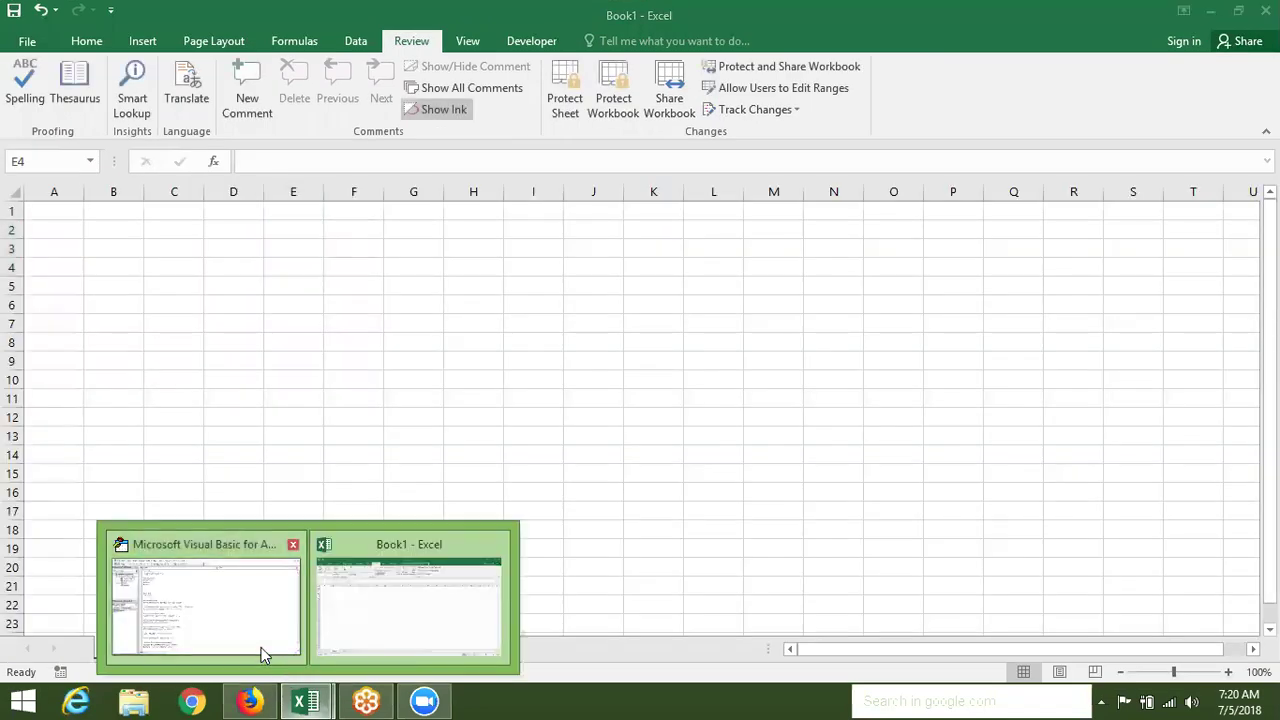
left_click(261, 647)
key("ctrl+a")
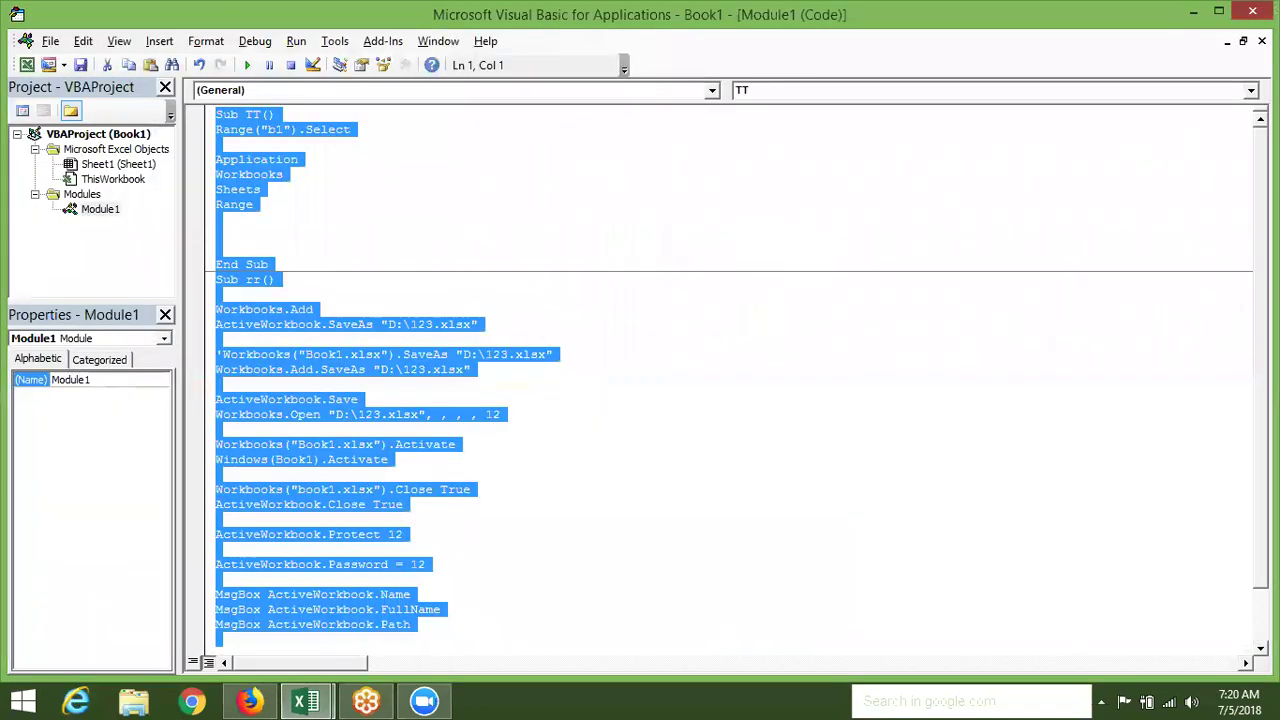
key("alt+F11")
left_click(550, 224)
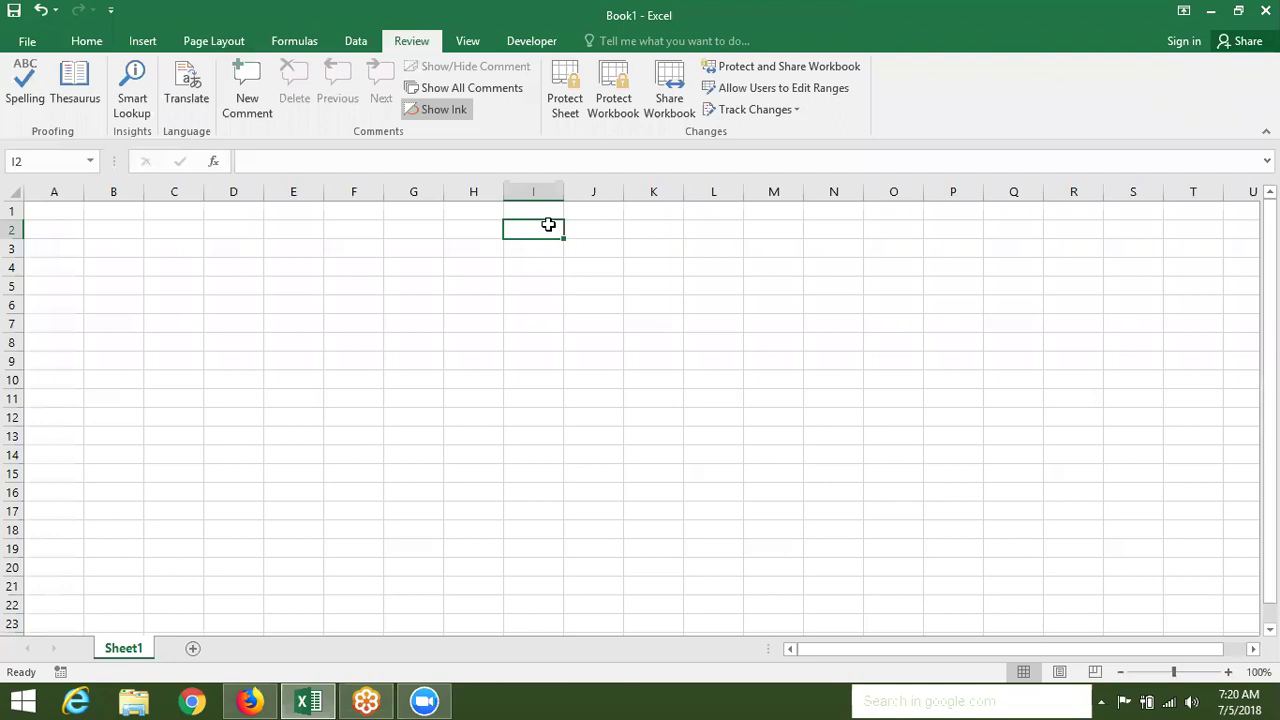
Type the heading Name in A1, then Puja, Ravi, Kavita and Neerar below it
left_click(61, 216)
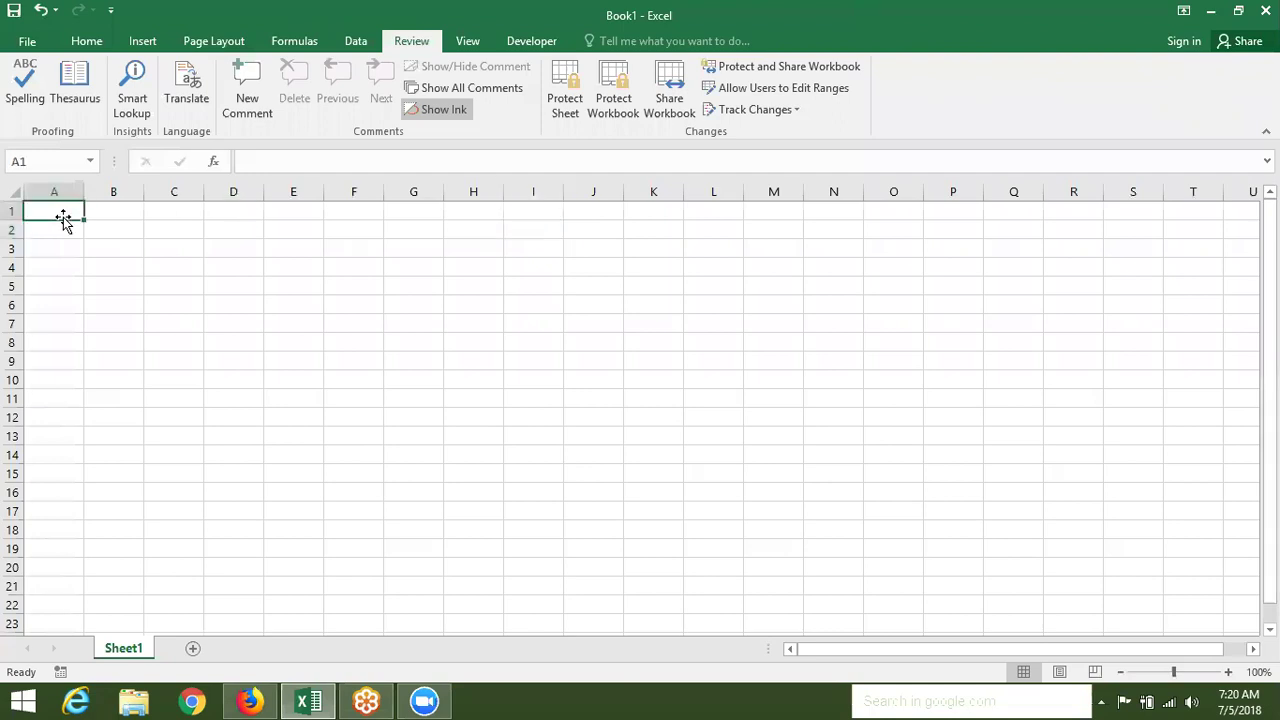
type("Name")
key("Return")
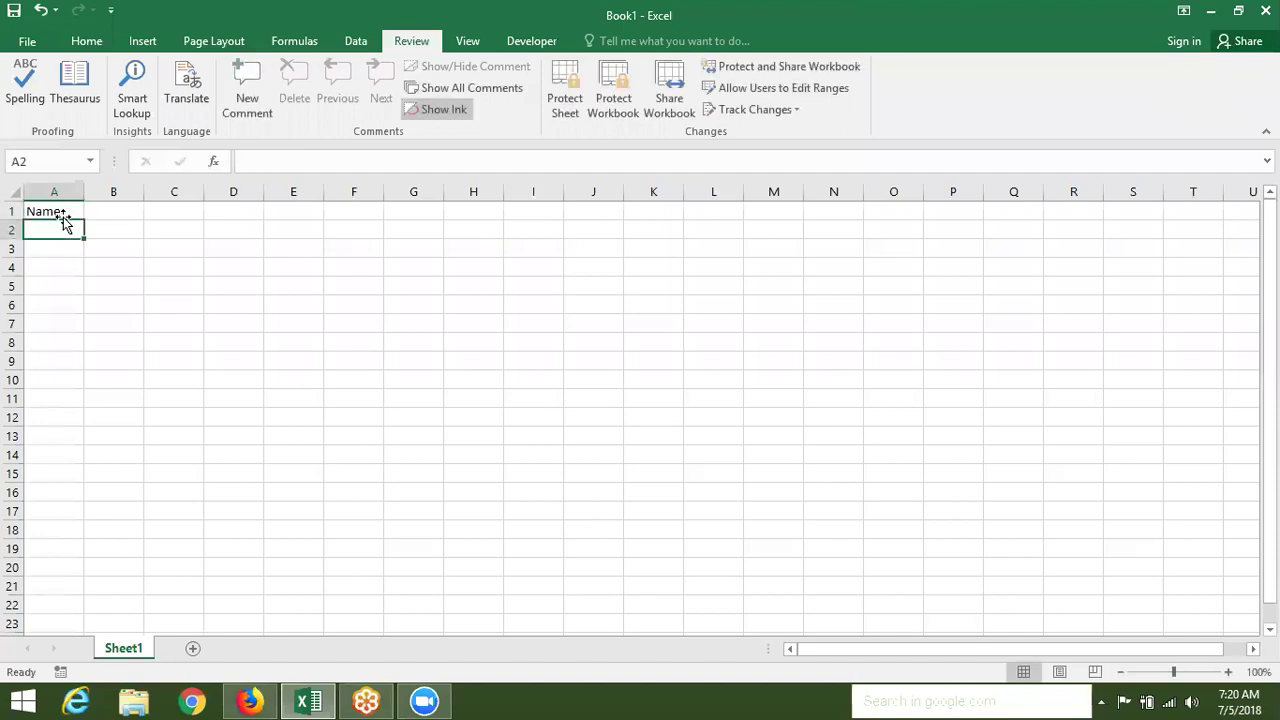
type("Puja")
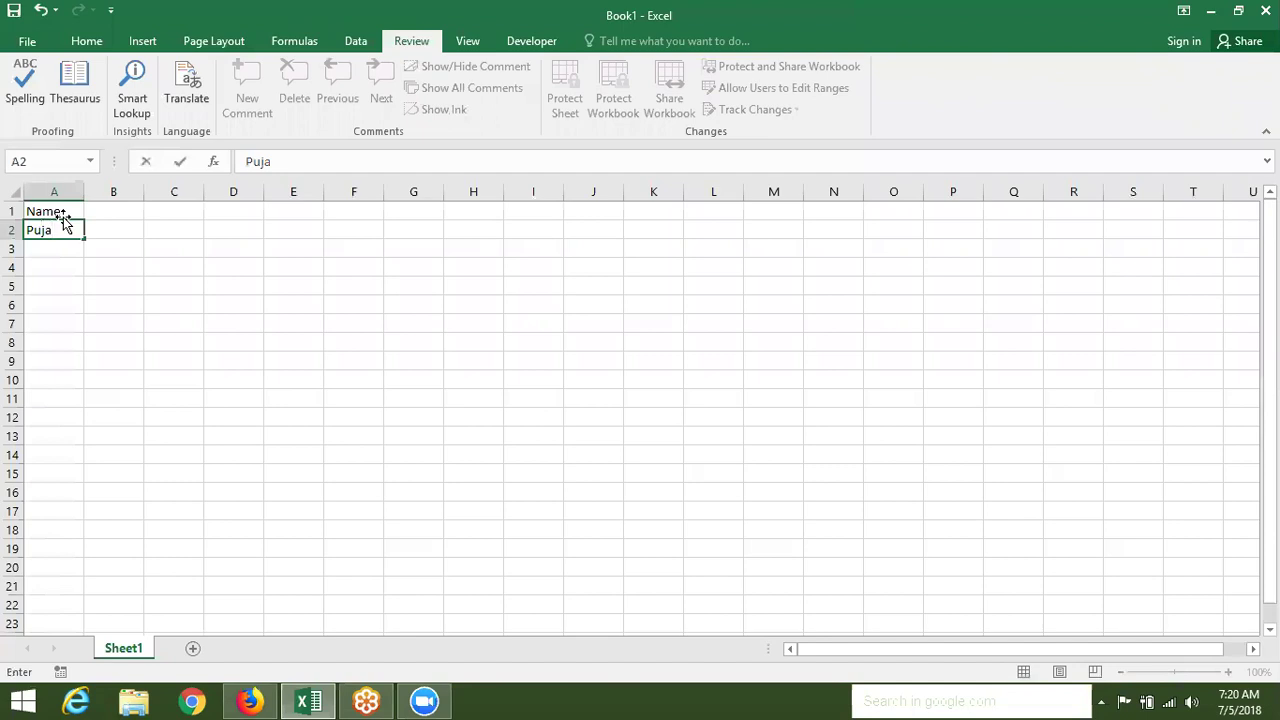
key("Return")
type("Ravi")
key("Return")
type("KAvita")
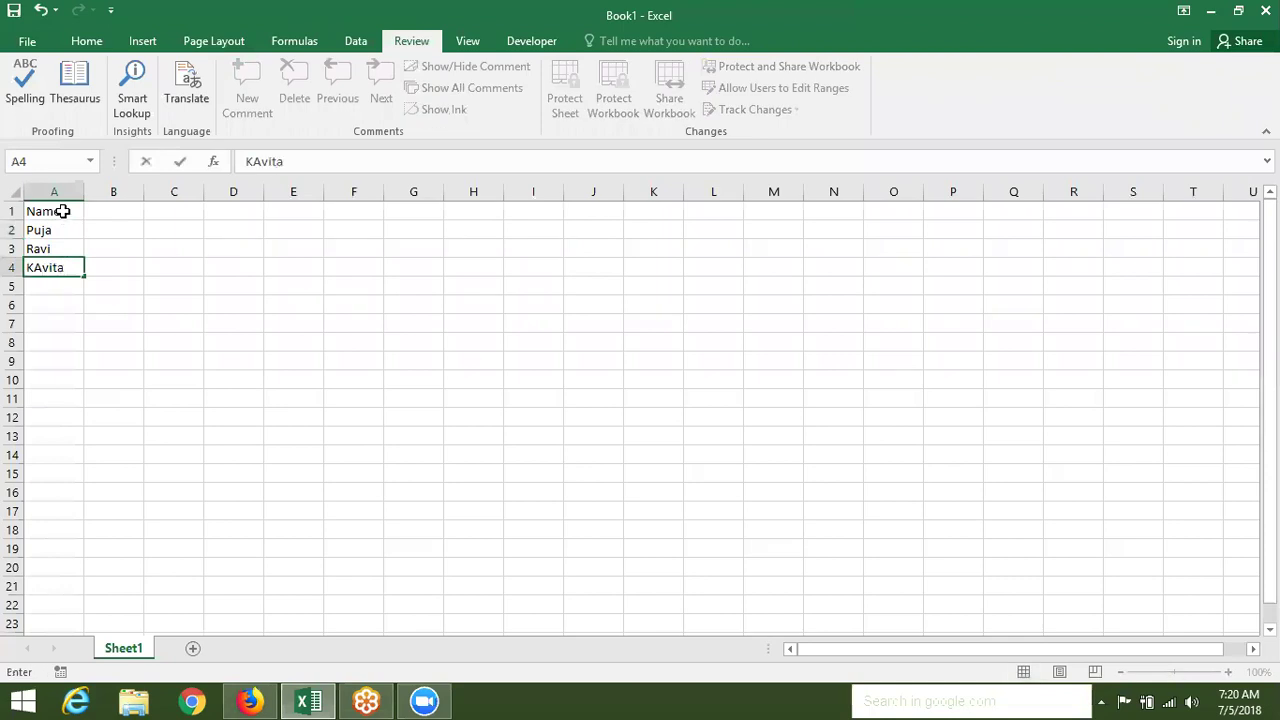
key("Return")
type("Neerar")
key("Return")
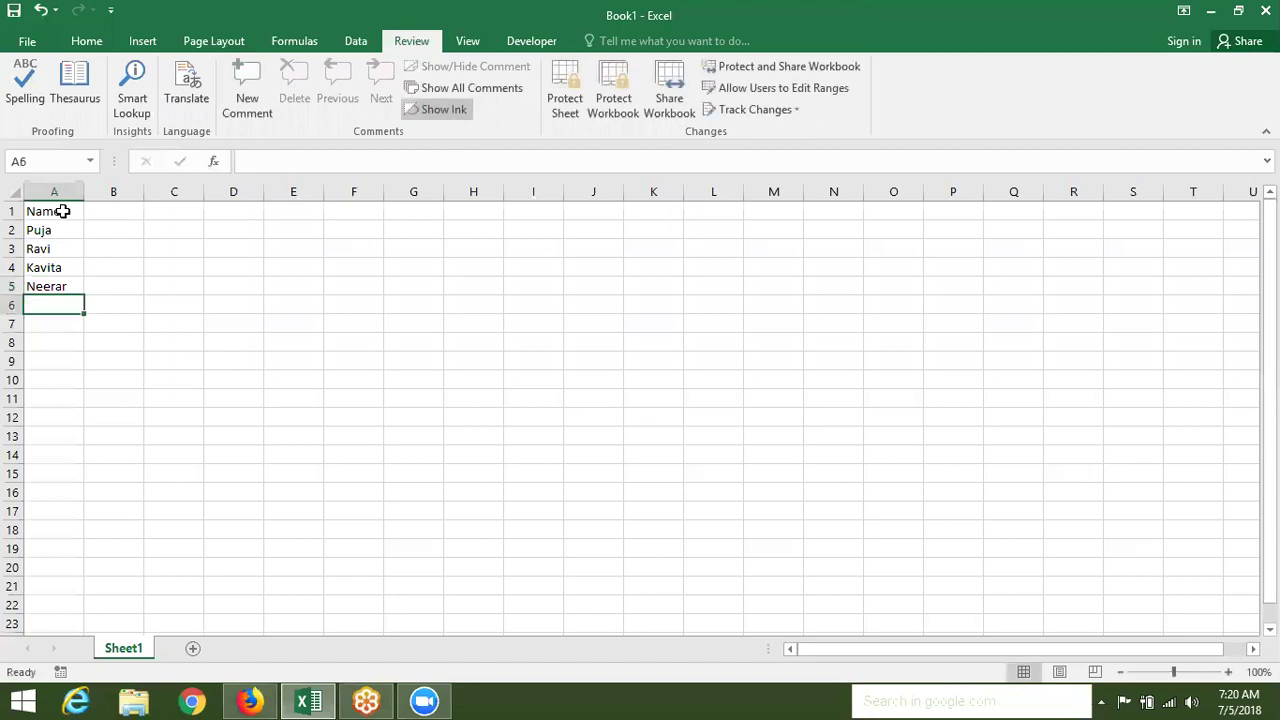
Enter Puneet in A6, fixing a typo, and select cell E2
key("Up")
key("Down")
type("Pum")
key("BackSpace")
type("neet")
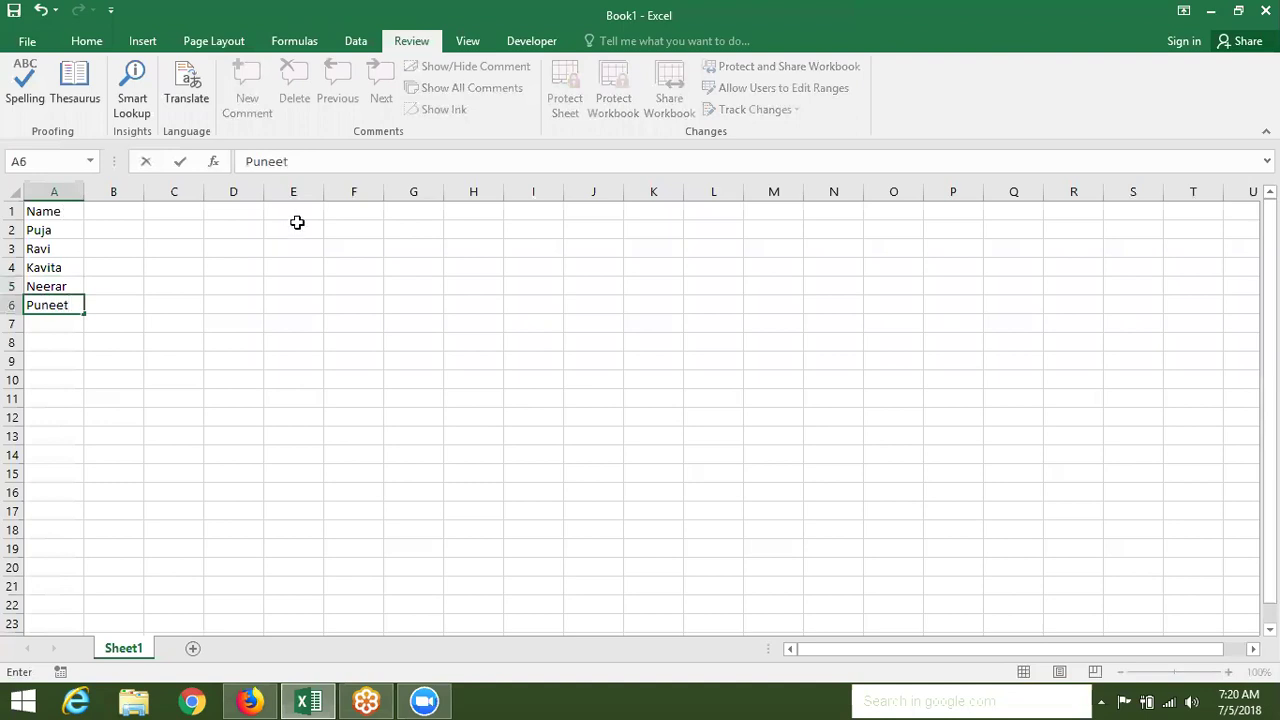
left_click(297, 222)
left_click(356, 41)
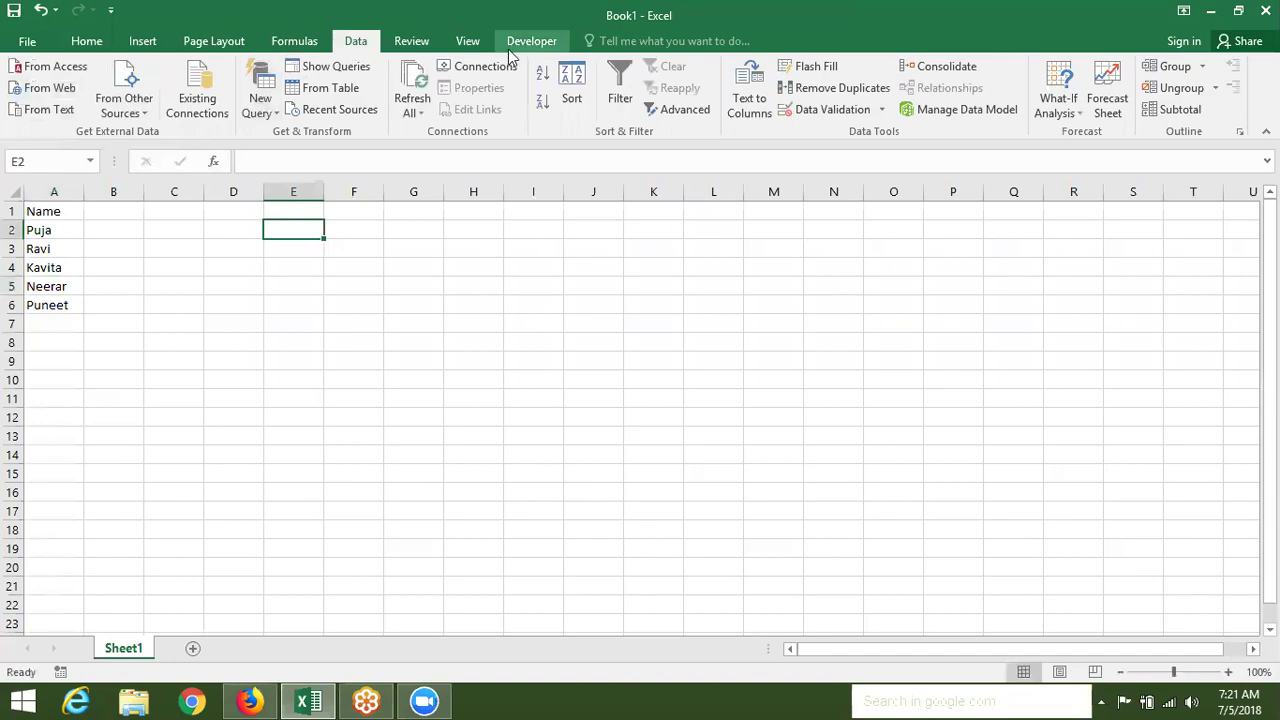
Open the VBA editor from the Developer tab and insert a new module
left_click(531, 41)
left_click(38, 105)
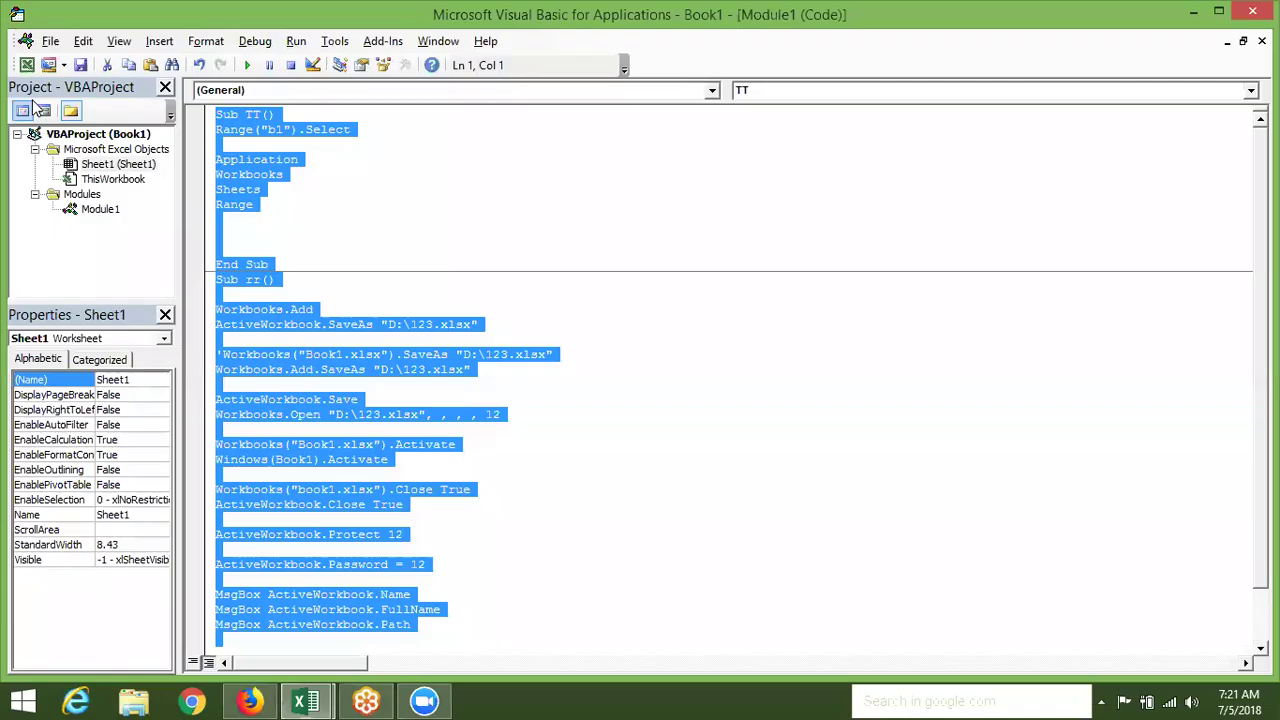
left_click(160, 41)
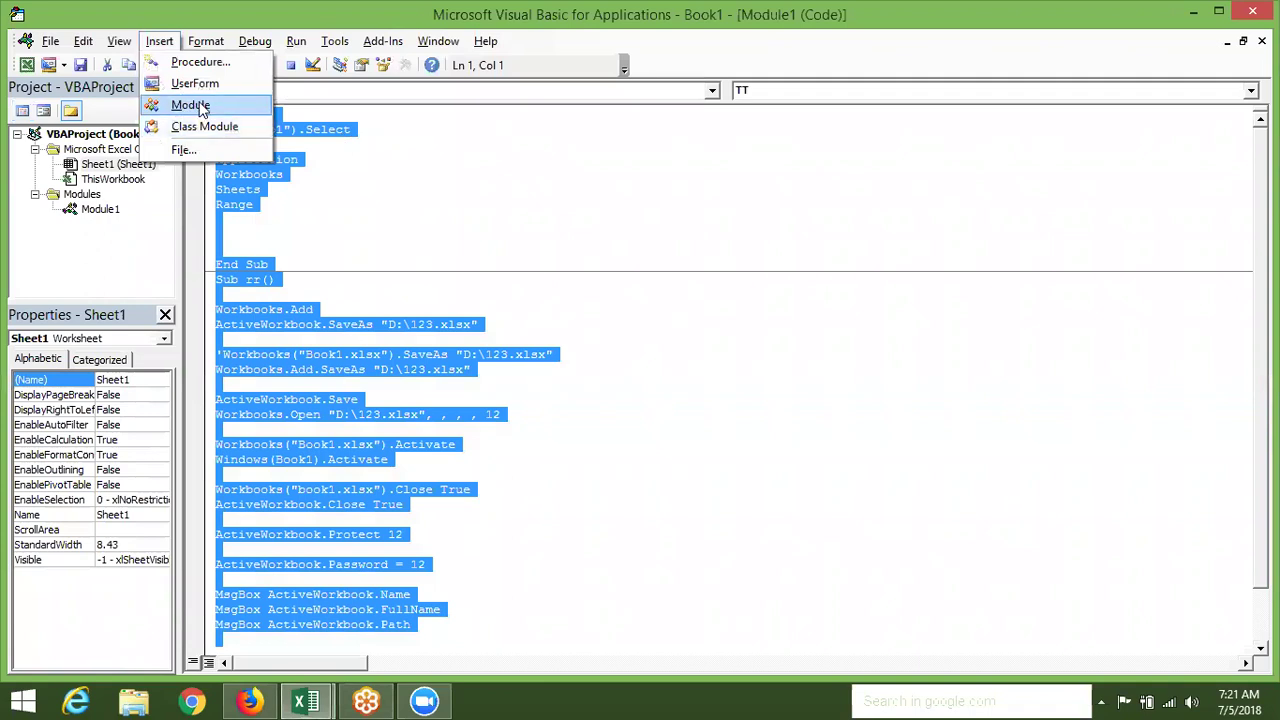
left_click(201, 106)
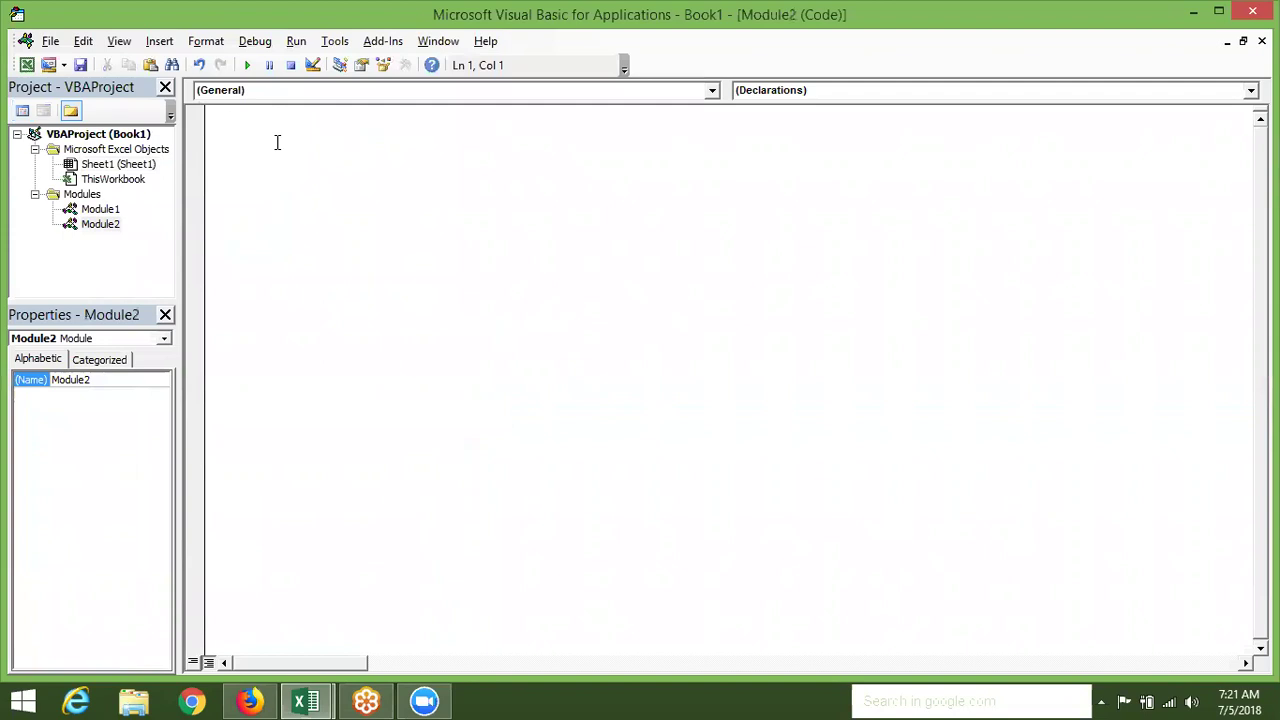
Insert a UserForm, enlarge it, and draw a ListBox on it
left_click(159, 41)
left_click(168, 84)
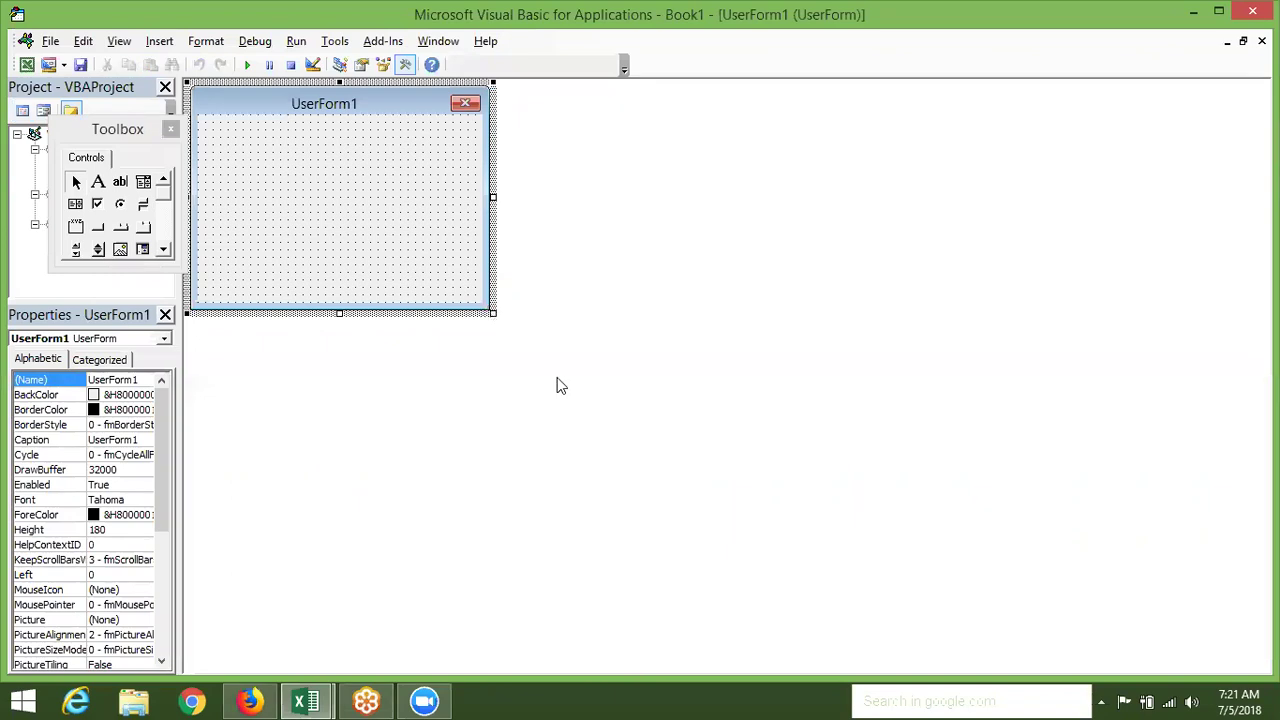
left_click_drag(492, 313, 590, 392)
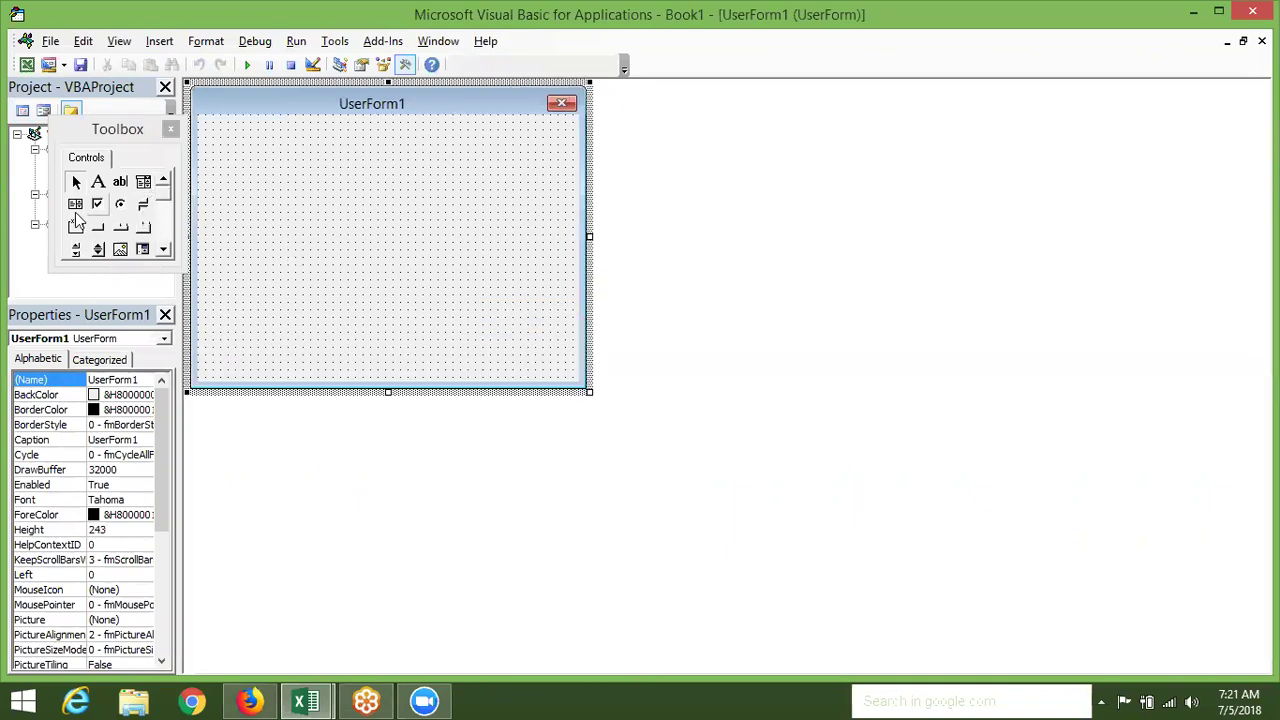
left_click(75, 203)
left_click_drag(249, 190, 482, 308)
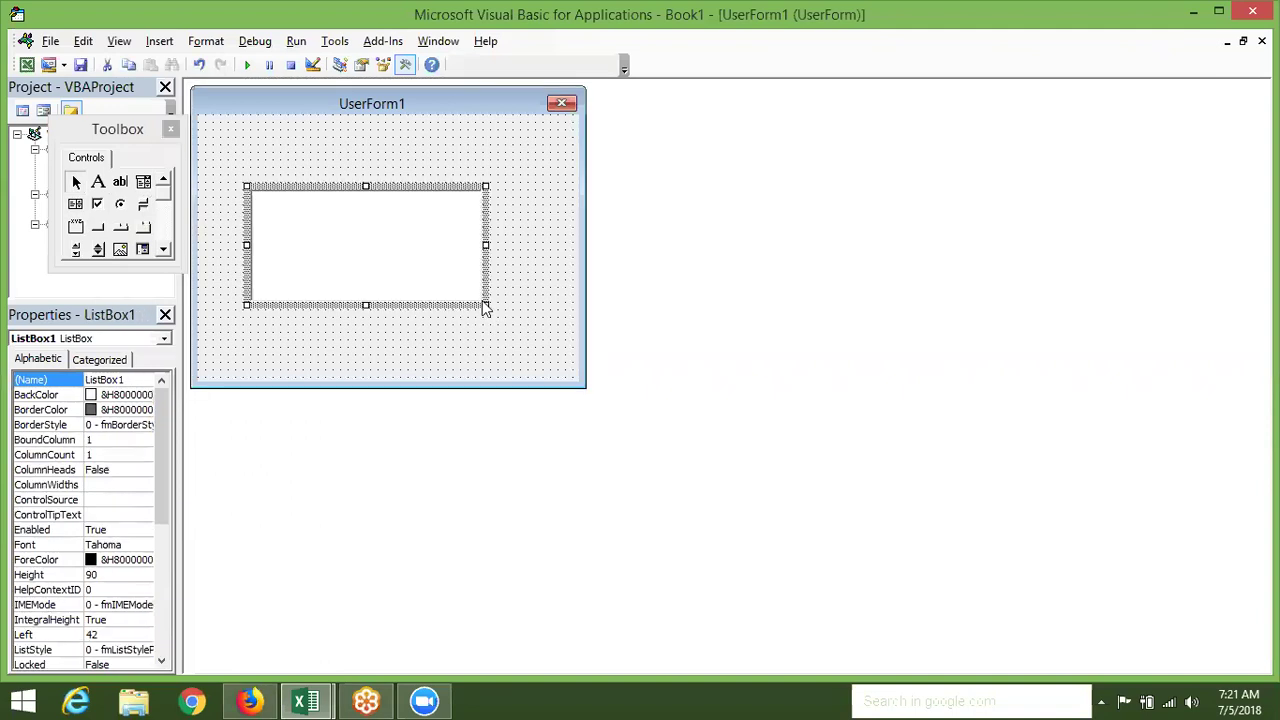
mouse_move(161, 441)
left_mouse_down()
mouse_move(163, 577)
mouse_move(165, 550)
left_mouse_up()
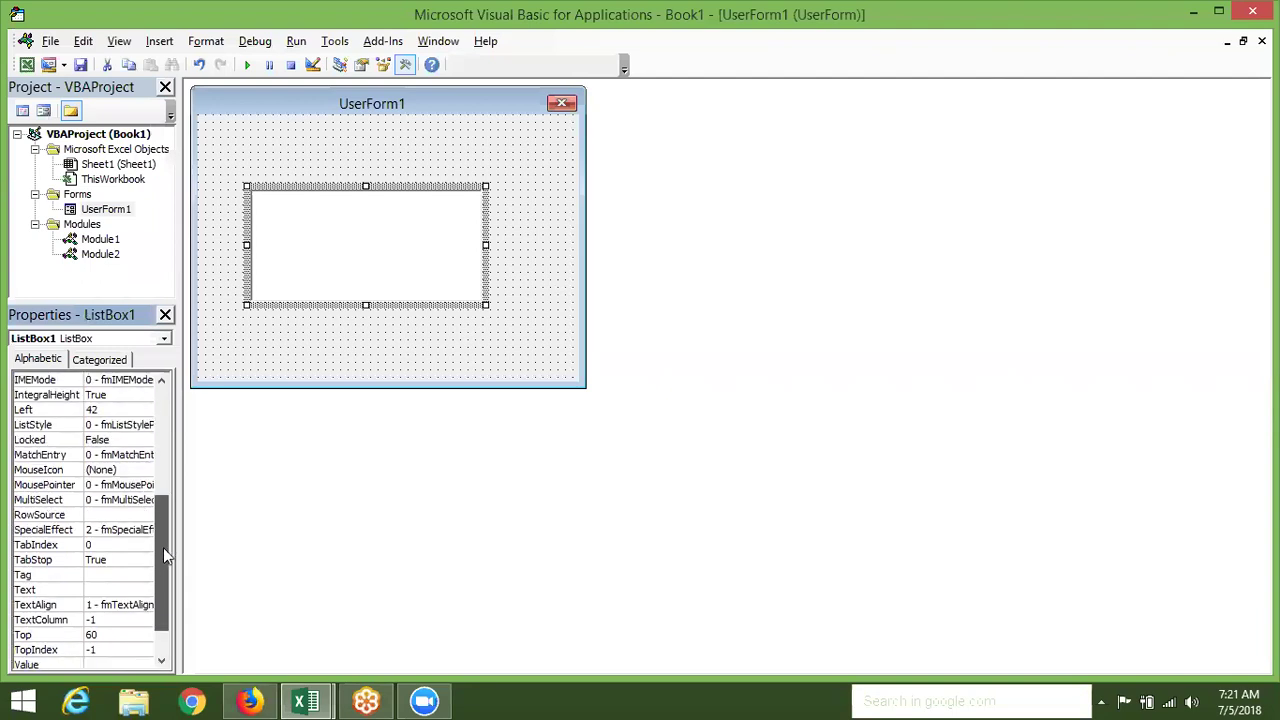
Try entering sheet1!A1:A6 as the list box source, dismissing the invalid-property errors
left_click(116, 514)
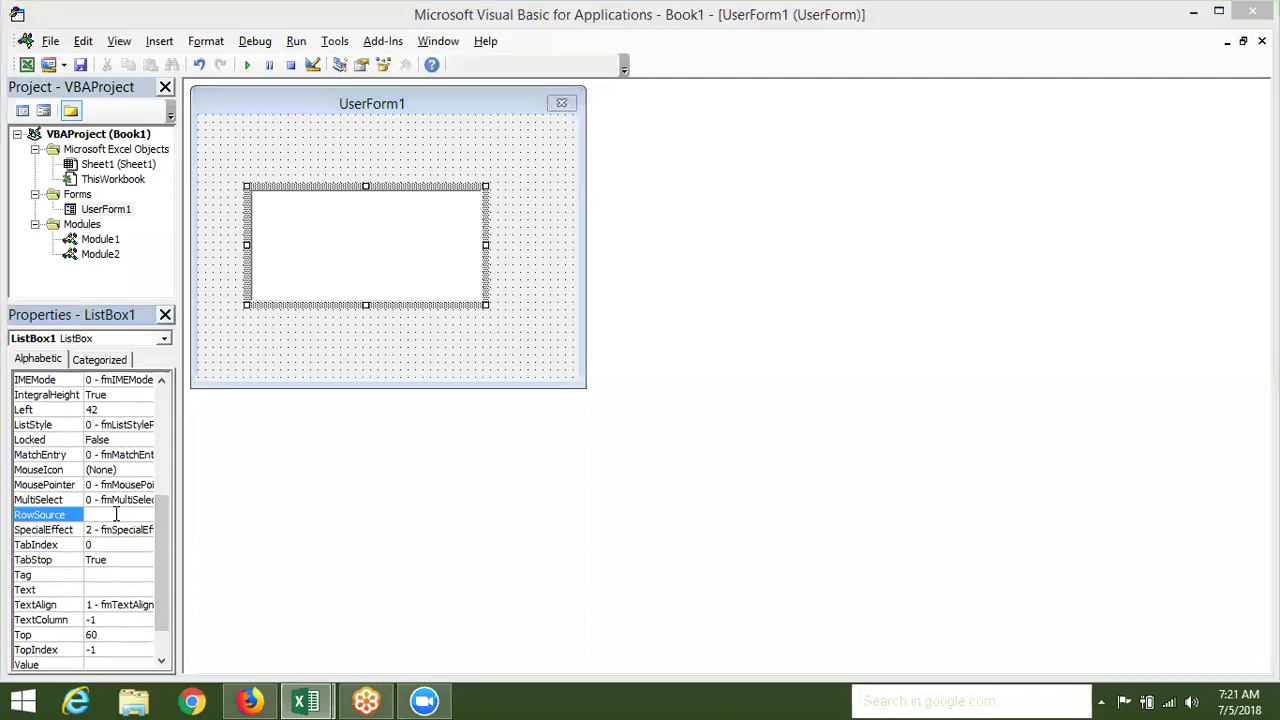
key("alt+F11")
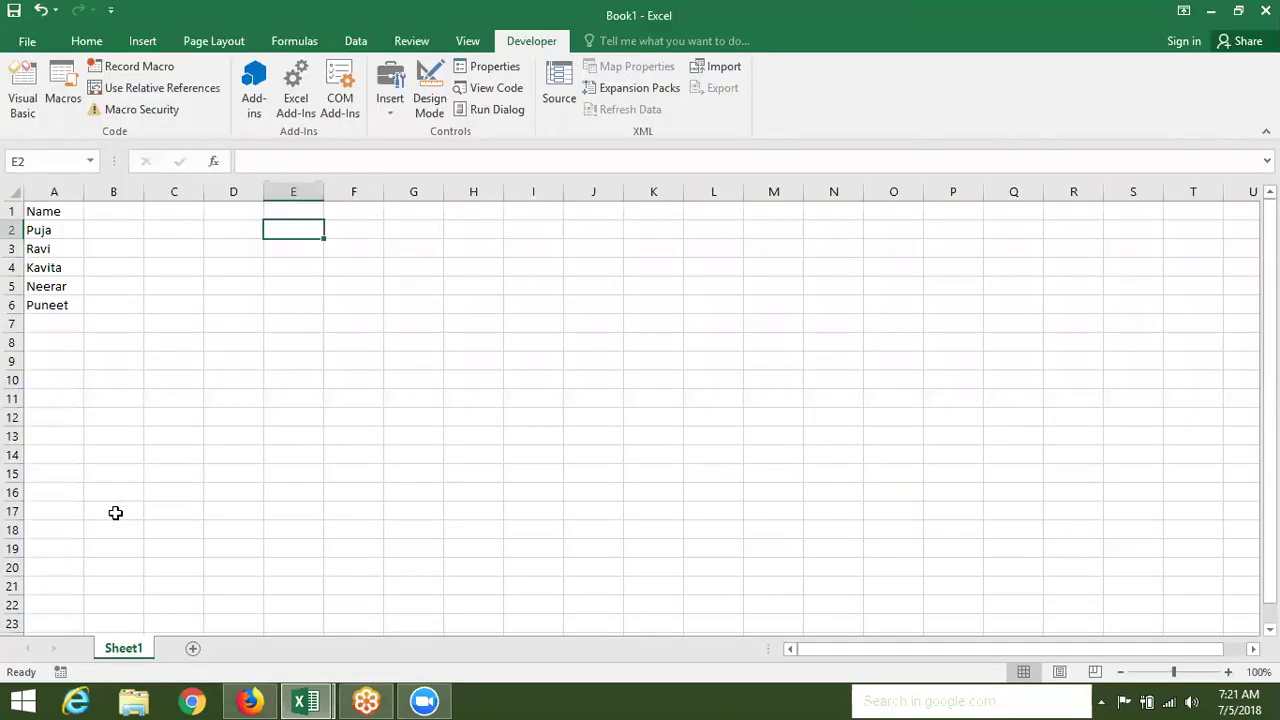
key("alt+F11")
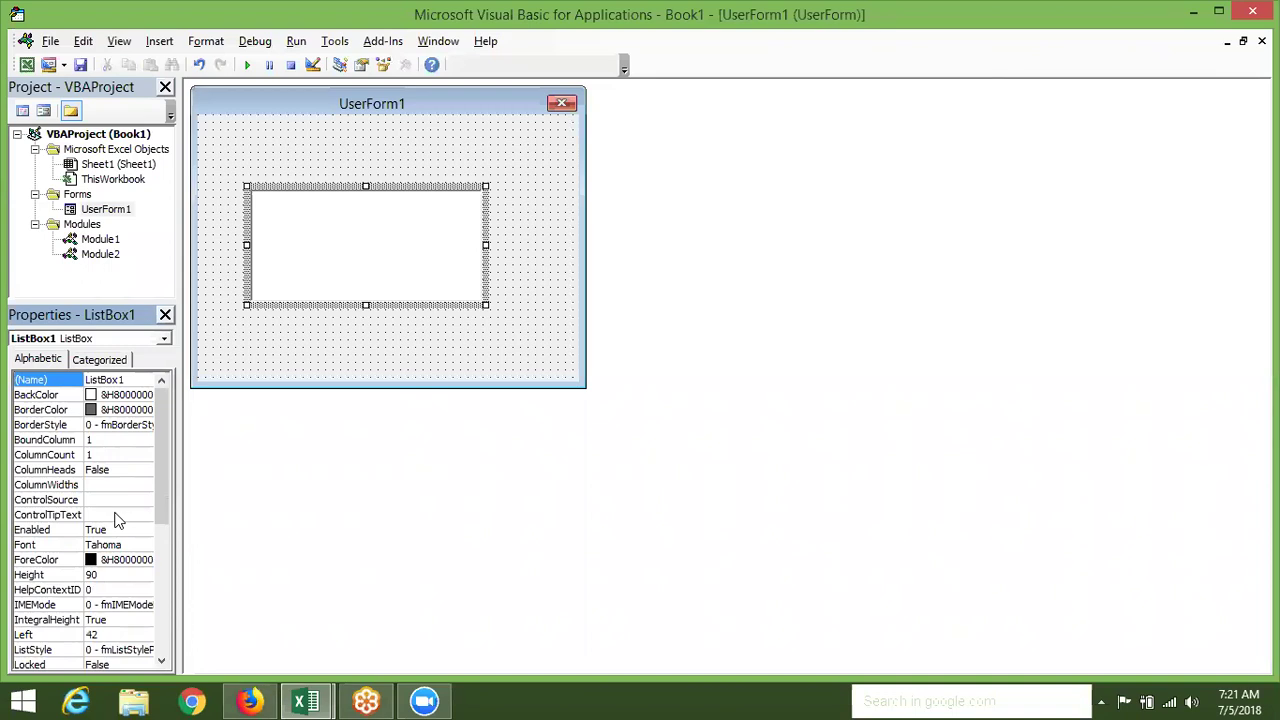
left_click(116, 502)
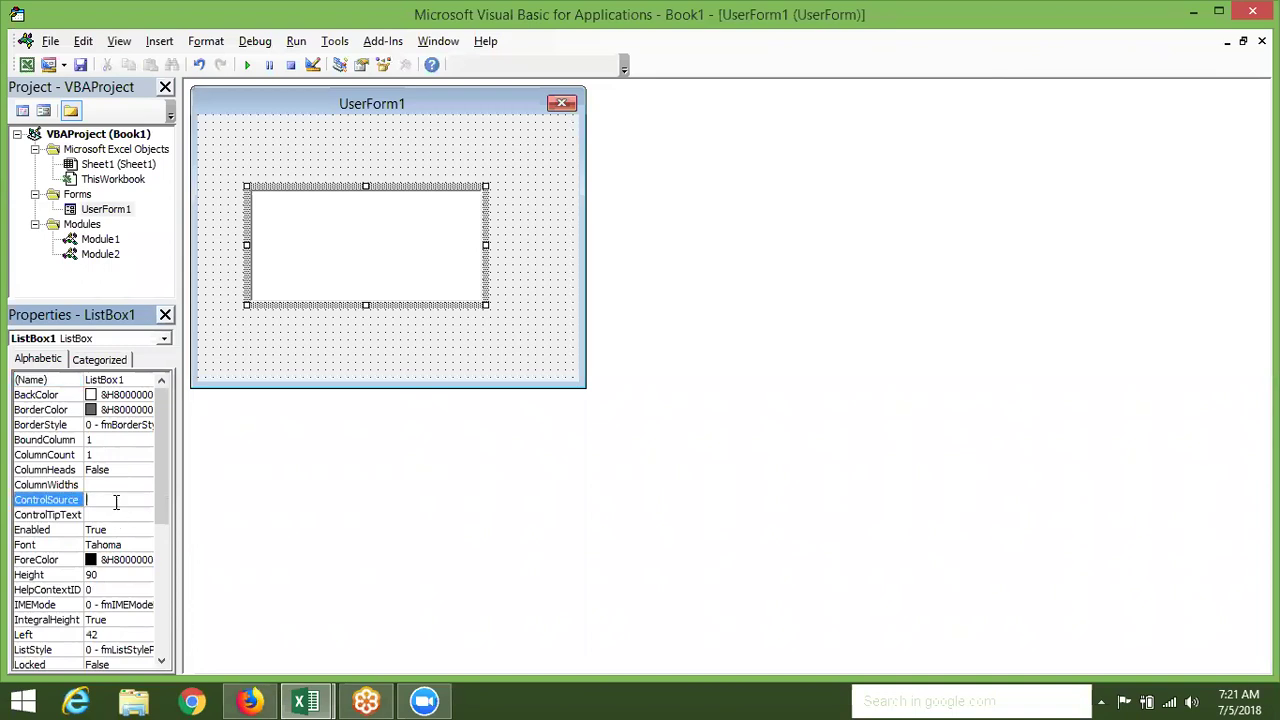
type("sheet1")
type("!")
type("a1:")
type("A")
type("6")
key("Return")
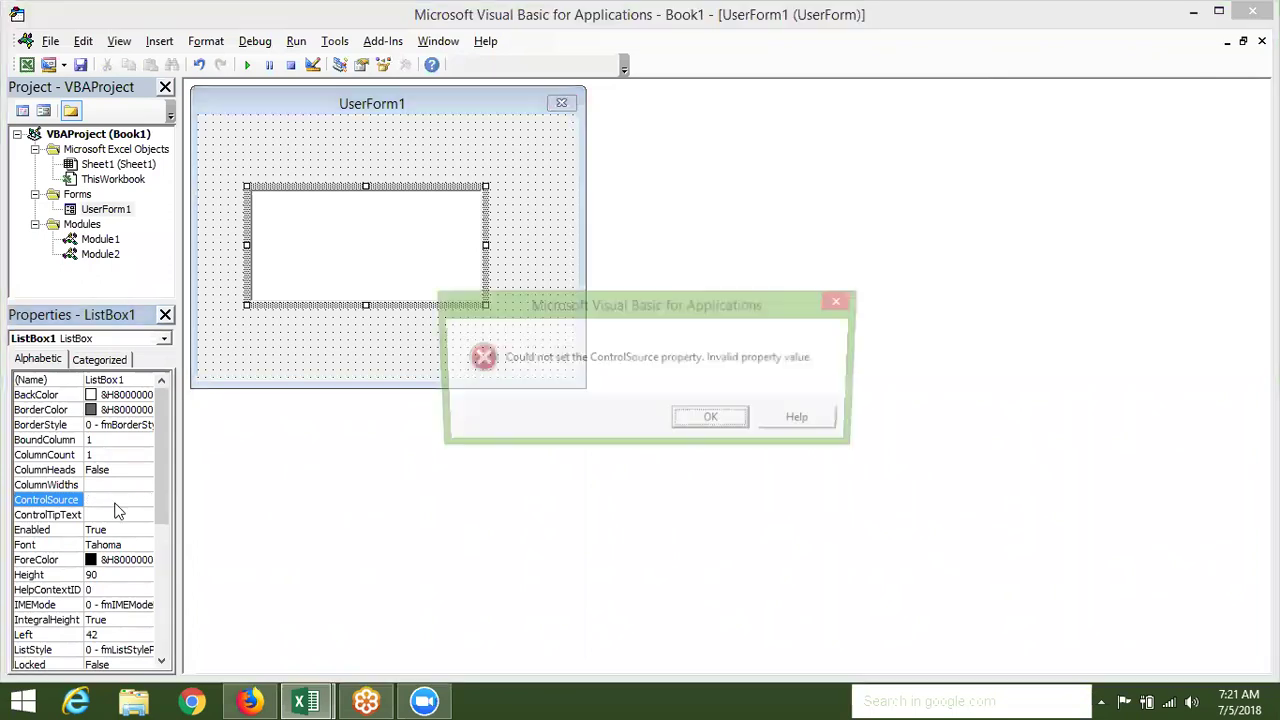
left_click(710, 420)
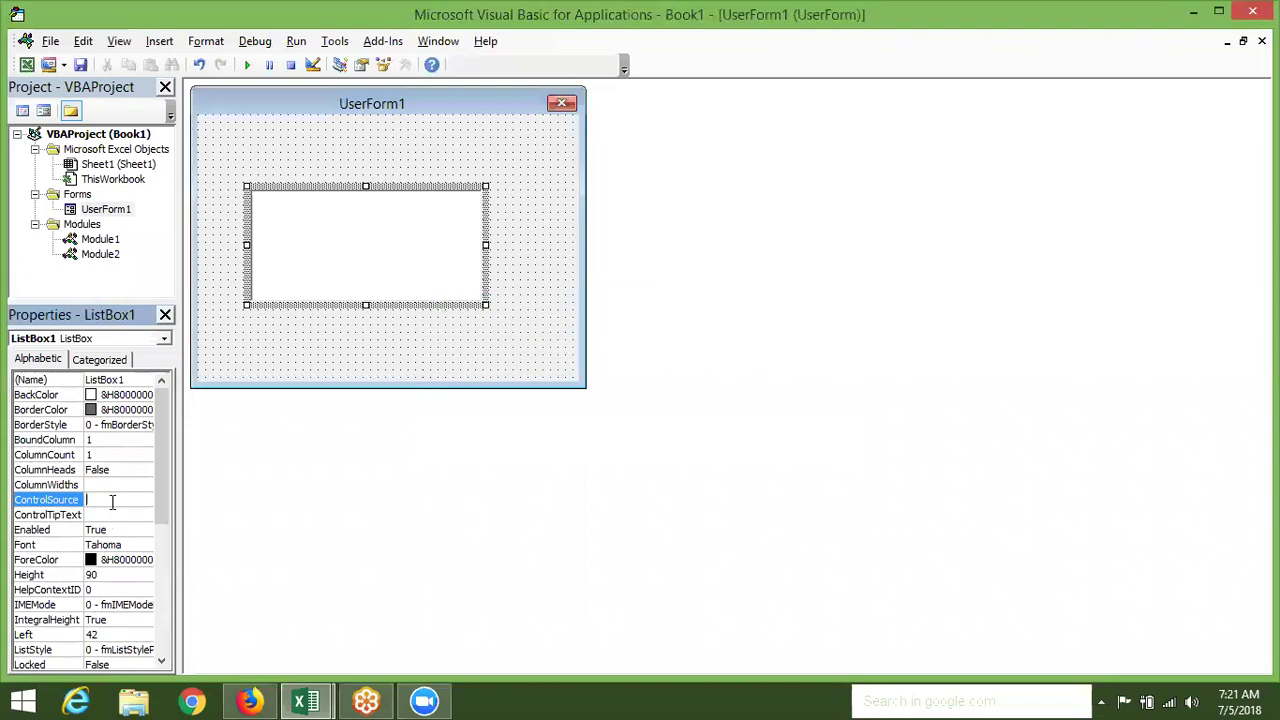
type("sheet1!A")
type("1:A")
type("6")
left_click(105, 514)
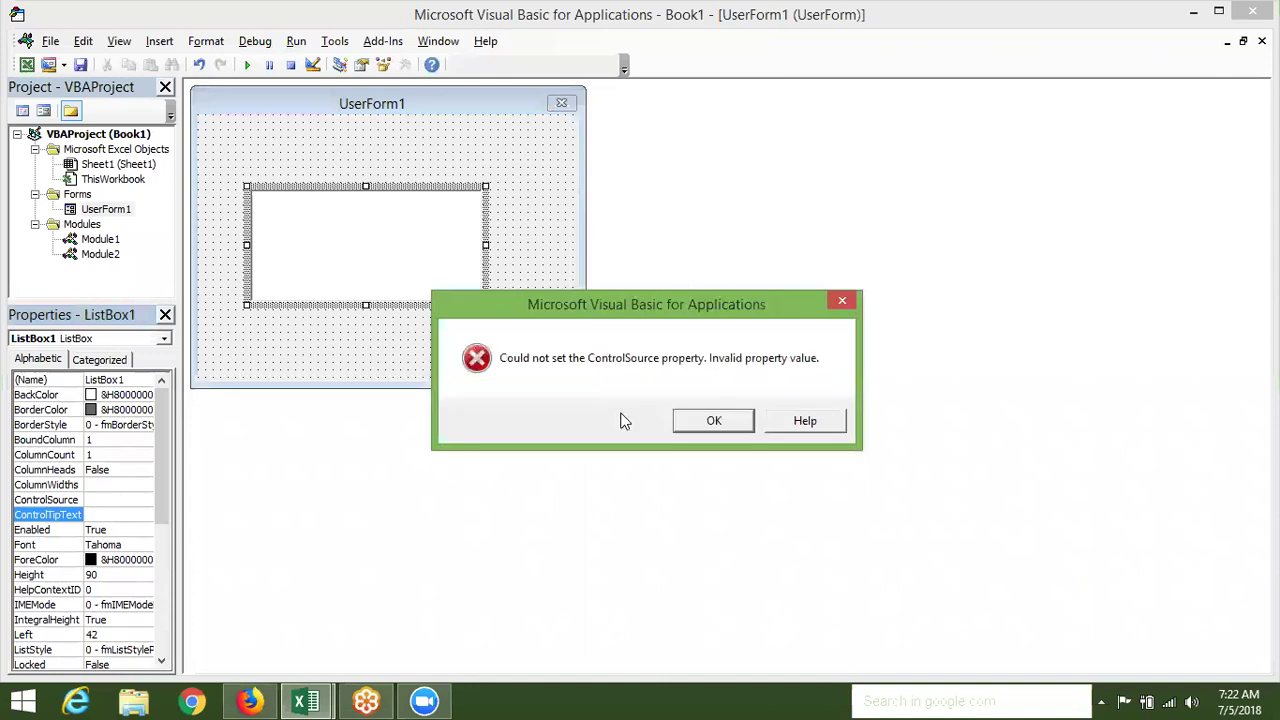
left_click(693, 422)
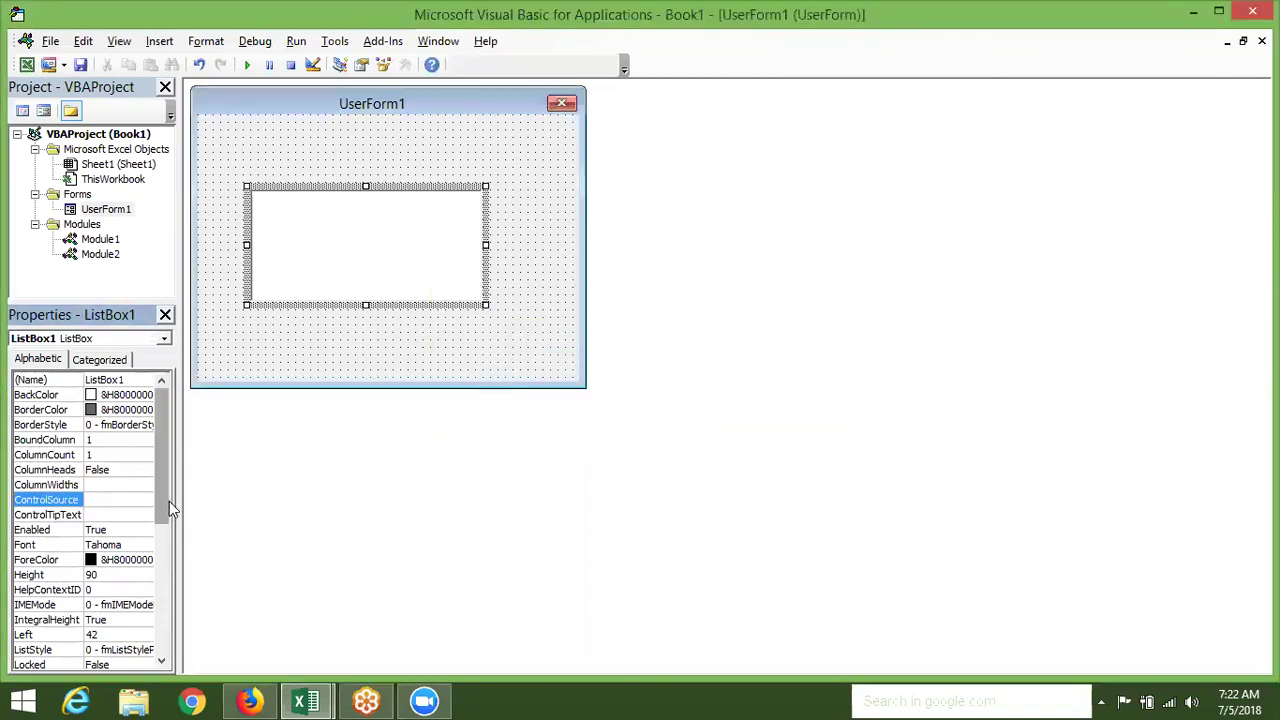
Set ListBox1's RowSource to sheet1!a1:a6 so it lists the names
left_click_drag(167, 504, 169, 591)
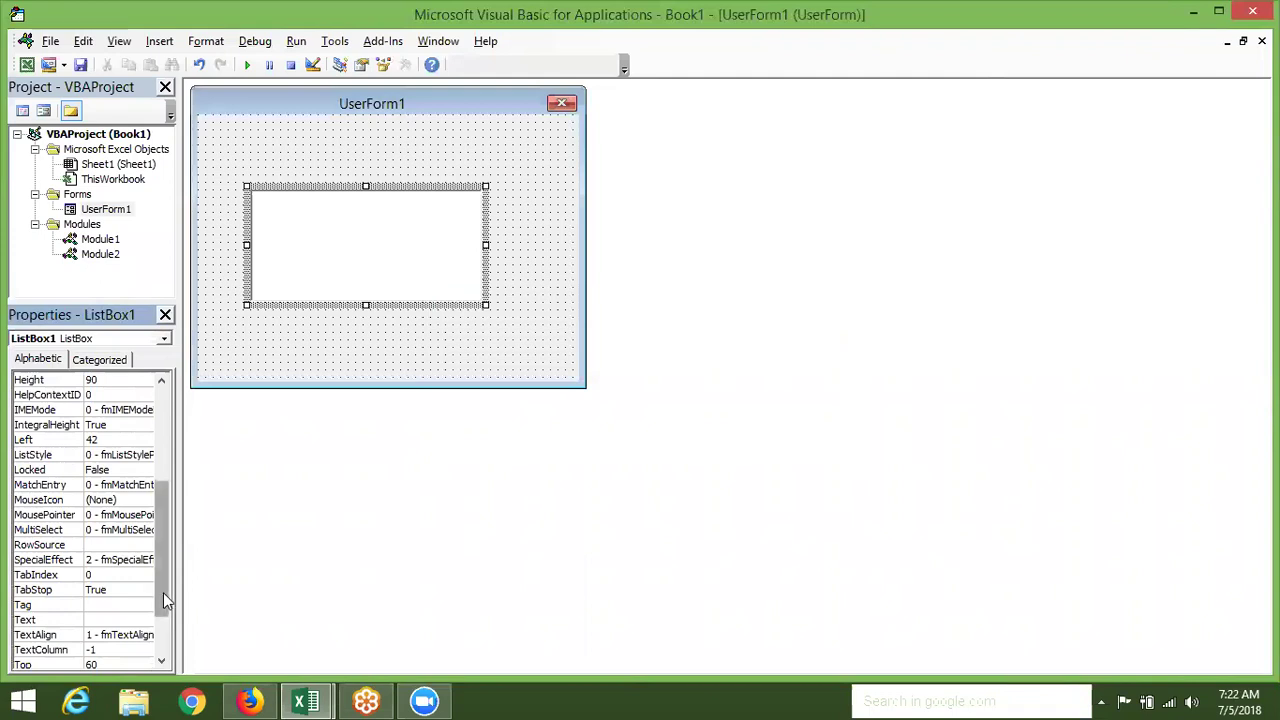
left_click(127, 546)
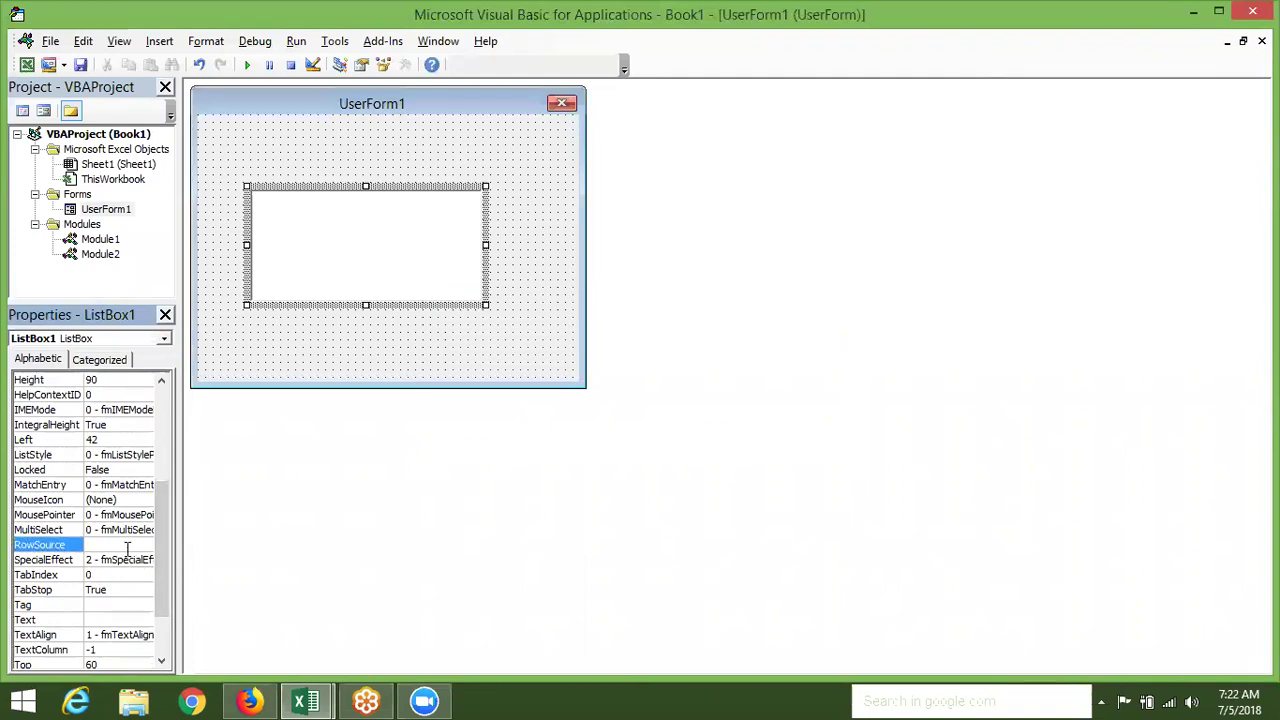
type("sheet")
type("1!")
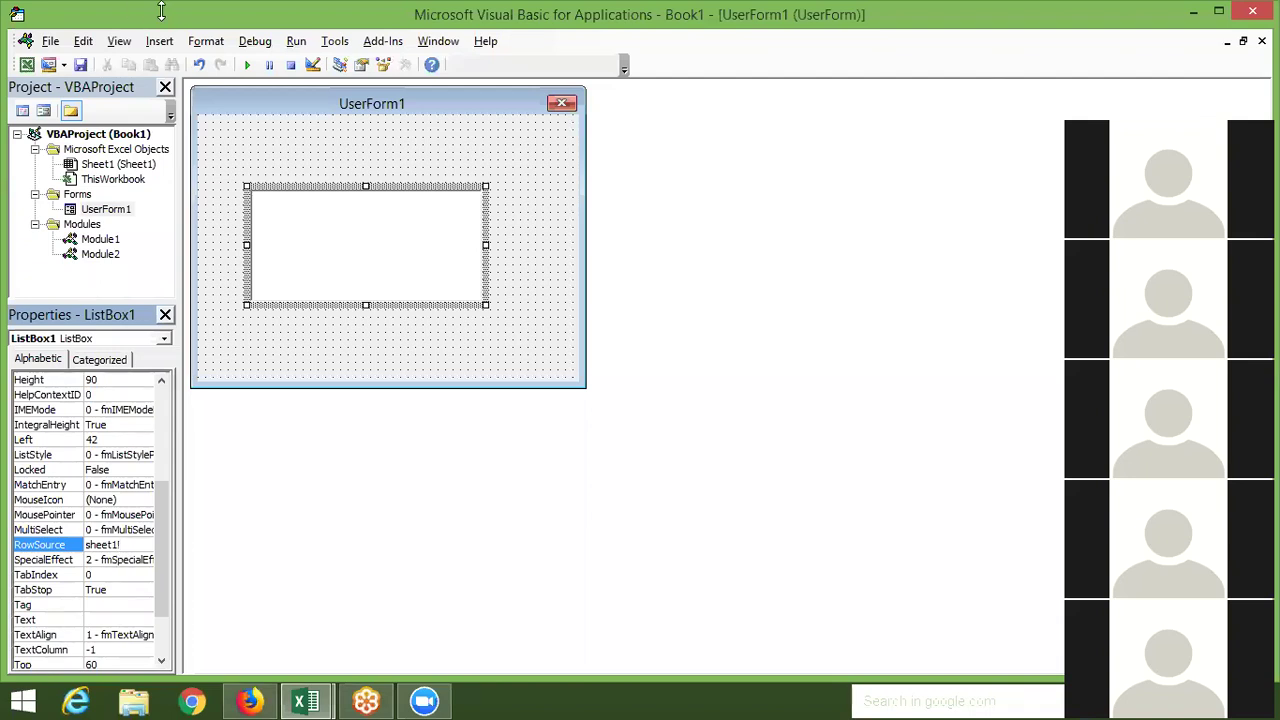
double_click(139, 545)
key("BackSpace")
type("shee")
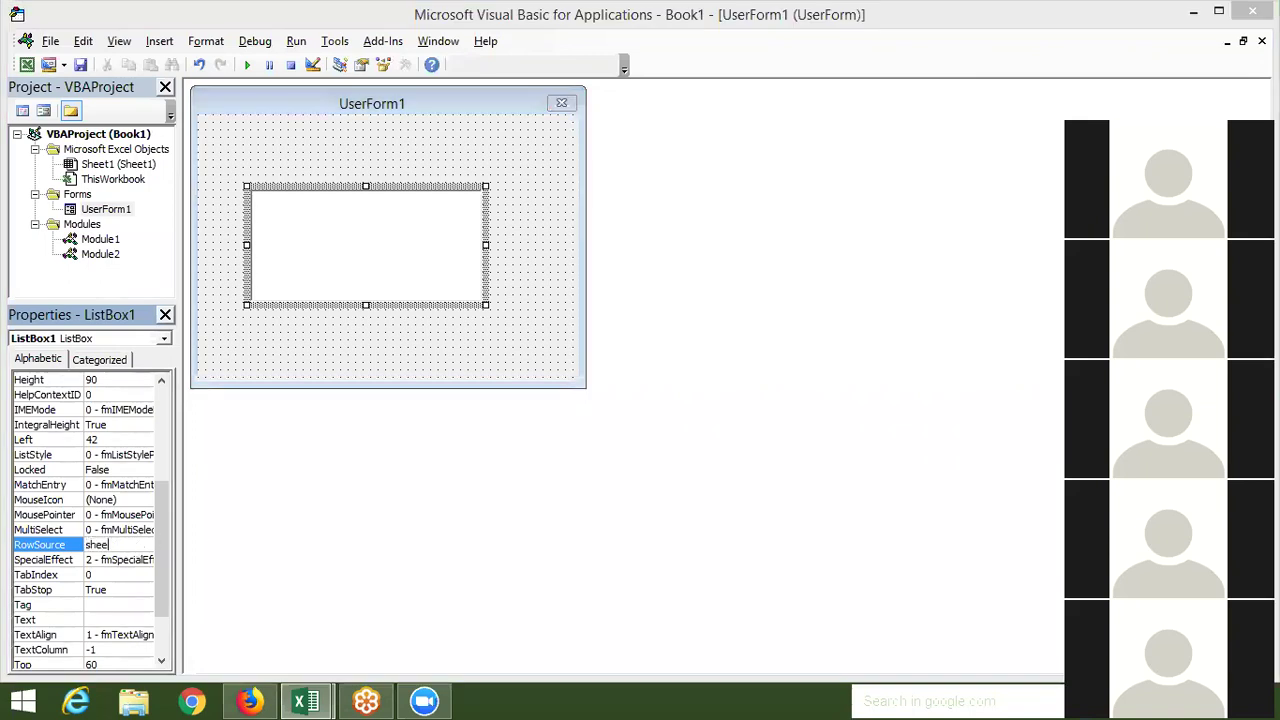
type("t")
type("1!")
type("a1")
type(":")
type("a6")
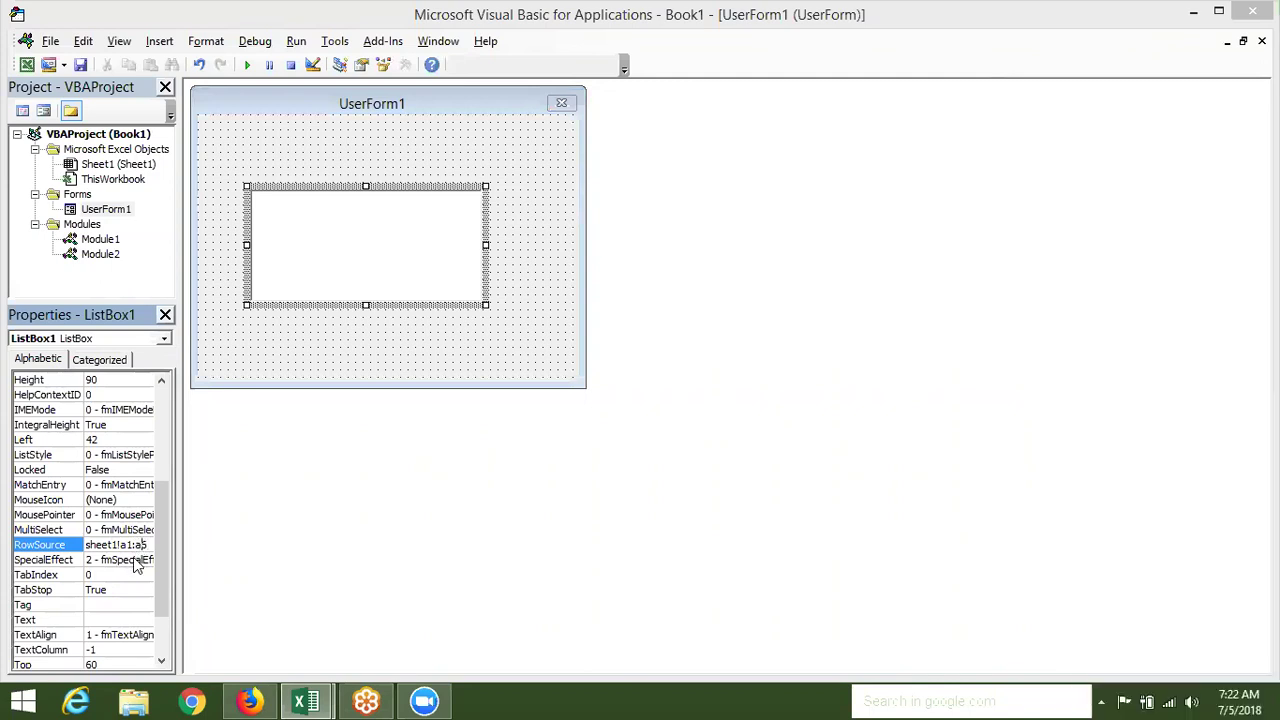
key("BackSpace")
type("6")
key("Return")
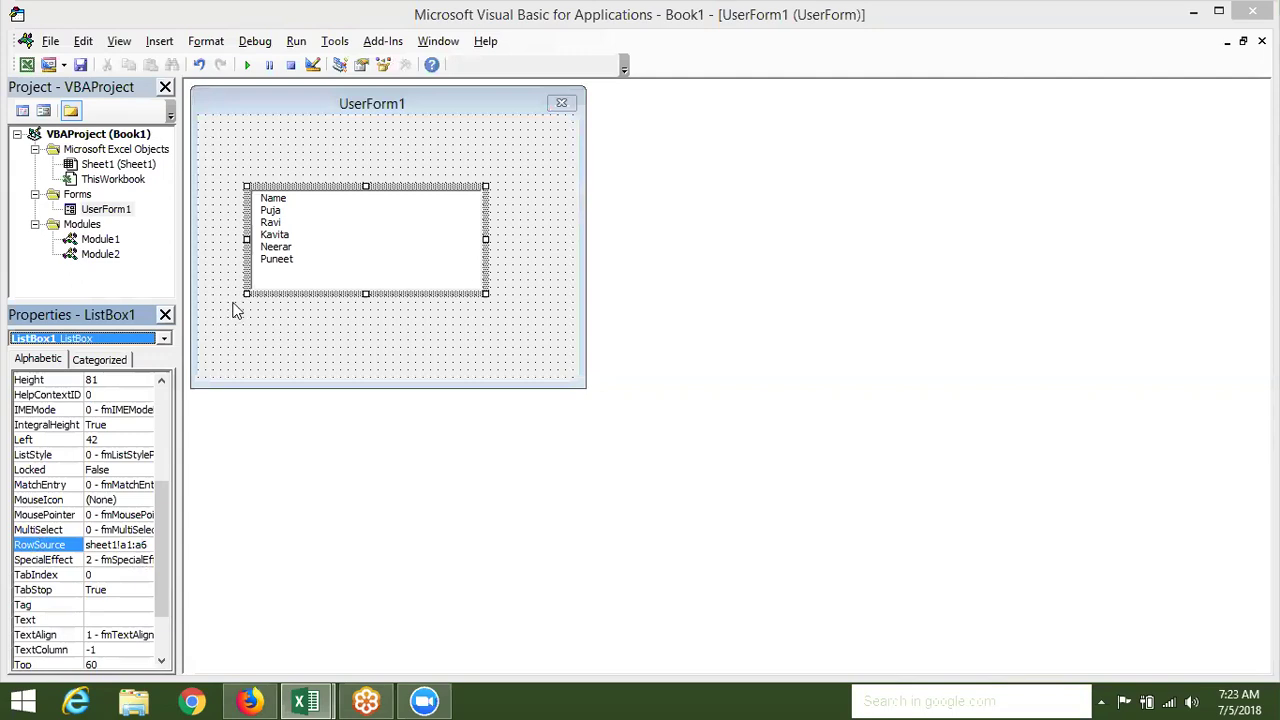
Run UserForm1 over the worksheet, confirm the list shows Name through Puneet, then close it
left_click(245, 65)
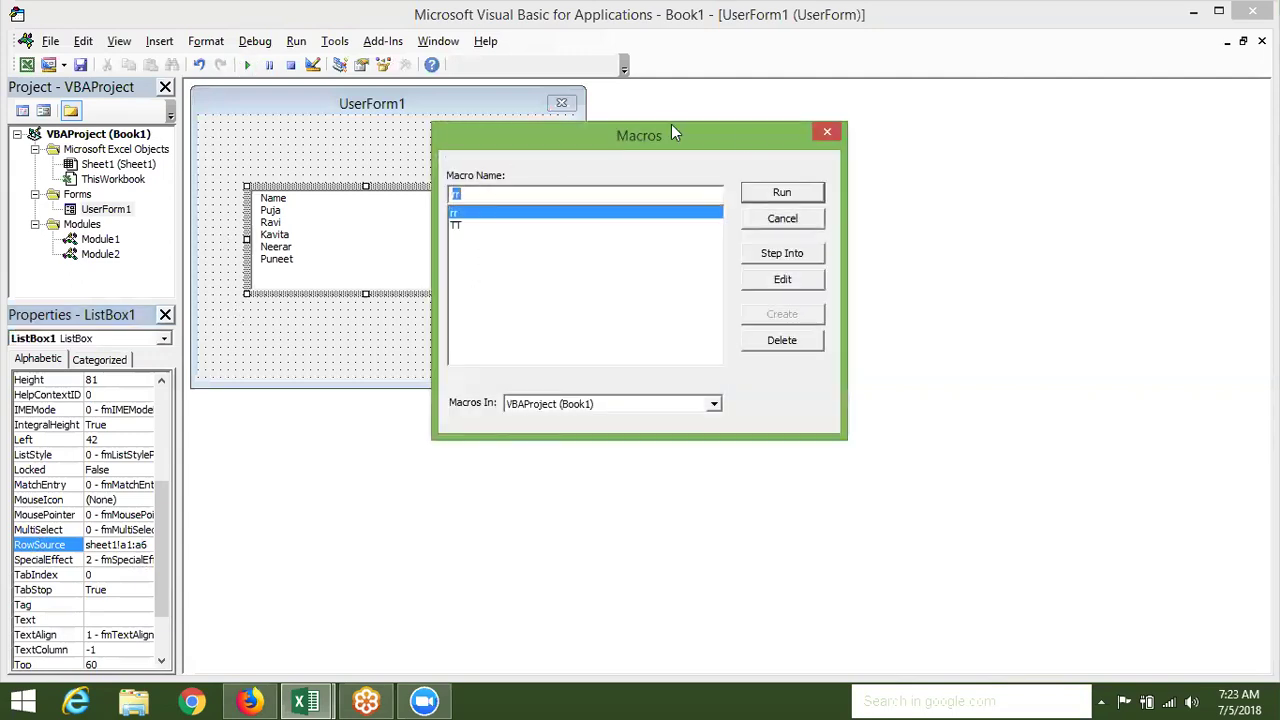
left_click(836, 132)
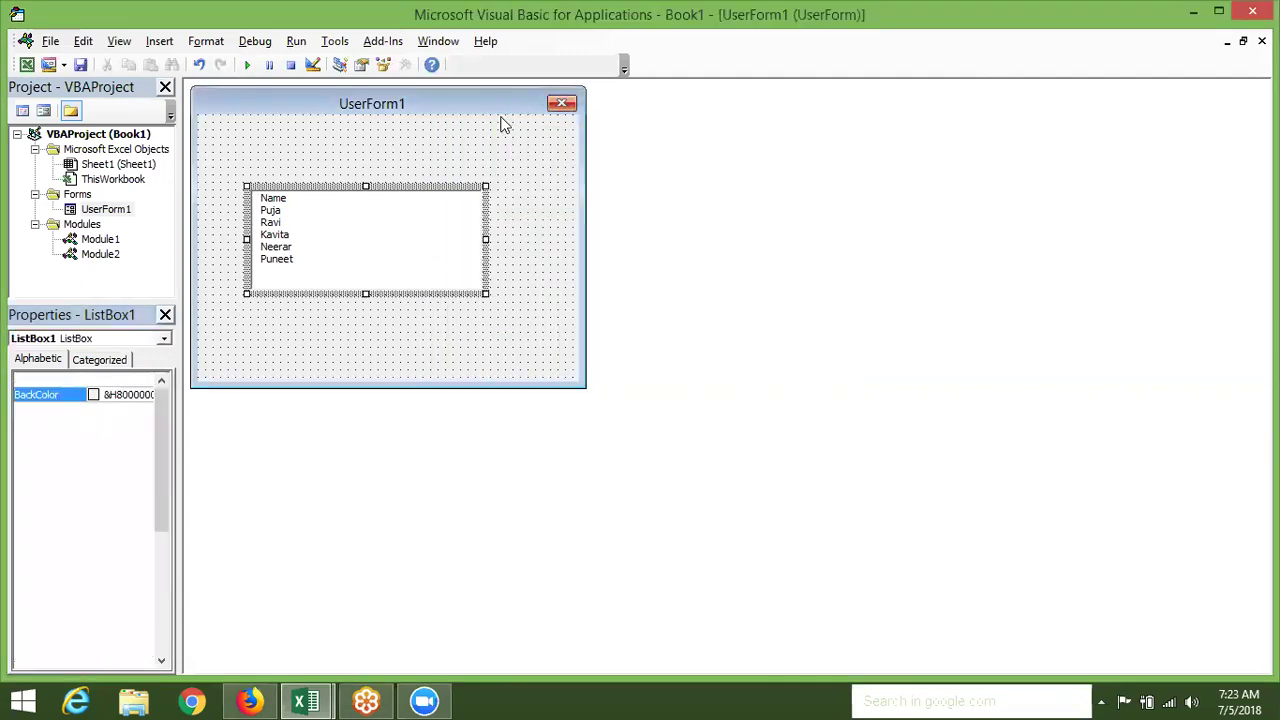
left_click(503, 121)
left_click(249, 65)
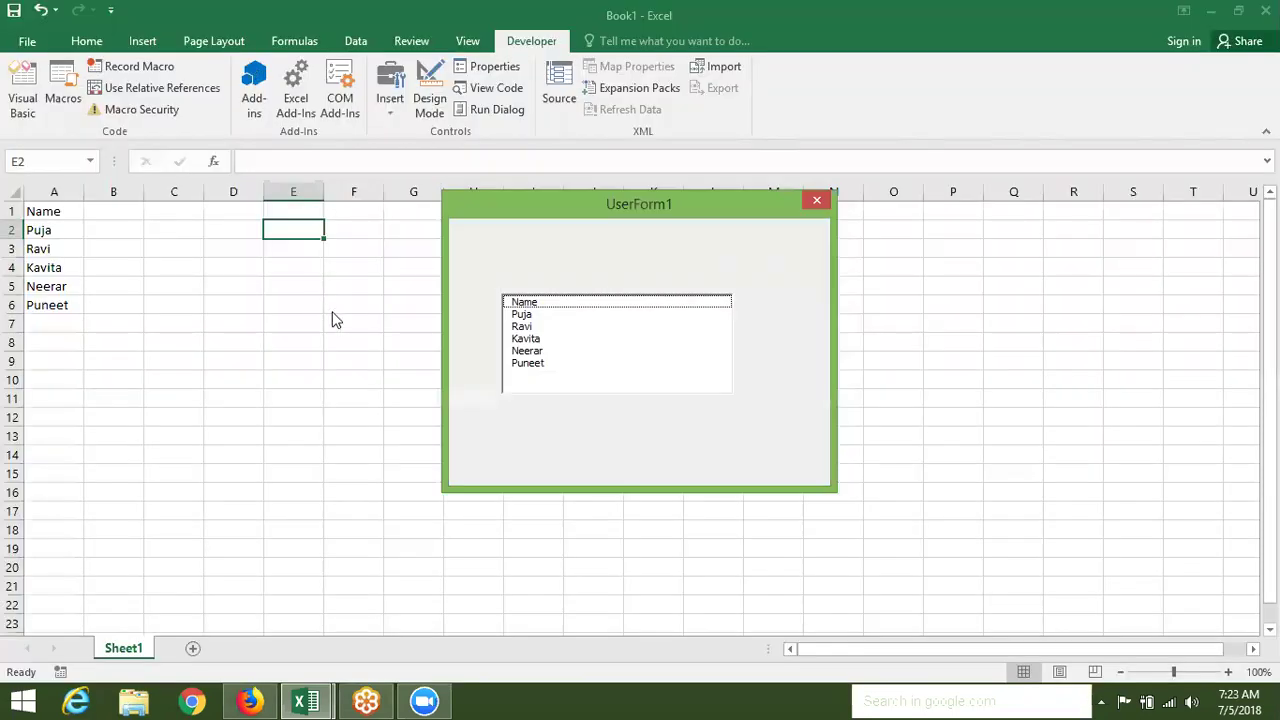
mouse_move(395, 701)
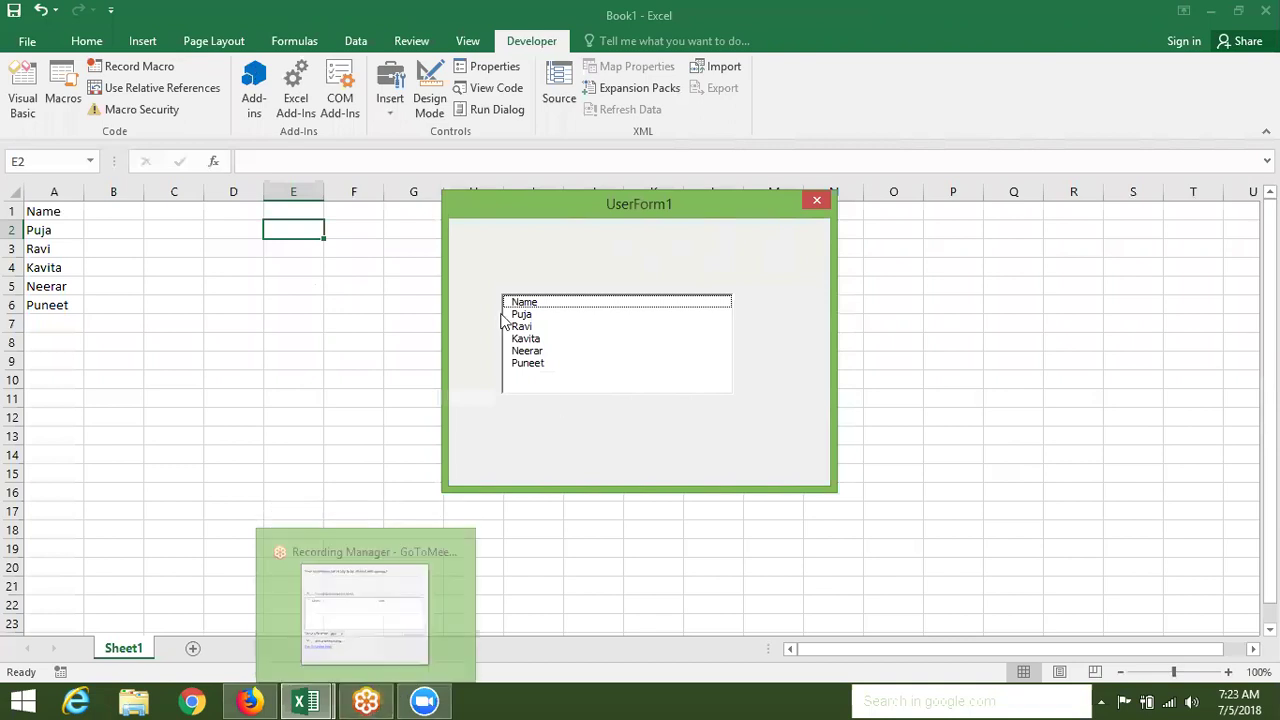
left_click(814, 204)
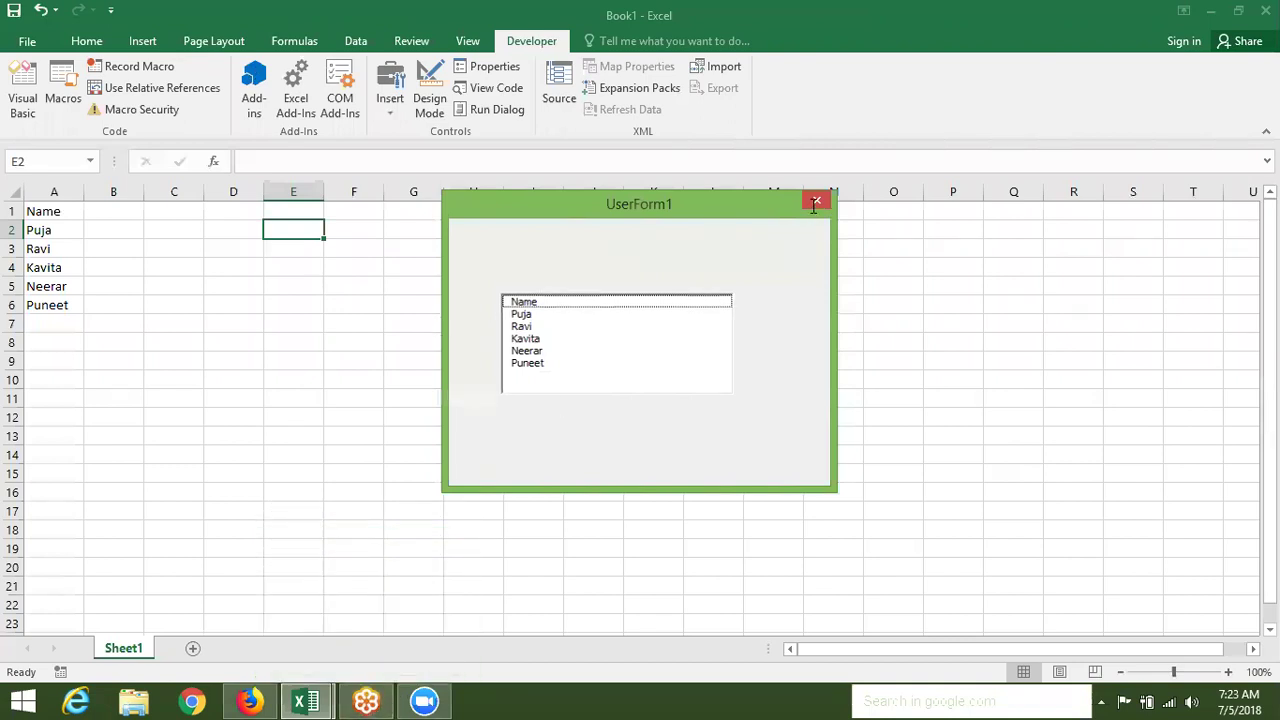
Add a City heading in B1 and fill Delhi down rows 2 to 6
key("alt+F11")
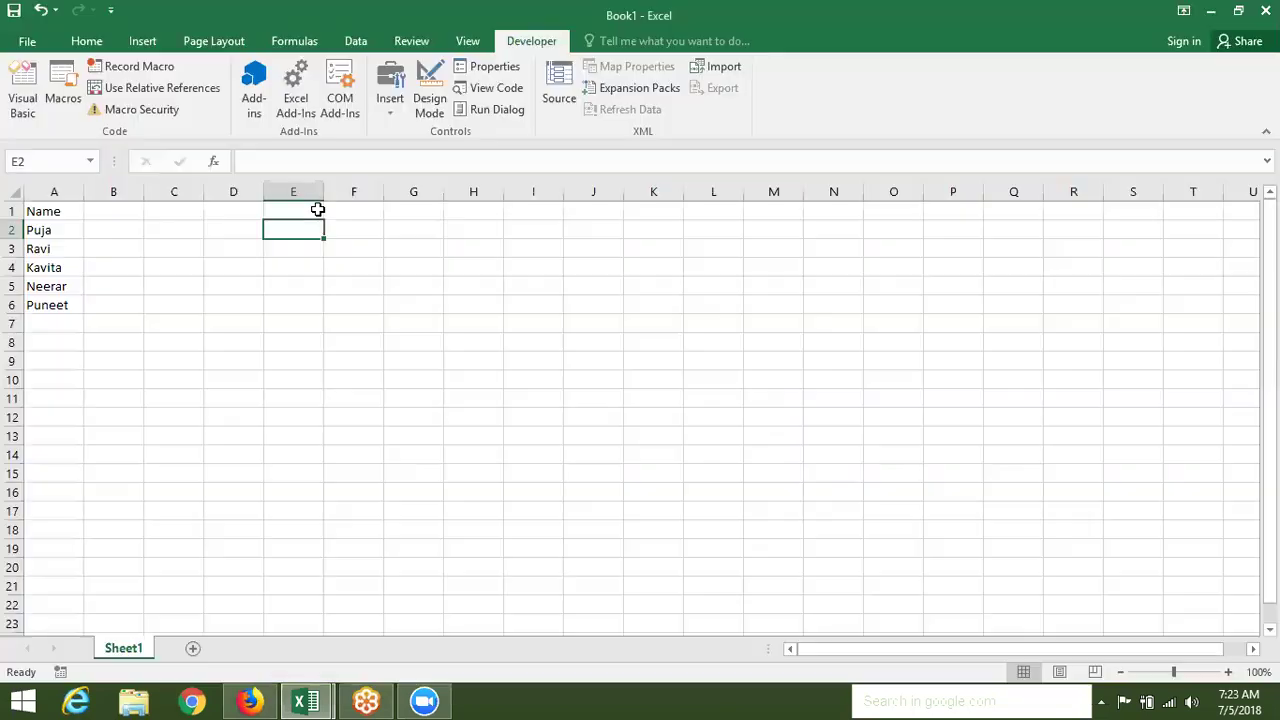
left_click(119, 211)
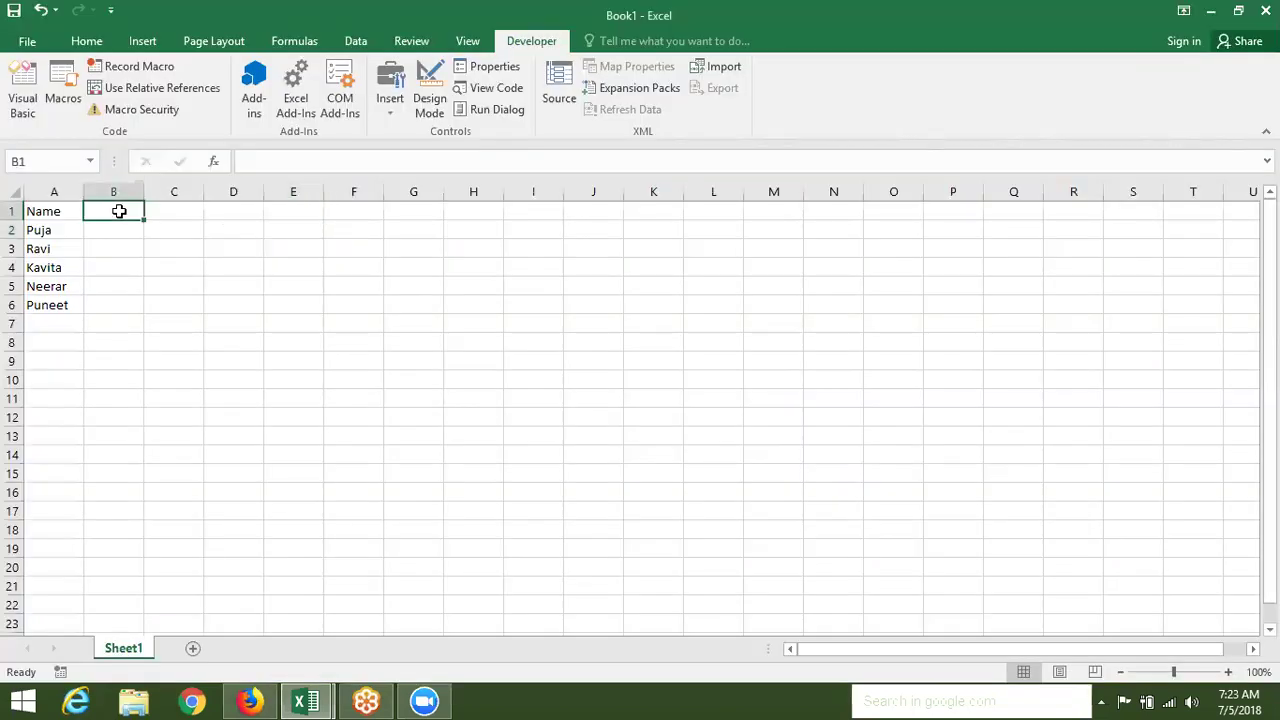
type("City")
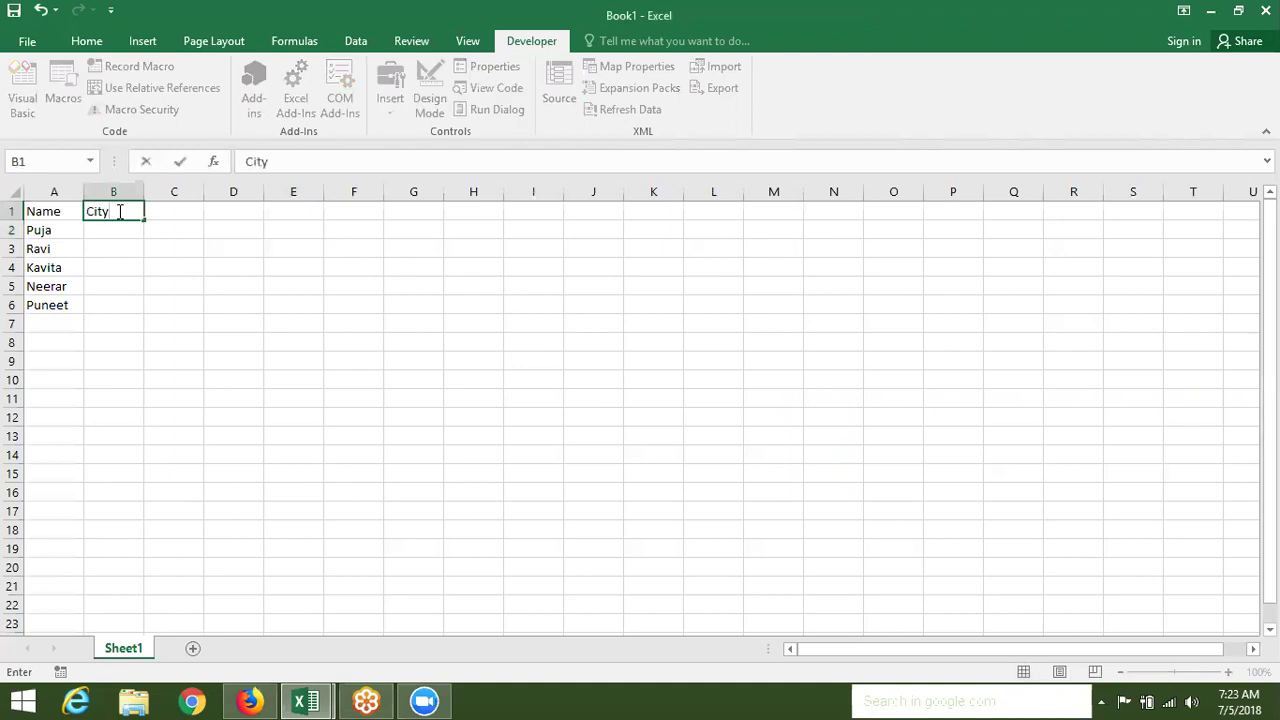
key("Return")
type("Delhi")
key("Return")
key("Up")
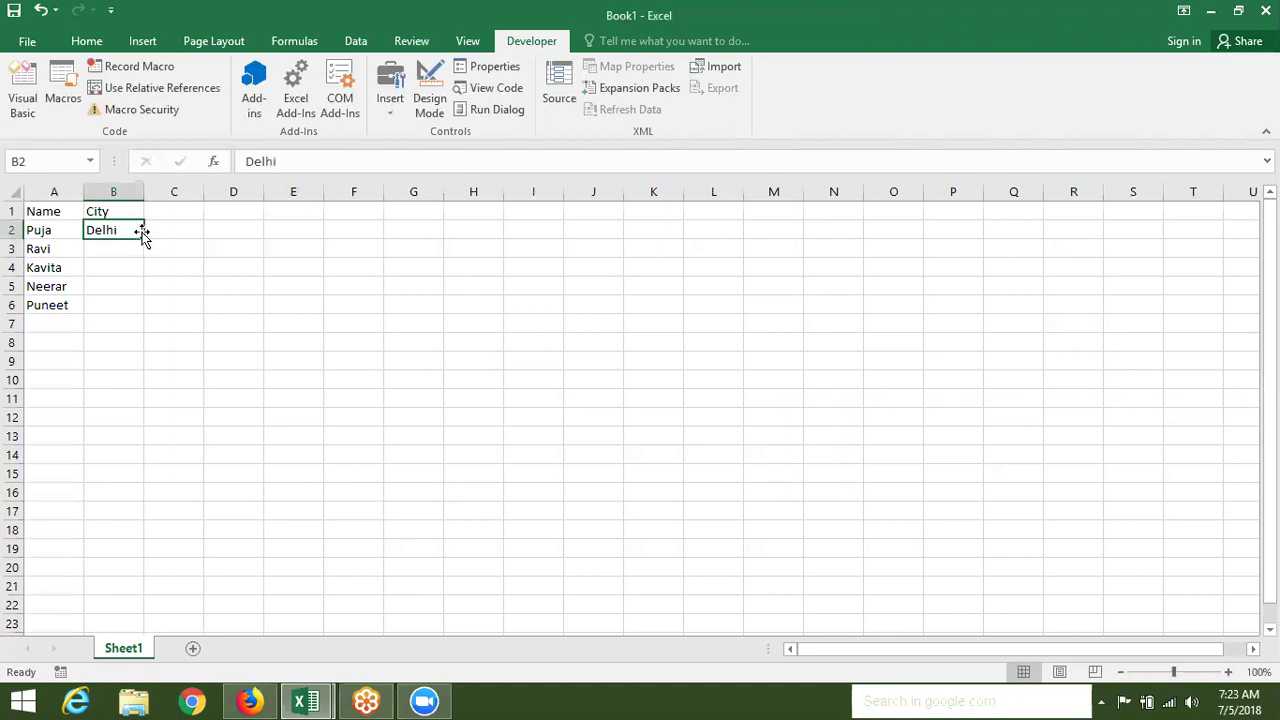
double_click(145, 238)
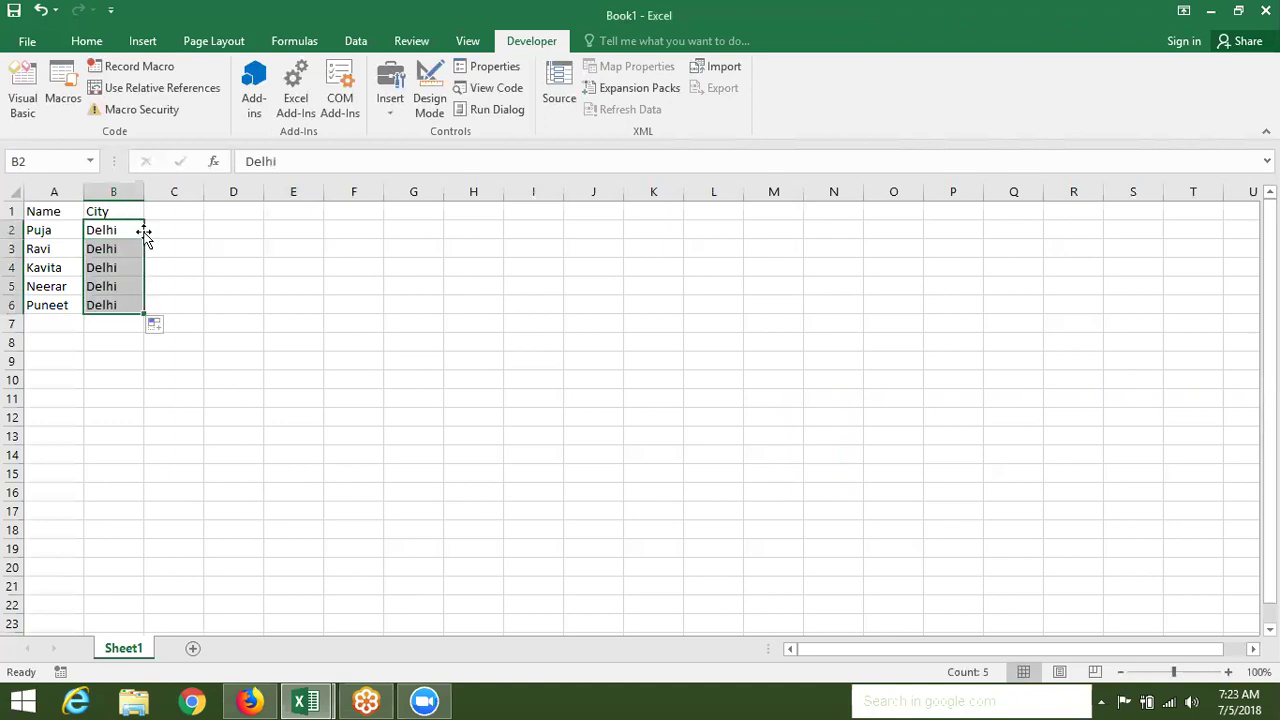
Add an Area heading in C1 and fill South down rows 2 to 6
left_click(164, 209)
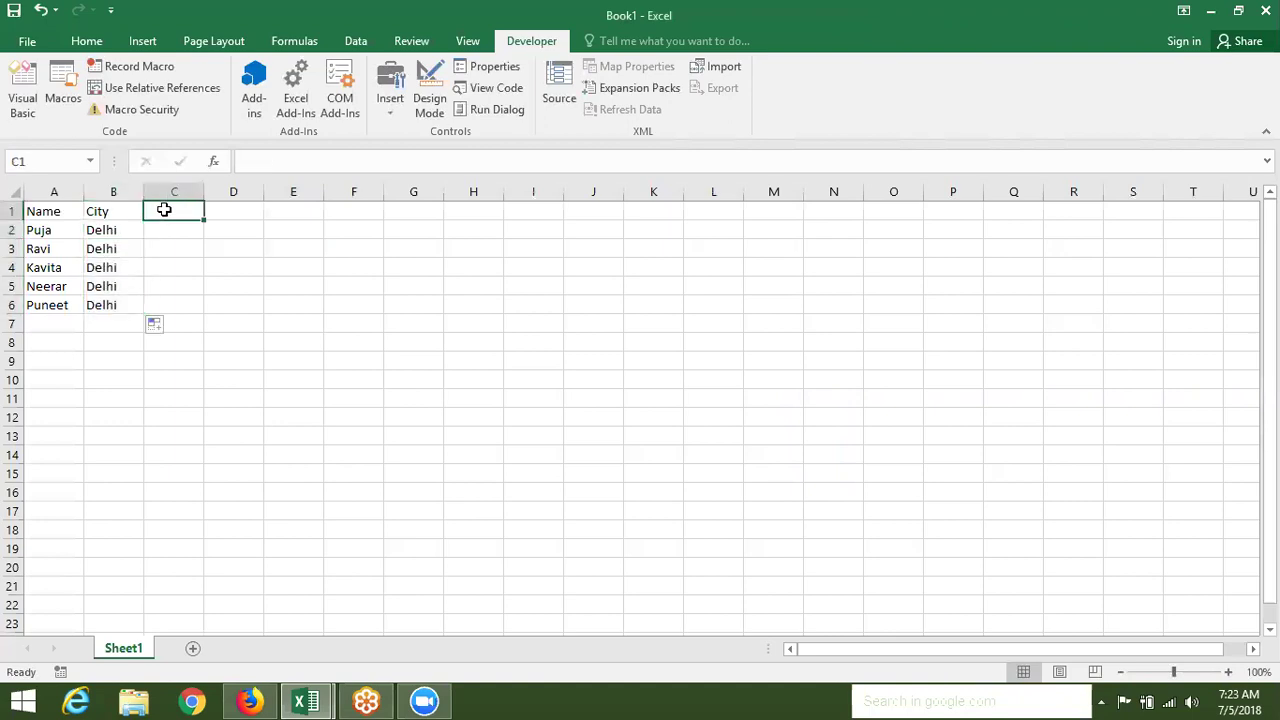
type("Area")
key("Return")
type("Sou")
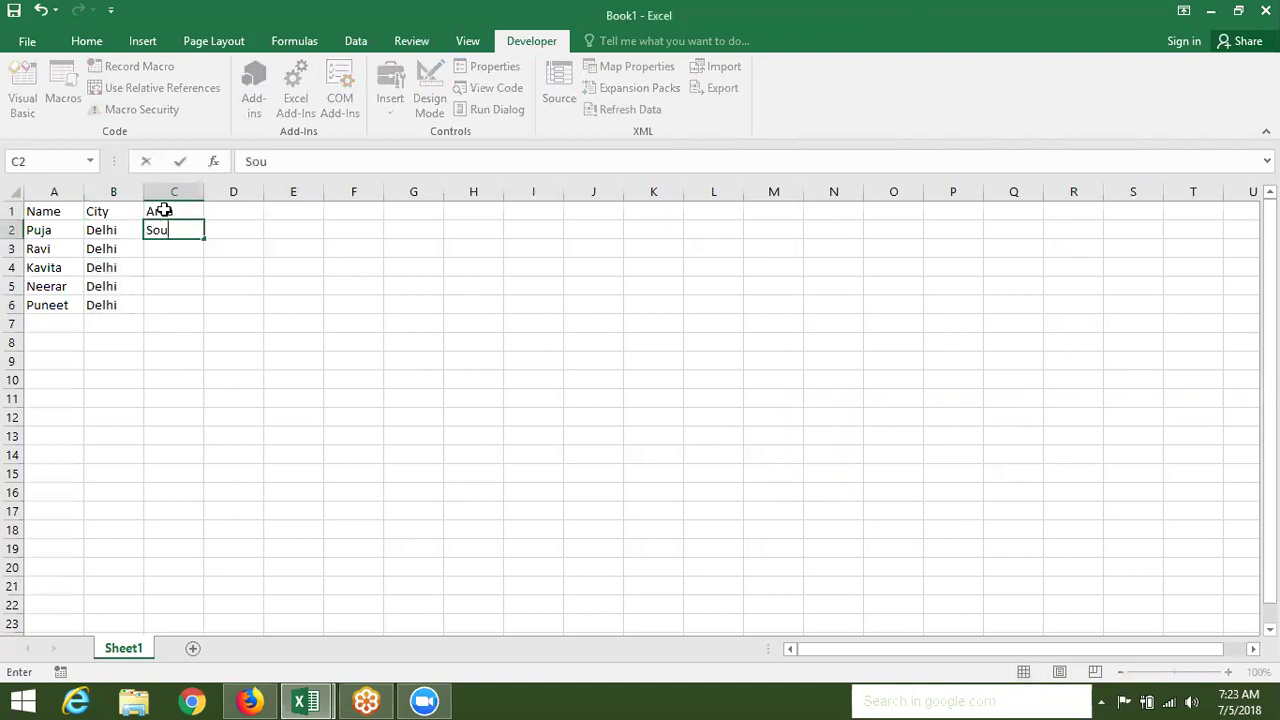
type("th")
key("Return")
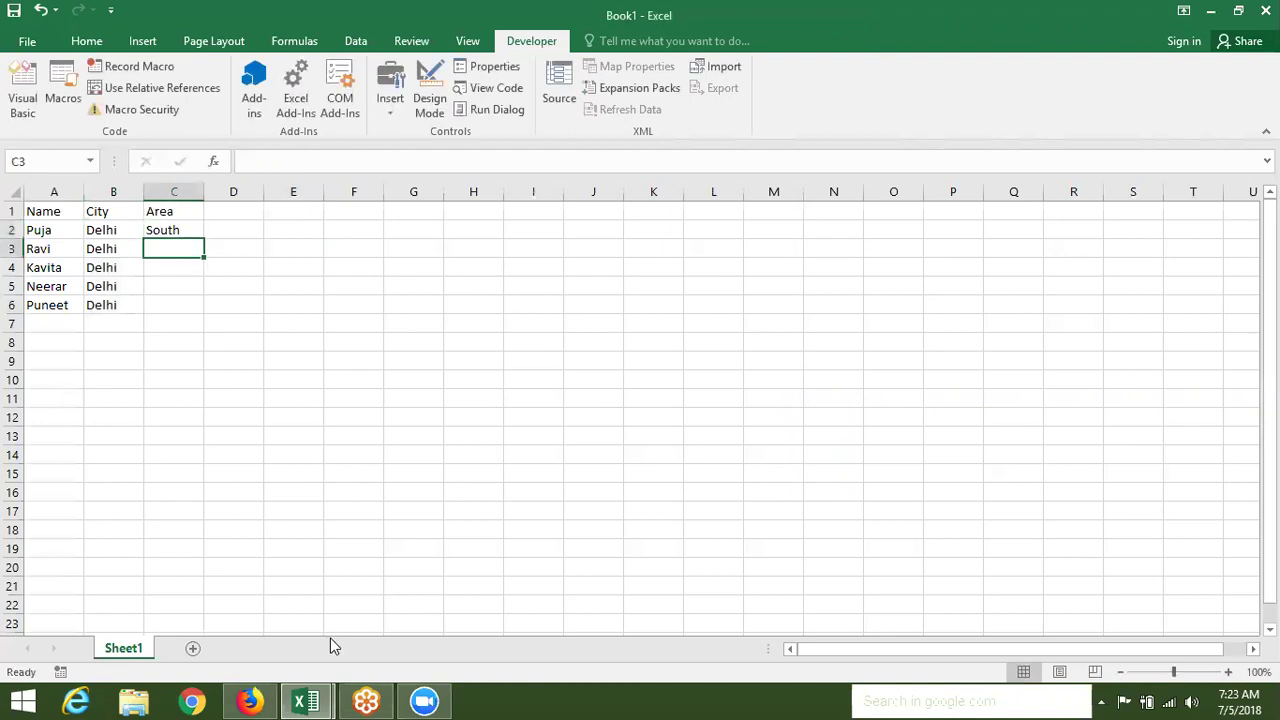
left_click(171, 229)
double_click(204, 239)
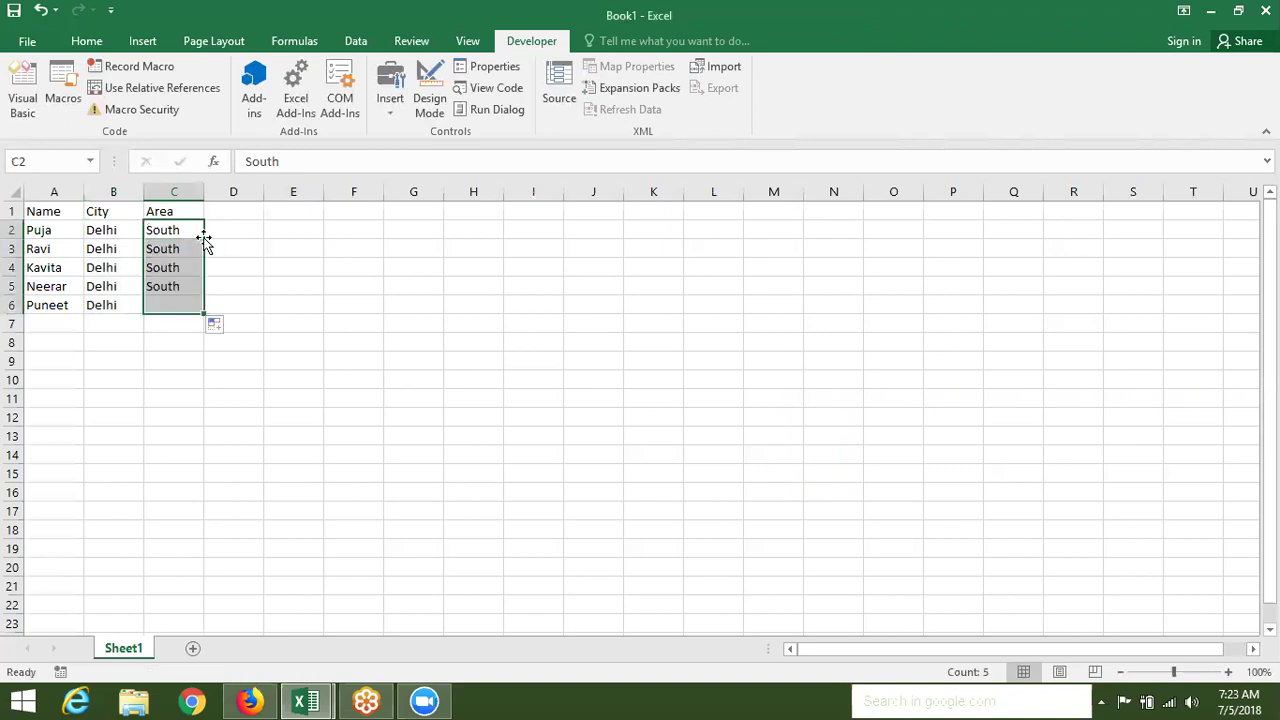
left_click(183, 263)
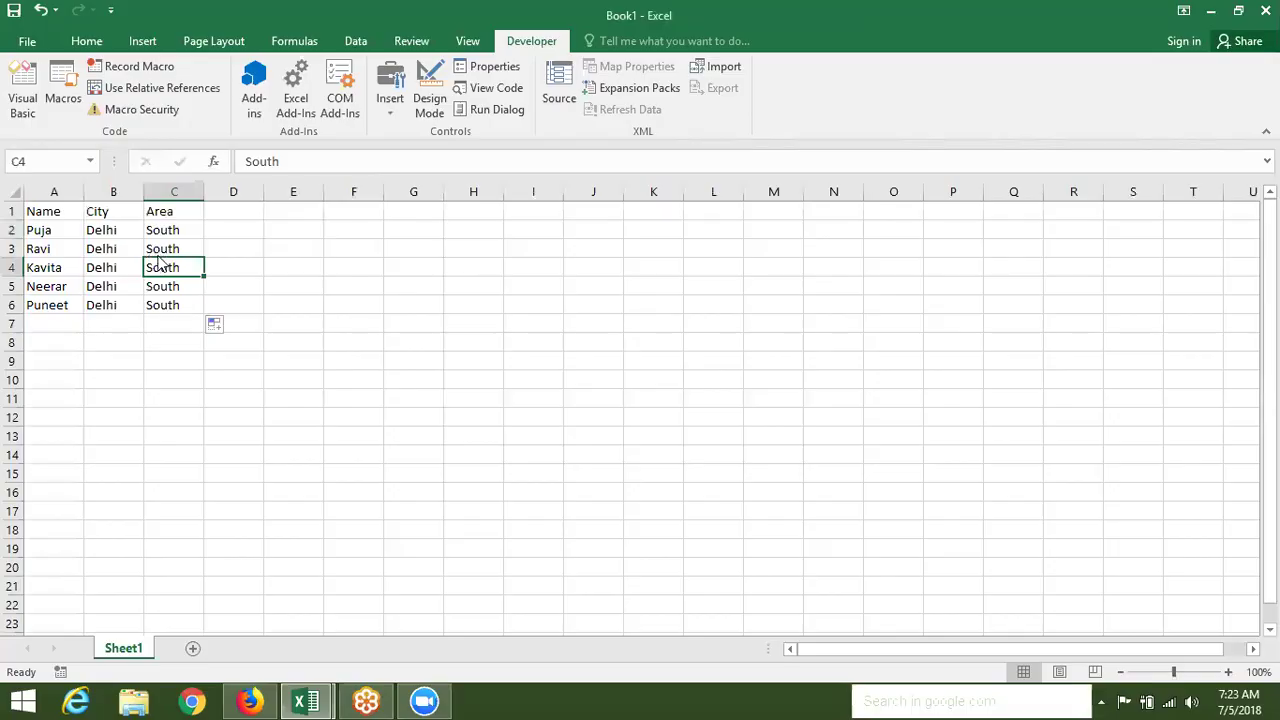
key("alt+F11")
Set the UserForm list box's ColumnCount to 3
double_click(110, 215)
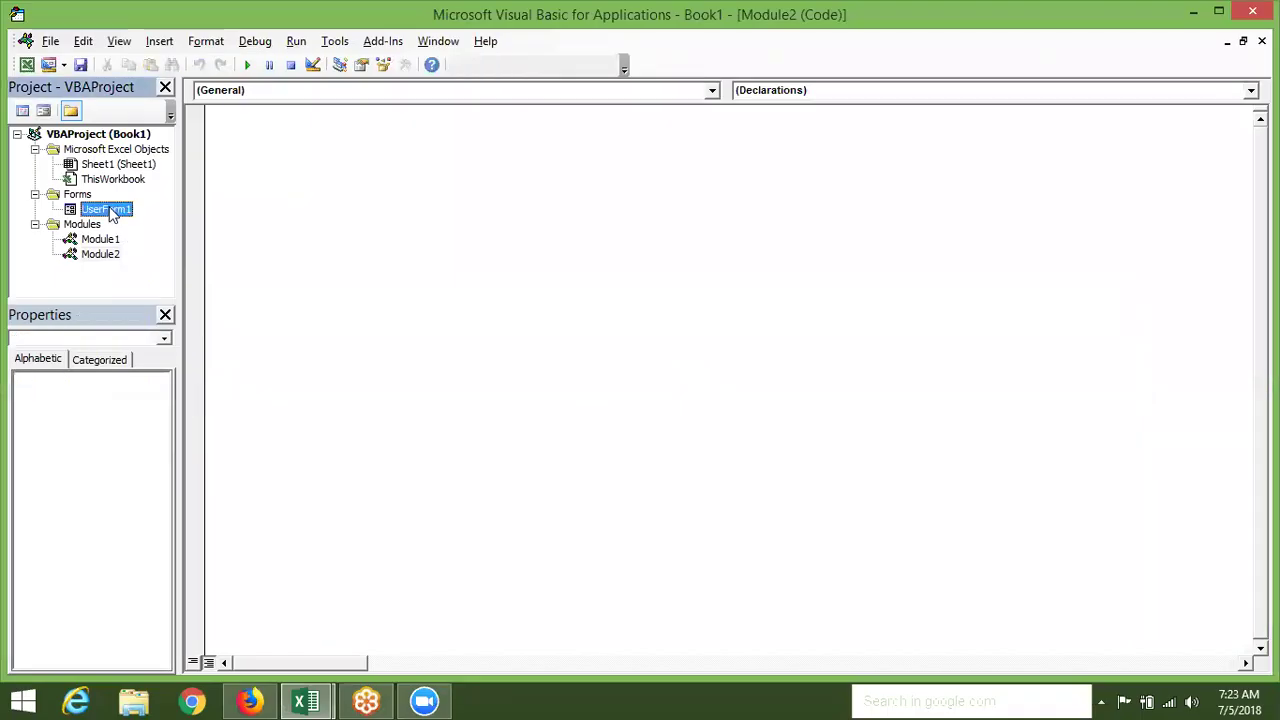
left_click(340, 252)
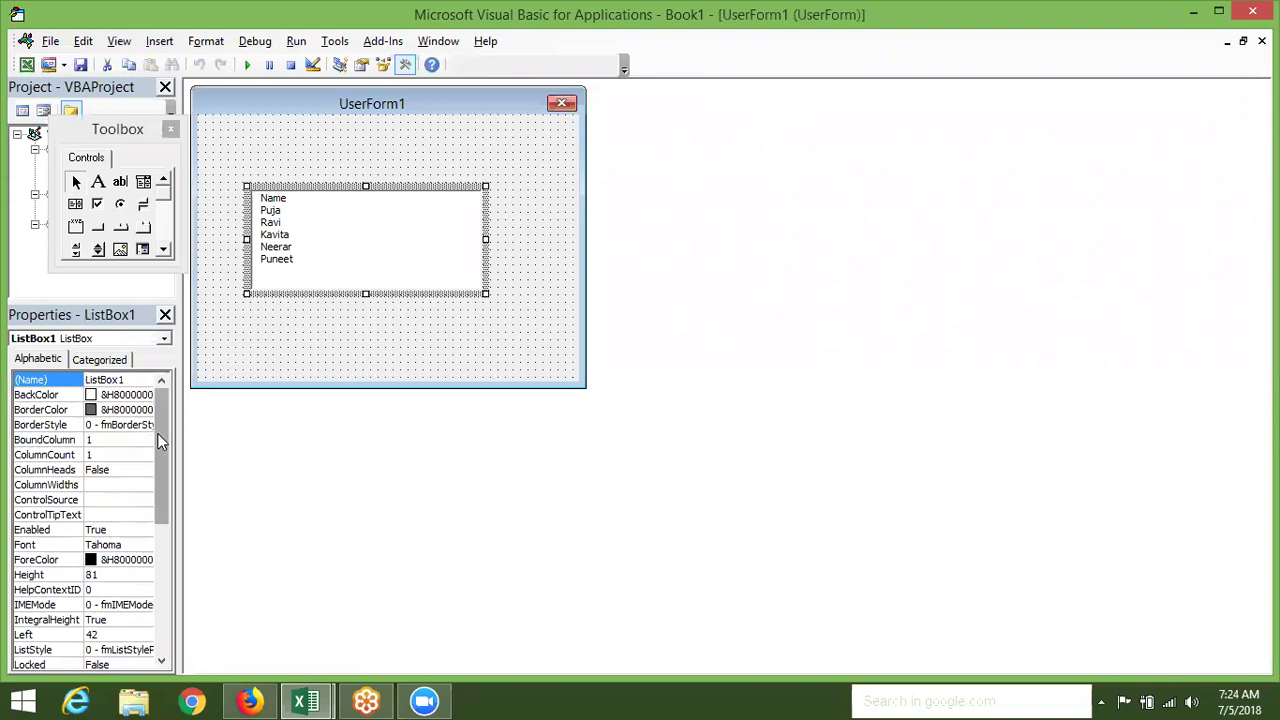
left_click_drag(160, 442, 157, 456)
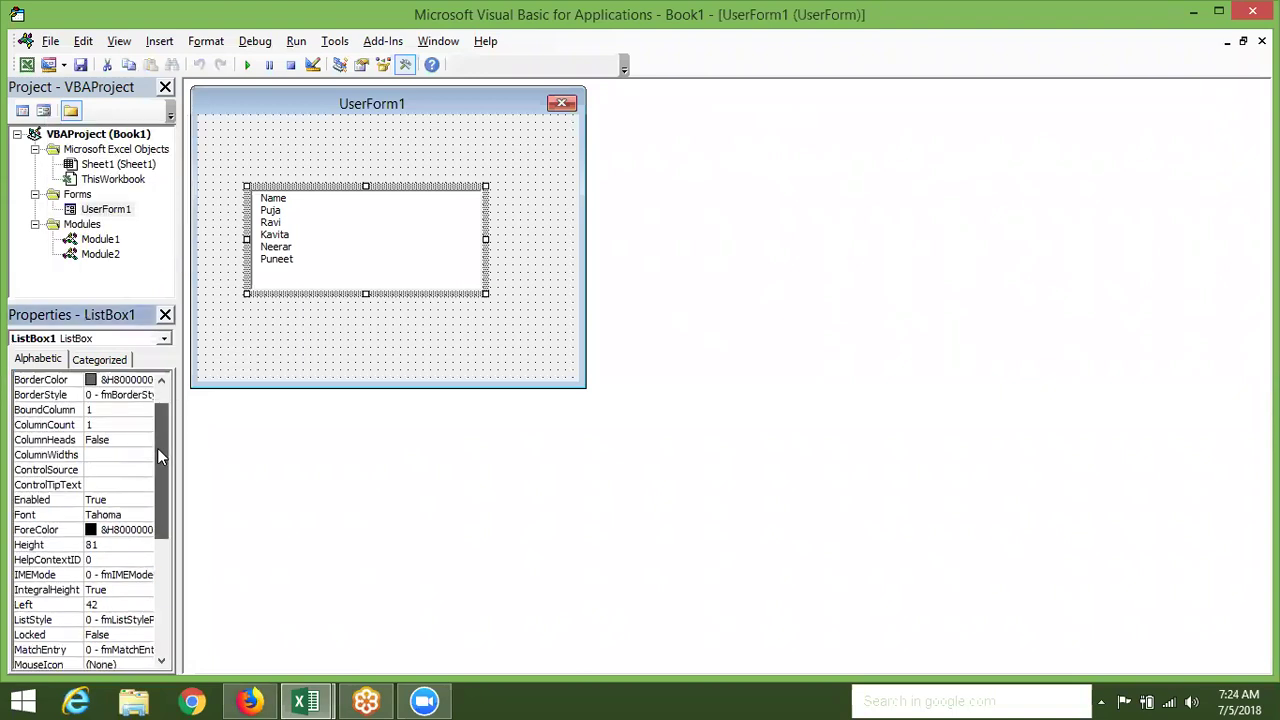
left_click(97, 427)
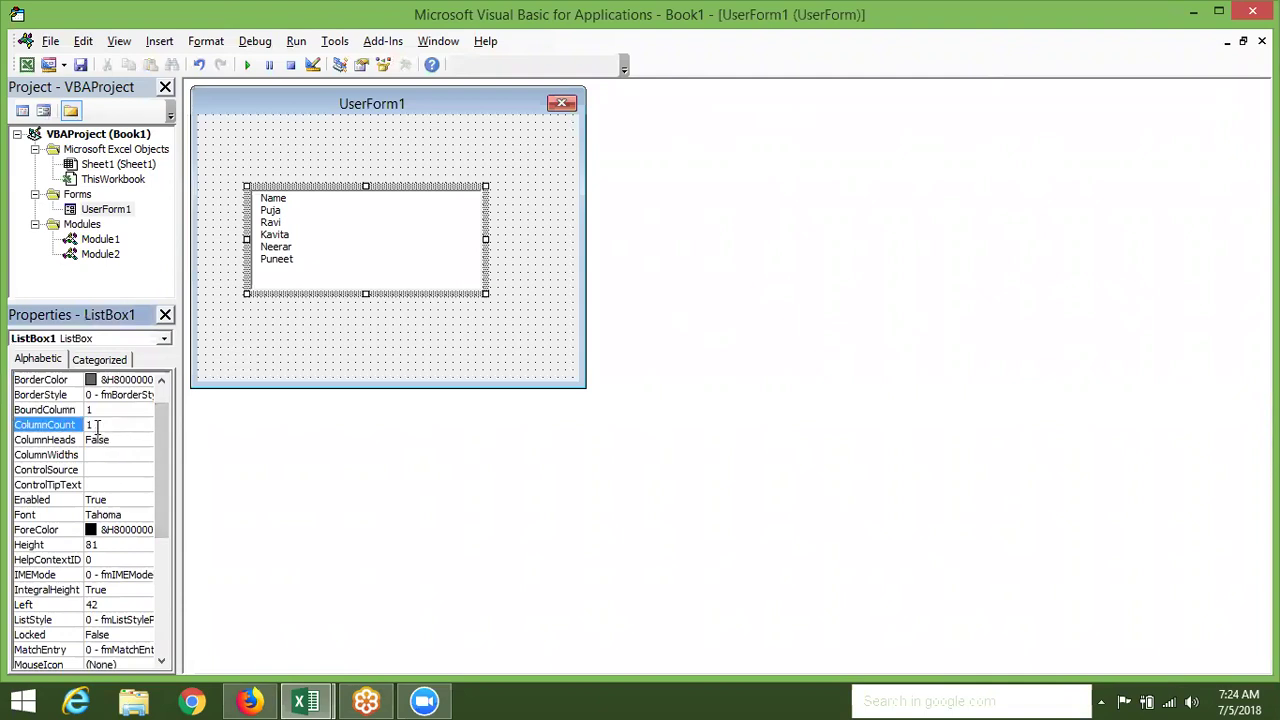
key("BackSpace")
type("3")
key("Tab")
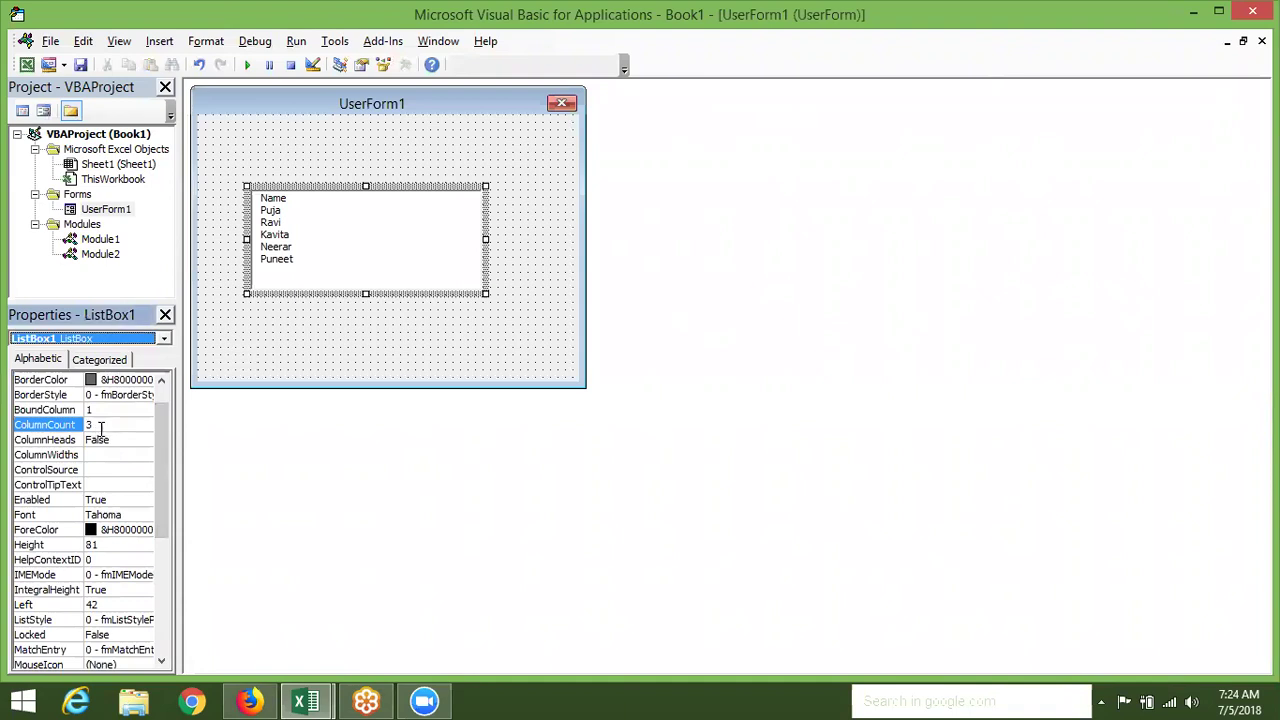
Change ListBox1's RowSource to sheet1!a1:c6 and widen the list box
left_click(146, 470)
left_click_drag(161, 470, 165, 579)
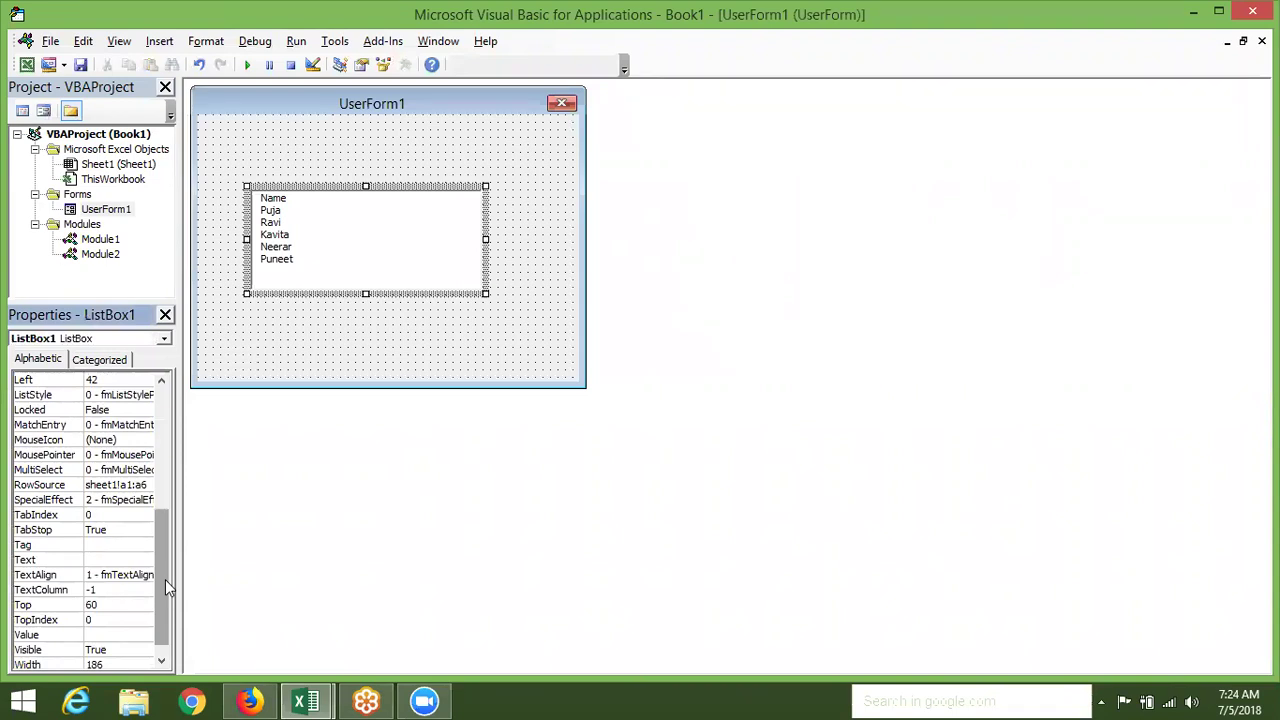
mouse_move(165, 579)
left_mouse_down()
mouse_move(144, 531)
mouse_move(141, 469)
mouse_move(139, 604)
left_mouse_up()
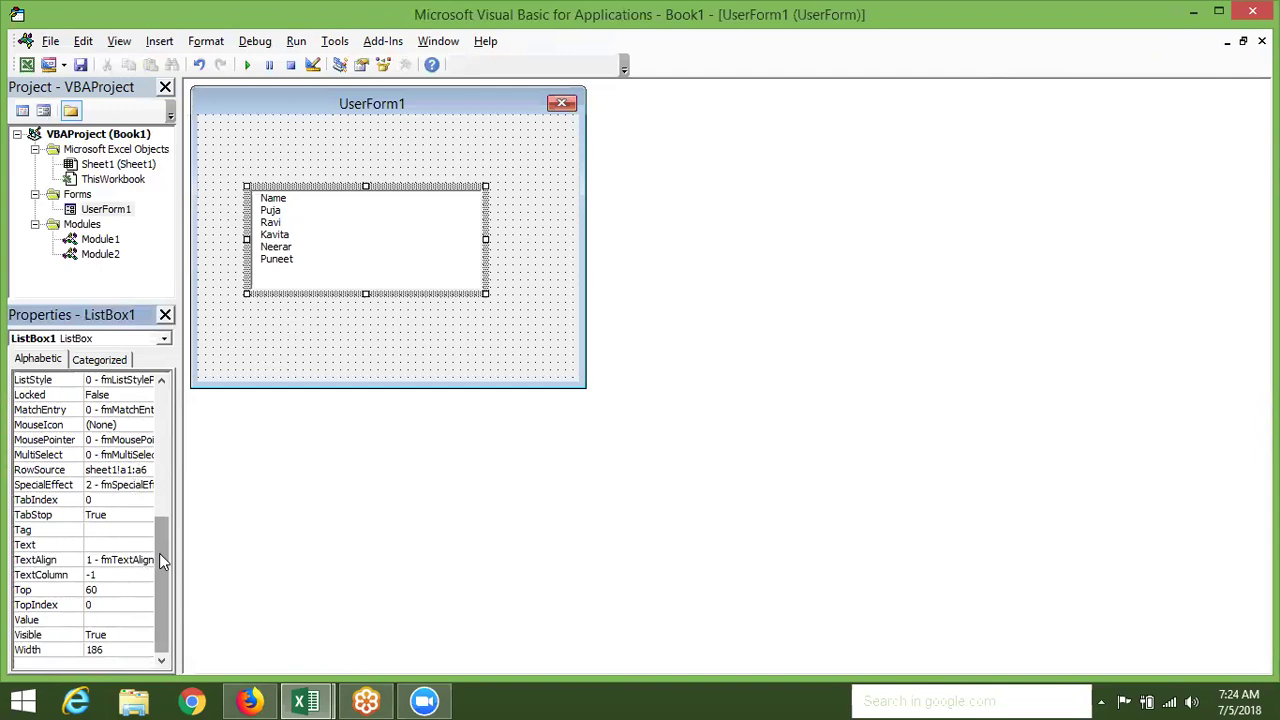
left_click(141, 470)
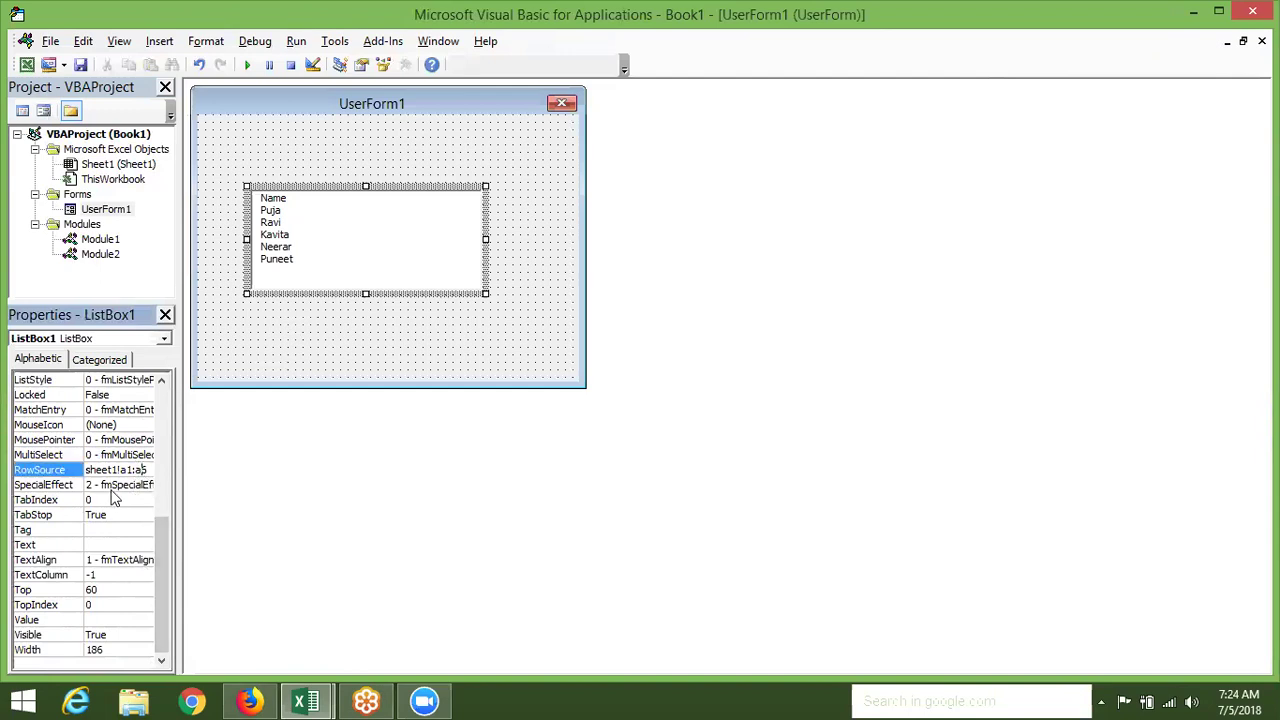
type("c")
key("Return")
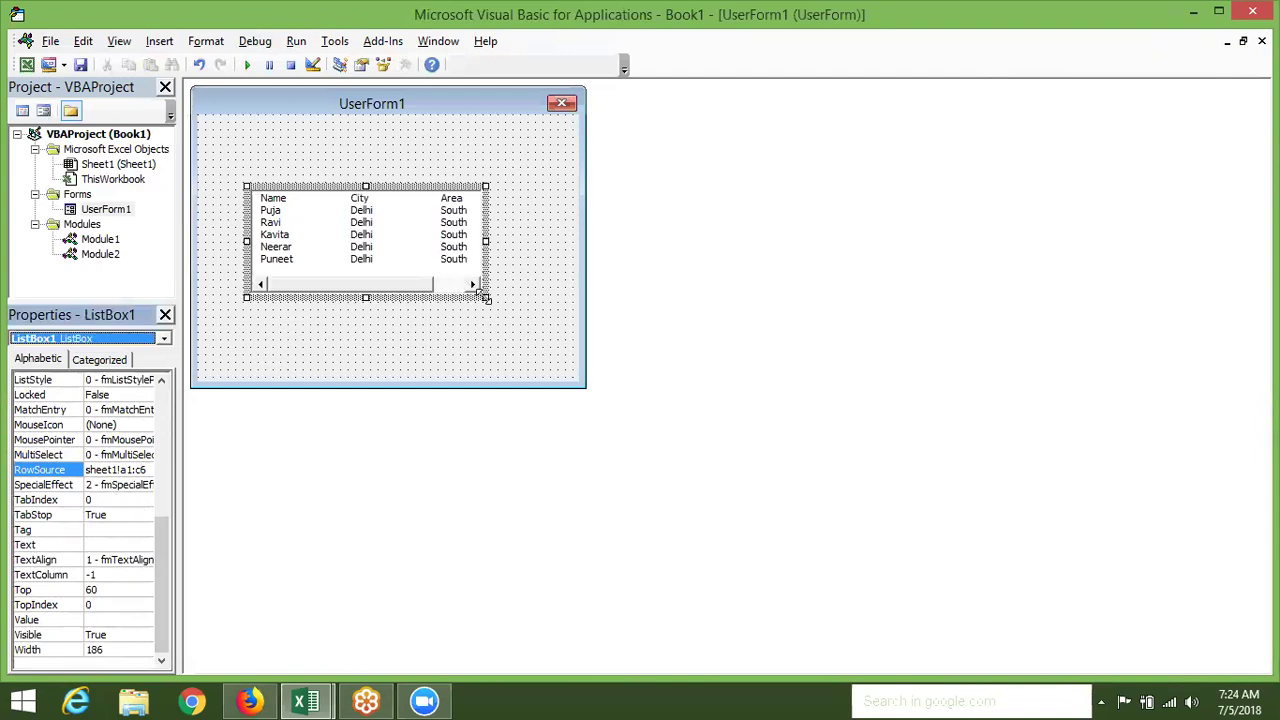
left_click_drag(484, 294, 520, 310)
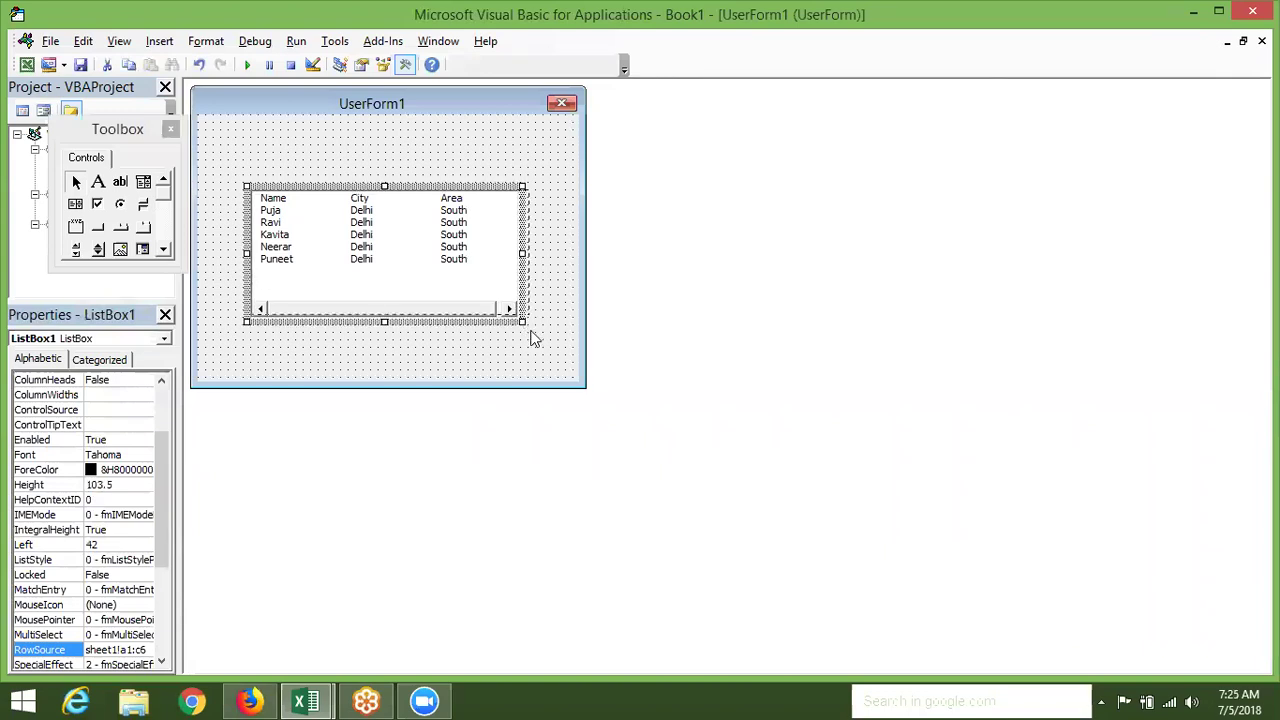
left_click_drag(520, 322, 531, 334)
Run UserForm1, select rows such as Ravi in the three-column list, then close it
left_click(247, 65)
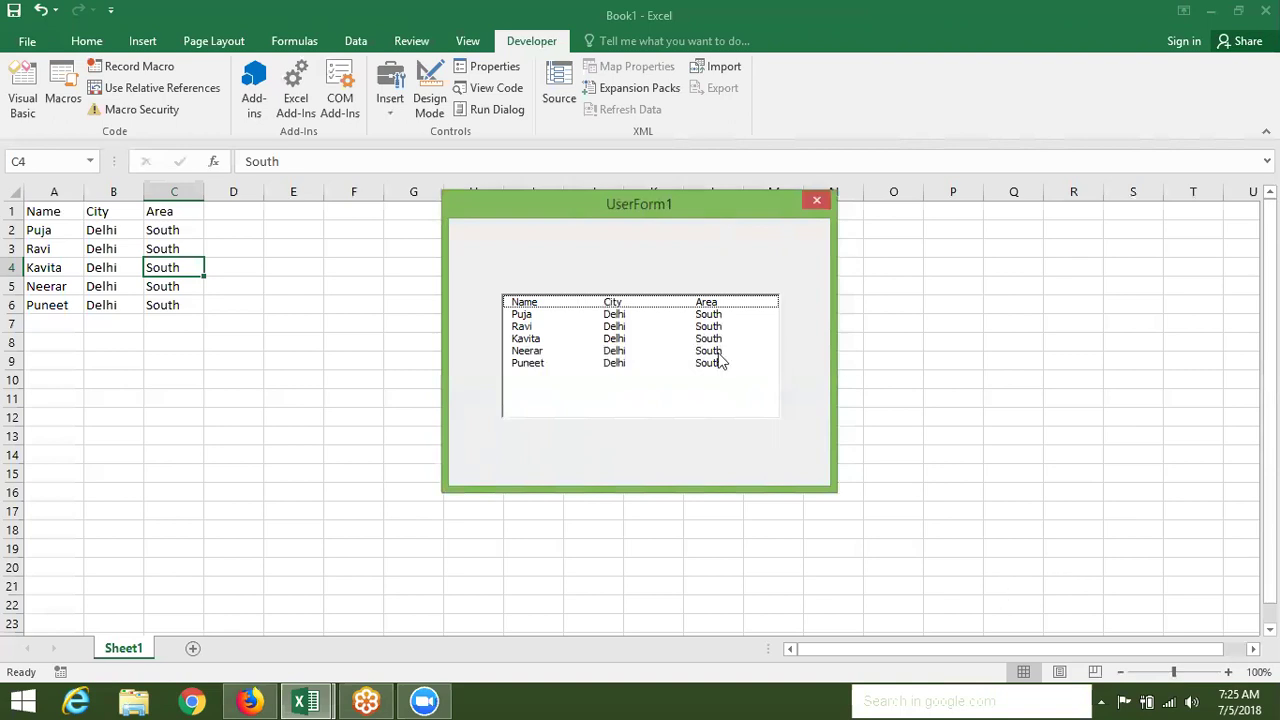
left_click(692, 340)
left_click(695, 327)
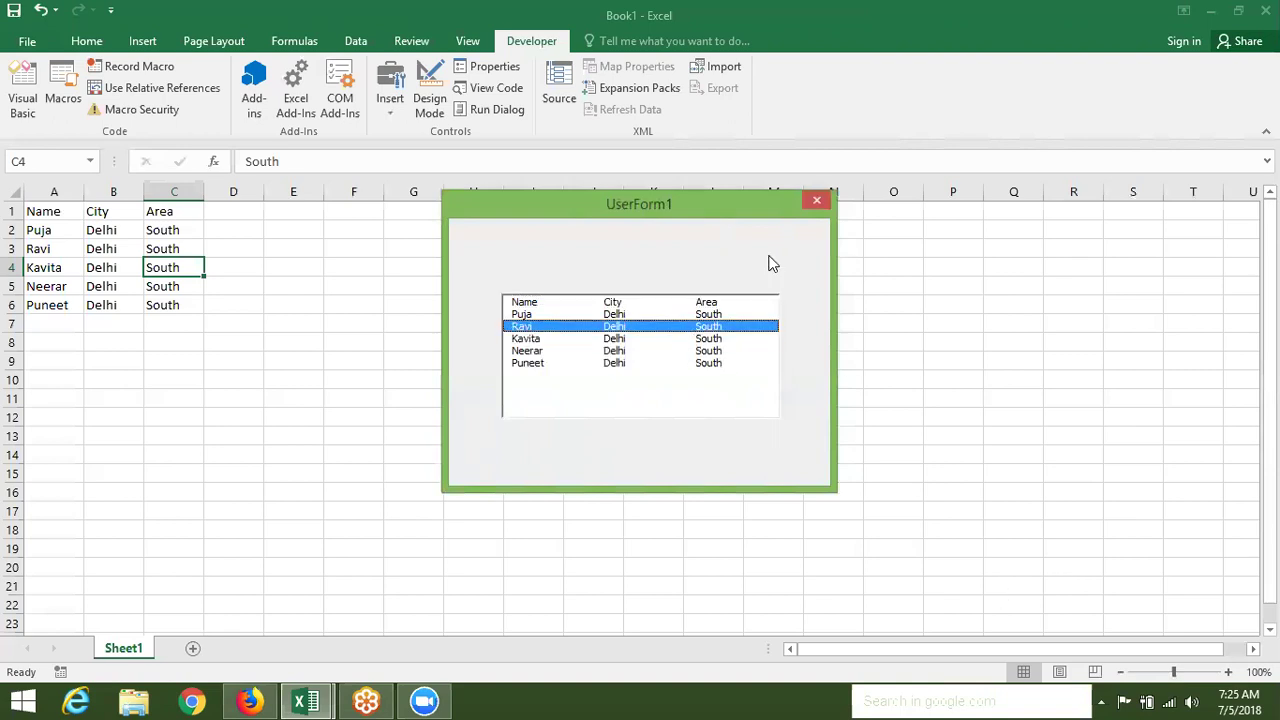
left_click(817, 204)
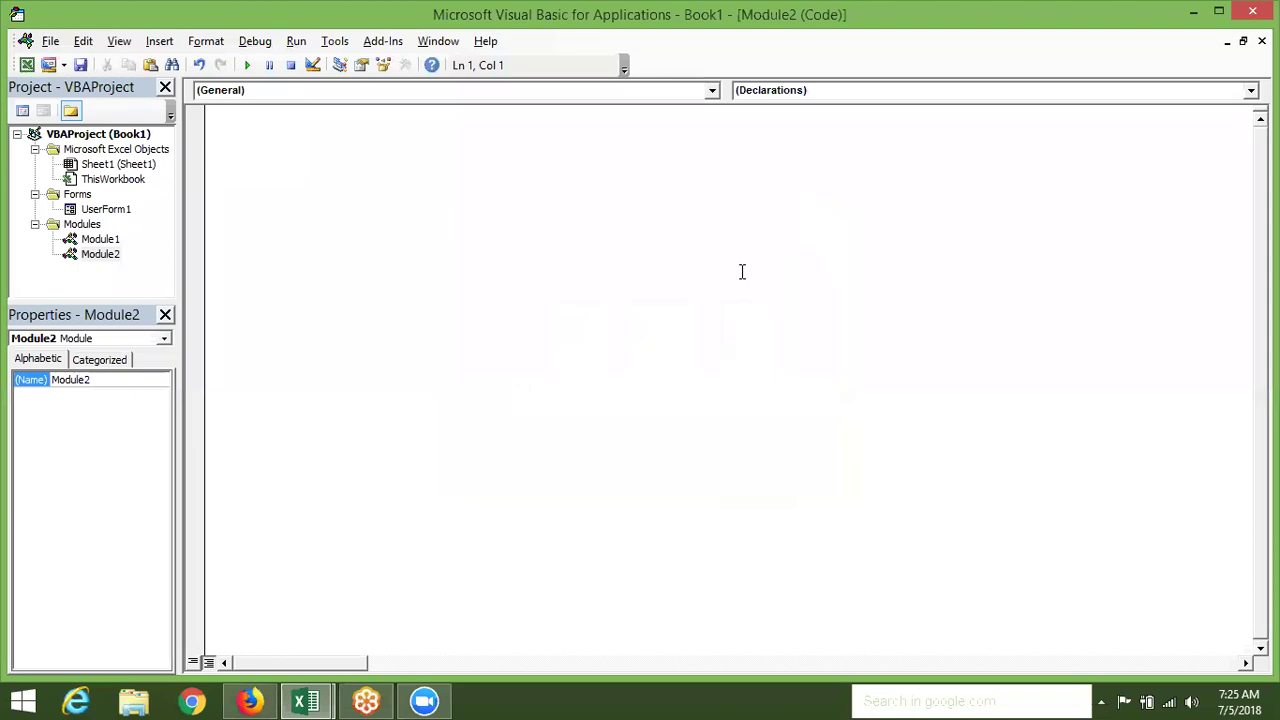
Set ListBox1's ListStyle to 1 - fmListStyleOption
mouse_move(306, 700)
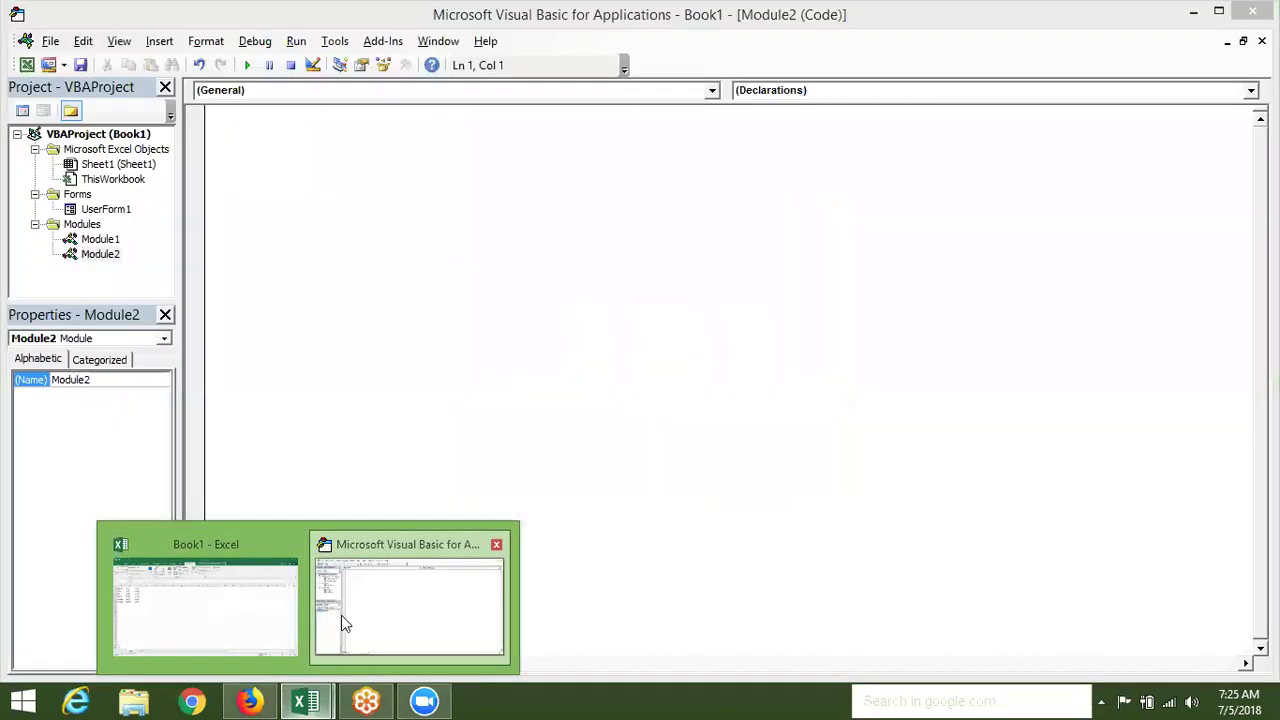
left_click(341, 615)
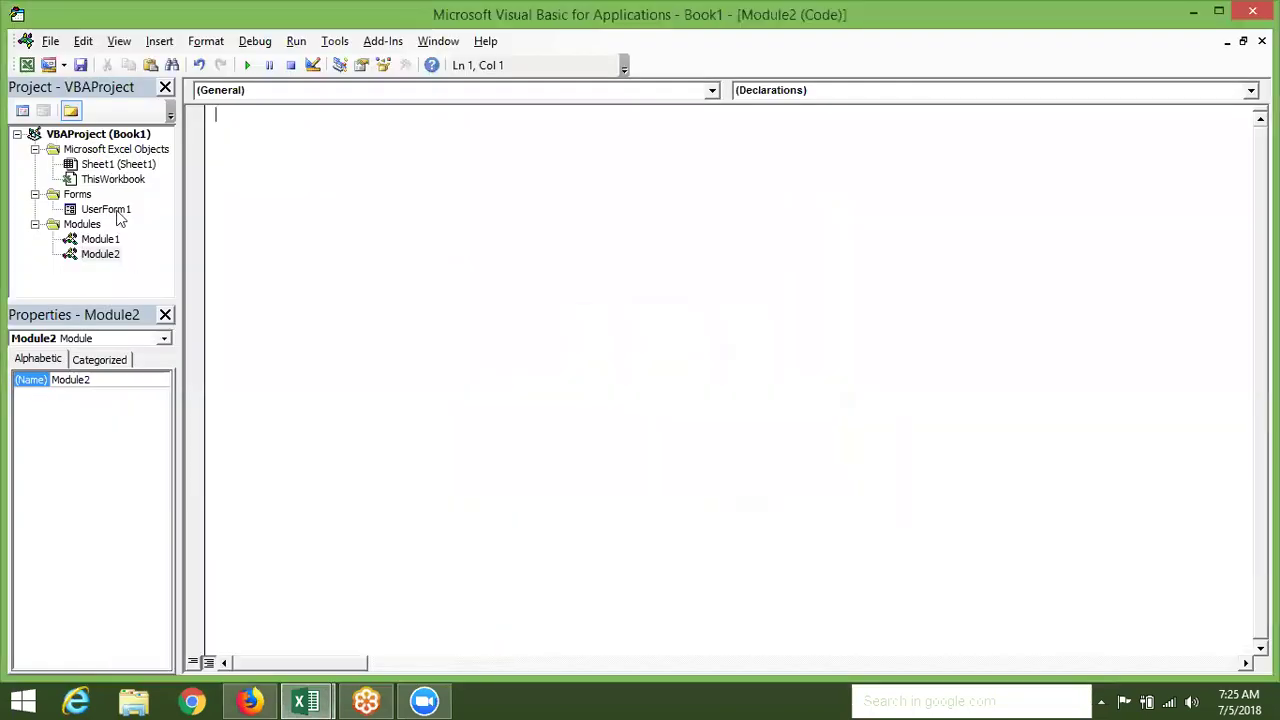
double_click(108, 210)
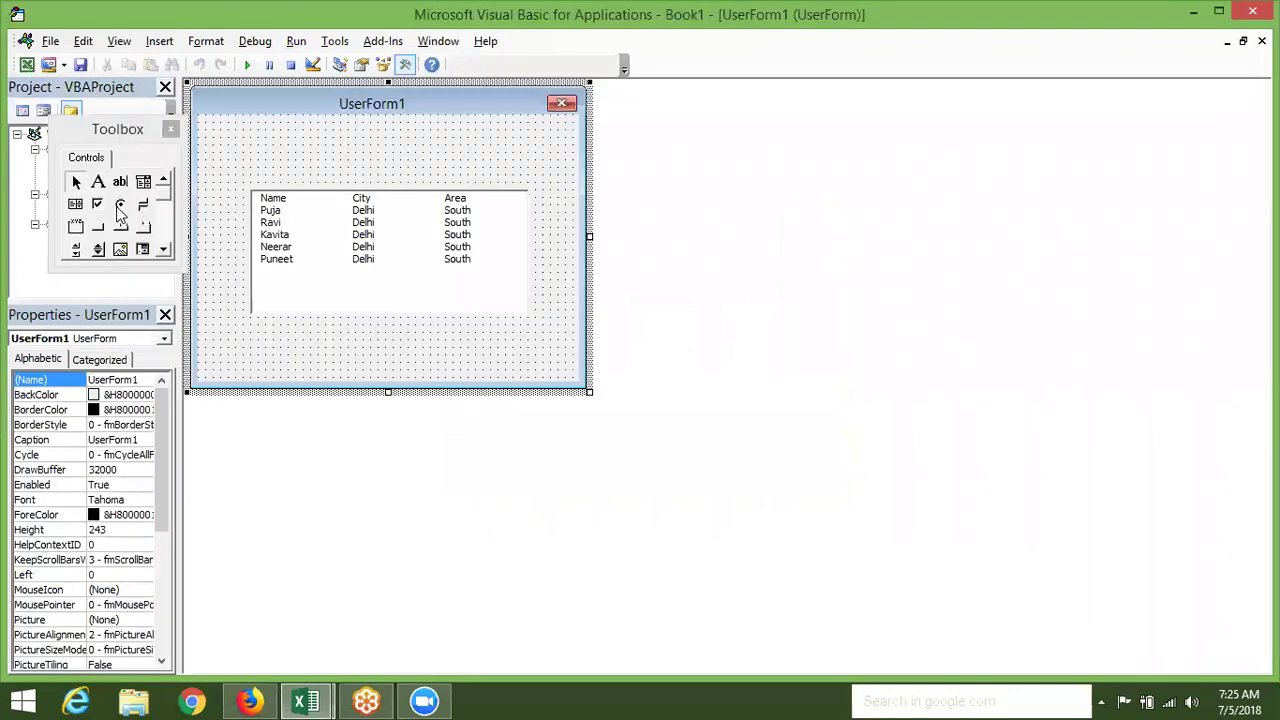
left_click(340, 249)
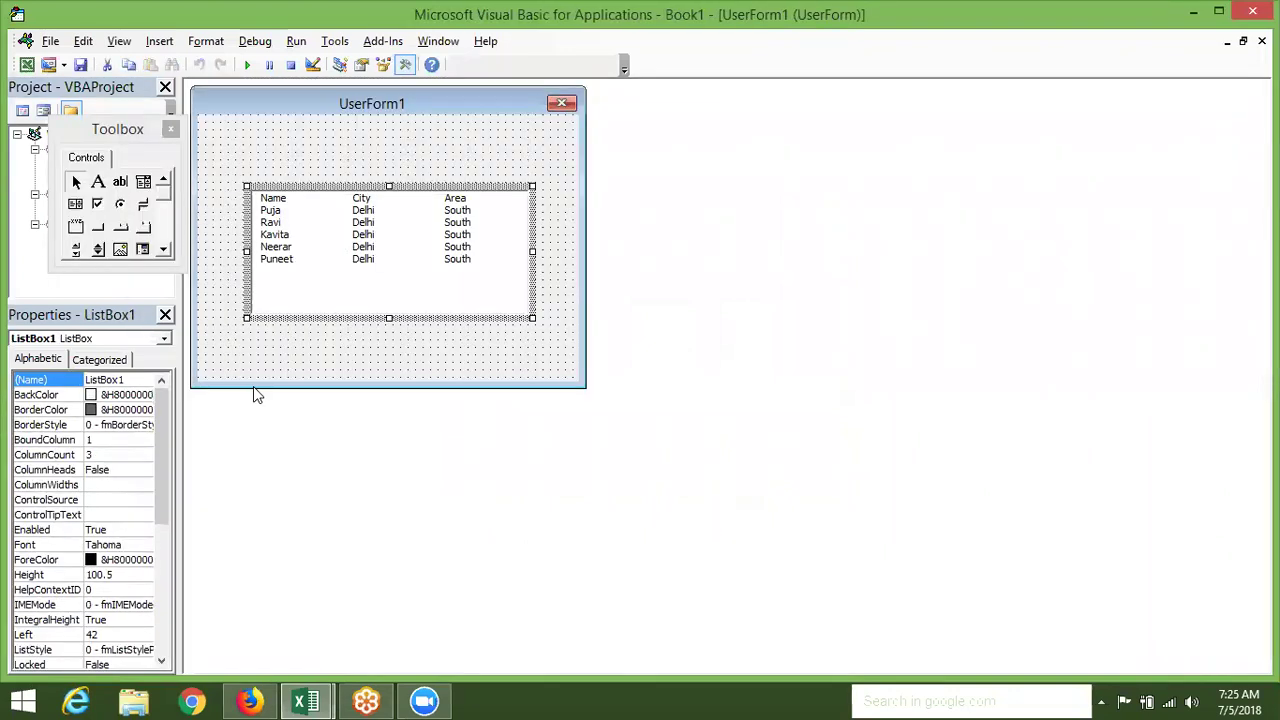
left_click(159, 470)
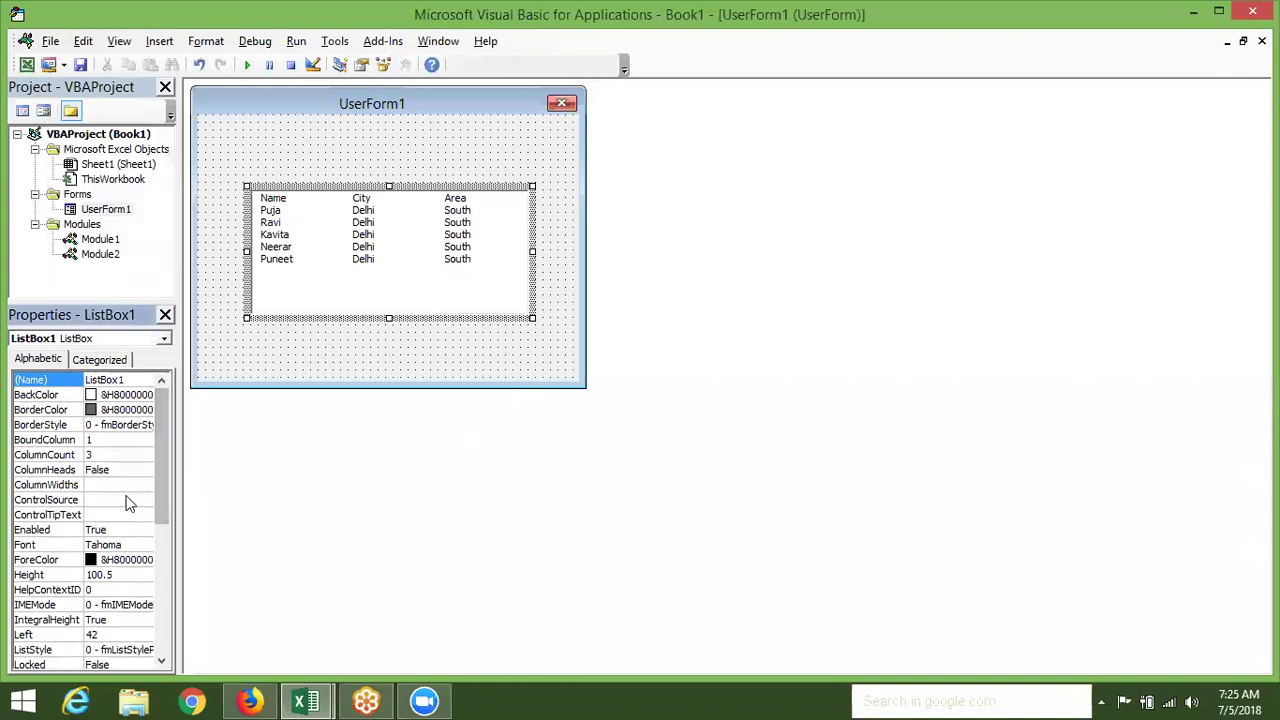
left_click(127, 502)
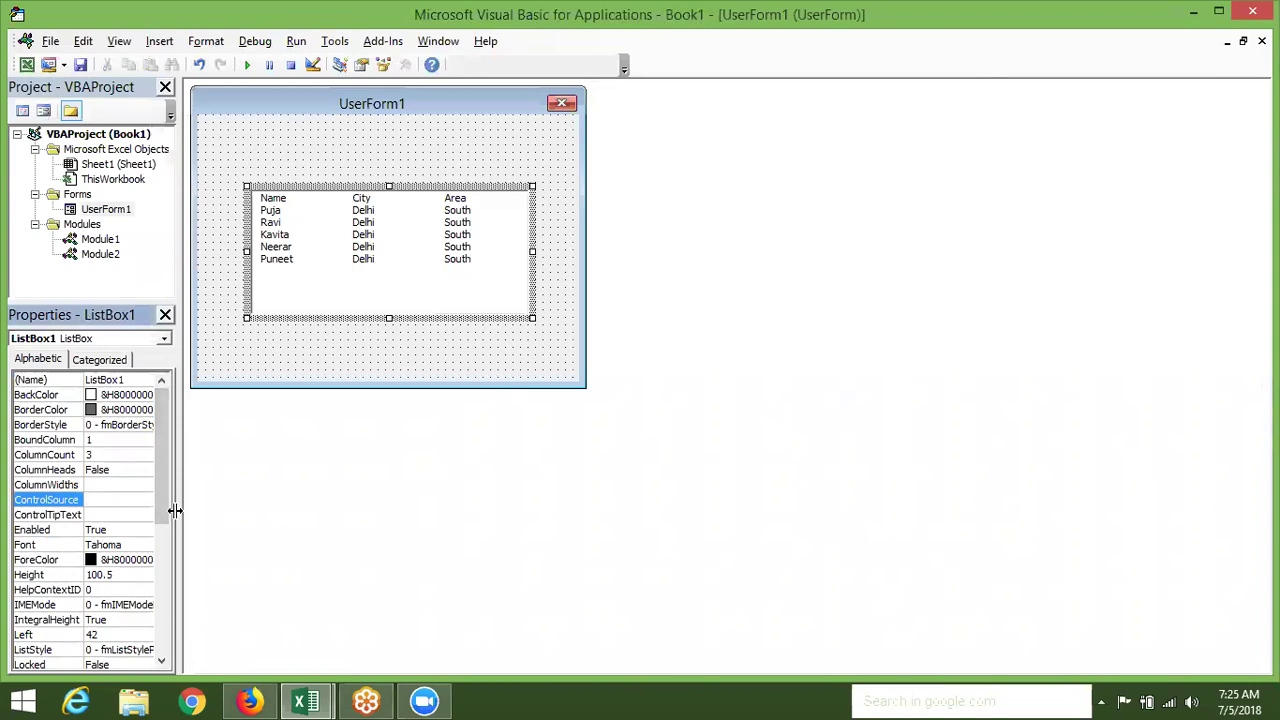
left_click_drag(174, 511, 180, 511)
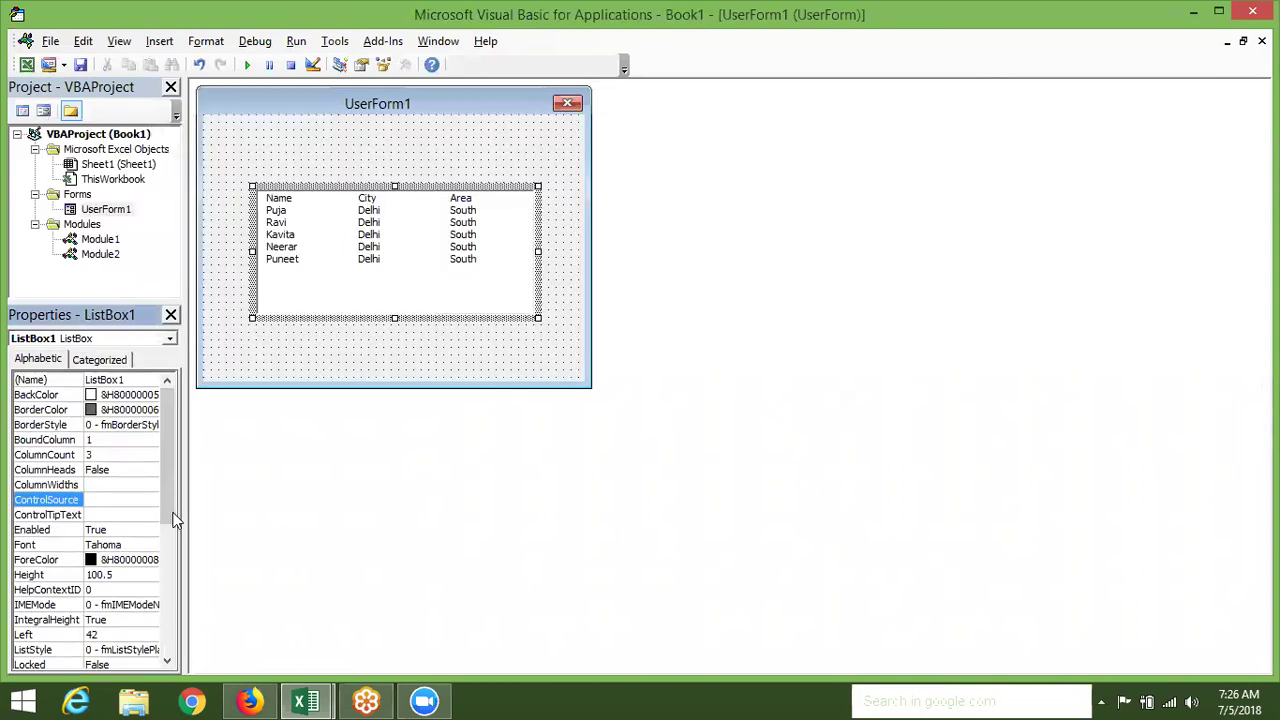
left_click_drag(172, 519, 174, 565)
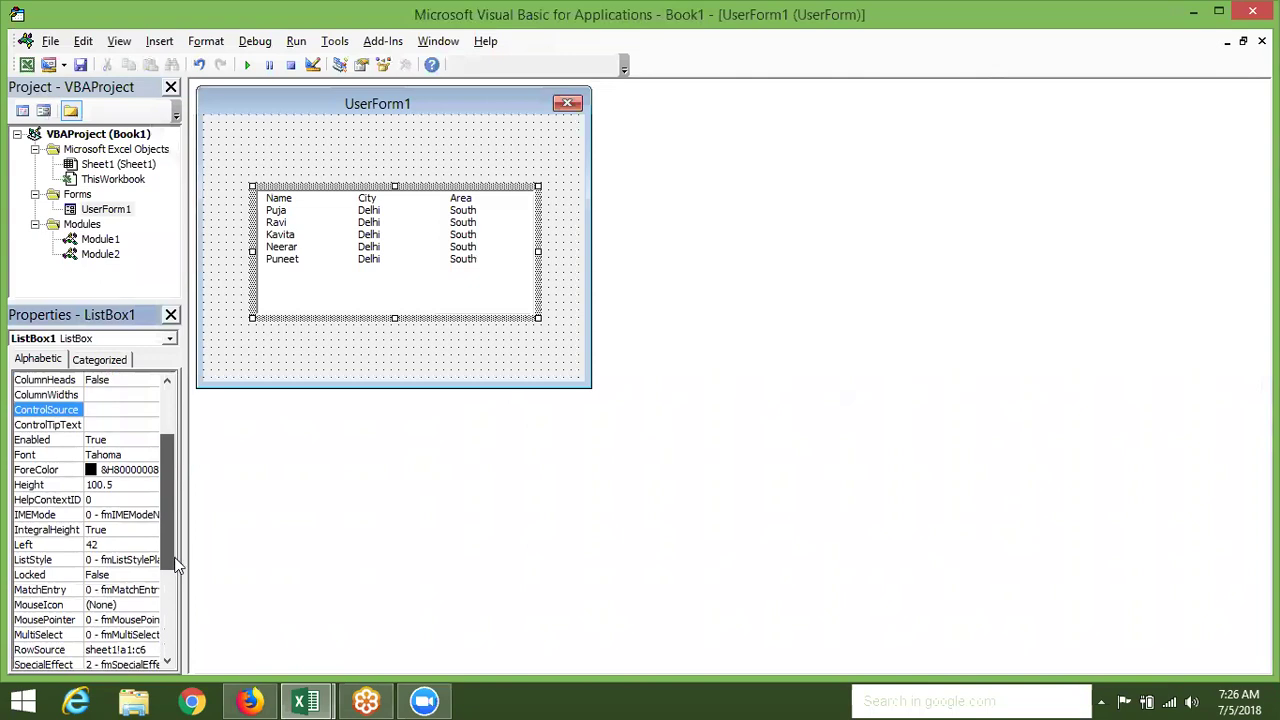
left_click(154, 561)
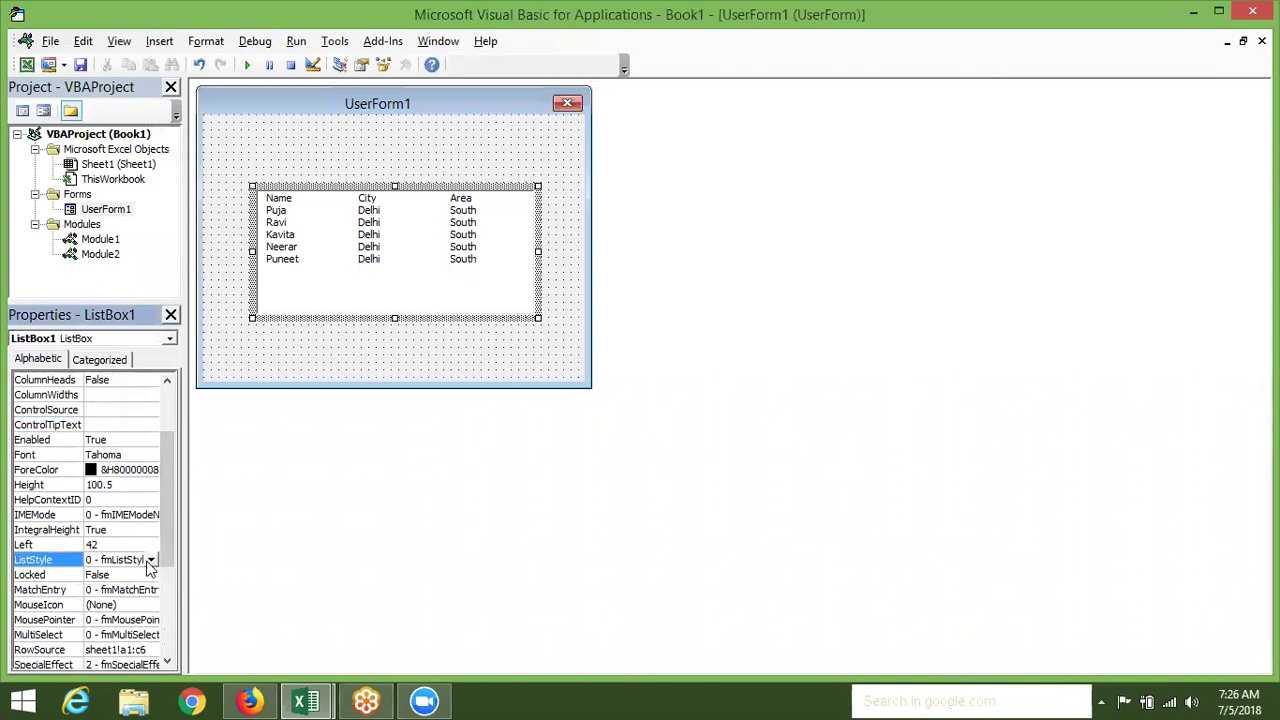
left_click(154, 561)
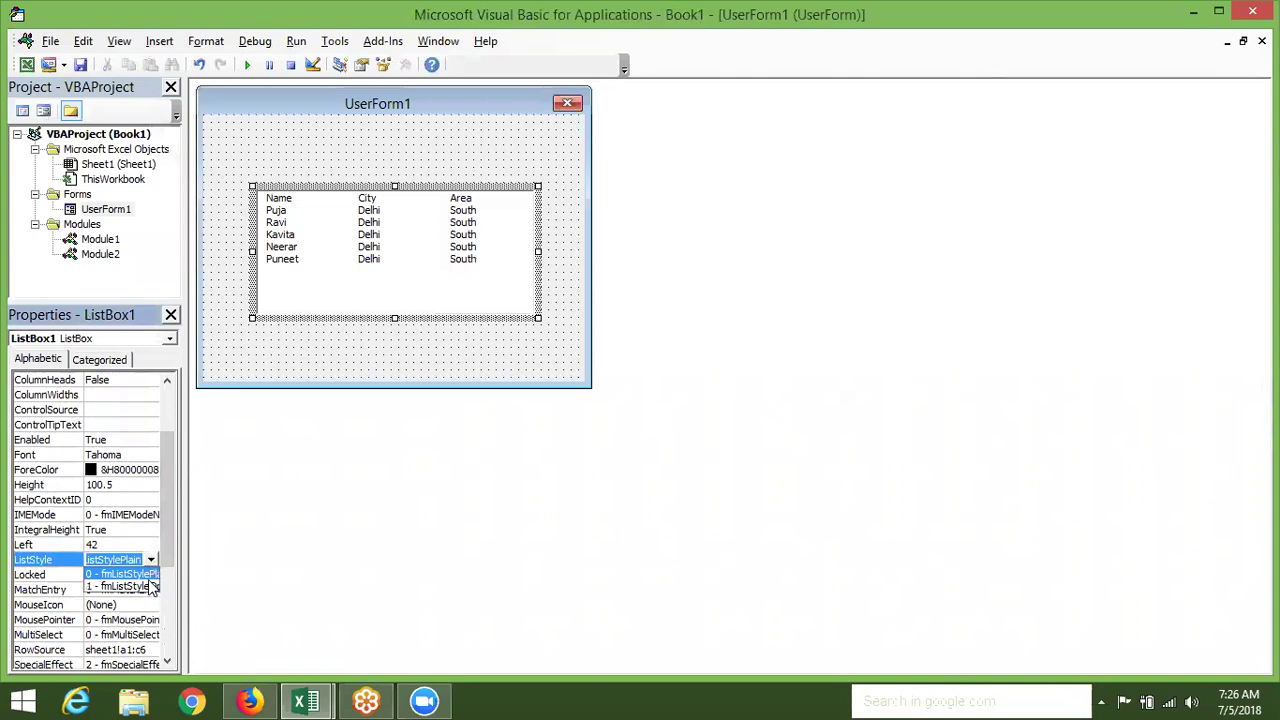
left_click(148, 588)
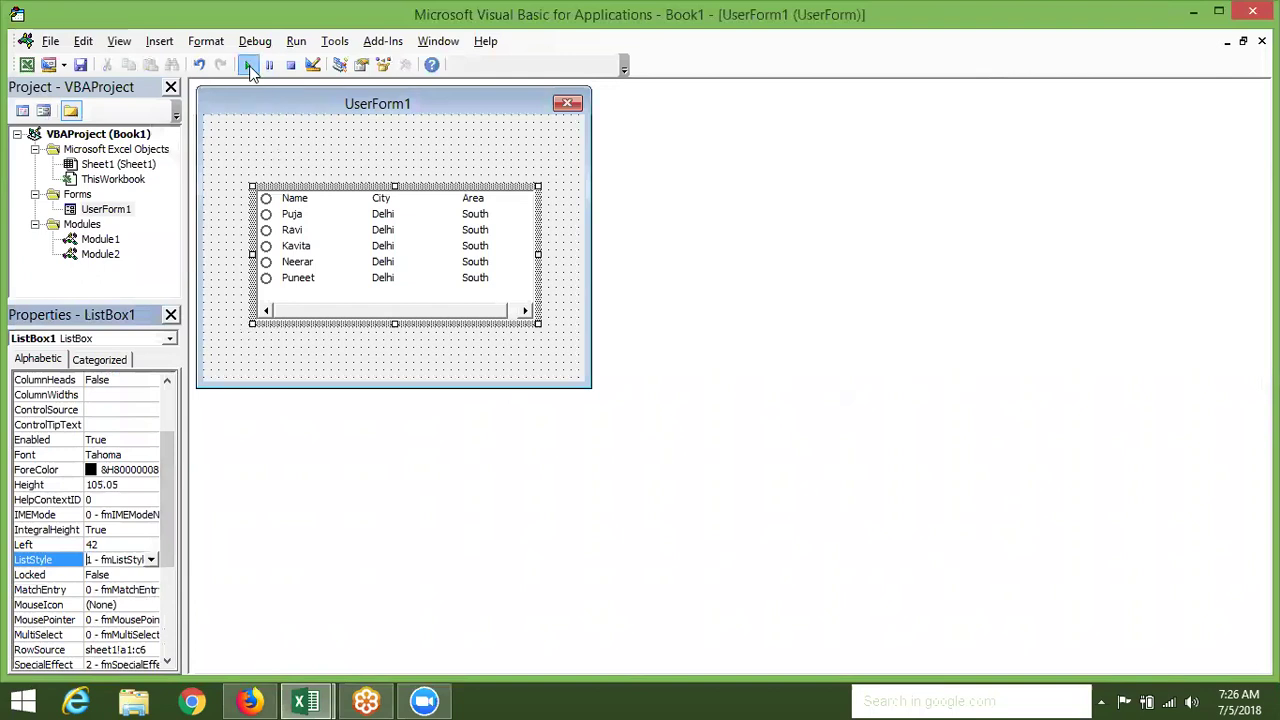
Run UserForm1, choose Puja then Ravi in the option list, and close the form
left_click(247, 64)
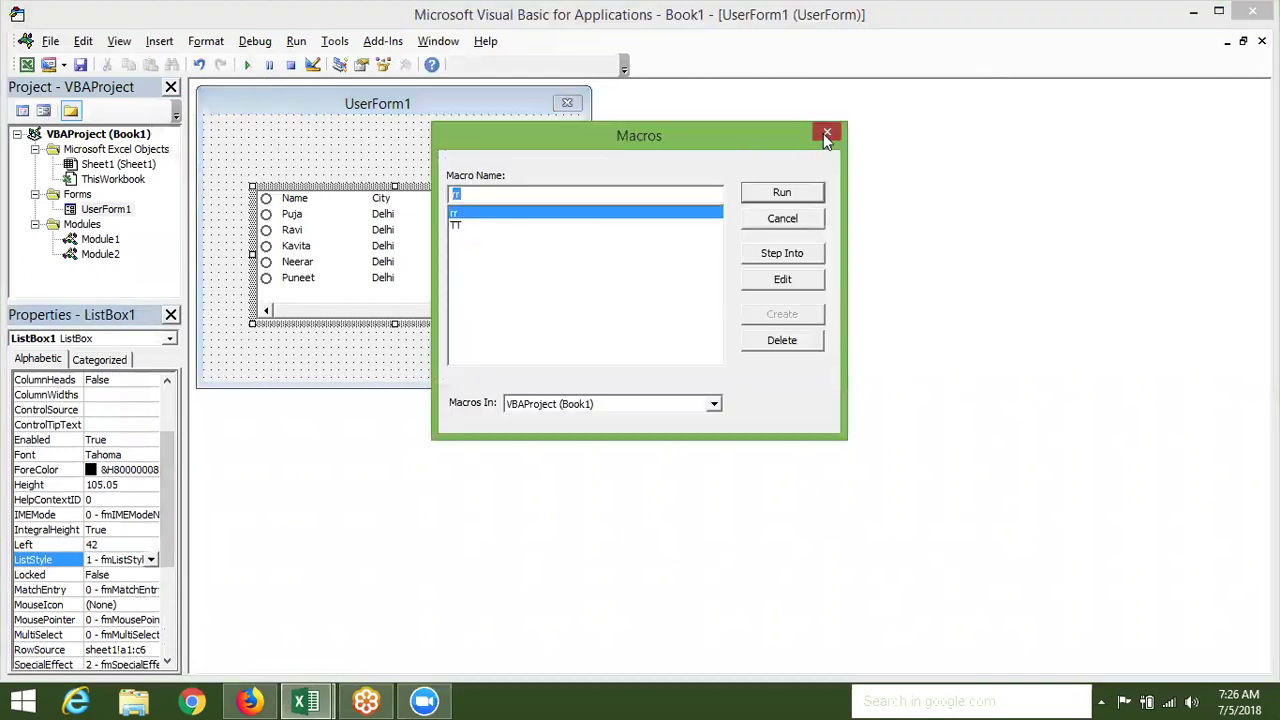
left_click(827, 133)
left_click(414, 168)
left_click(247, 64)
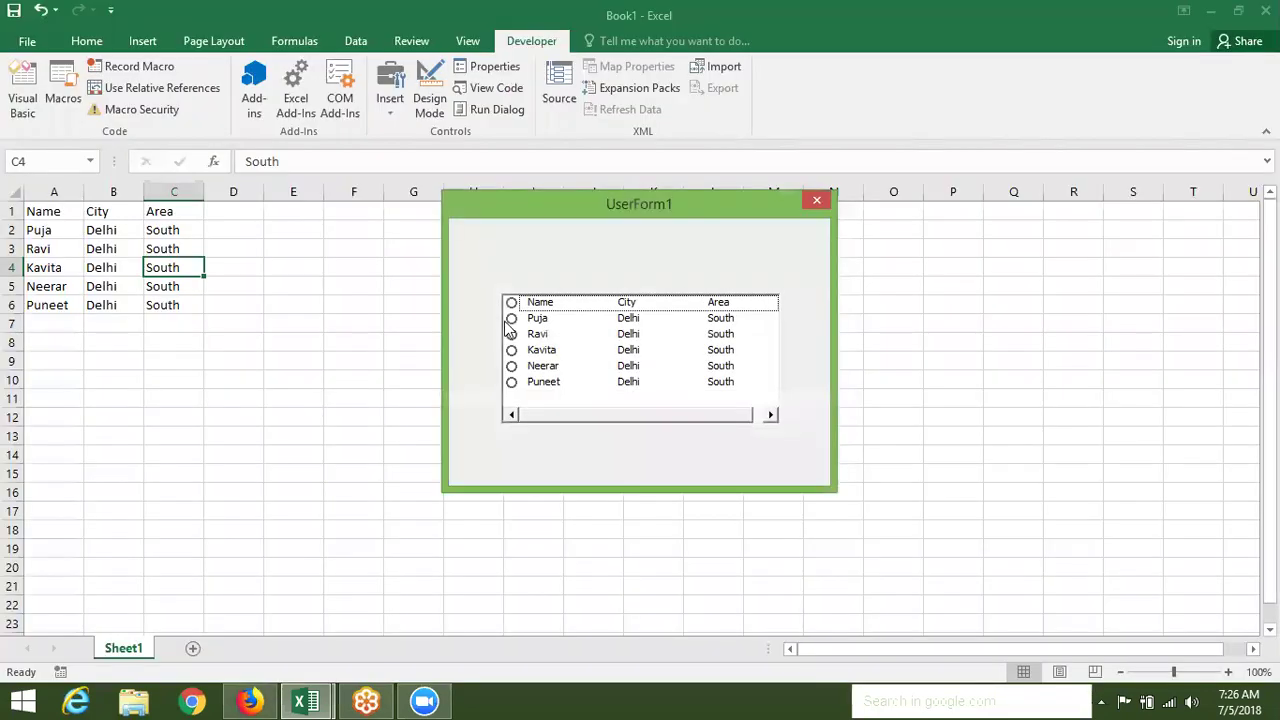
left_click(507, 320)
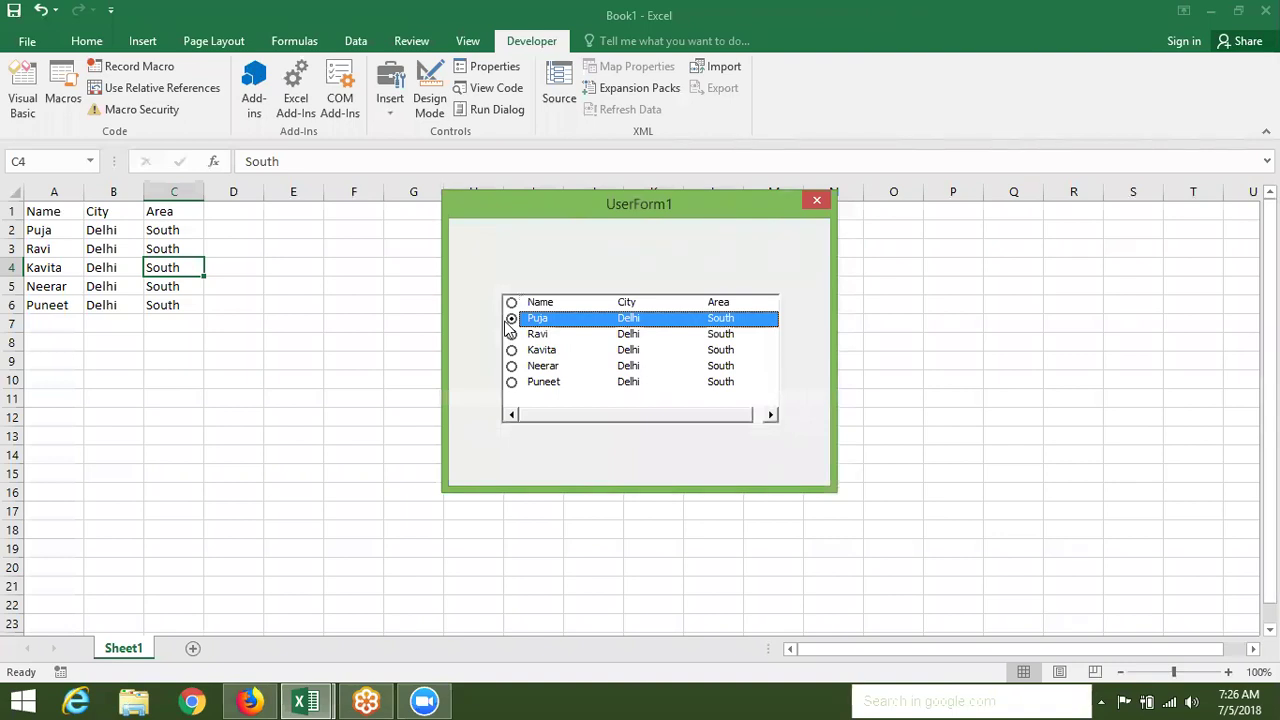
left_click(512, 338)
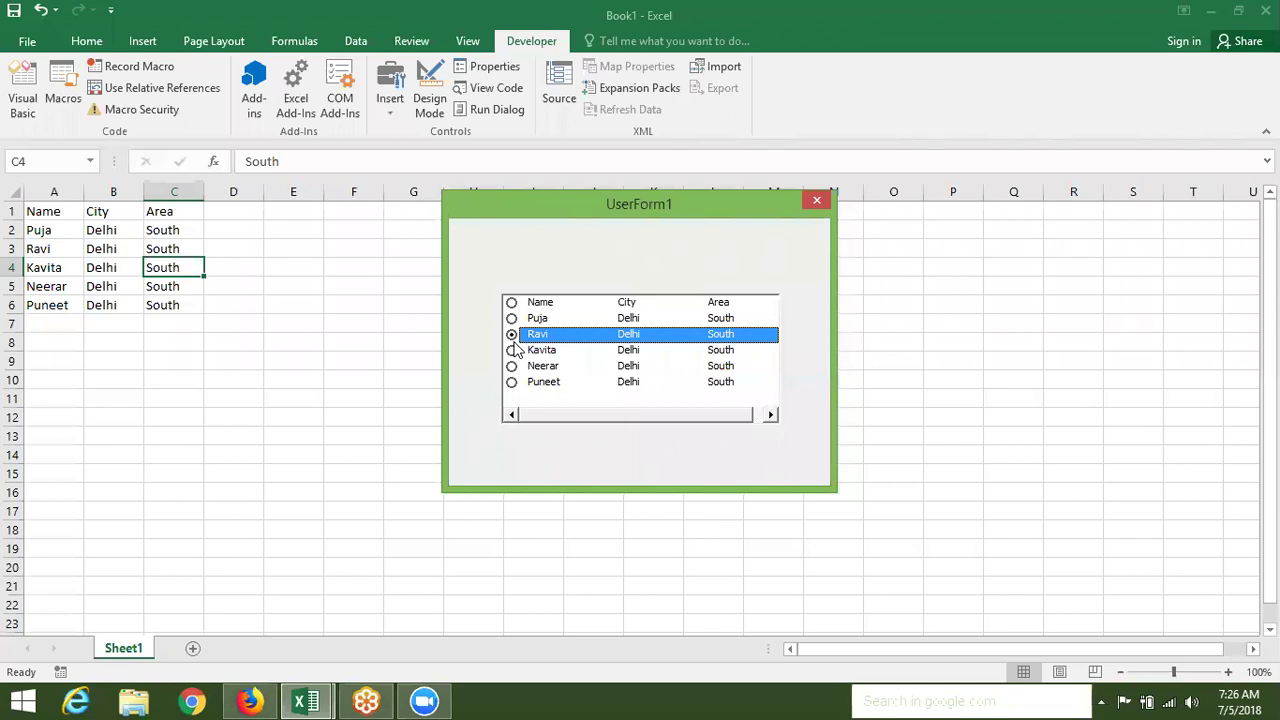
left_click(818, 200)
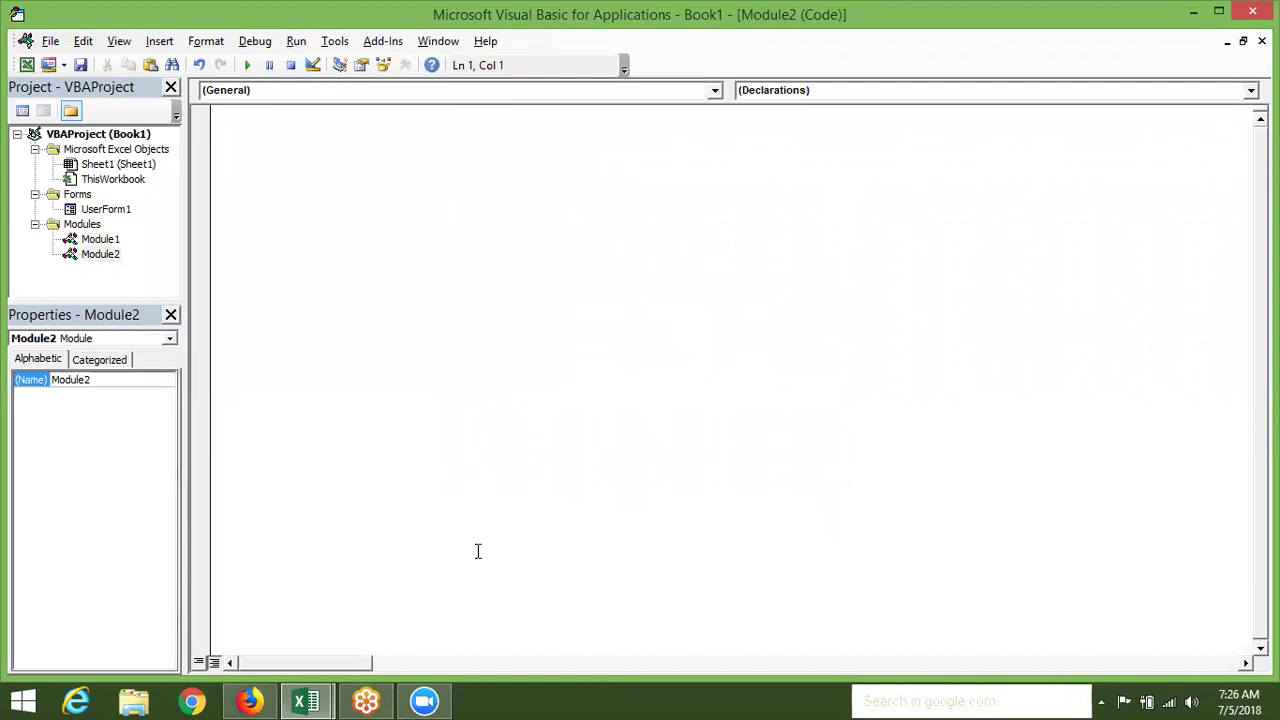
Set ListBox1's MultiSelect property on UserForm1 to fmMultiSelectMulti
double_click(118, 208)
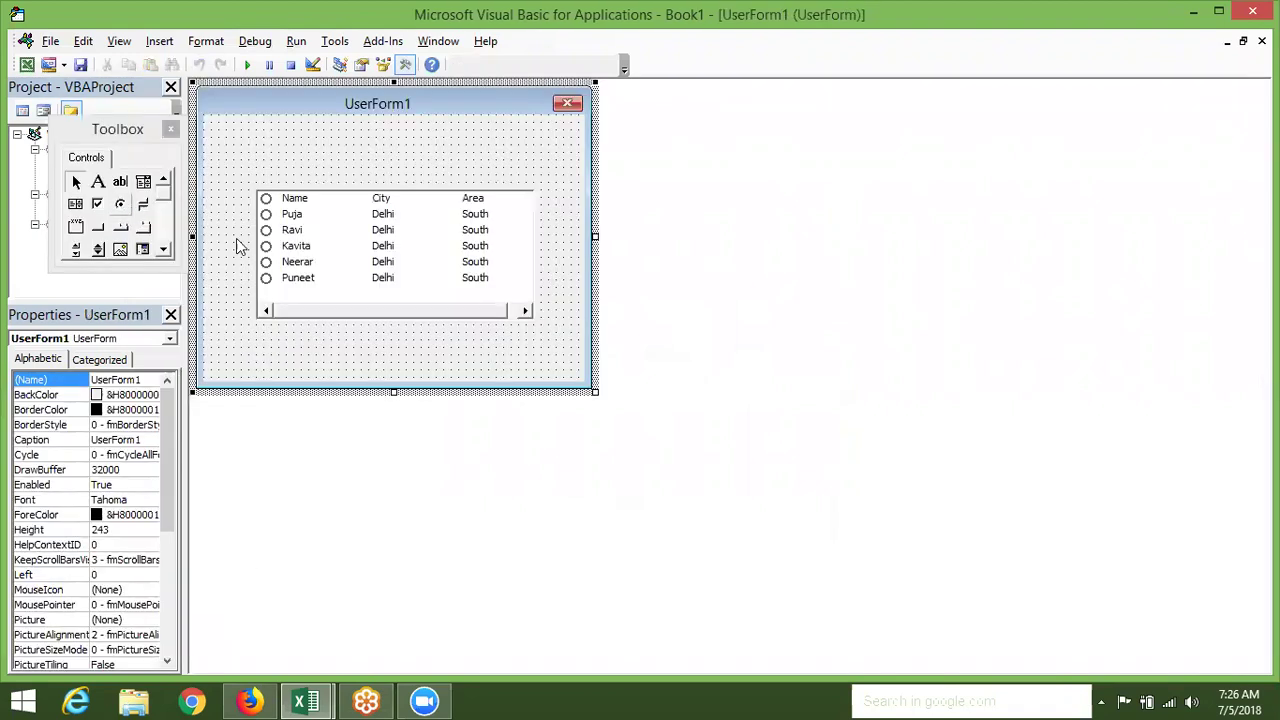
left_click(286, 279)
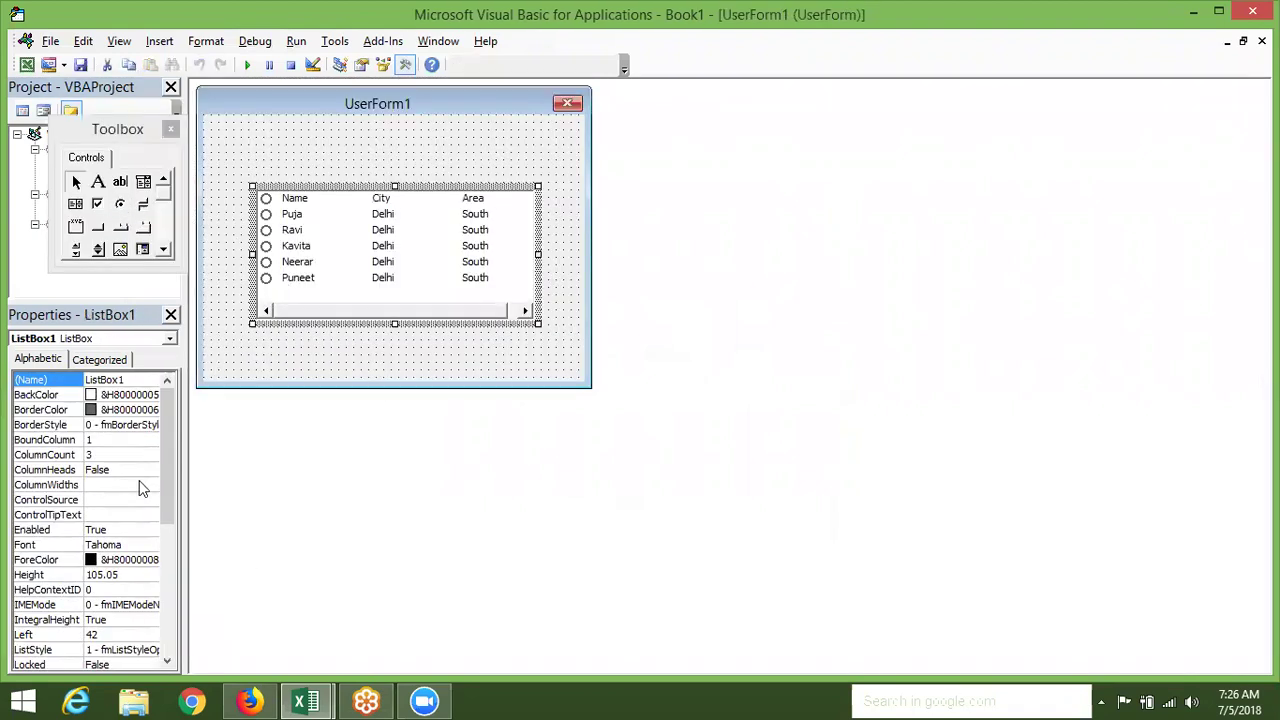
left_click(167, 474)
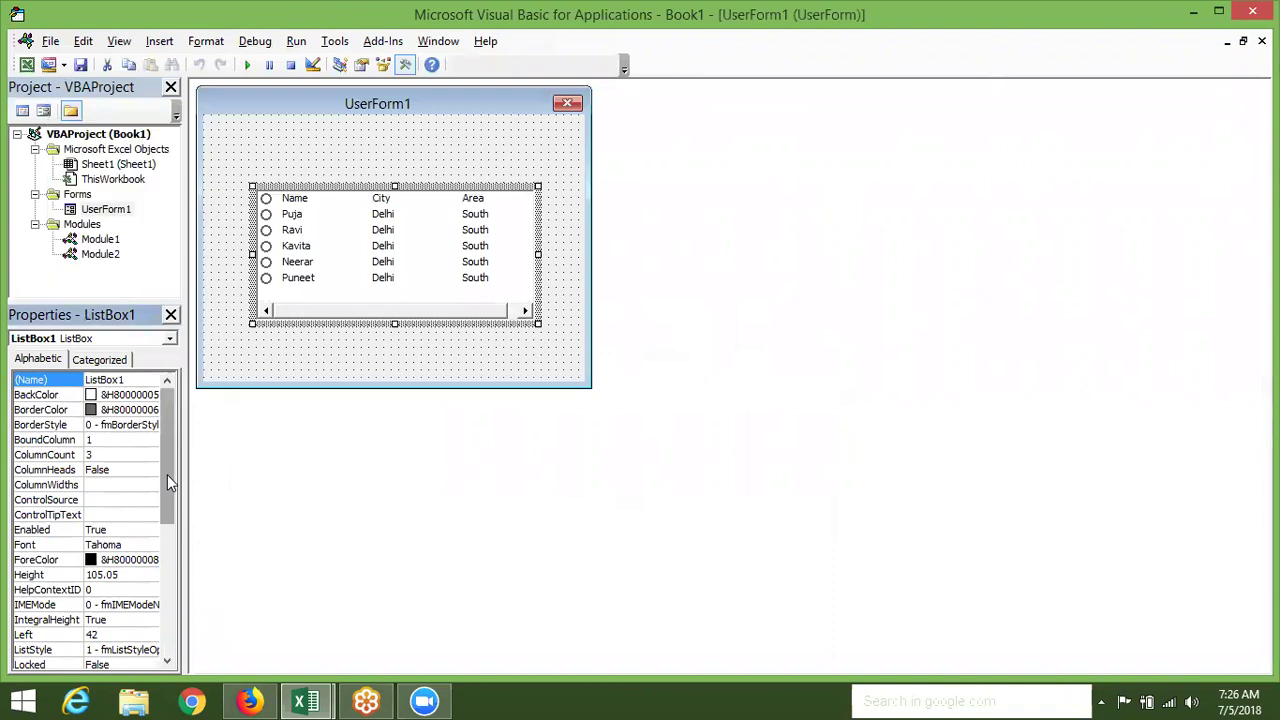
left_click_drag(167, 474, 170, 510)
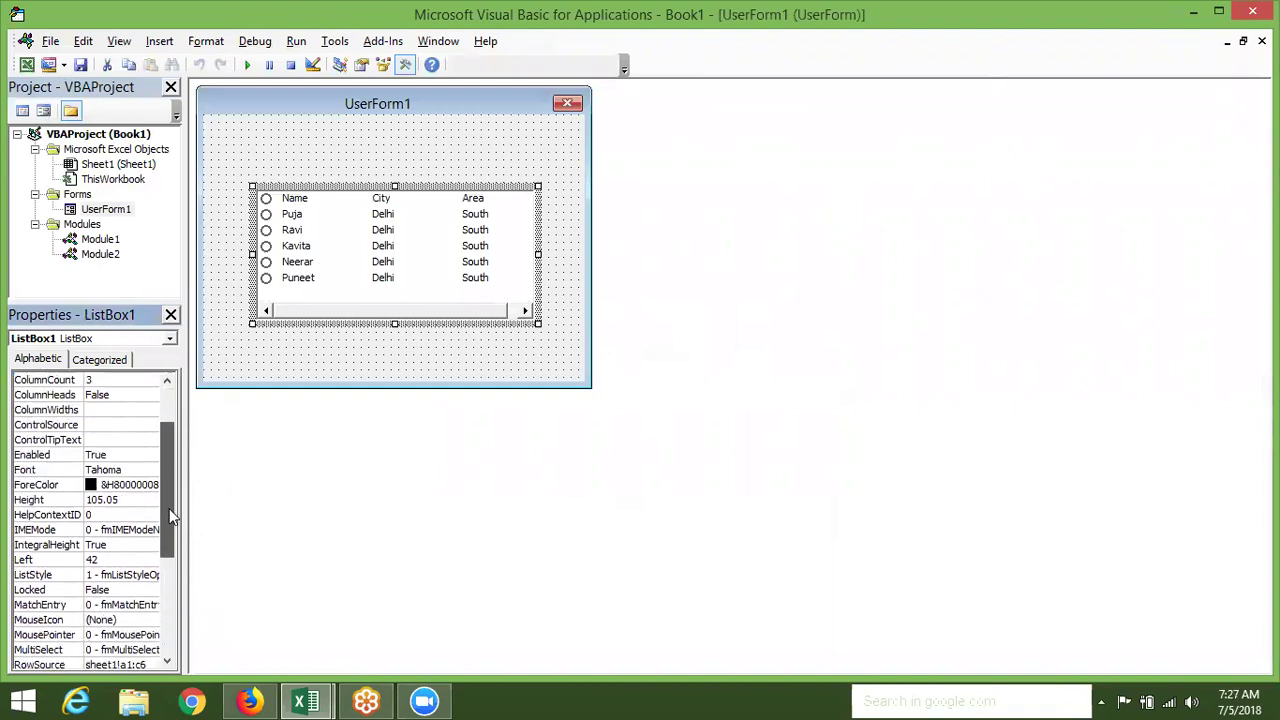
left_click_drag(170, 513, 169, 510)
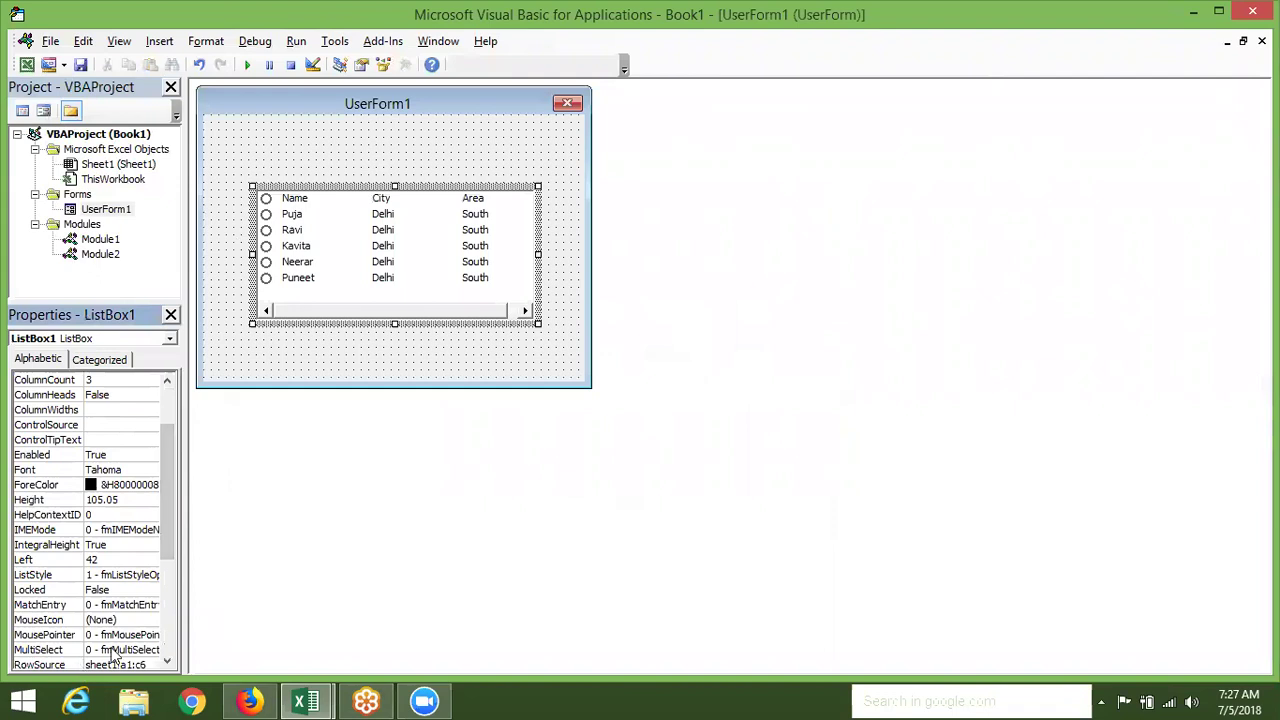
left_click(113, 650)
left_click(151, 650)
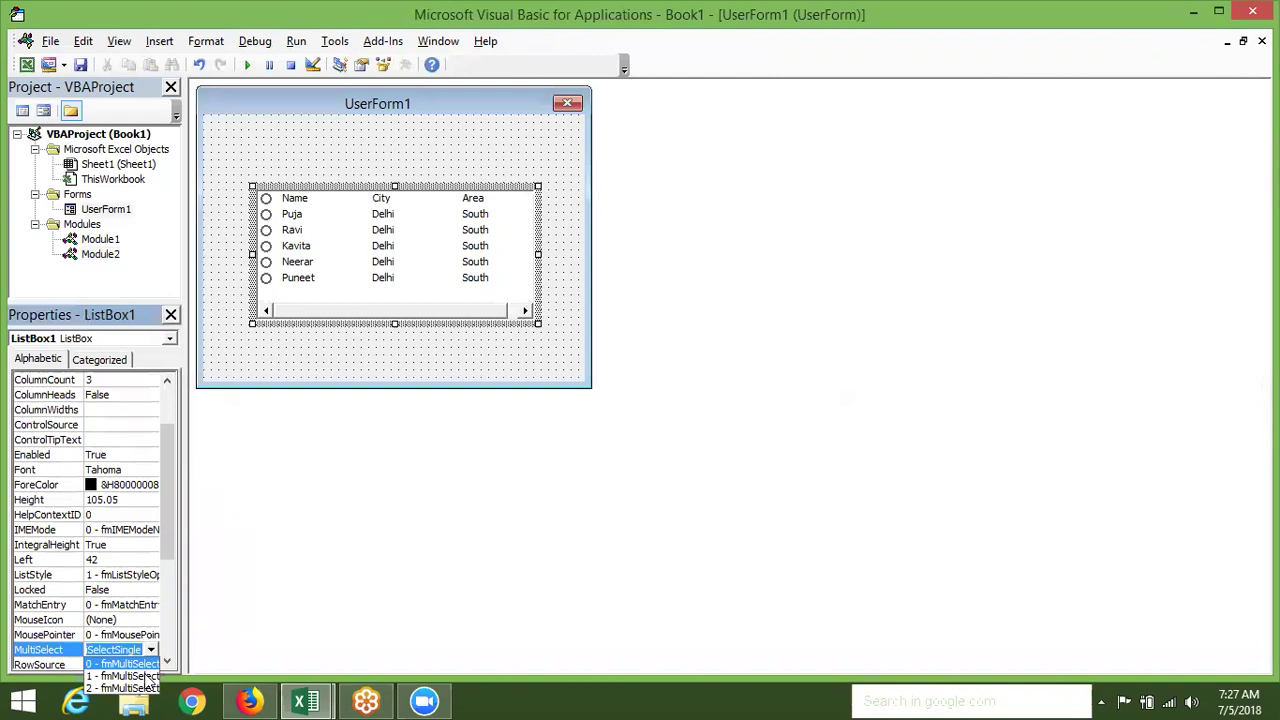
left_click(147, 677)
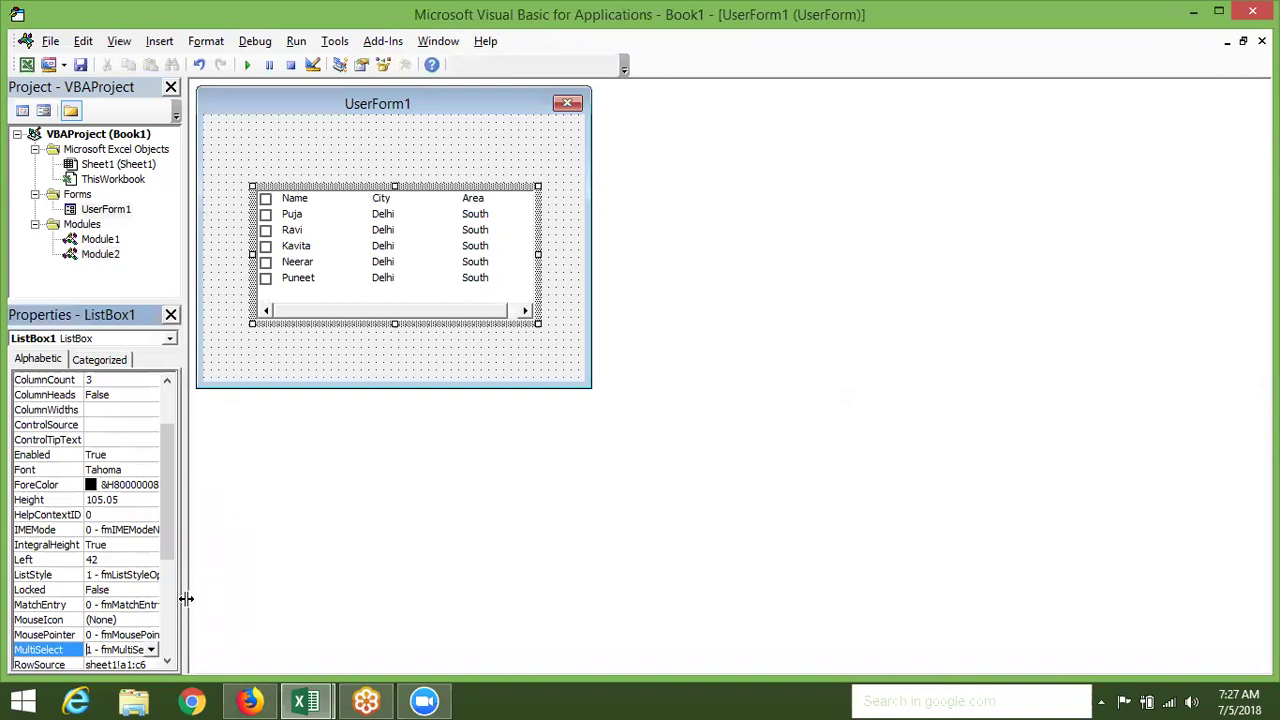
Run UserForm1, tick the header and Ravi rows together, then close the form
left_click_drag(184, 598, 289, 606)
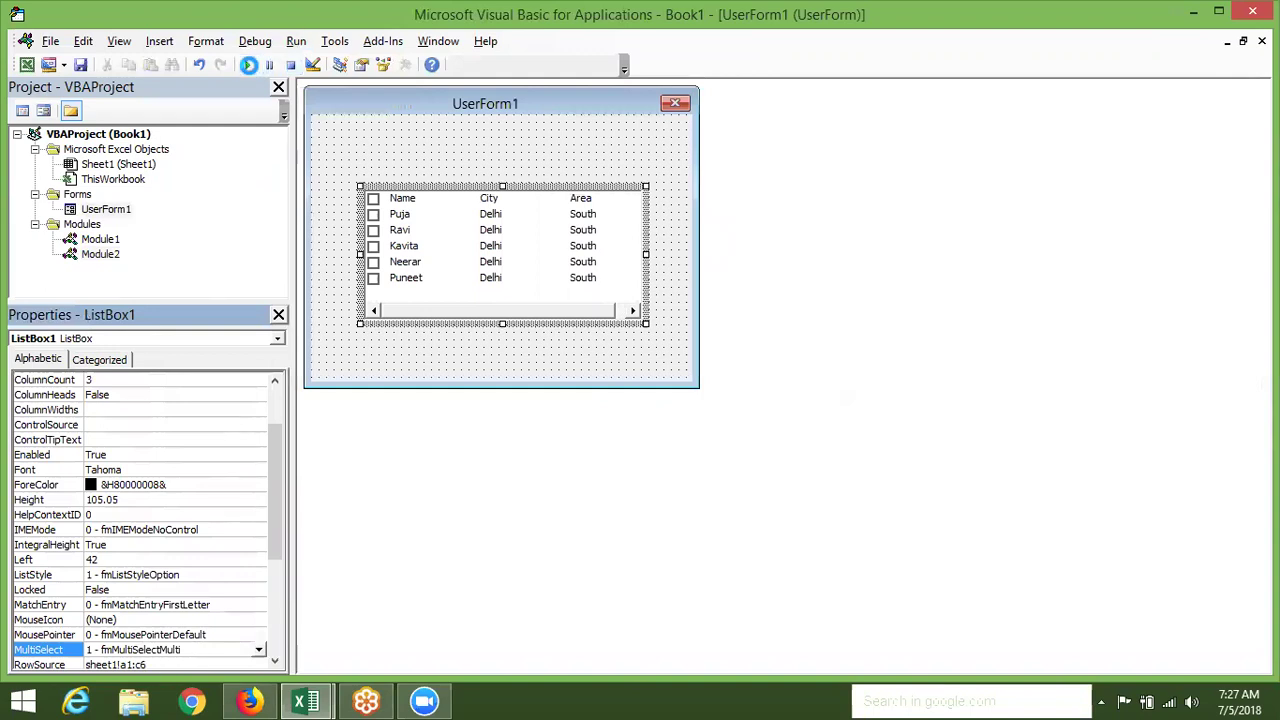
left_click(249, 65)
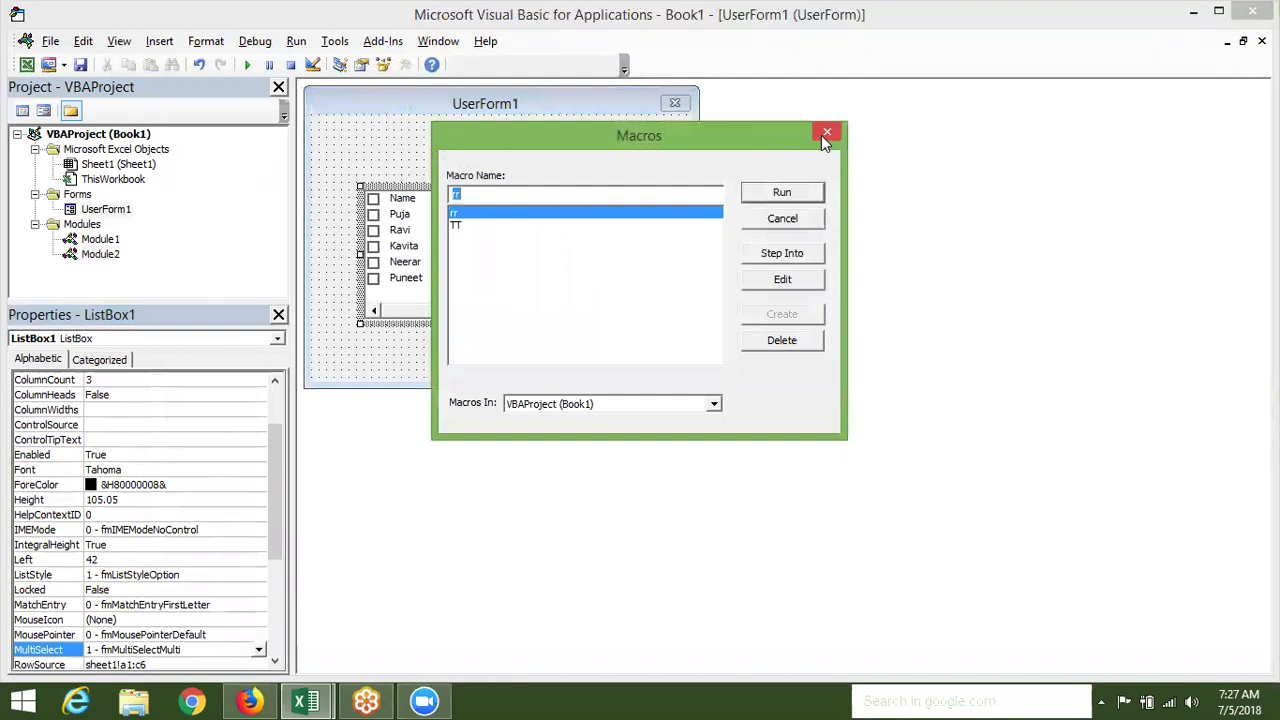
left_click(826, 133)
left_click(638, 120)
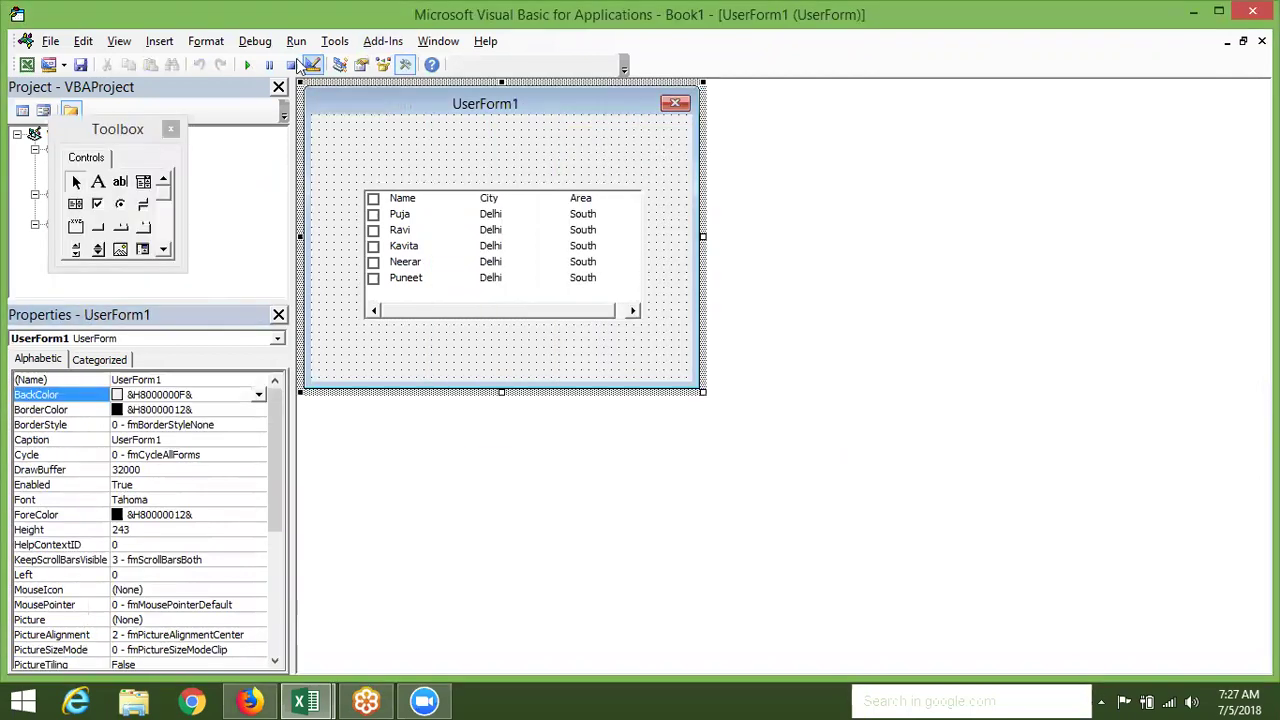
left_click(247, 65)
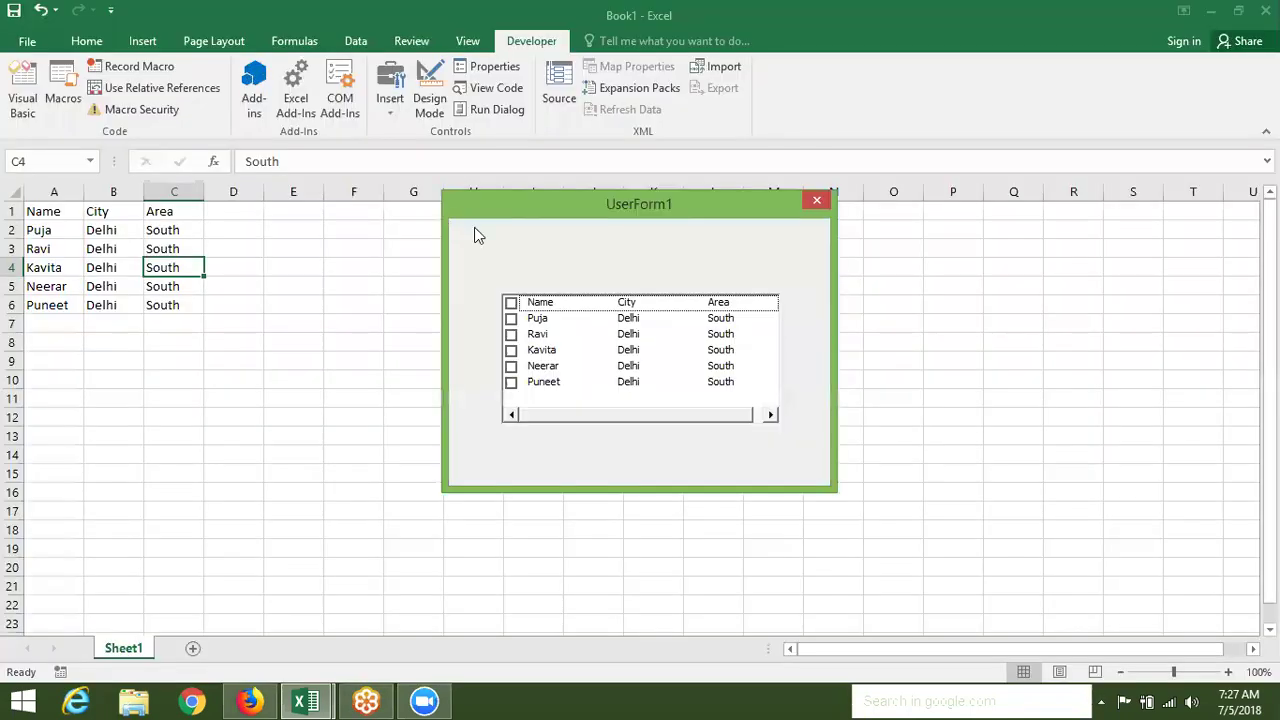
left_click(511, 303)
left_click(512, 335)
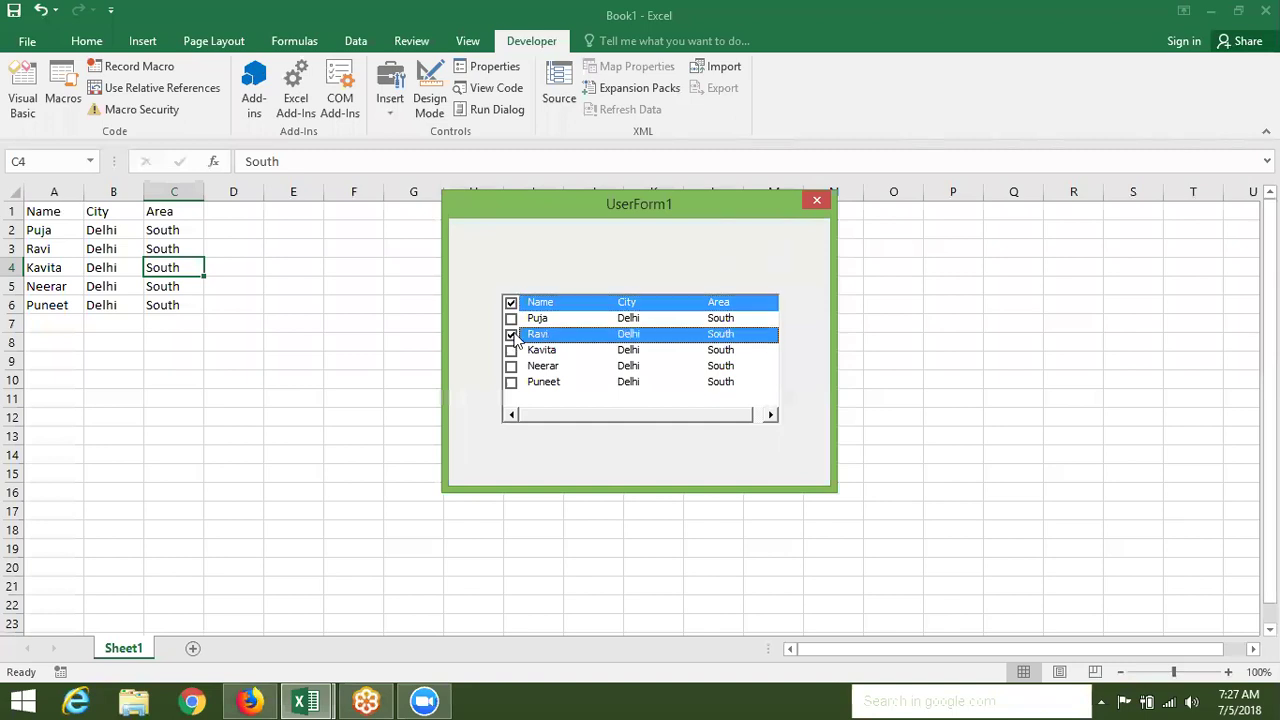
left_click(819, 202)
Switch to the workbook, select cell N1, and return to the VBA editor
key("alt+Tab")
left_click(819, 202)
key("alt+Tab")
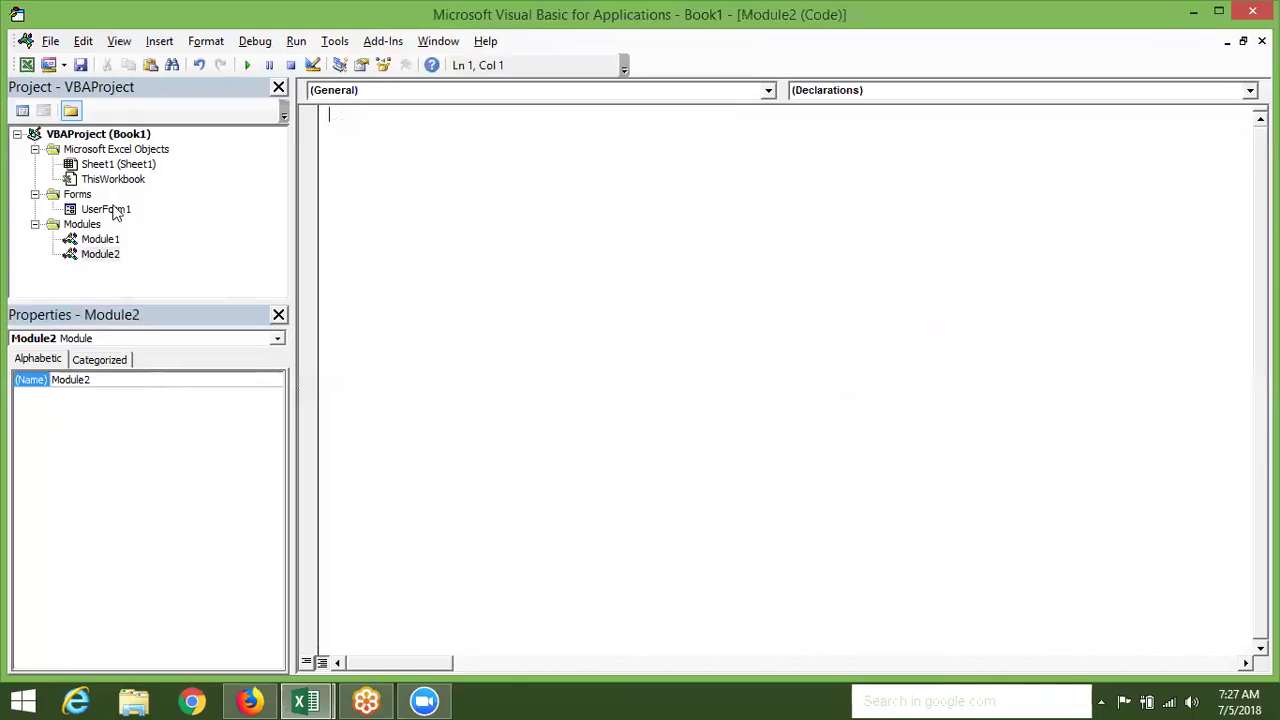
Change ListBox1's MultiSelect to 2 - fmMultiSelectExtended and dismiss the Macros list that pops up
double_click(110, 209)
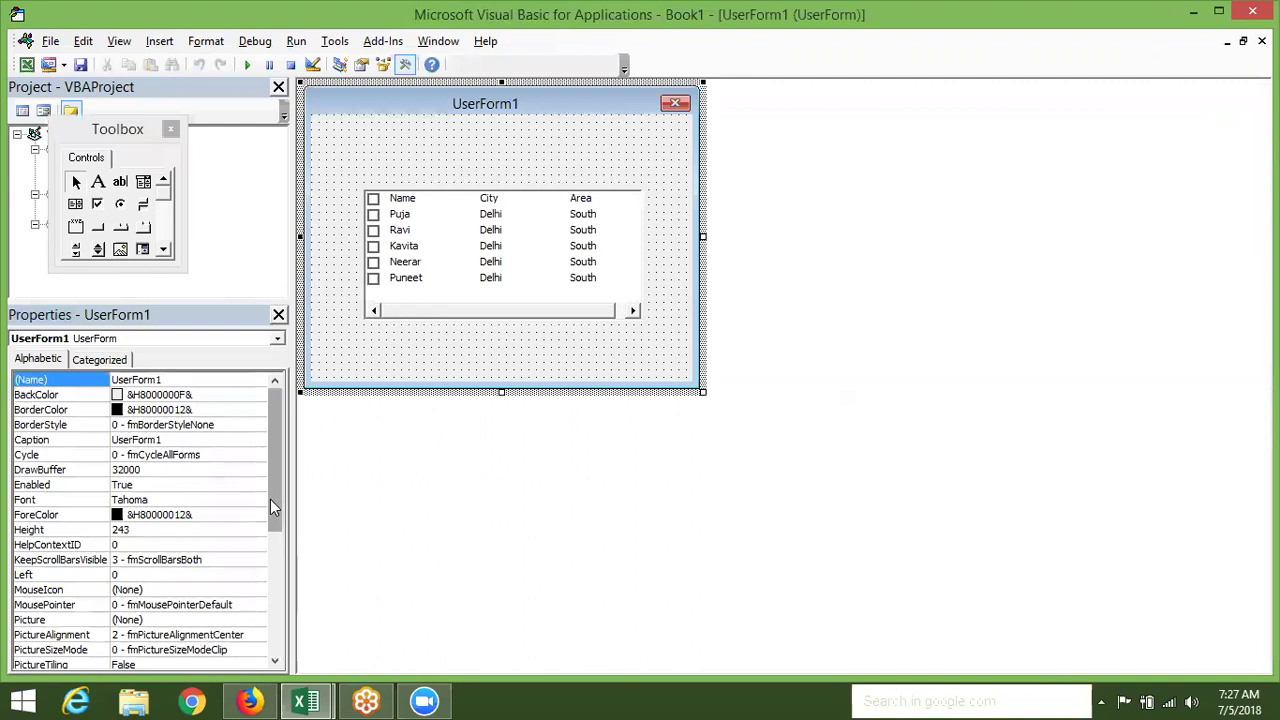
scroll(270, 499, "down", 5)
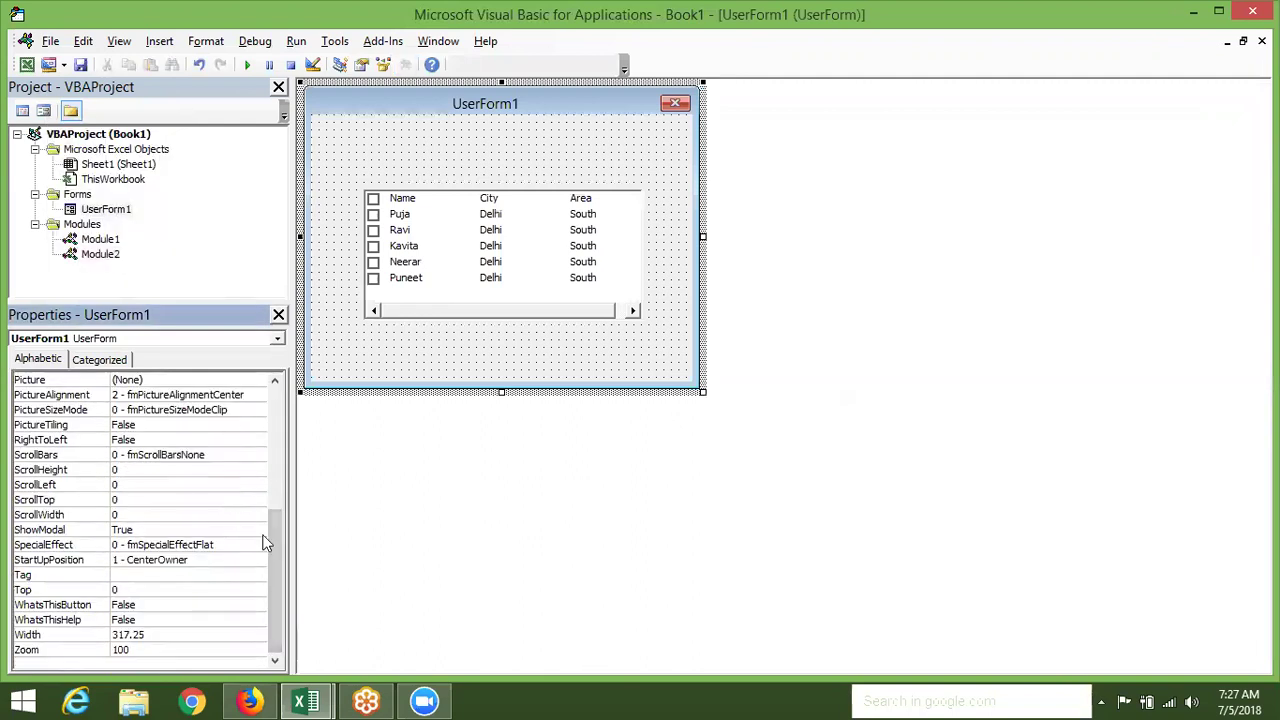
left_click_drag(272, 559, 270, 491)
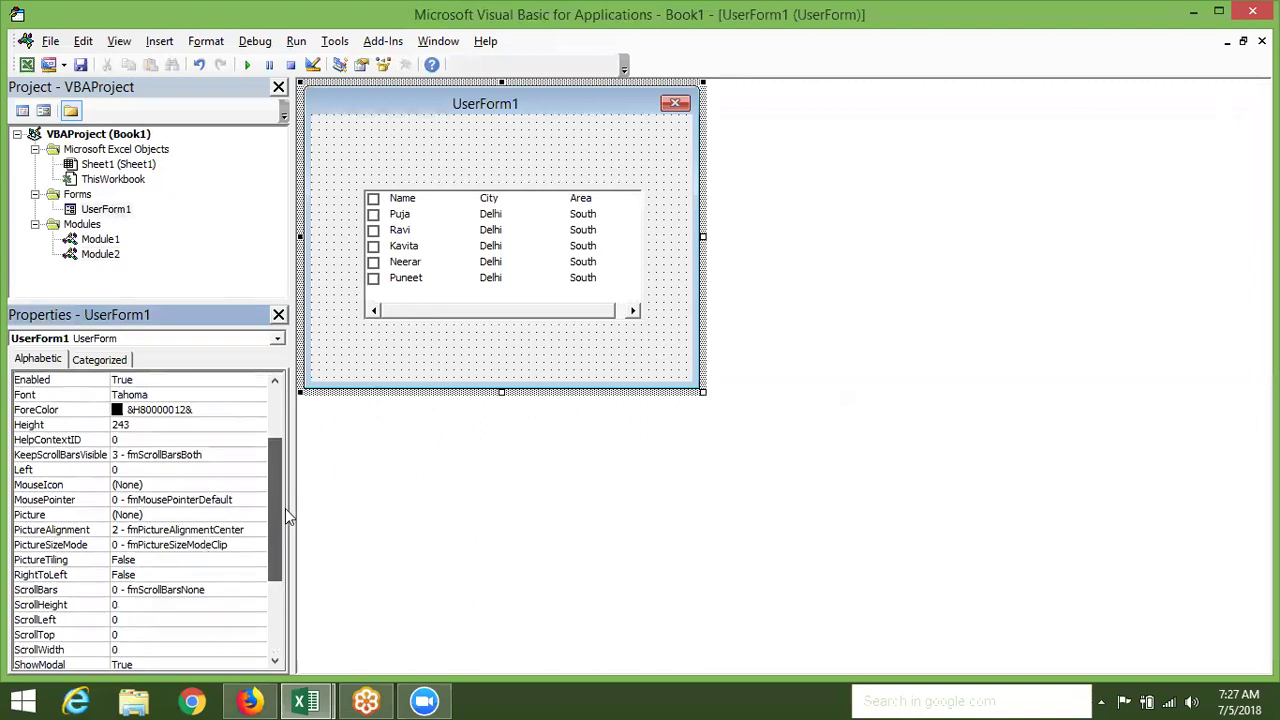
left_click(371, 406)
left_click(440, 228)
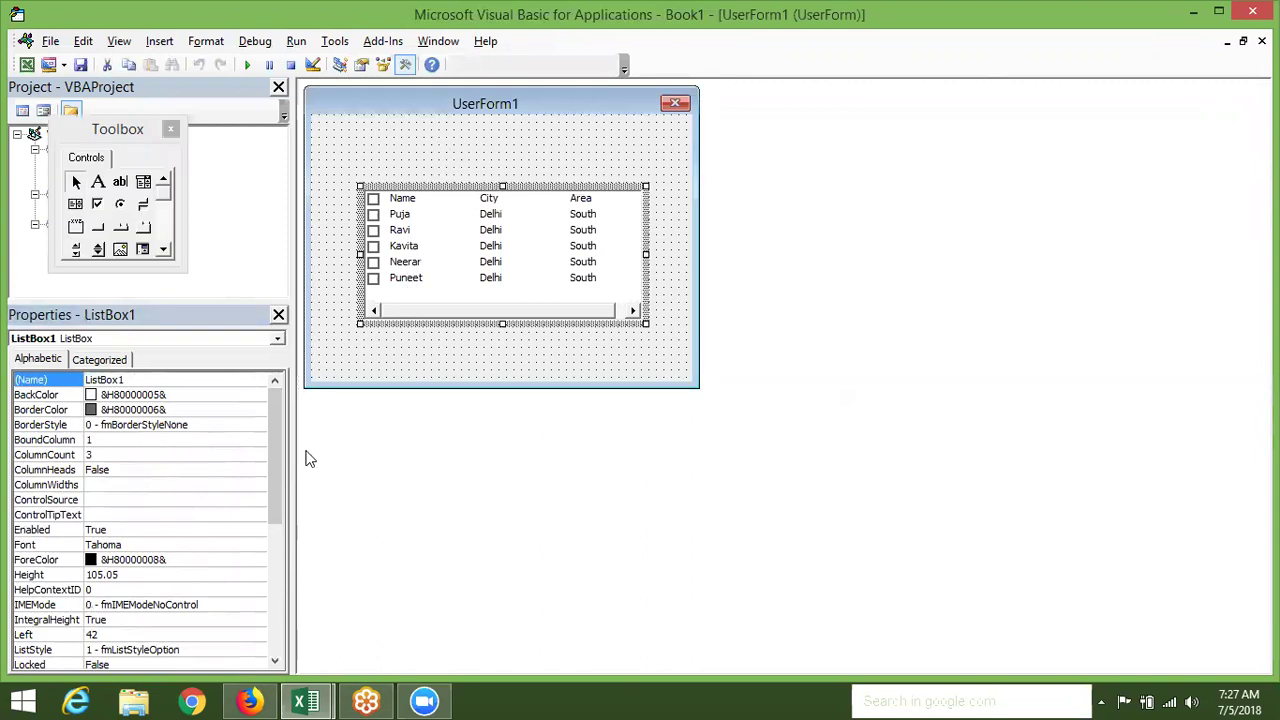
left_click_drag(276, 452, 270, 527)
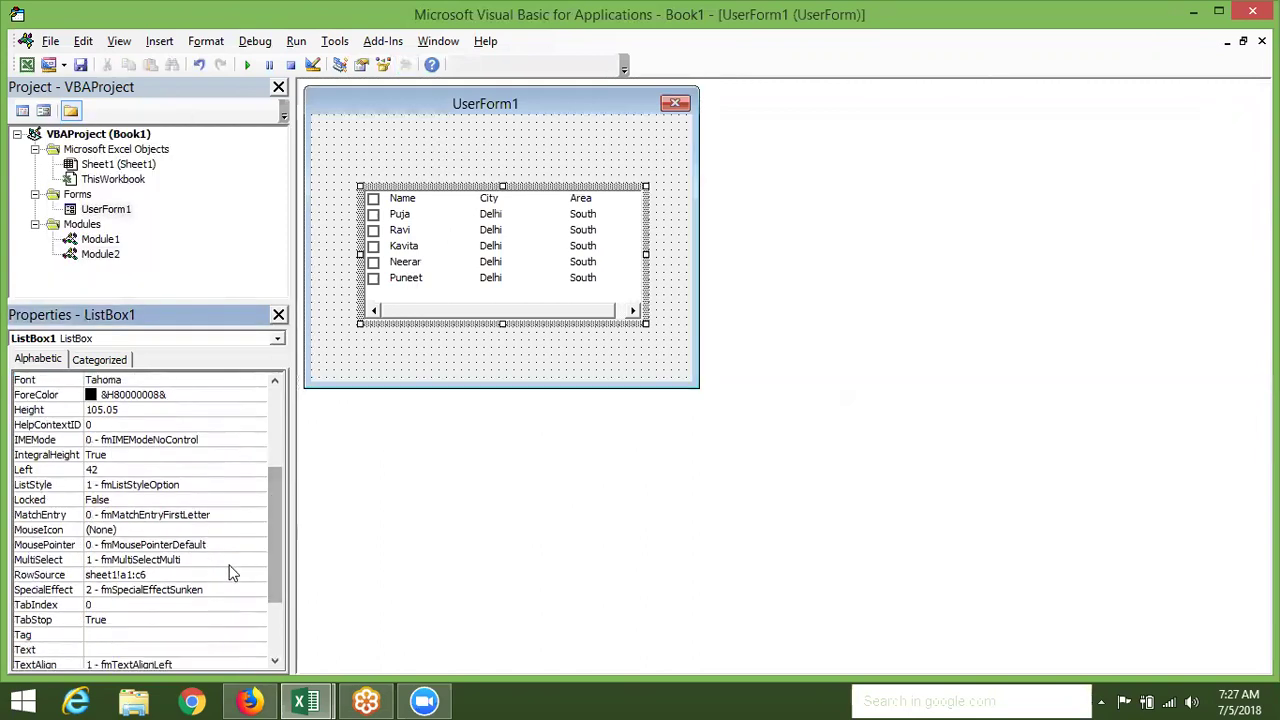
left_click(230, 560)
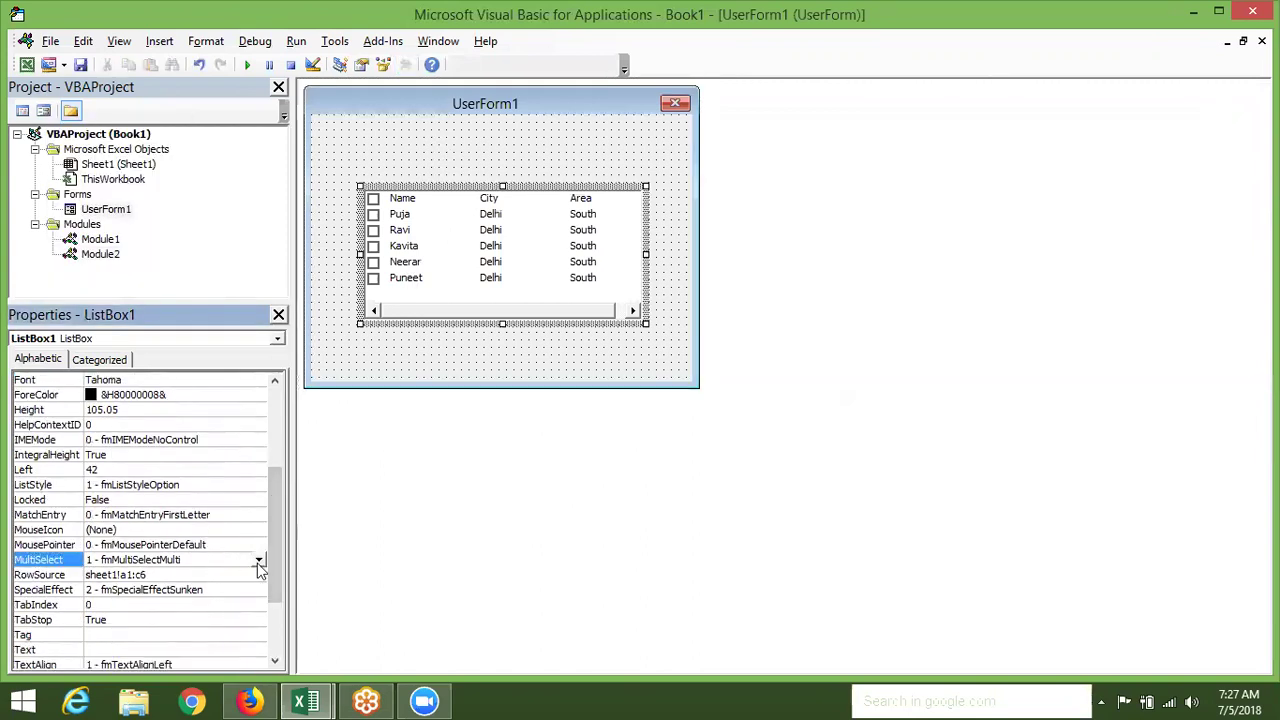
left_click(258, 560)
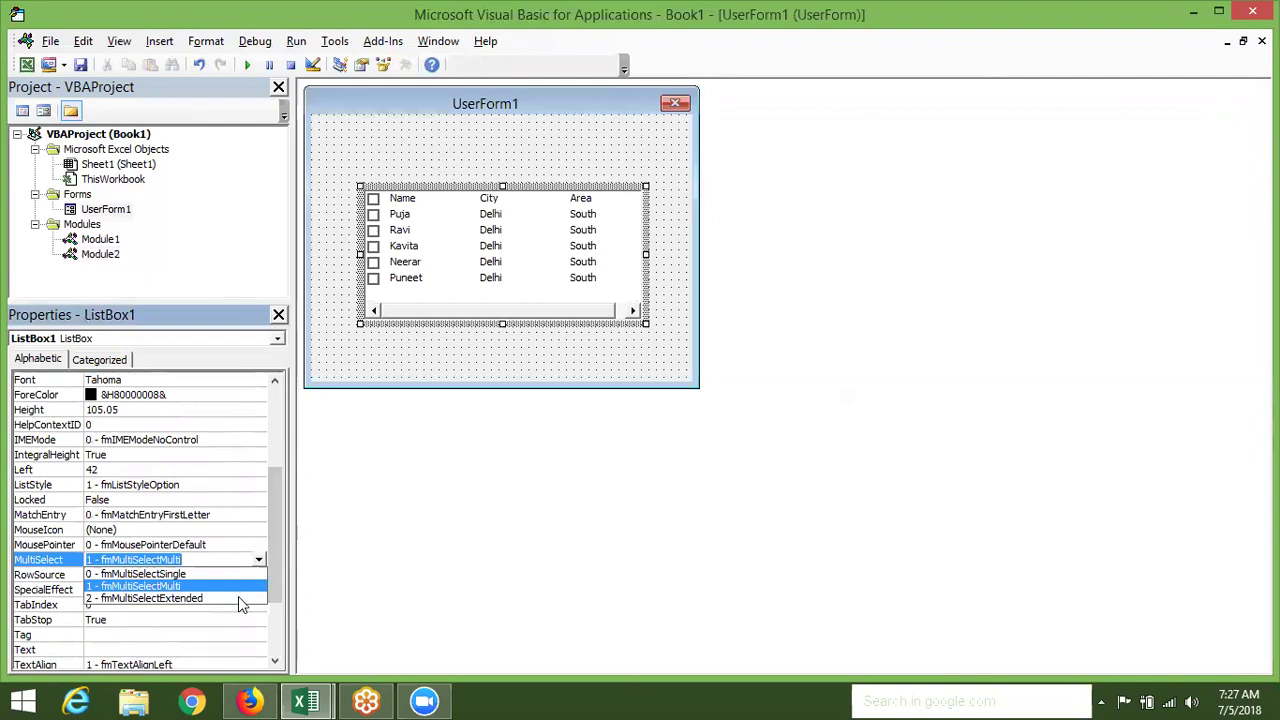
left_click(238, 598)
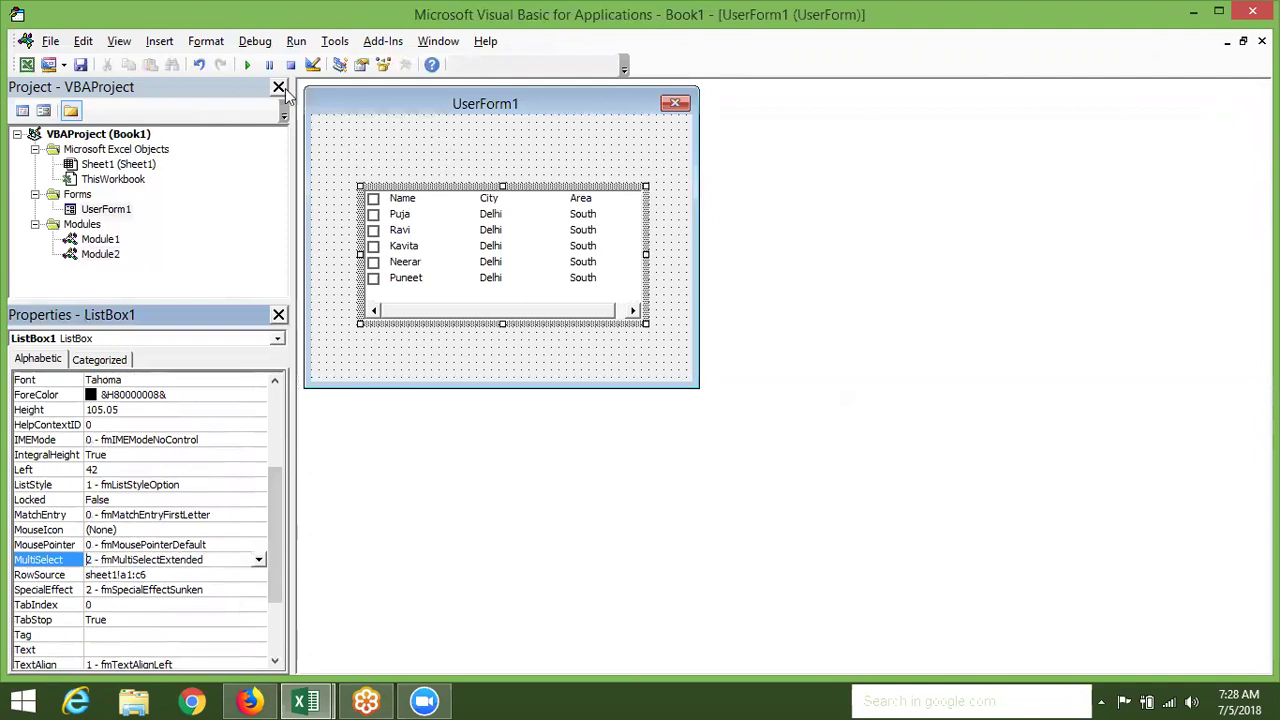
left_click(249, 68)
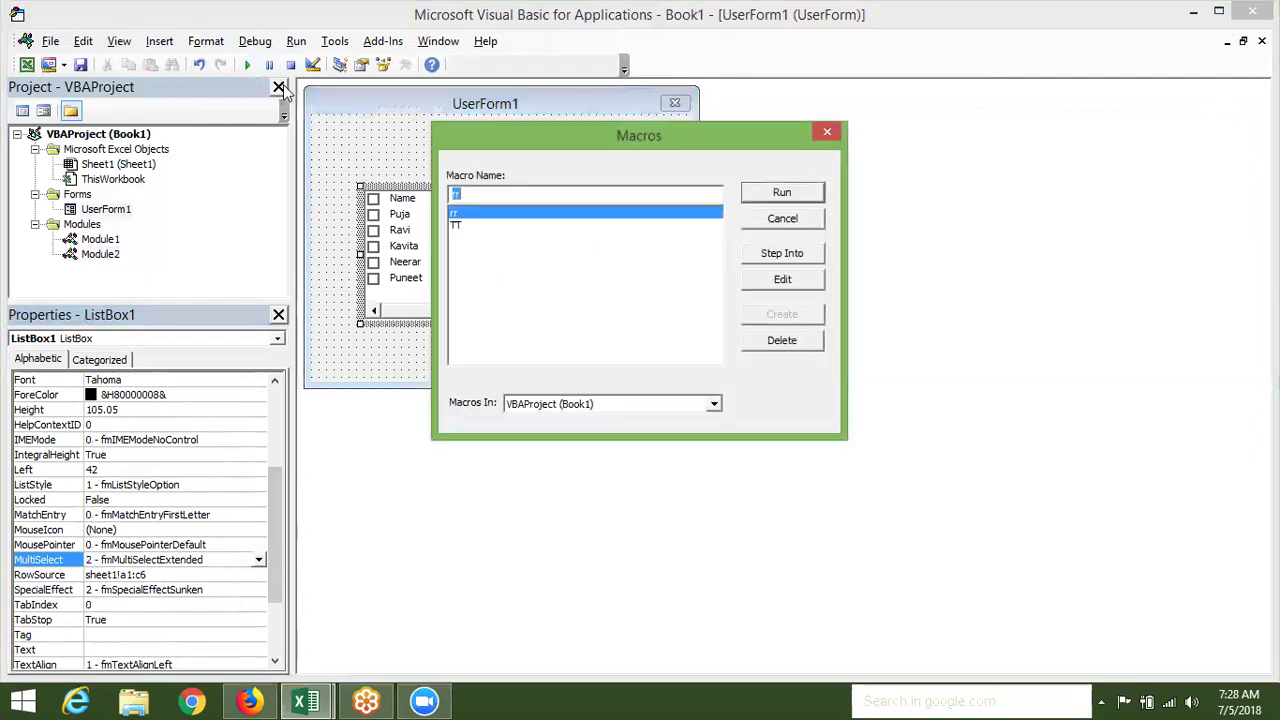
key("Escape")
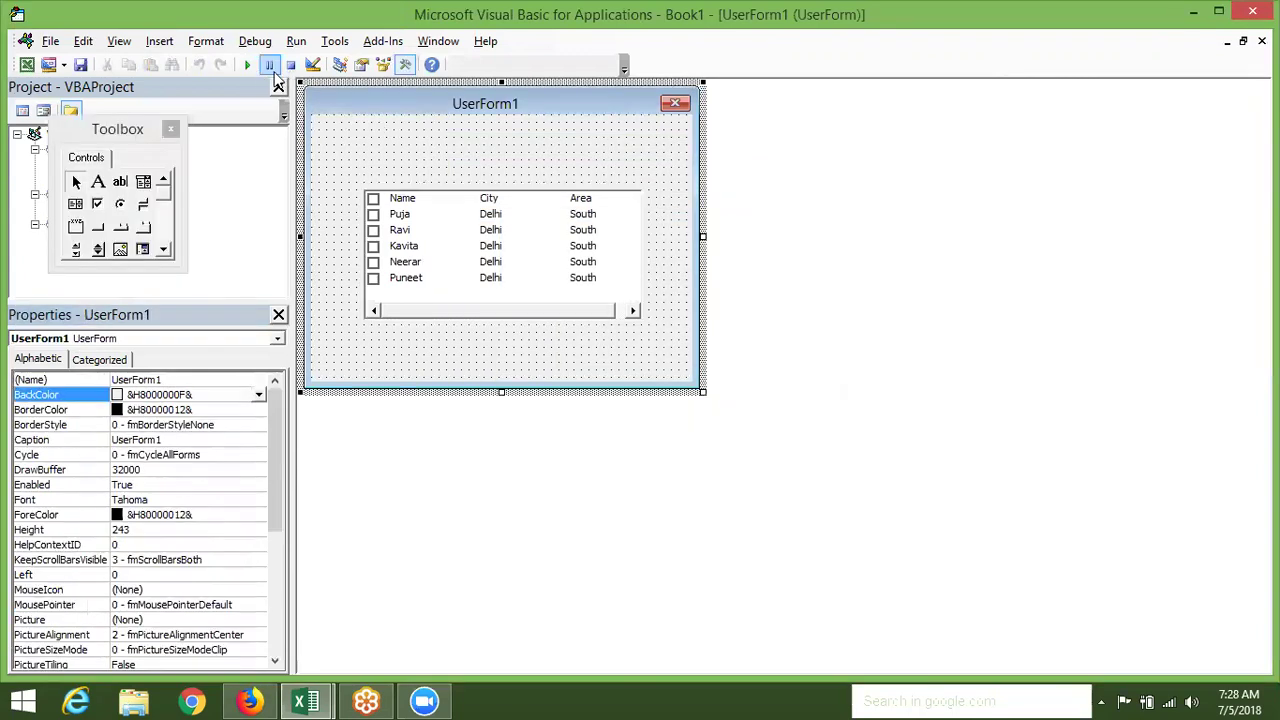
Run UserForm1, select Puja then Shift-click Kavita as a range, and close the form
left_click(256, 73)
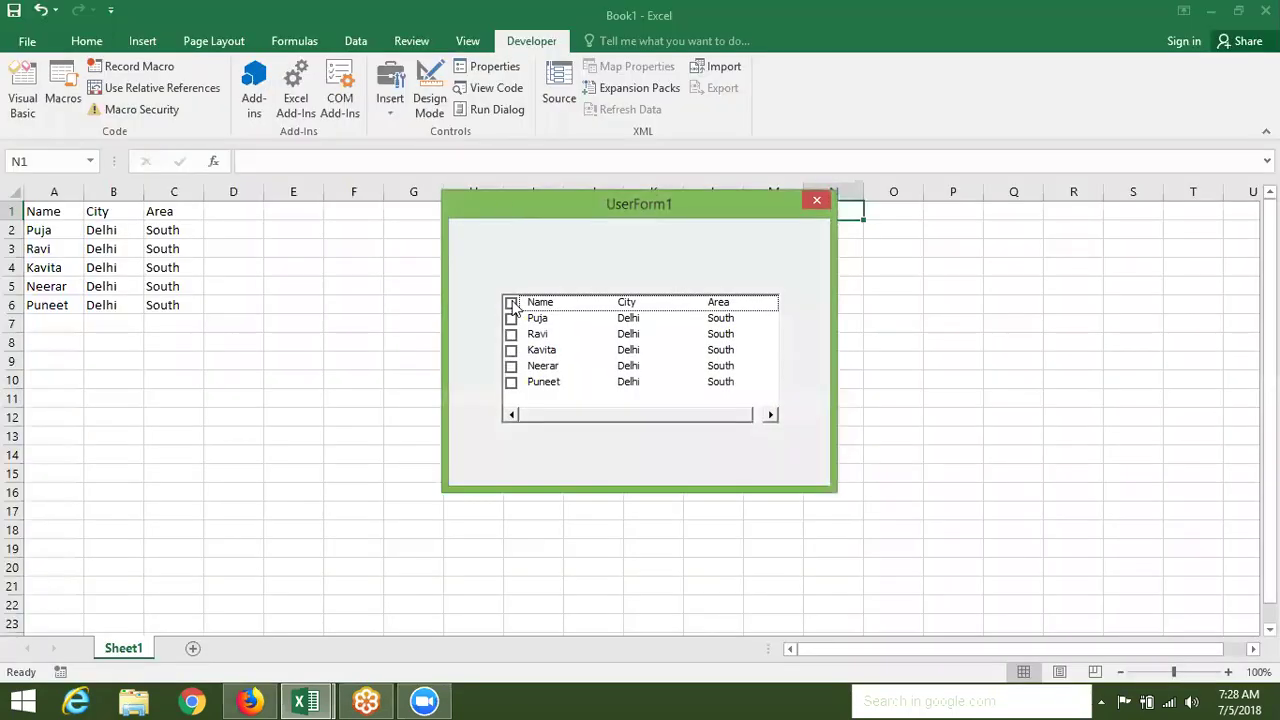
left_click(511, 318)
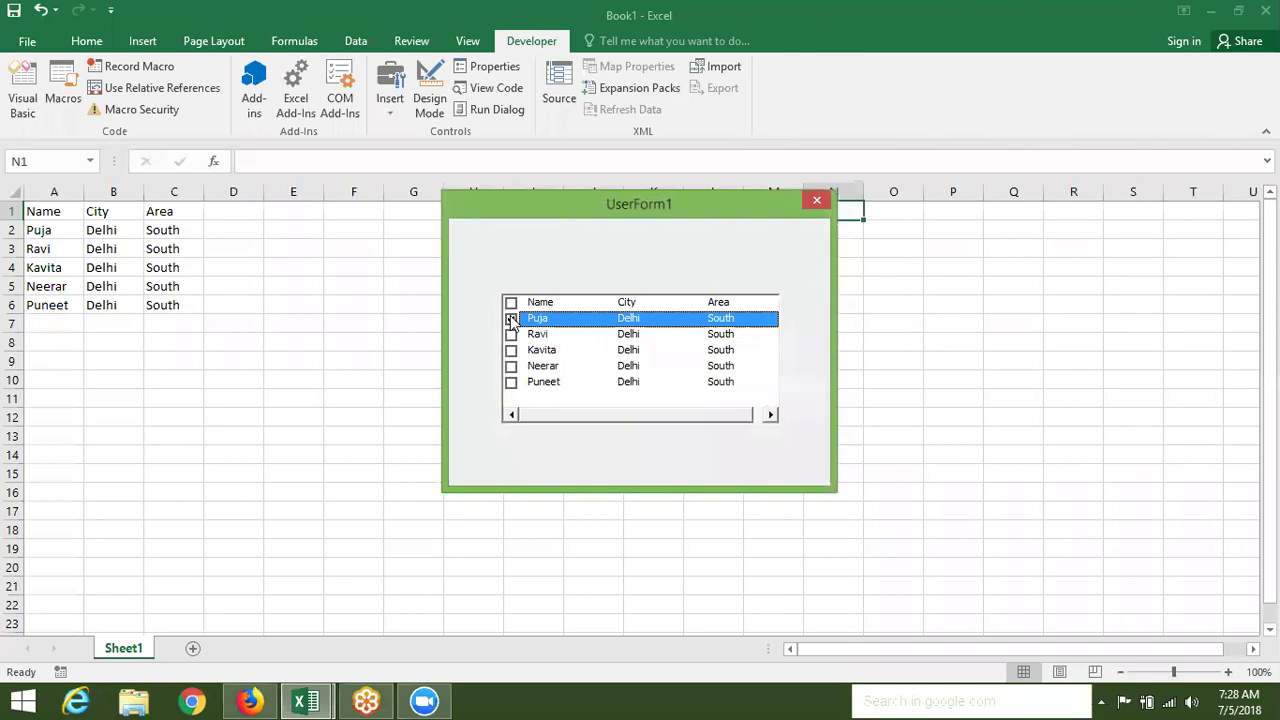
left_click(512, 350, "shift")
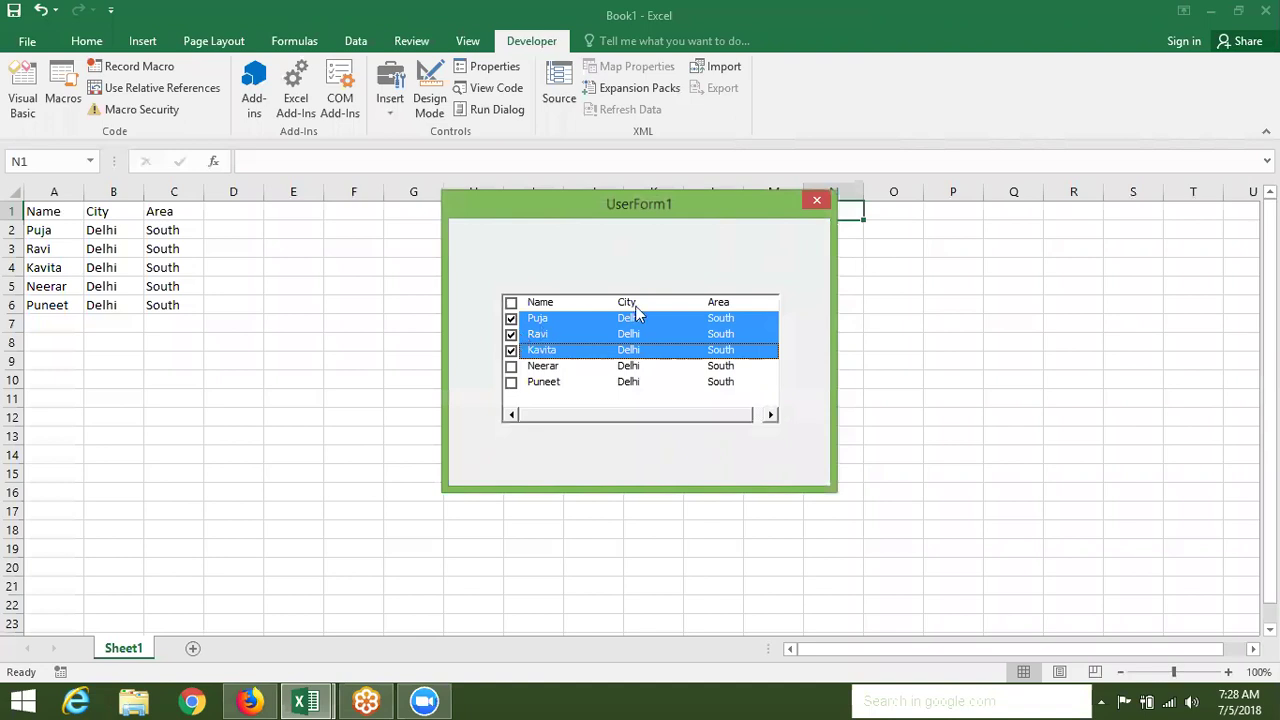
left_click(817, 202)
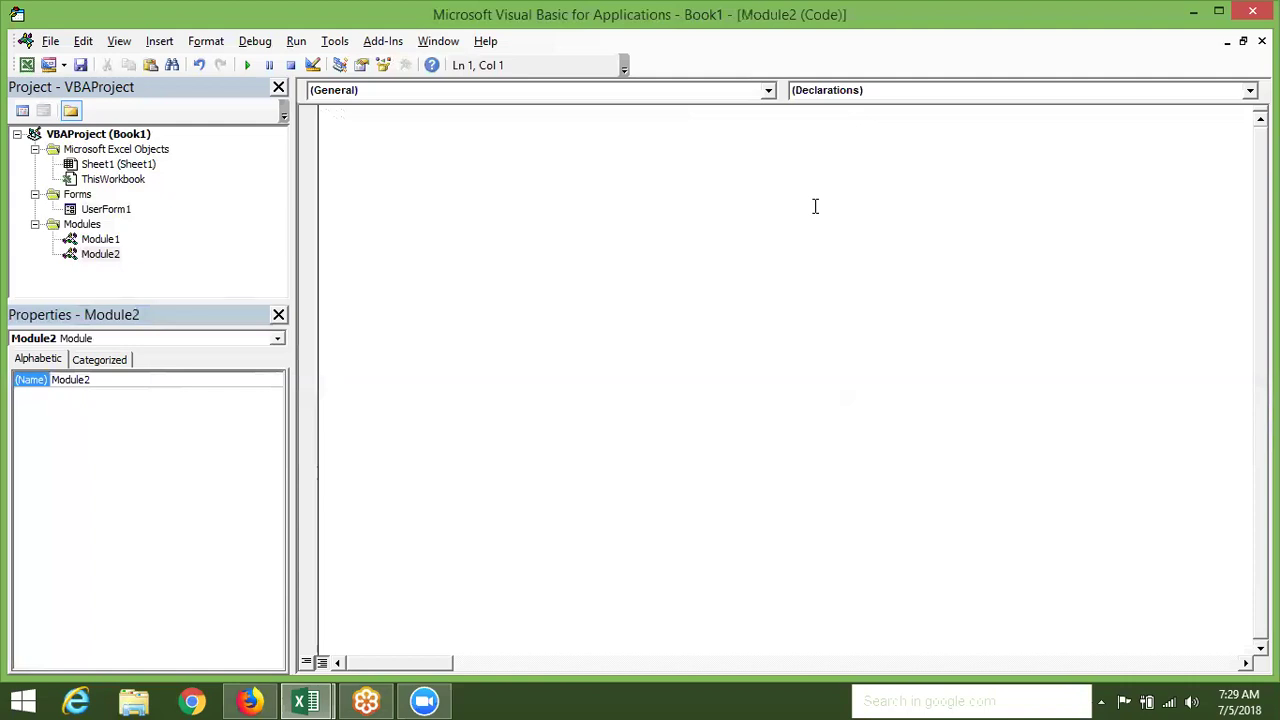
Enter Month in H1 and Jan in H2, filling month names down column H to row 70
key("alt+F11")
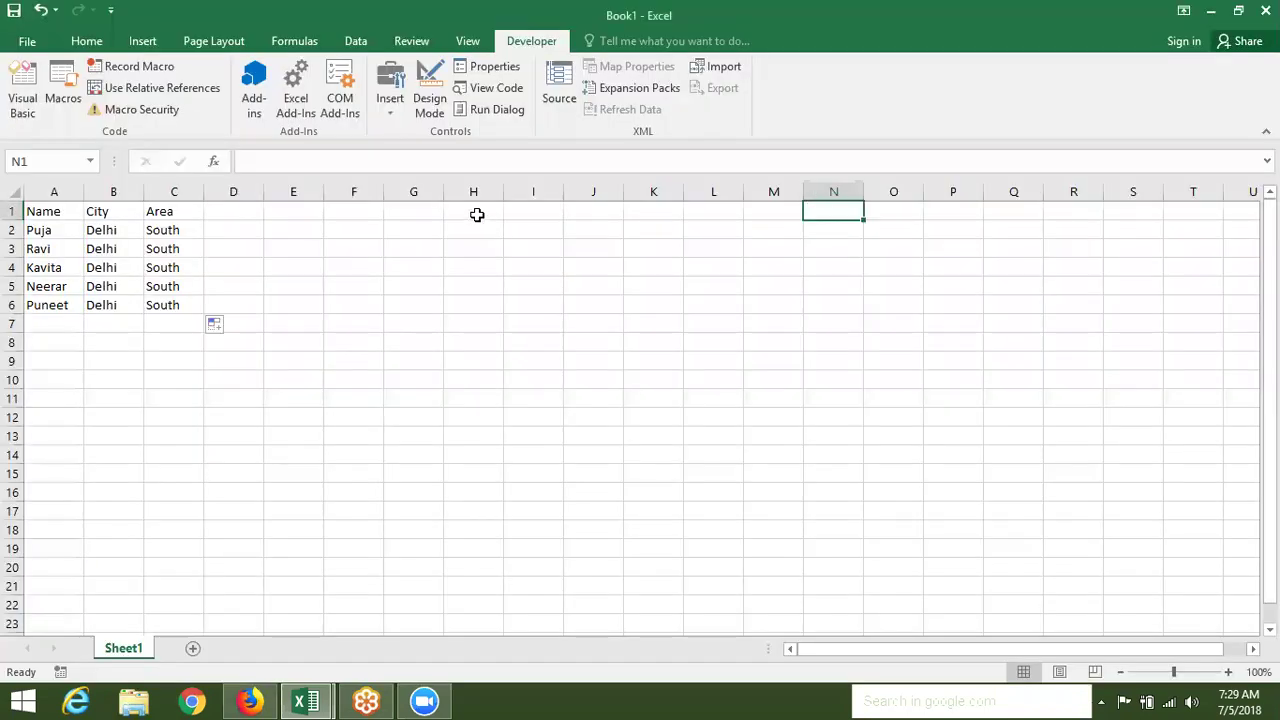
left_click(477, 215)
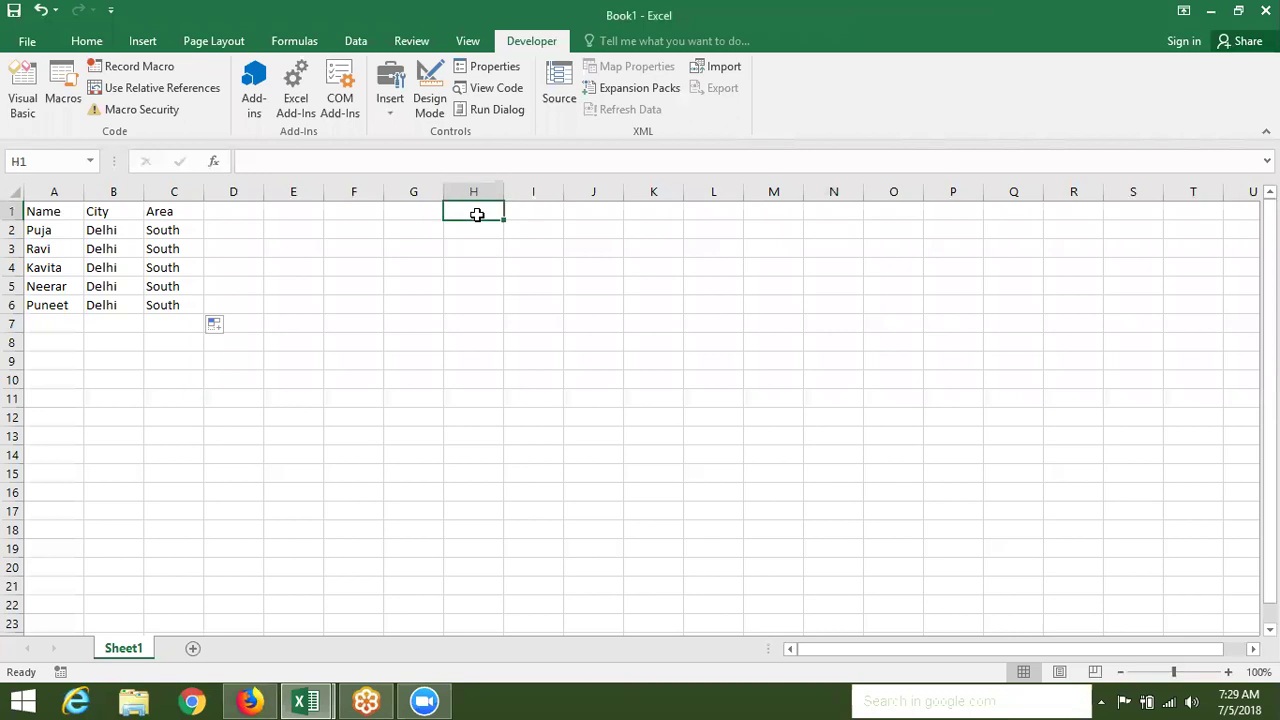
type("Month")
key("Return")
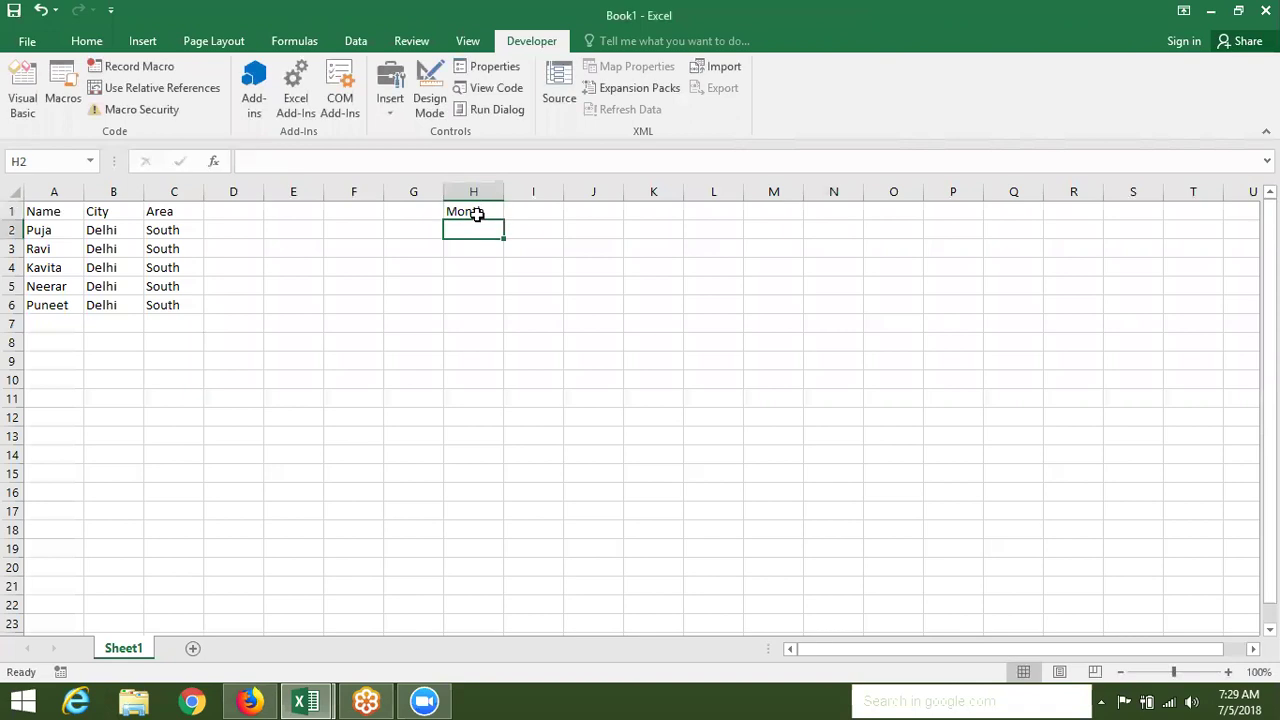
type("Jan")
key("ctrl+Return")
left_click_drag(504, 240, 552, 698)
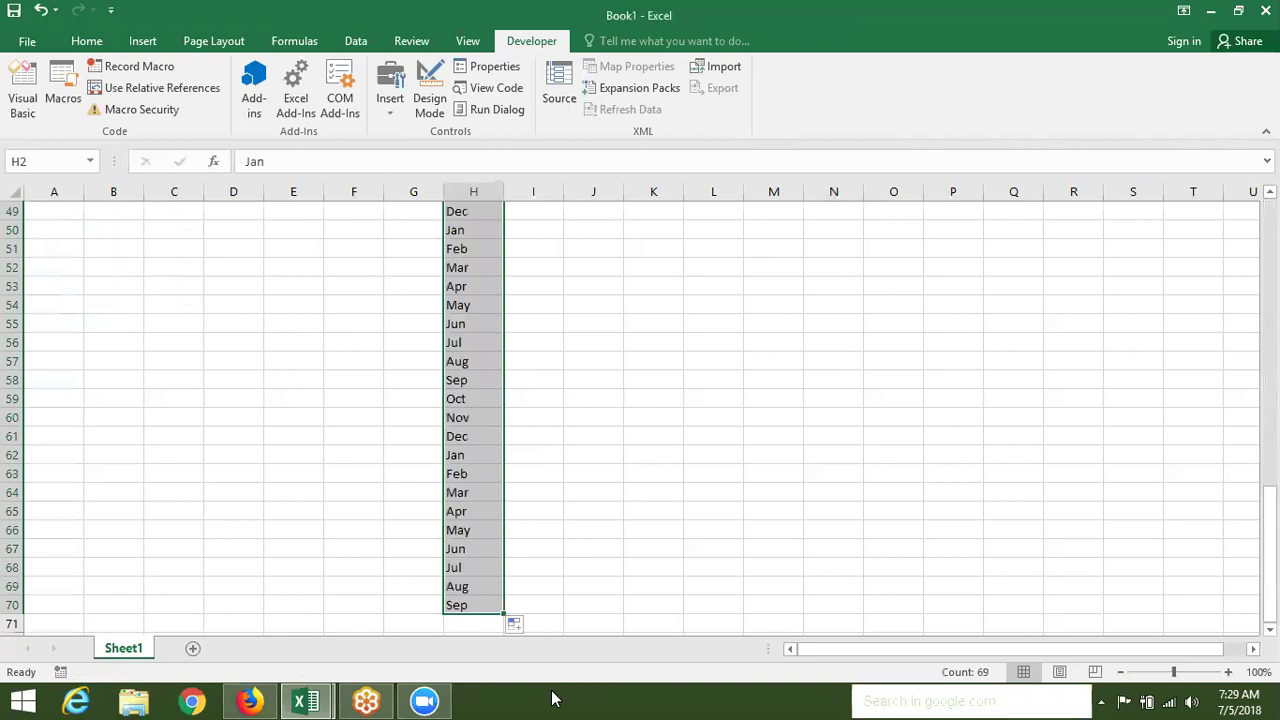
key("Up")
key("Down")
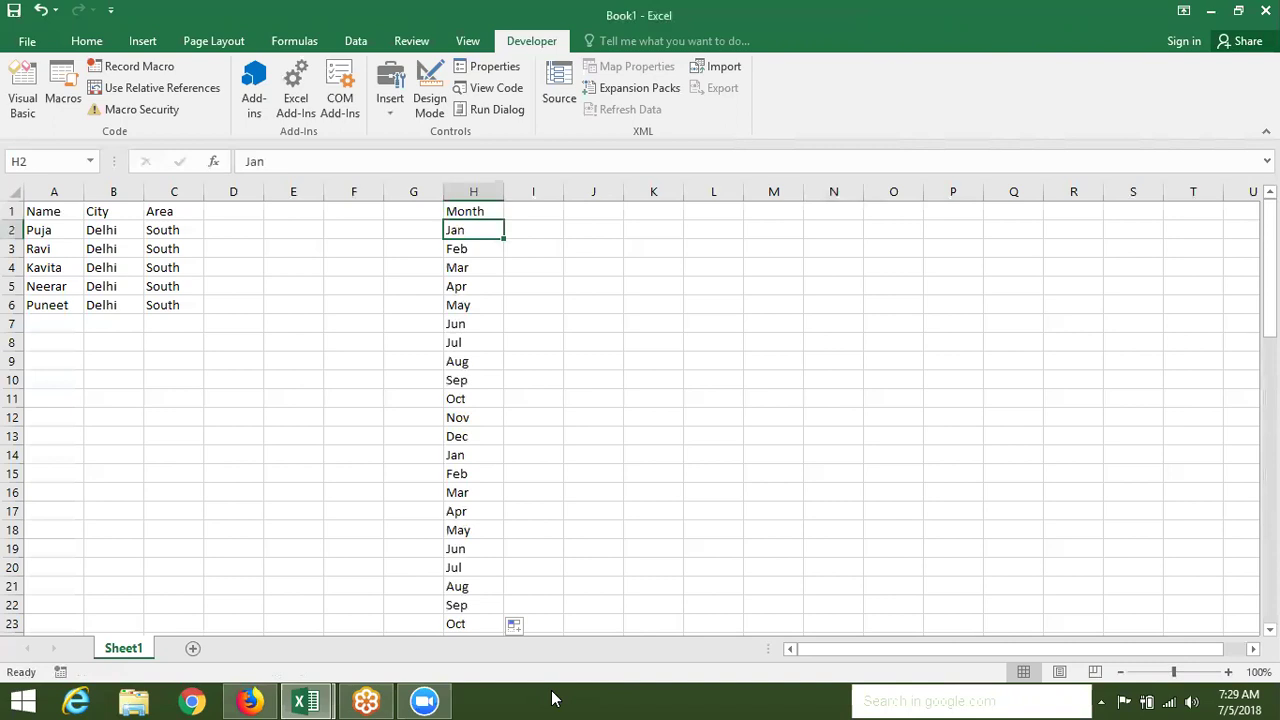
key("alt+F11")
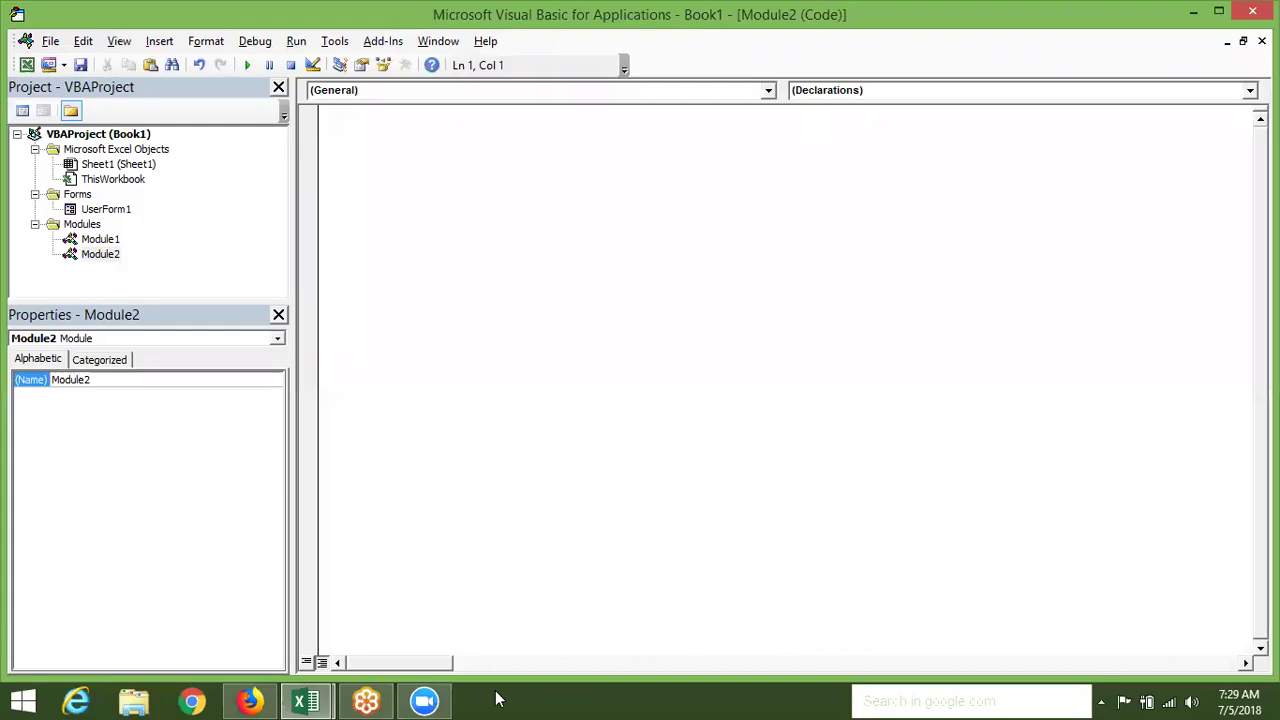
Replace UserForm1's list box with a newly drawn one and adjust its width
double_click(123, 212)
left_click(422, 218)
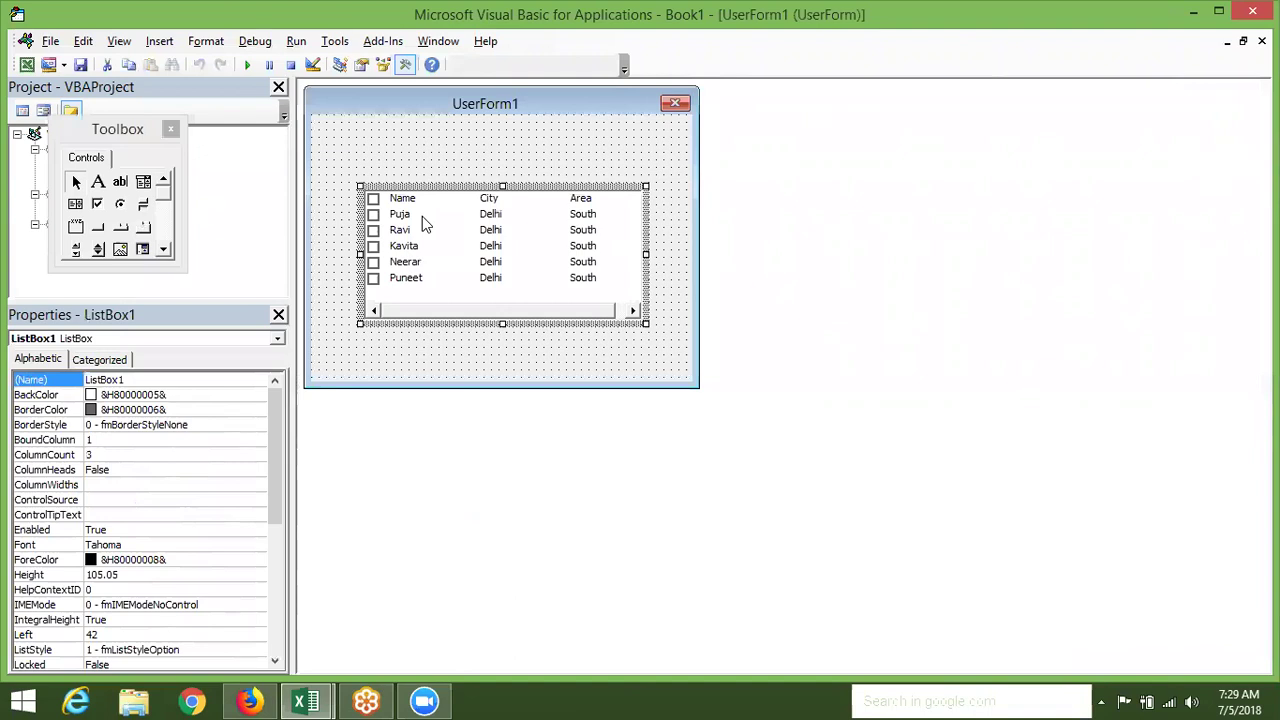
key("Delete")
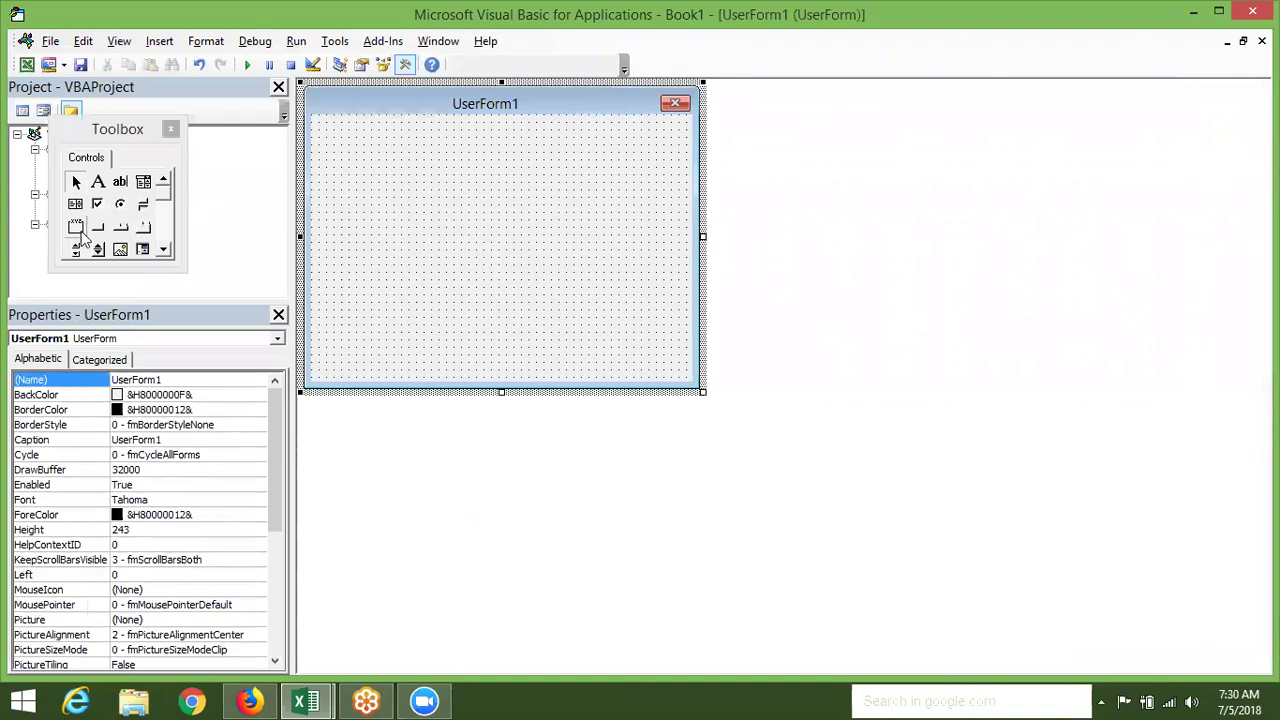
left_click(75, 203)
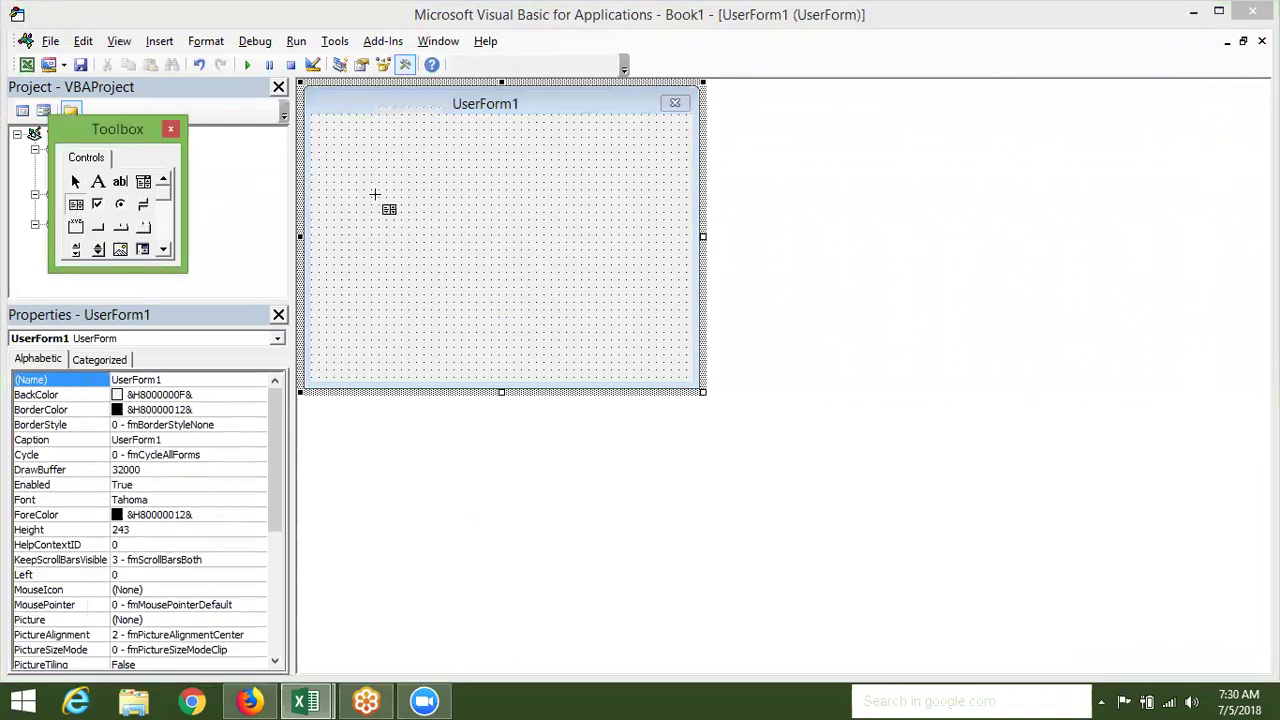
left_click_drag(350, 147, 498, 270)
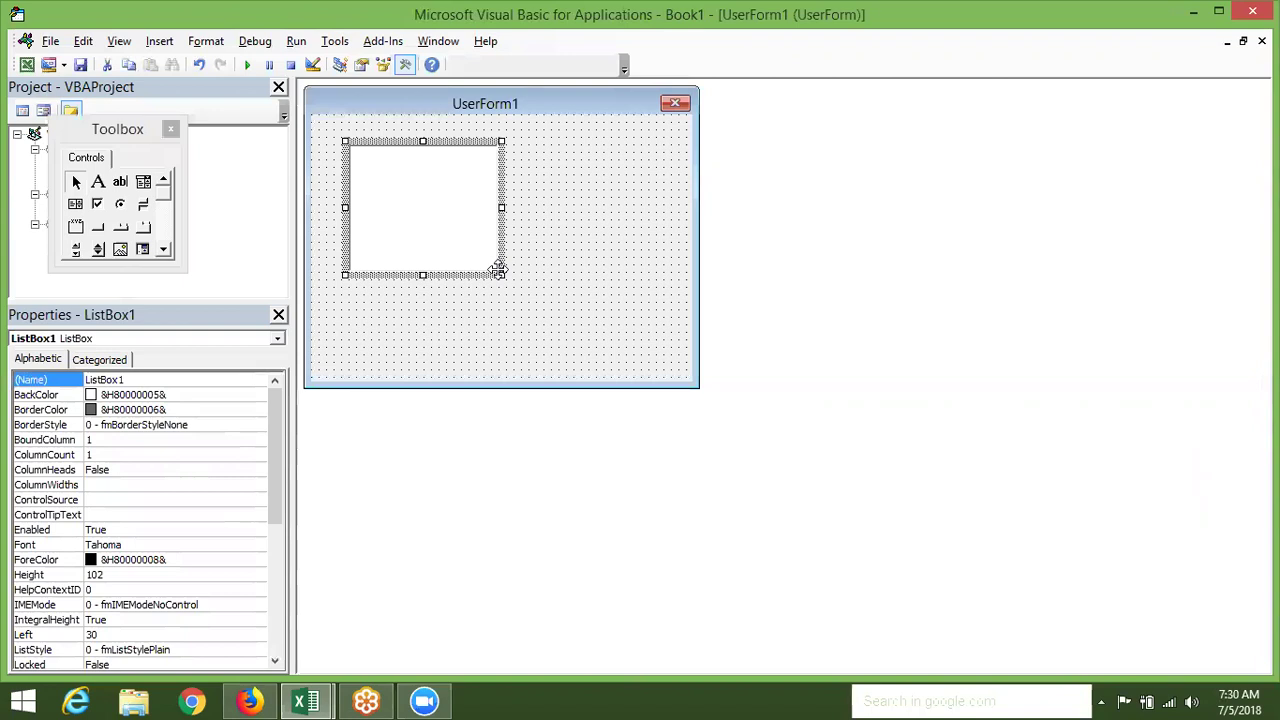
left_click_drag(501, 209, 427, 214)
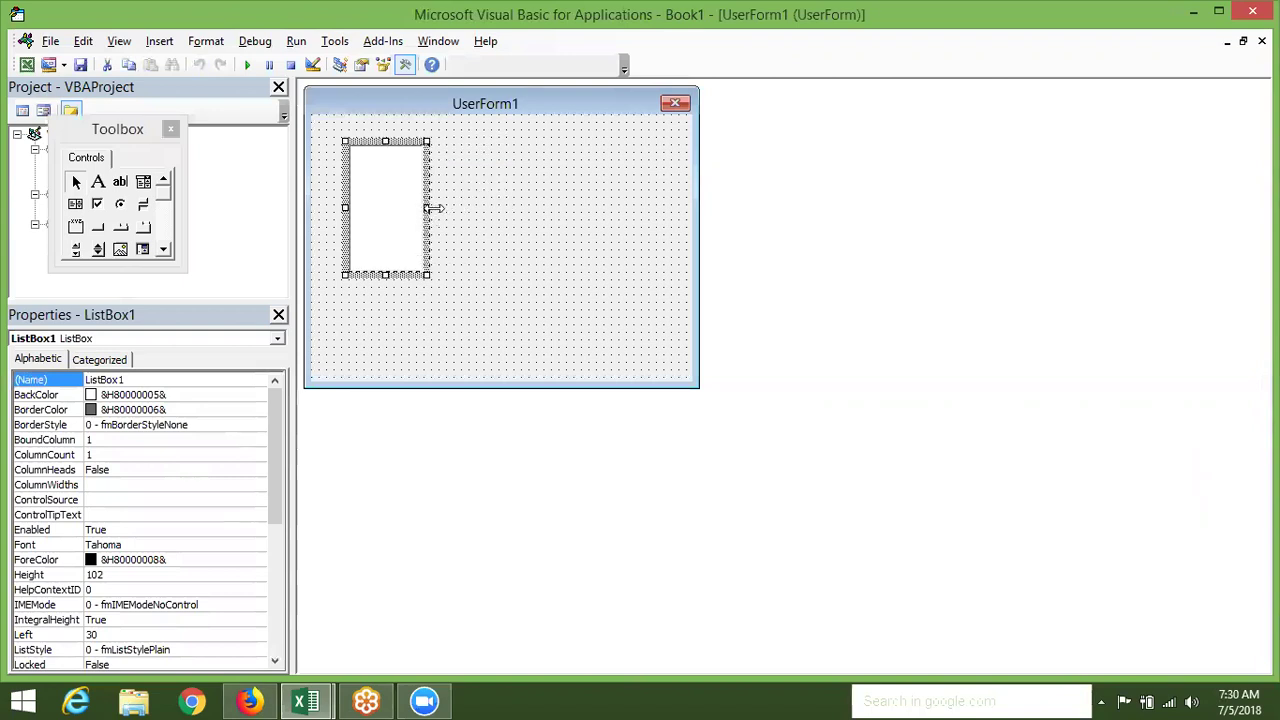
left_click_drag(430, 208, 433, 208)
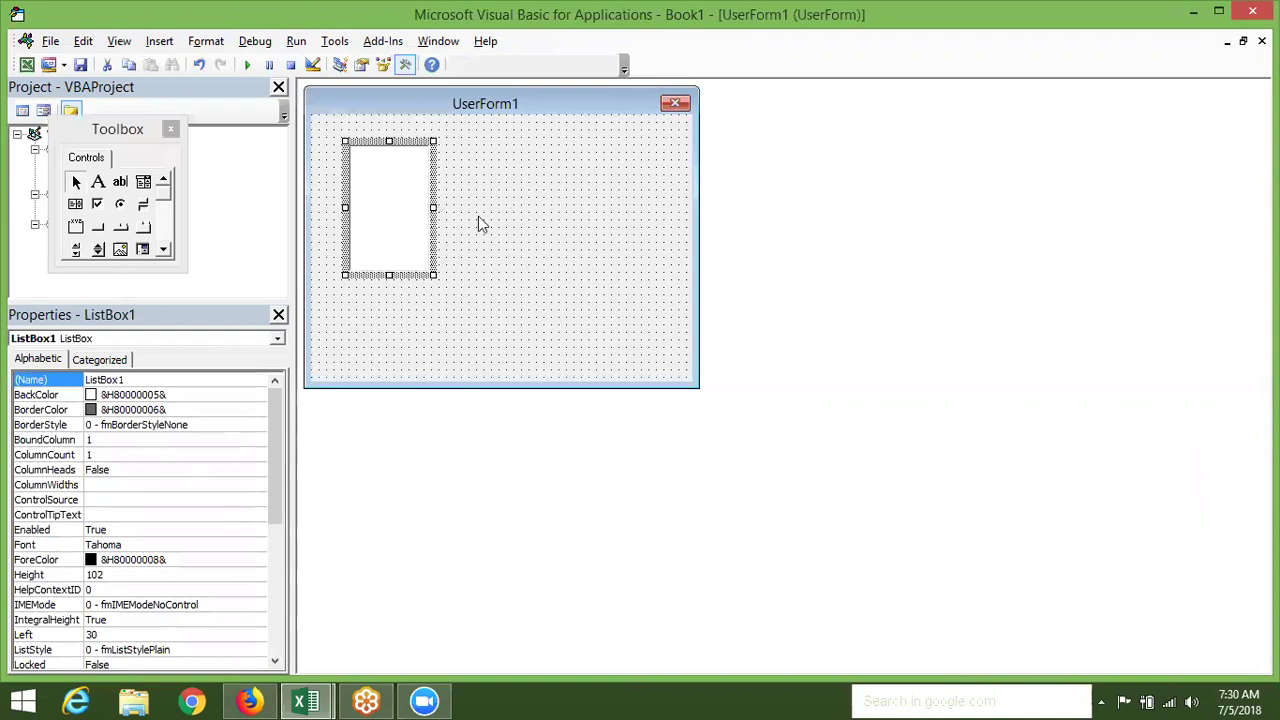
left_click(478, 222)
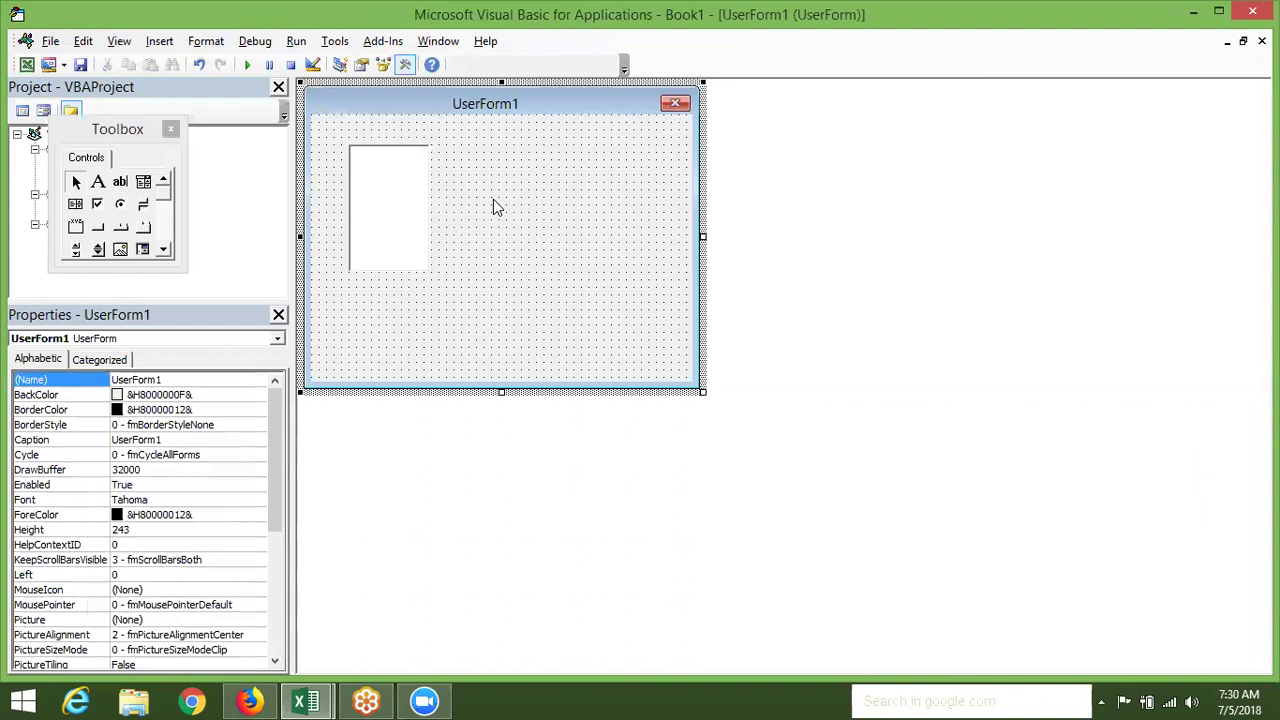
Create the UserForm_Initialize routine containing Dim dt As New Collection
double_click(495, 201)
left_click(877, 91)
left_click(877, 95)
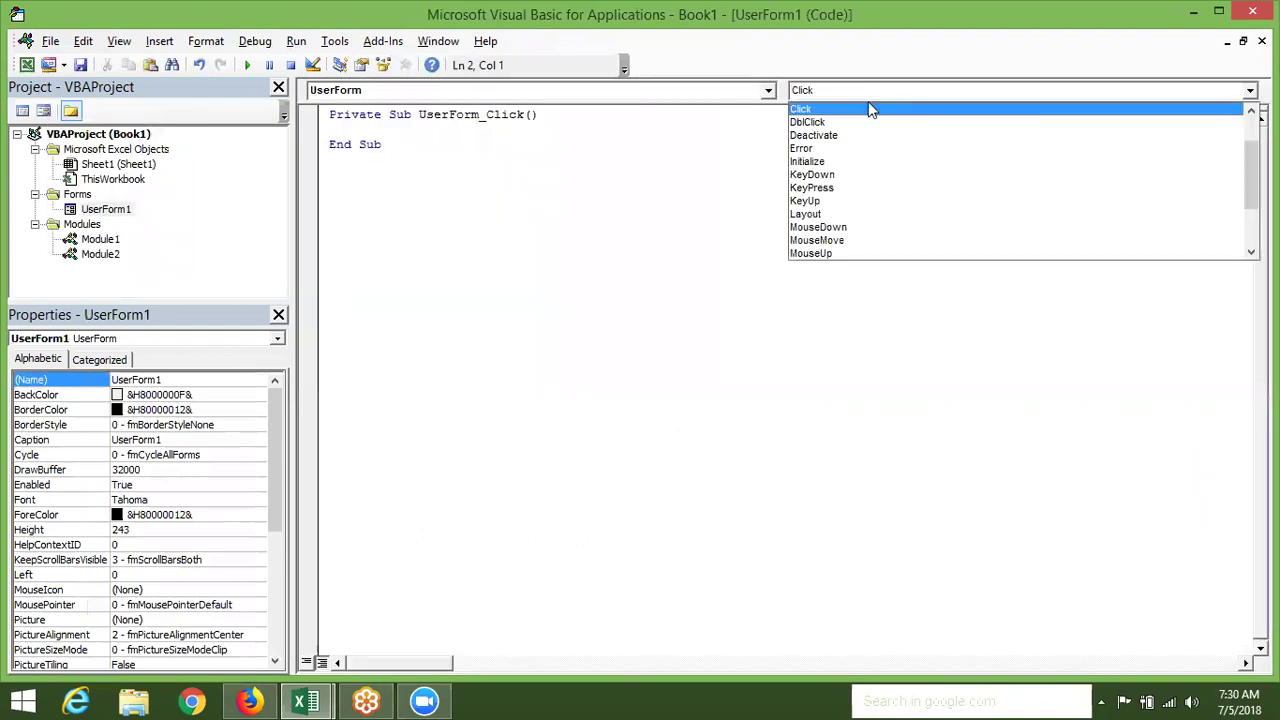
left_click(841, 161)
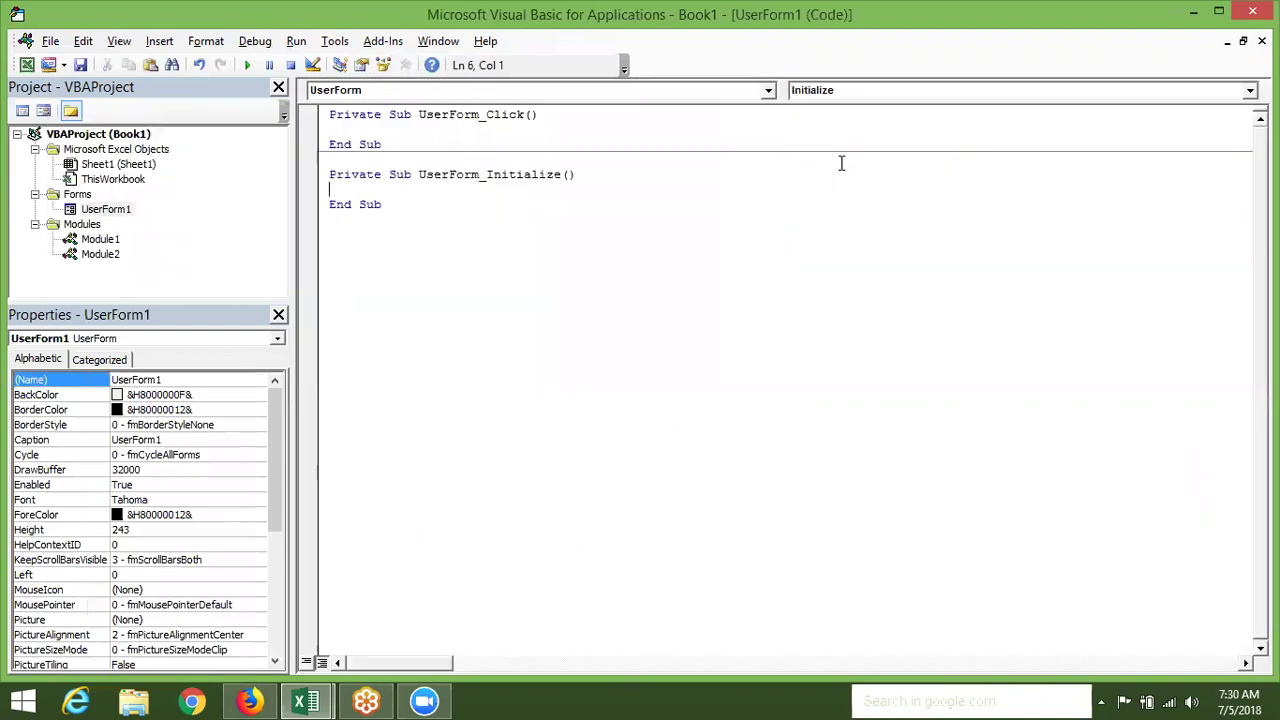
key("Return")
key("Return")
key("Up")
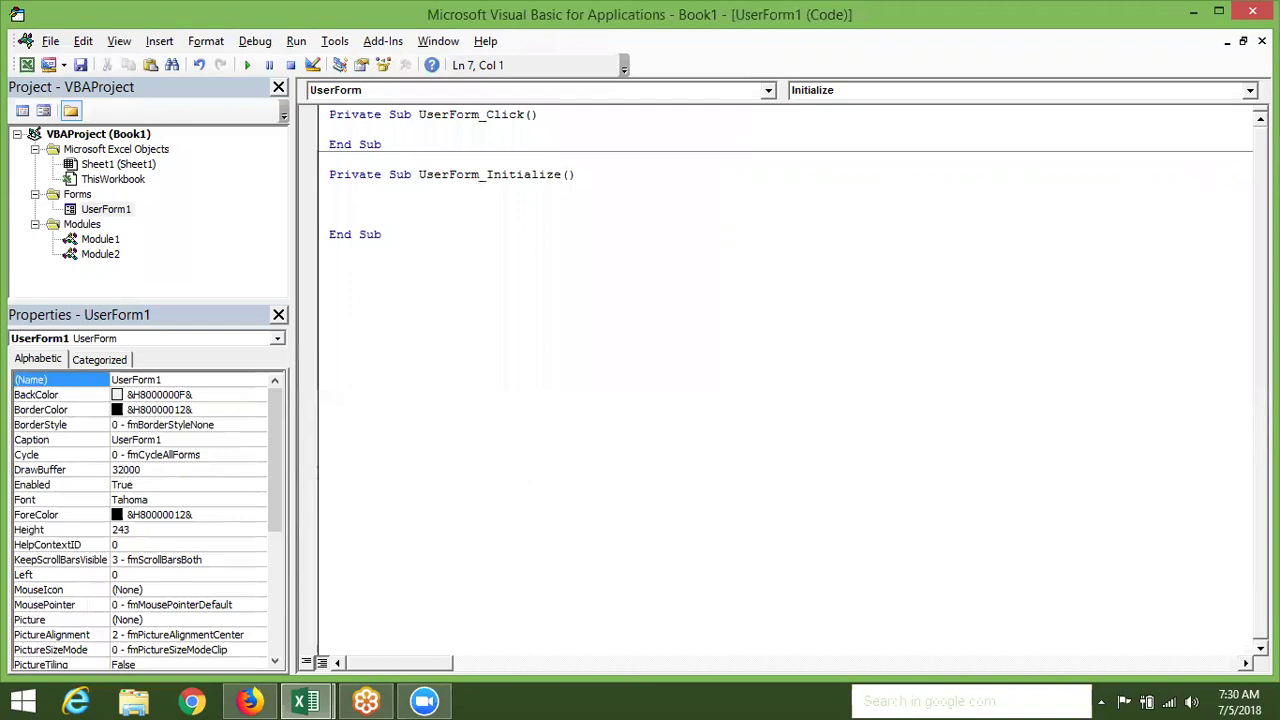
type("for ")
type("i")
key("BackSpace")
key("BackSpace")
key("BackSpace")
key("BackSpace")
key("BackSpace")
key("BackSpace")
key("Up")
type("dim ")
type("dt as ")
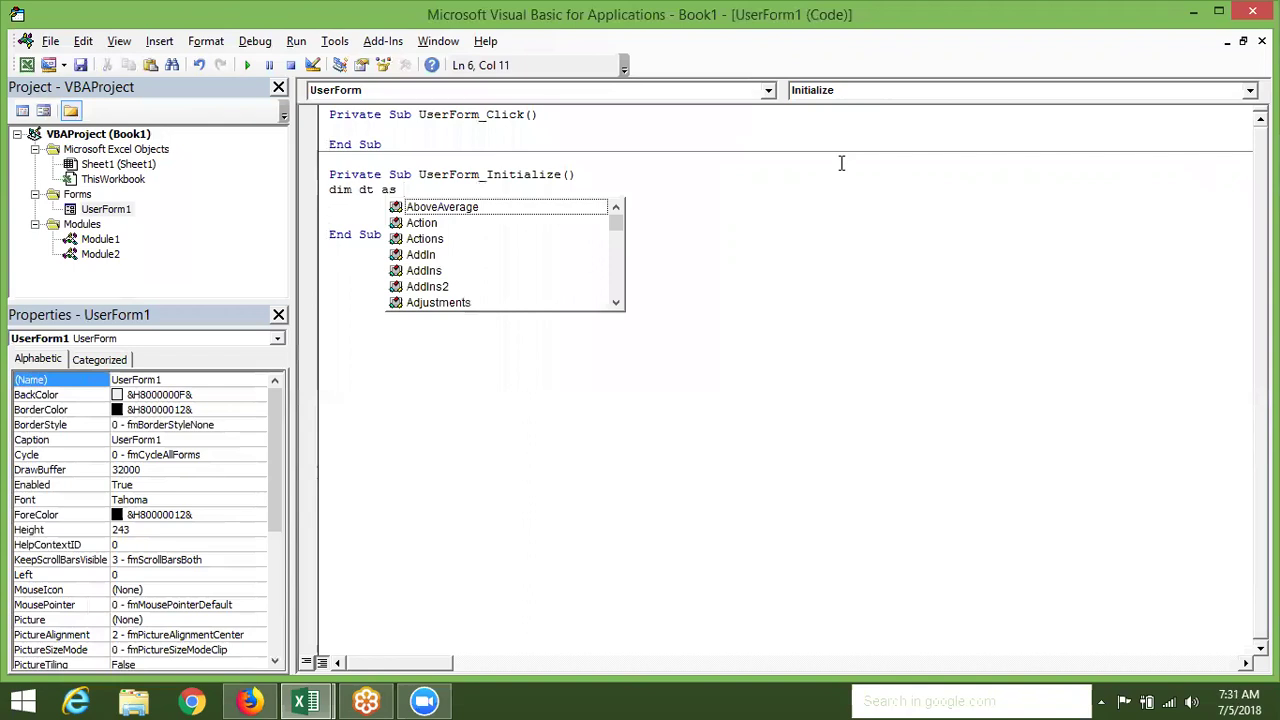
type("New ")
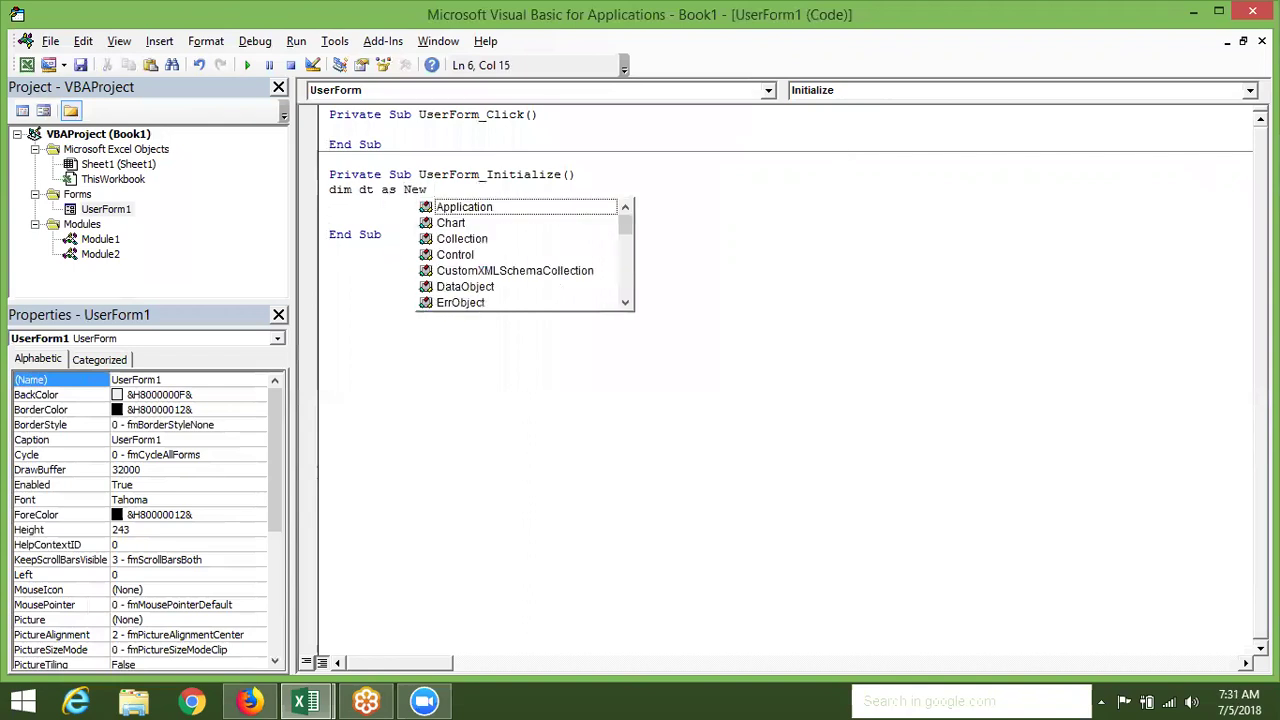
type("col")
key("Tab")
key("Return")
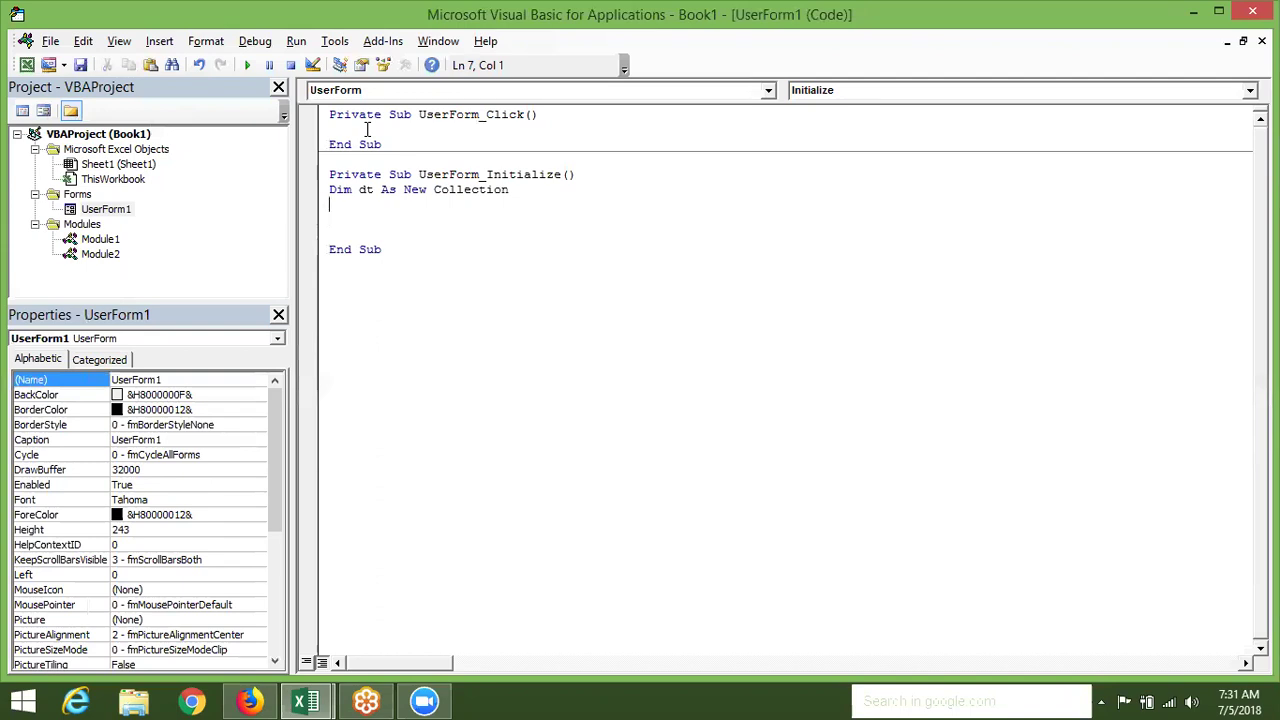
Write the loop header For i = 1 To Range("H65000").End(xlUp).Row
key("Return")
type("for i = 1 to ")
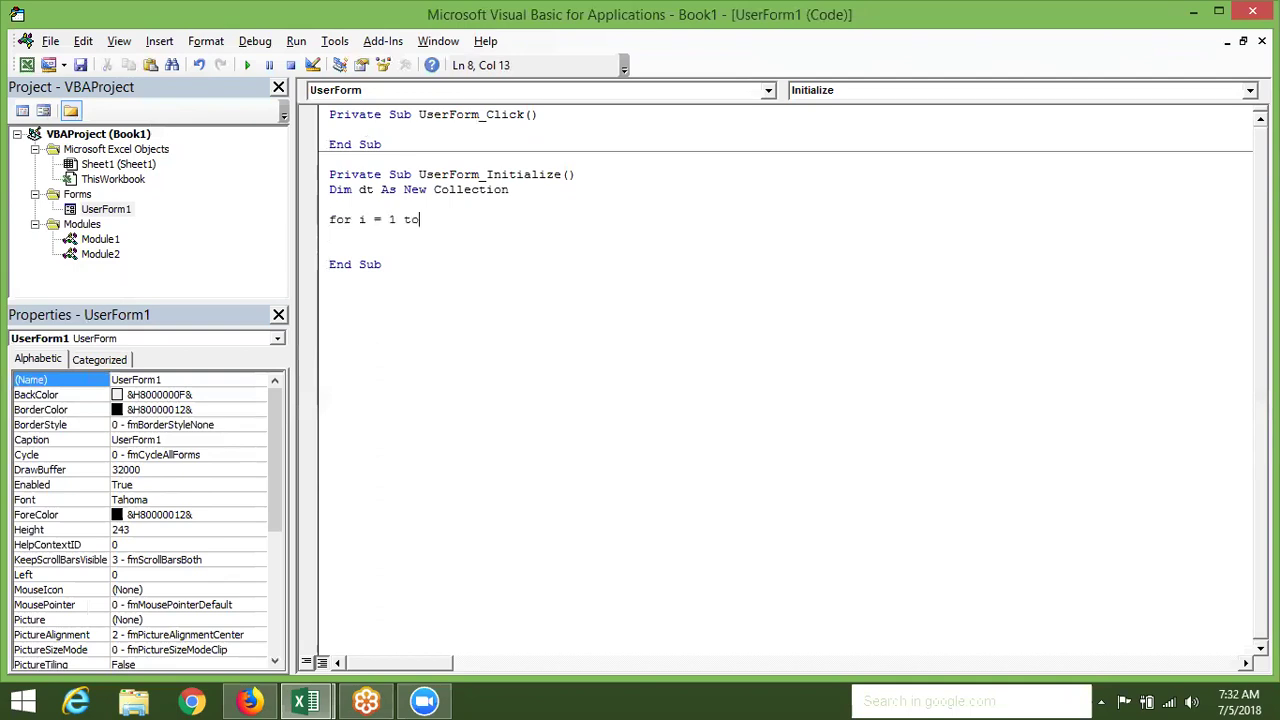
type("range(\"H65")
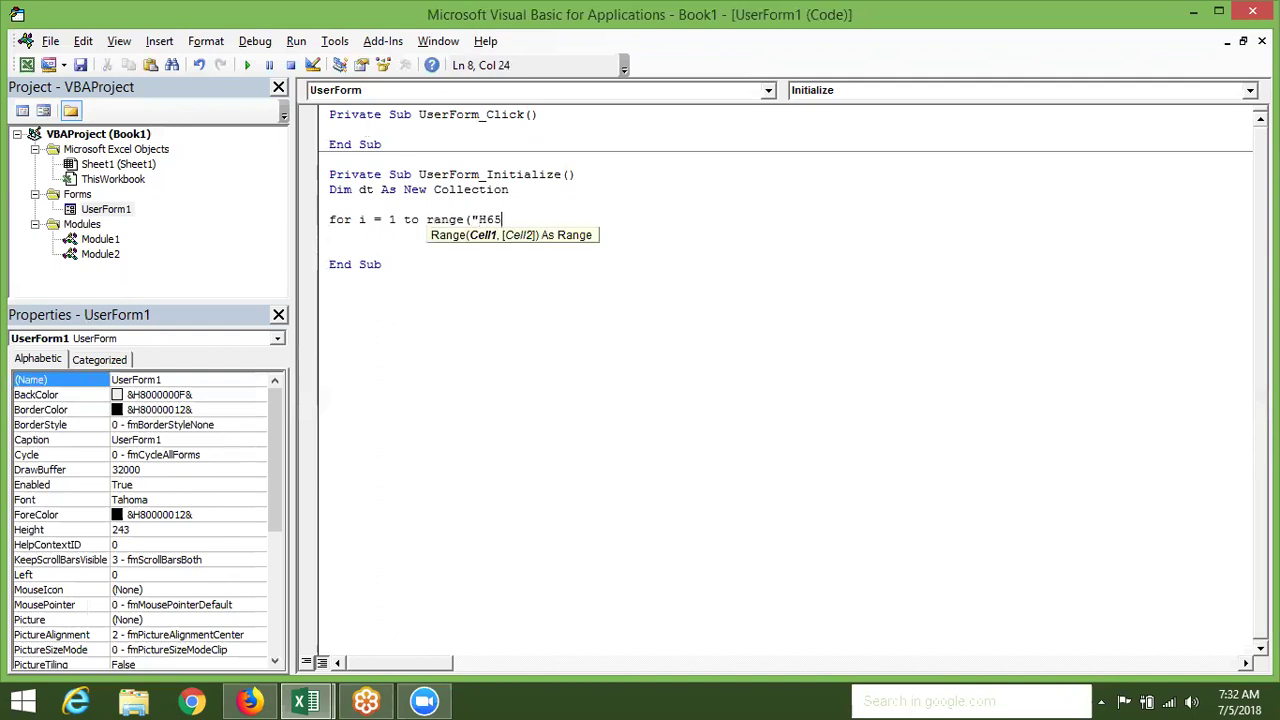
type("000\").end(")
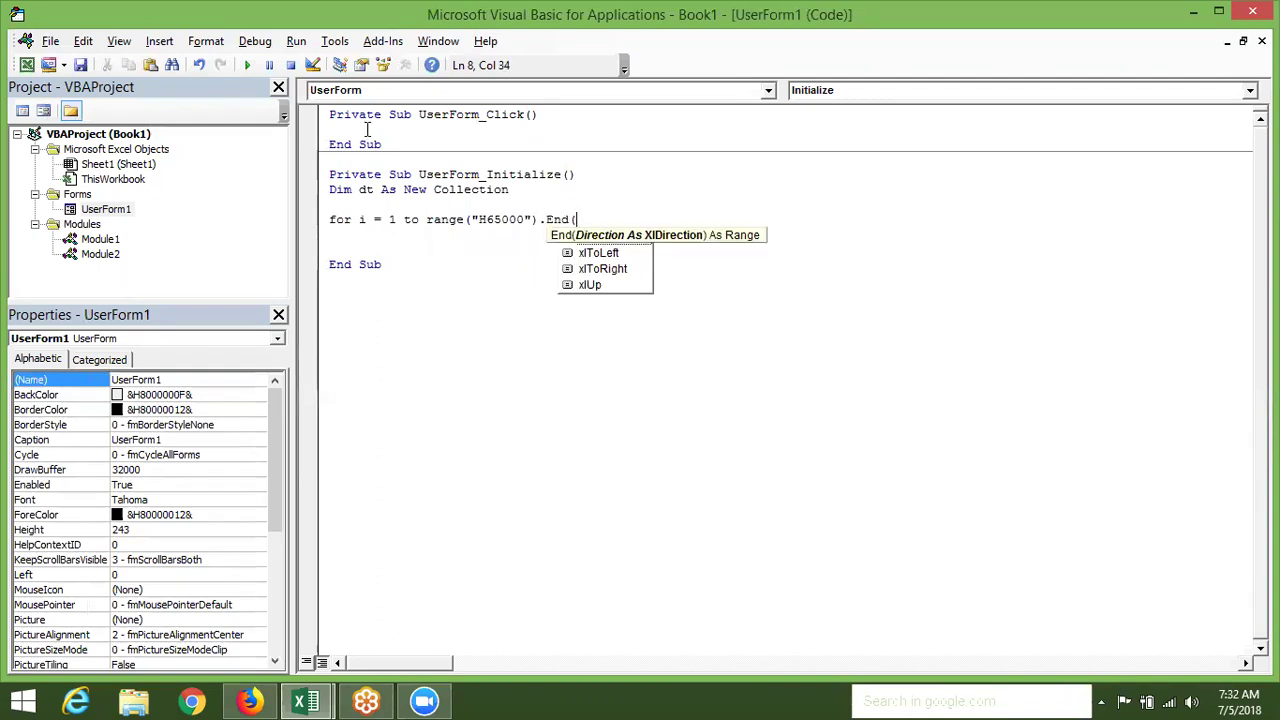
key("Down")
key("Down")
key("Tab")
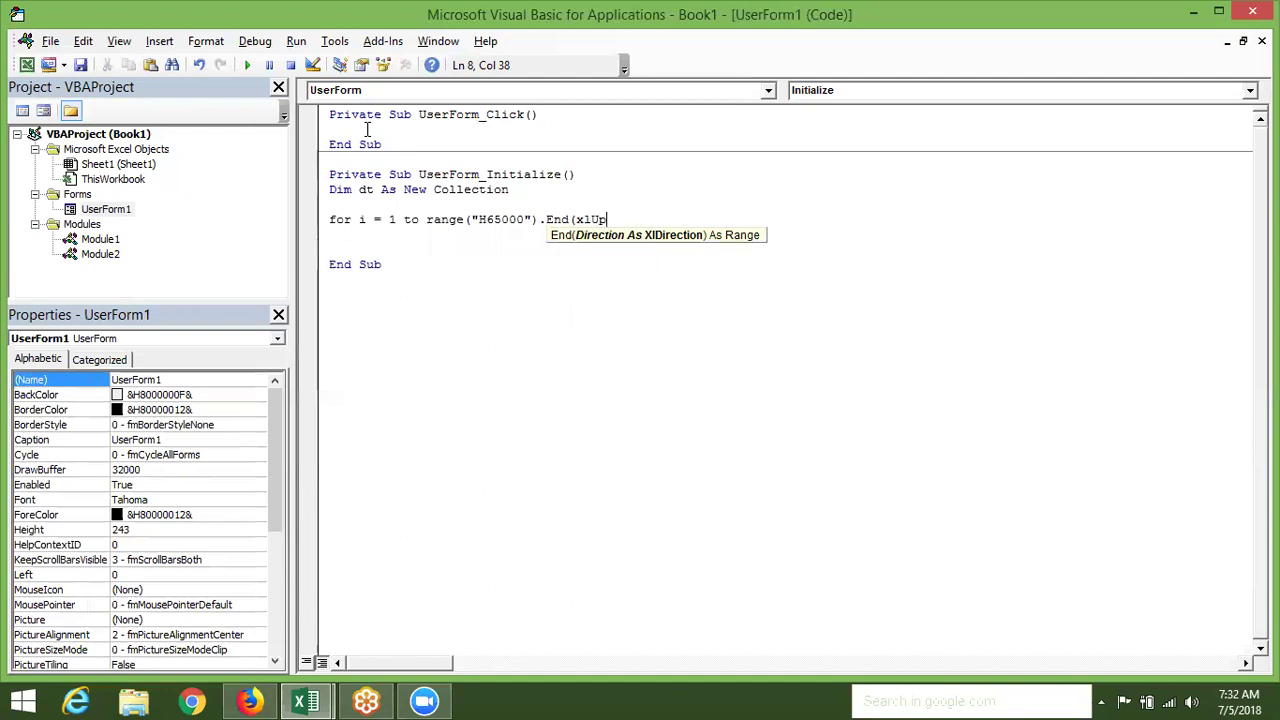
type(").row")
key("Tab")
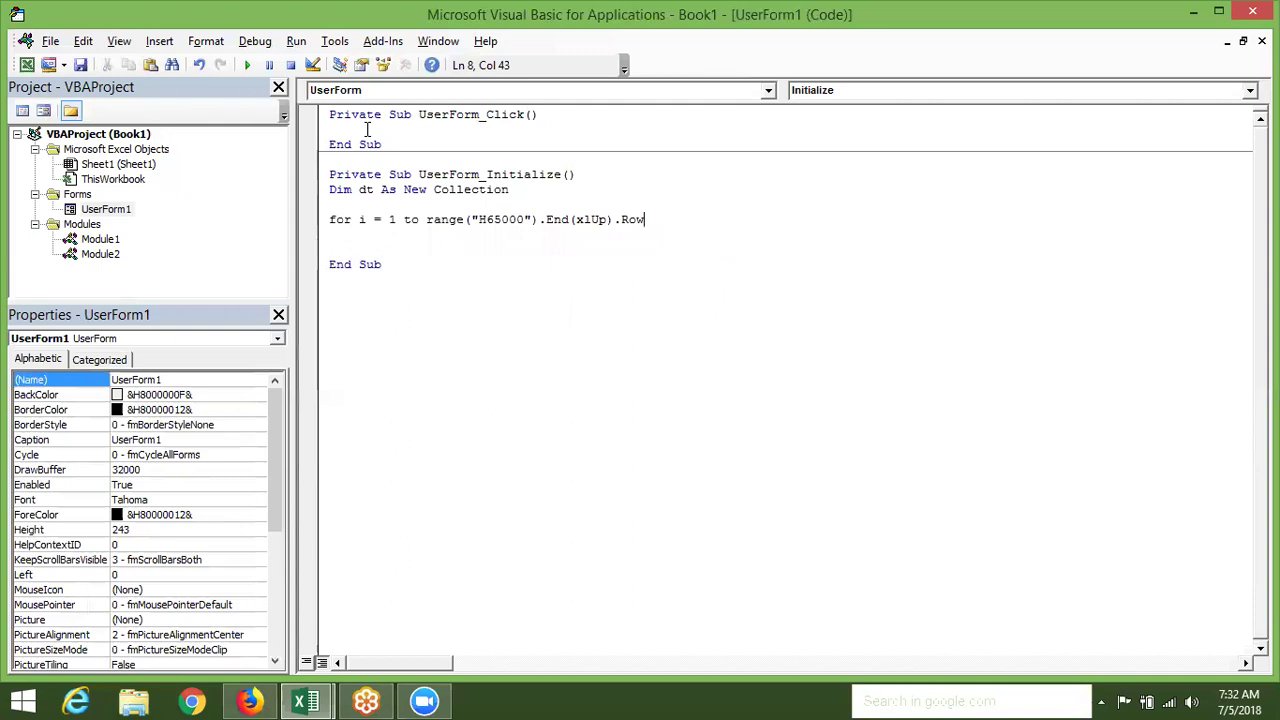
key("Return")
key("Return")
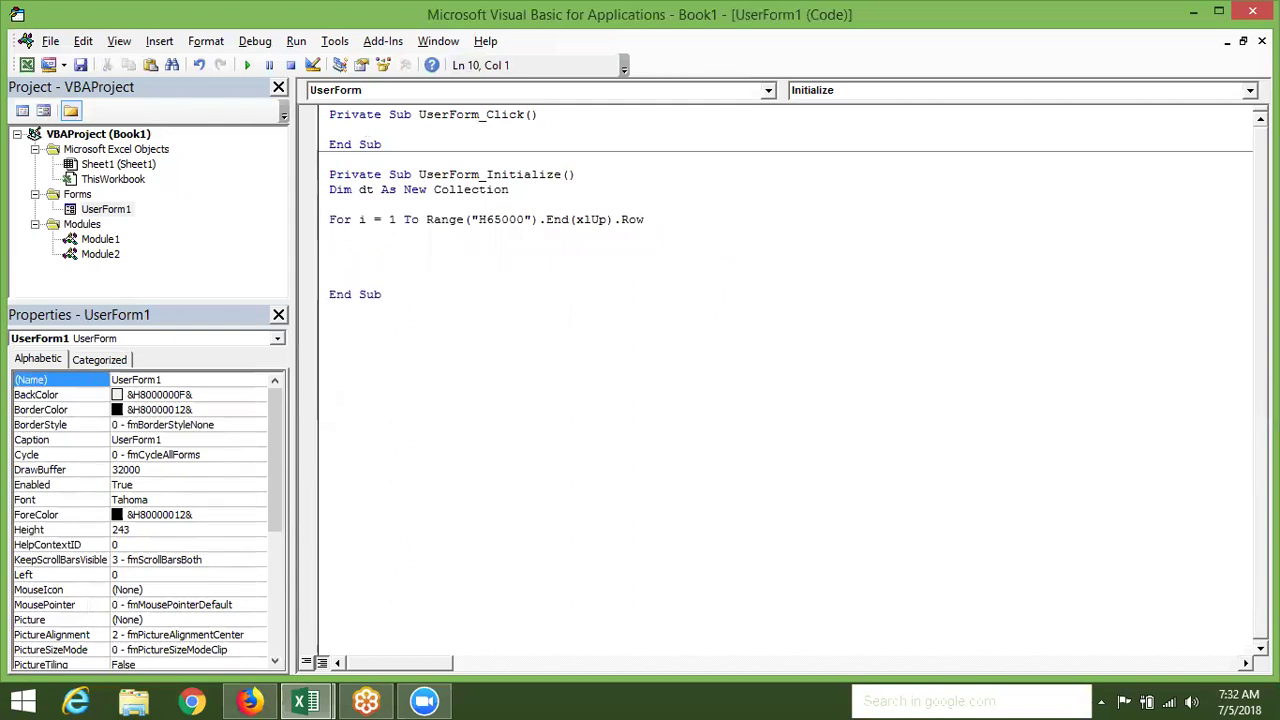
Inside the loop, add dt.Add Range("H" & i).Value, CStr(Range("H" & i).Value)
left_click(330, 234)
type("dt.ad")
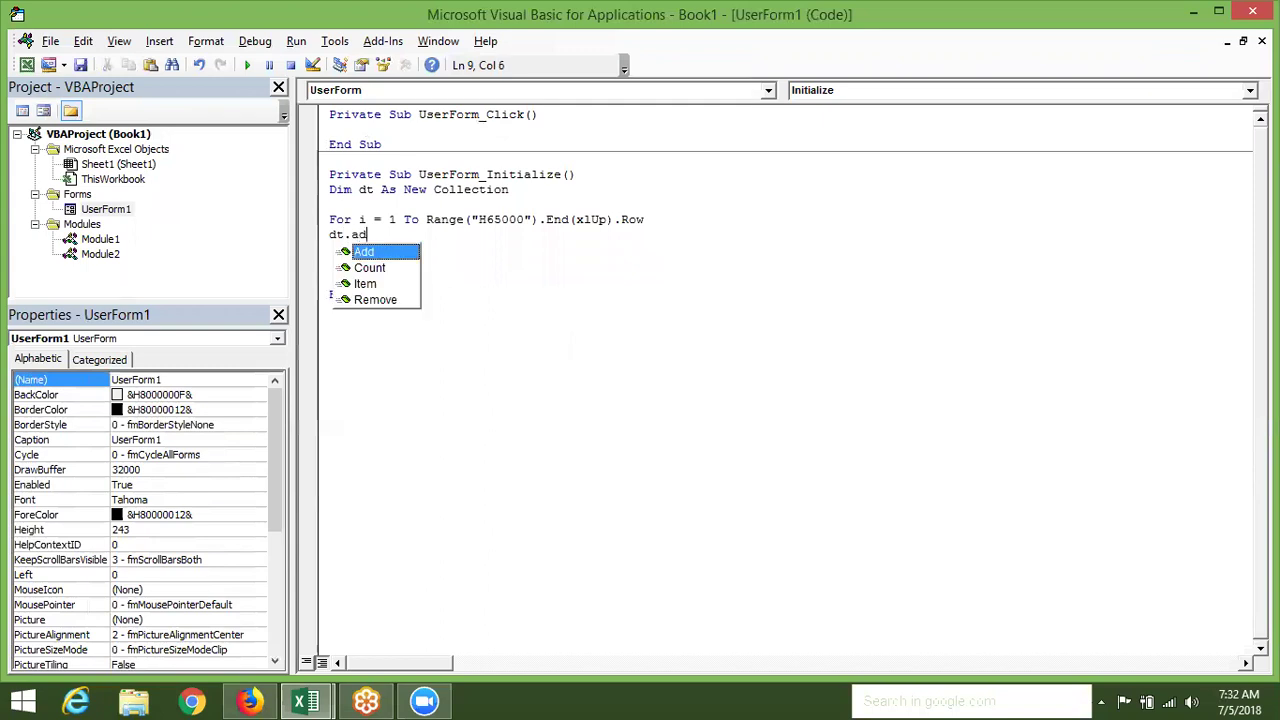
key("Tab")
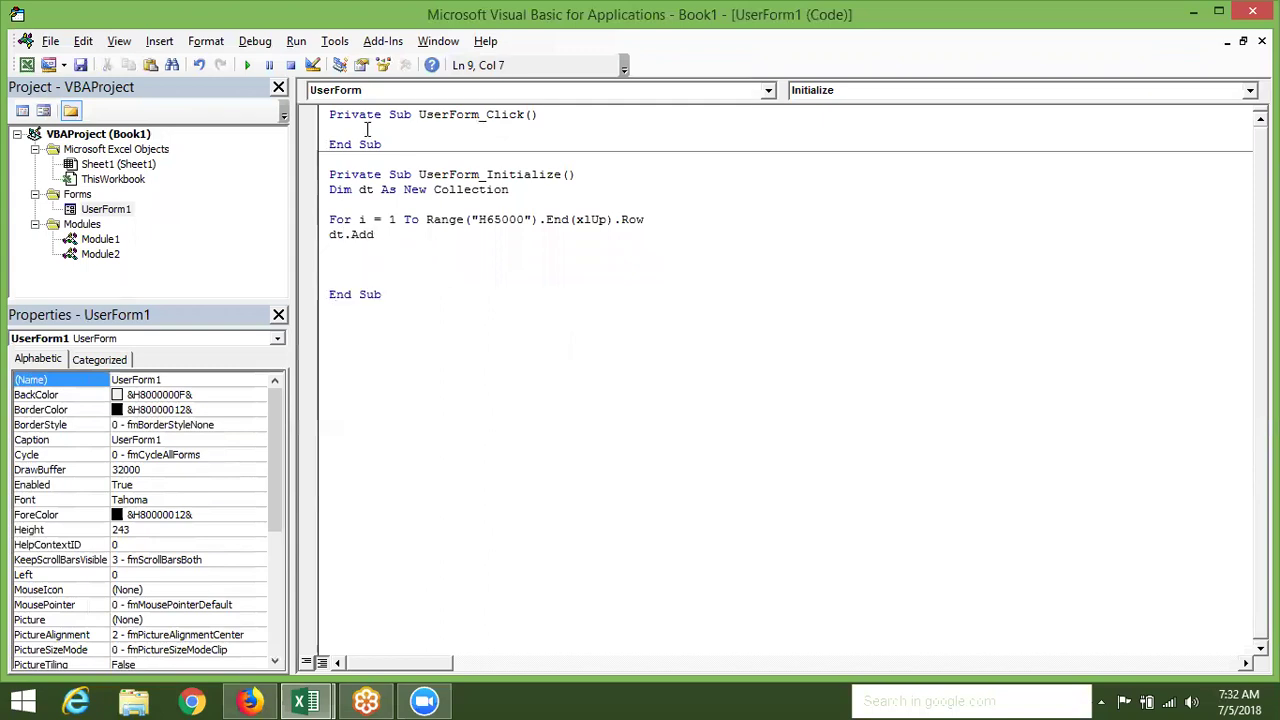
type("(")
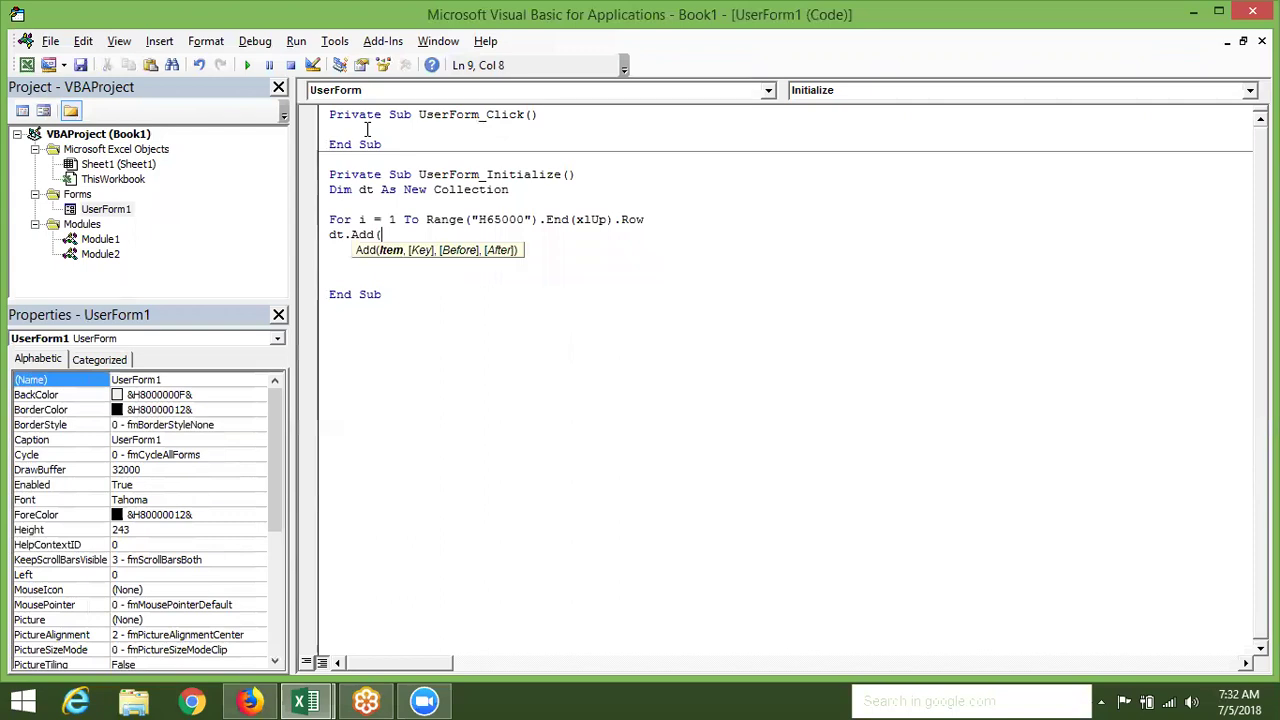
type("c")
key("BackSpace")
type("range(\"H\" & ")
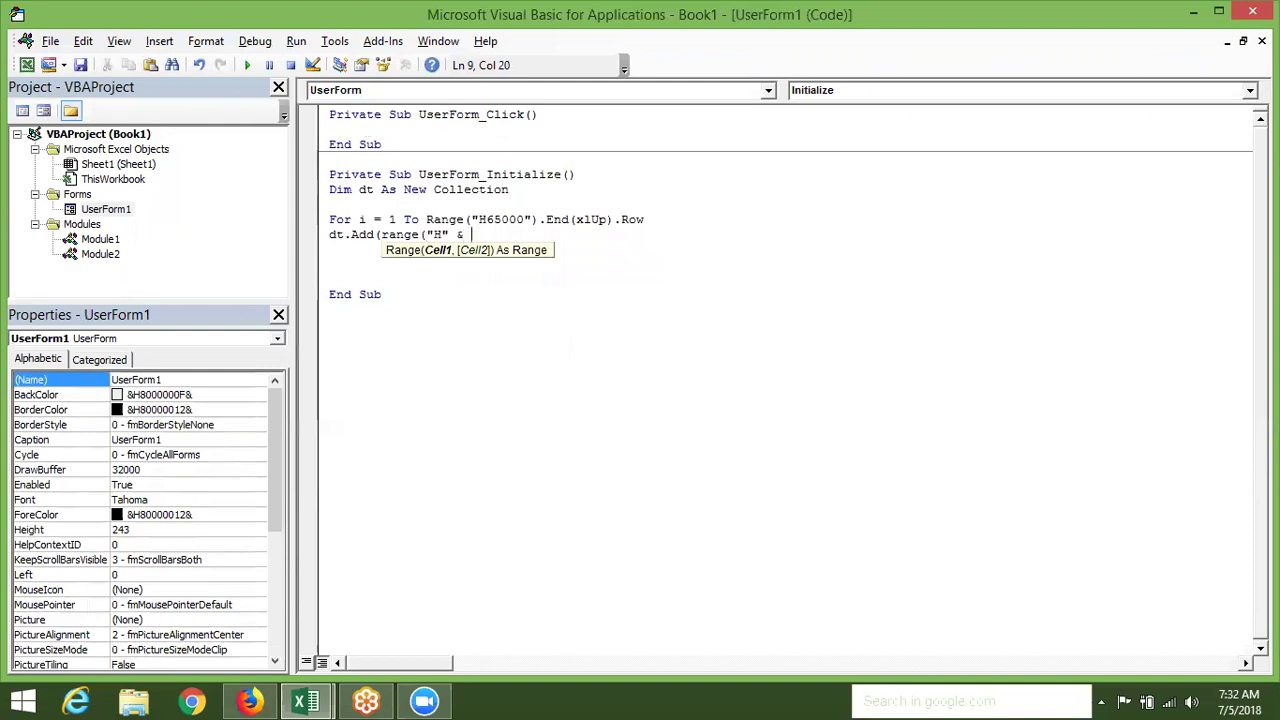
type("i")
type(").val")
key("Down")
key("Tab")
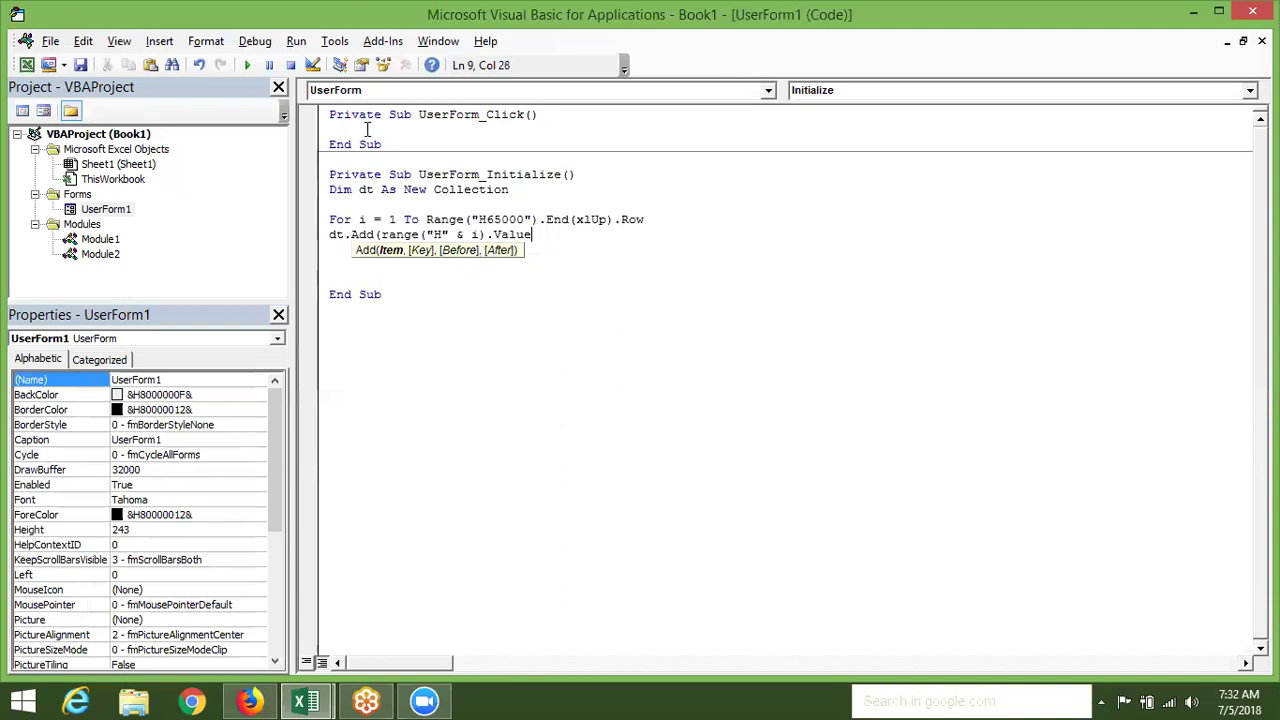
type(",")
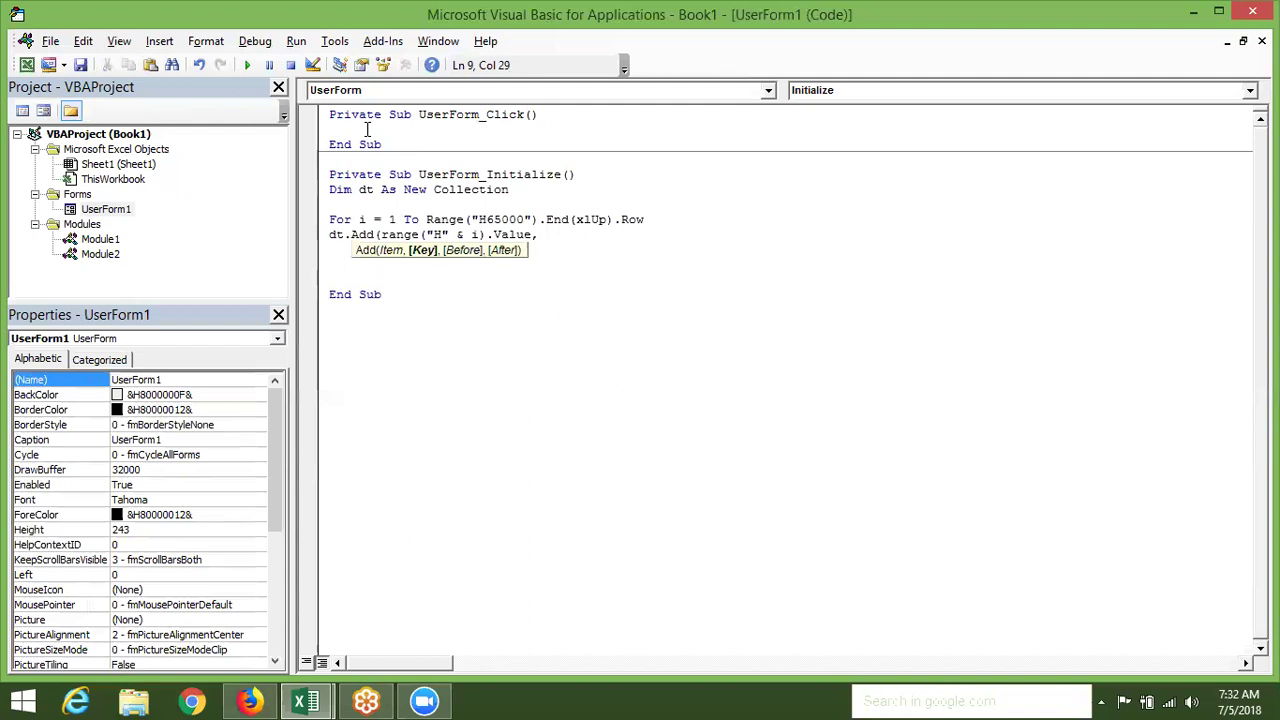
key("BackSpace")
key("BackSpace")
type("csre")
key("BackSpace")
key("BackSpace")
type("tr")
type("(")
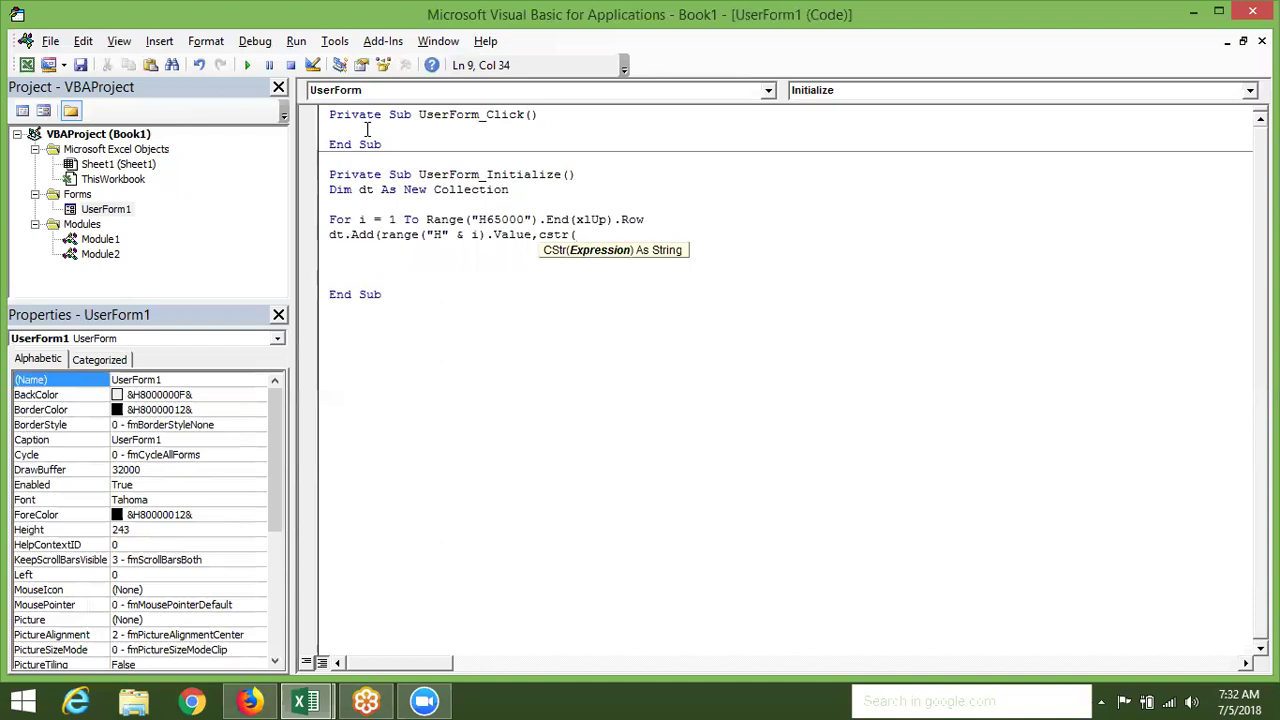
type("range")
type("(\"A")
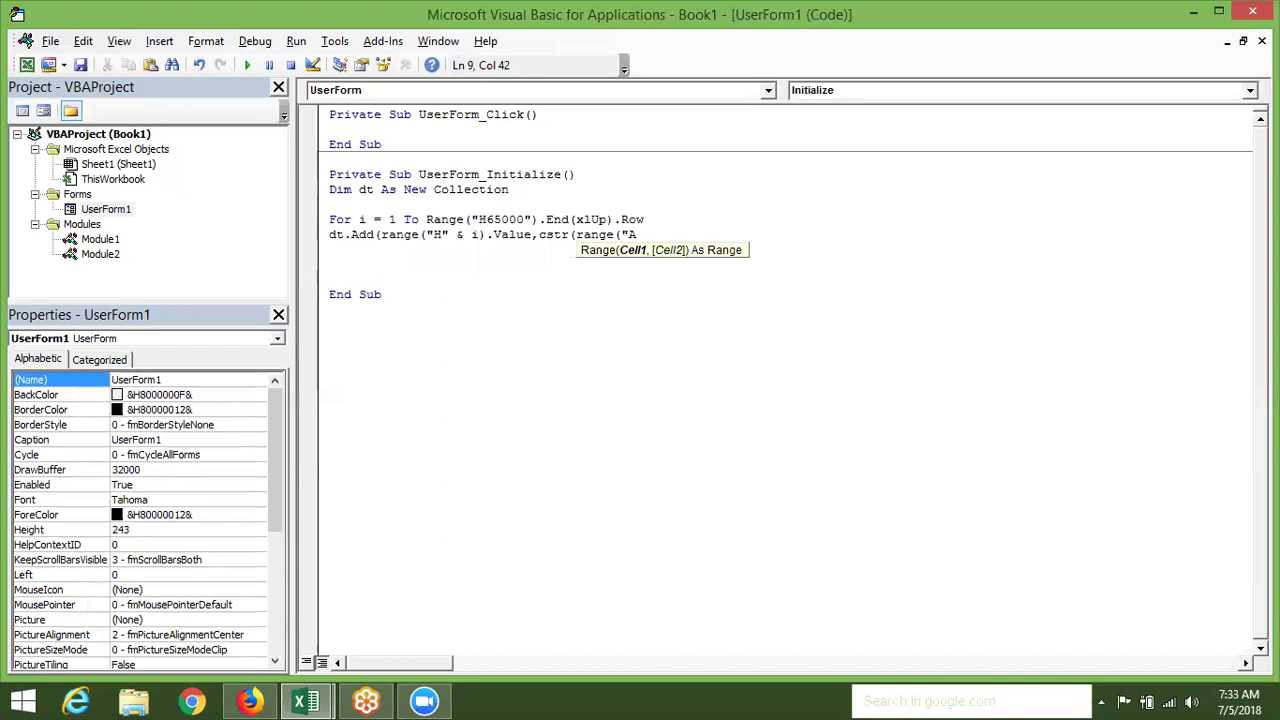
key("BackSpace")
type("H")
type("\" & i)")
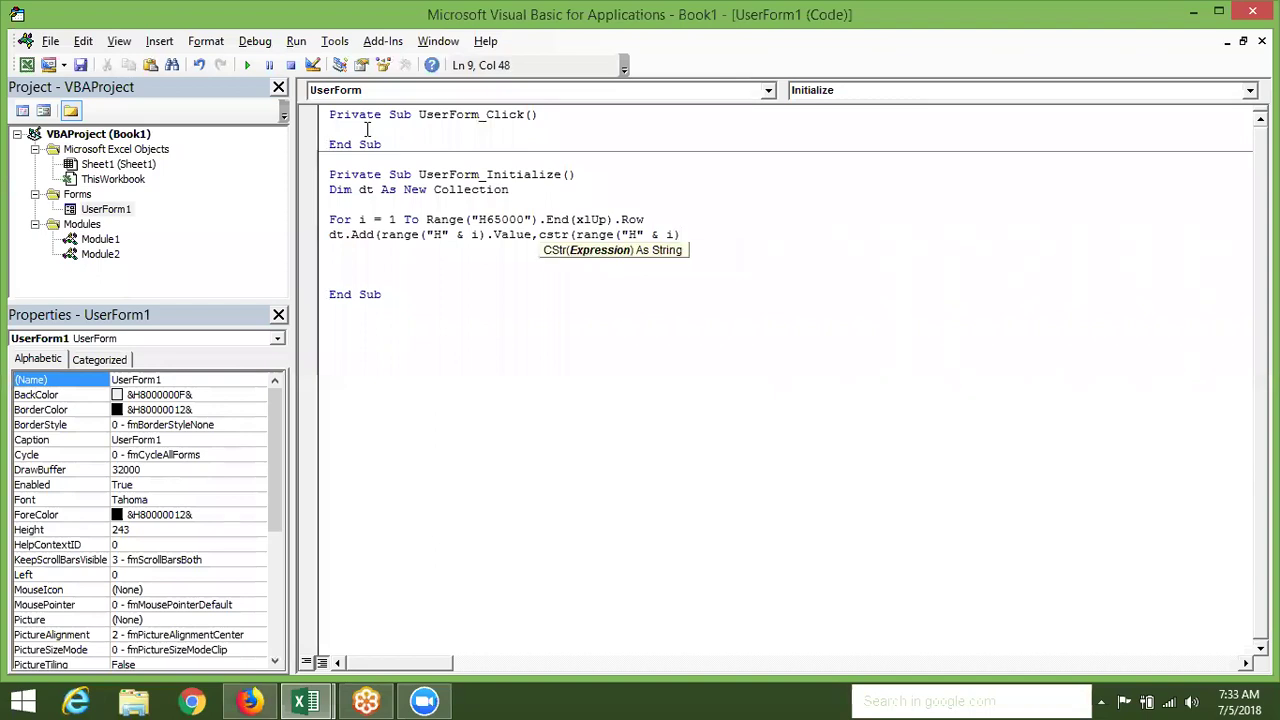
type(".Value")
key("Return")
Fix the bracket compile errors on the dt.Add line
key("Return")
type(")")
key("Return")
key("Return")
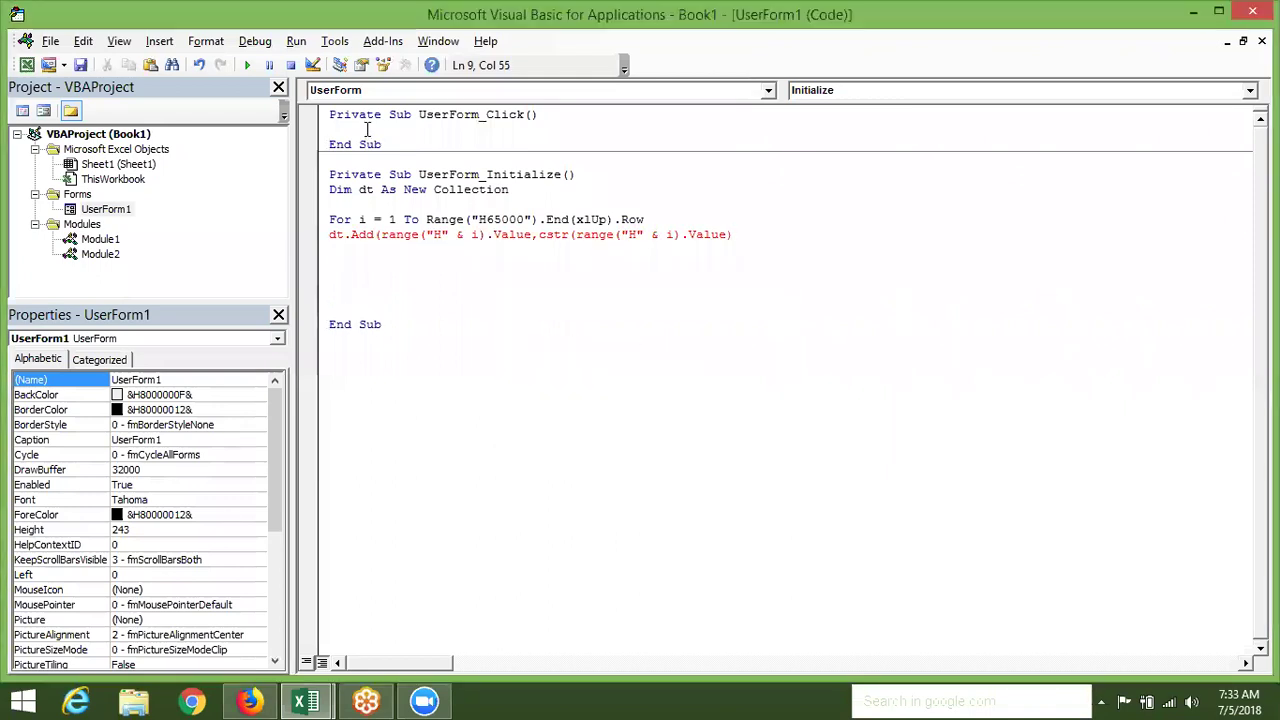
type(")")
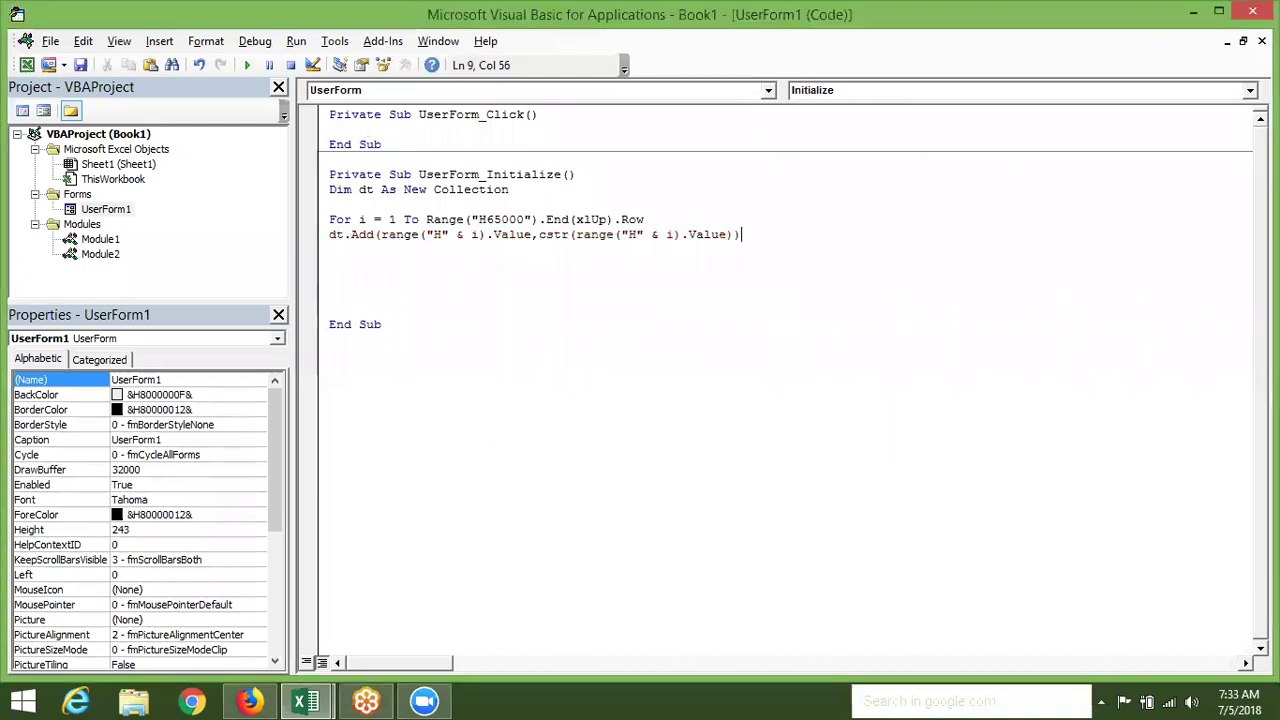
key("Return")
key("Return")
key("BackSpace")
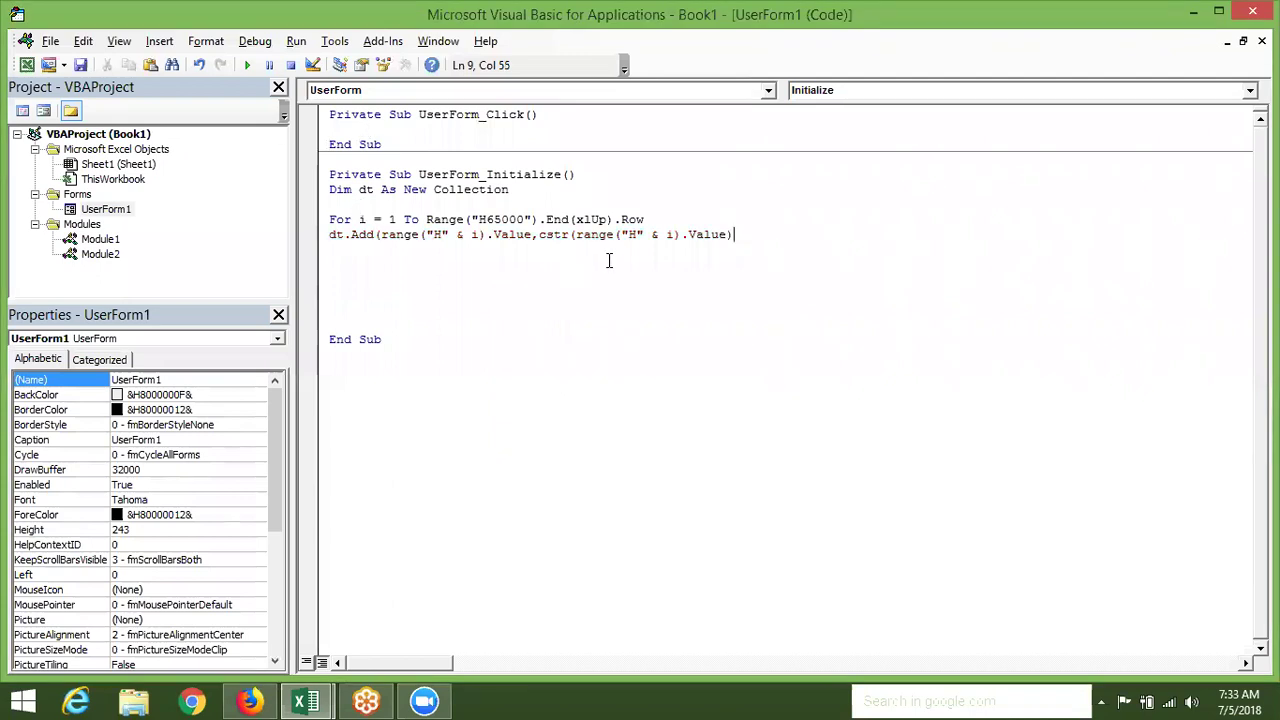
left_click(422, 238)
left_click(381, 238)
Correct the dt.Add line and close the loop with Next i
key("BackSpace")
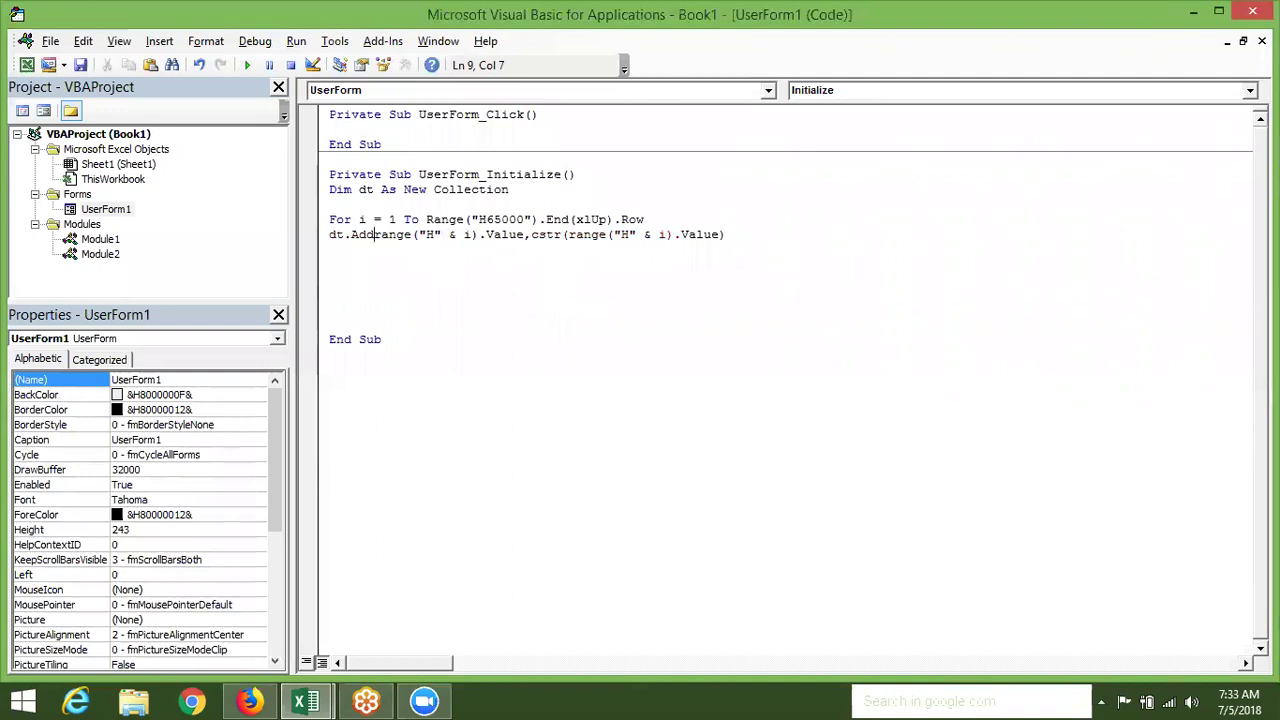
left_click(372, 287)
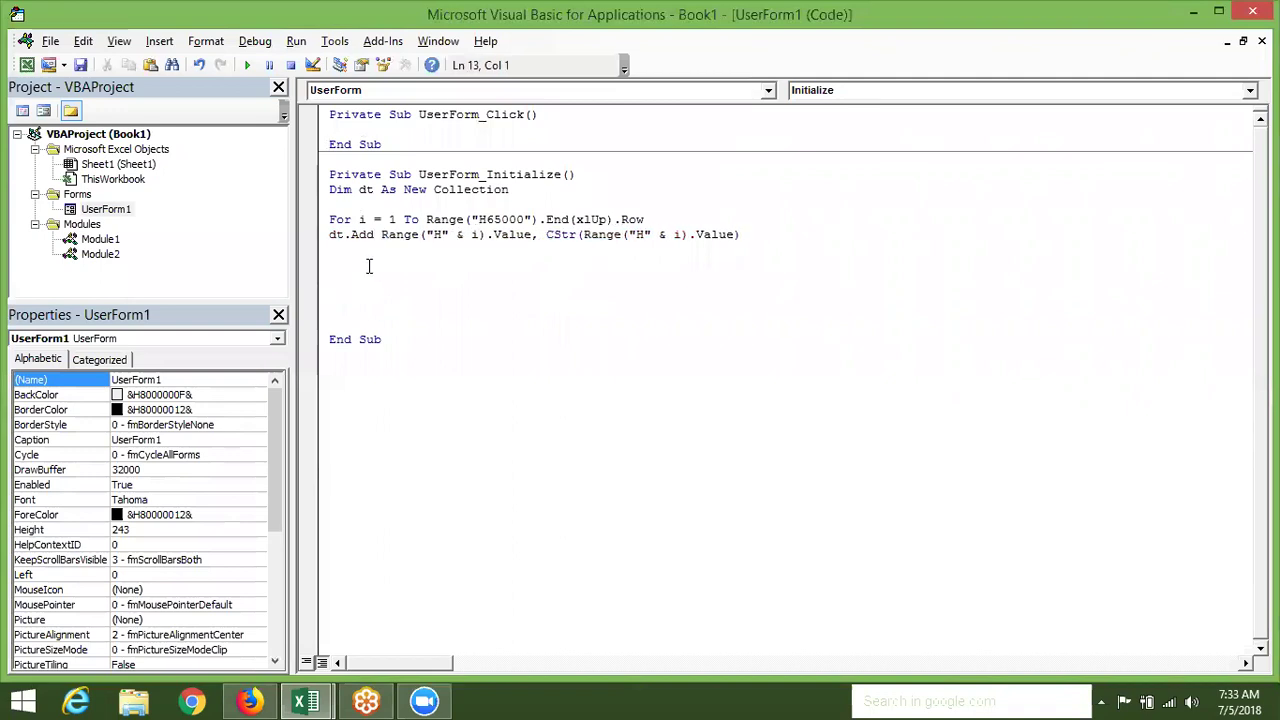
left_click(348, 248)
type("next ")
type("i")
key("Return")
key("Return")
key("Return")
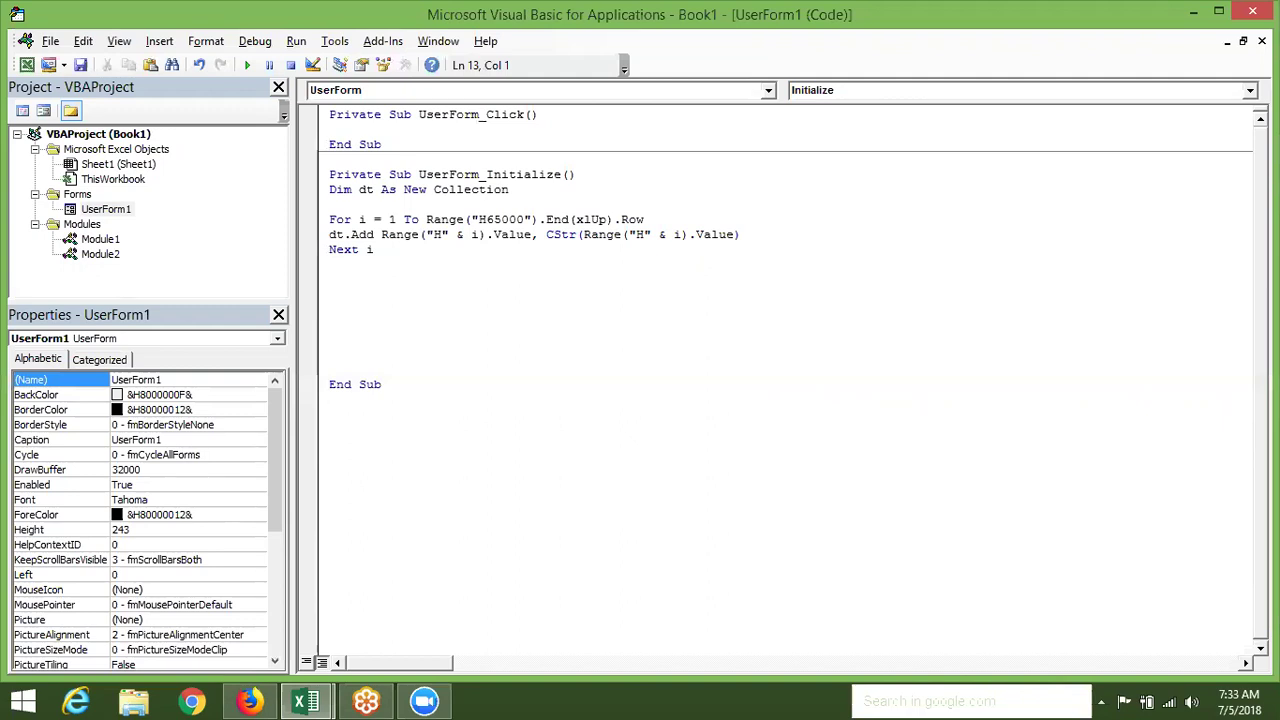
Insert On Error Resume Next on a new line above the For loop
key("Up")
key("Up")
key("Up")
key("Up")
key("Up")
key("Return")
key("Up")
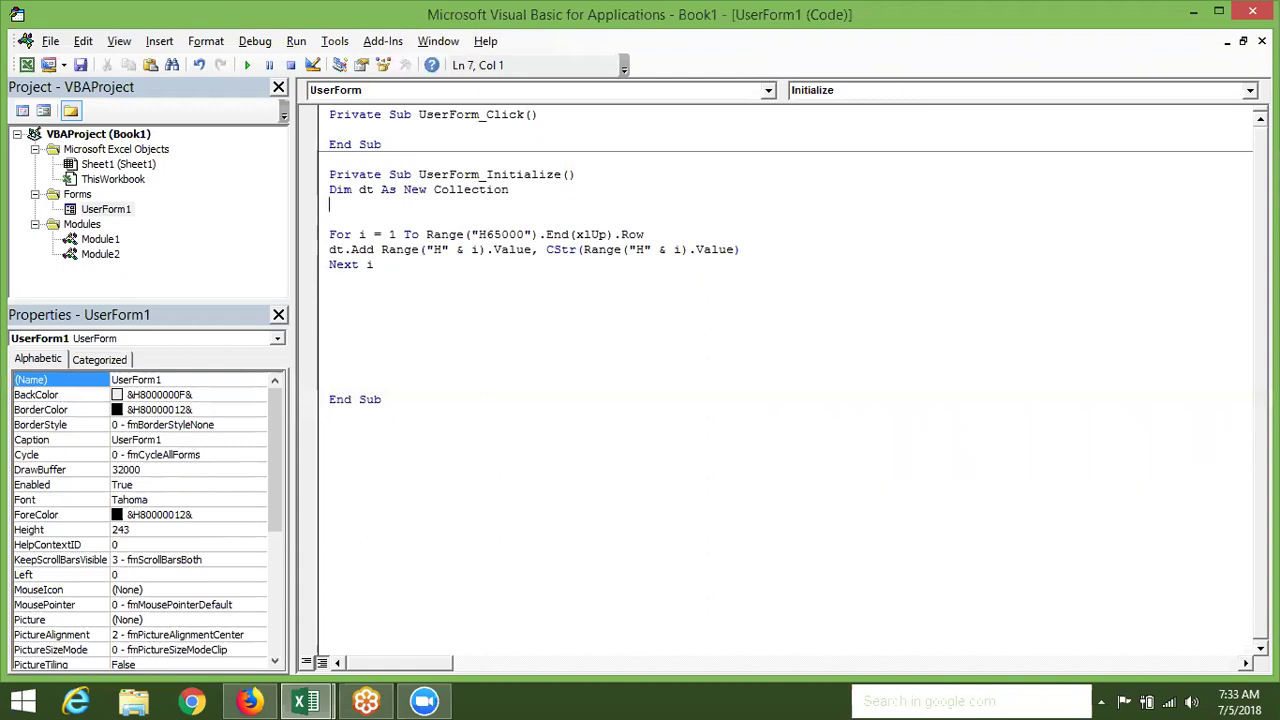
key("Down")
type("on error ")
type("resume next")
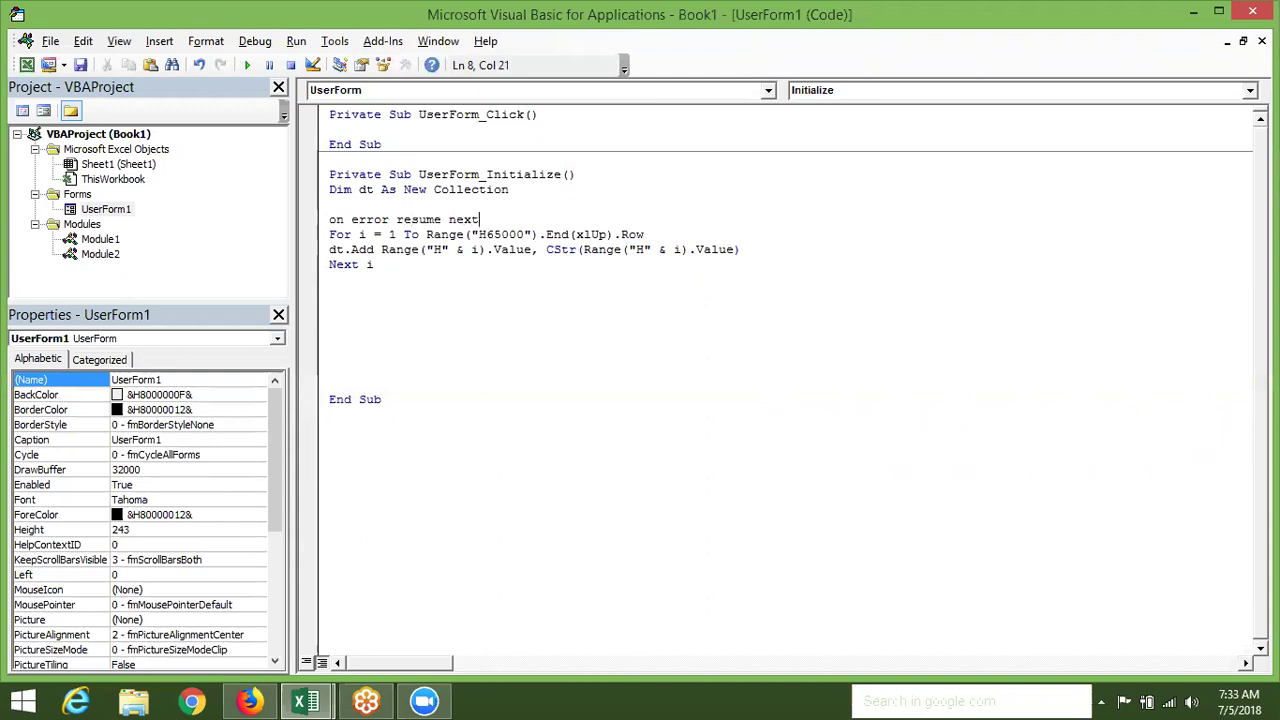
left_click(350, 285)
Write For Each Item In dt with Me.ListBox1.AddItem Item inside it
key("Return")
key("Return")
type("for ")
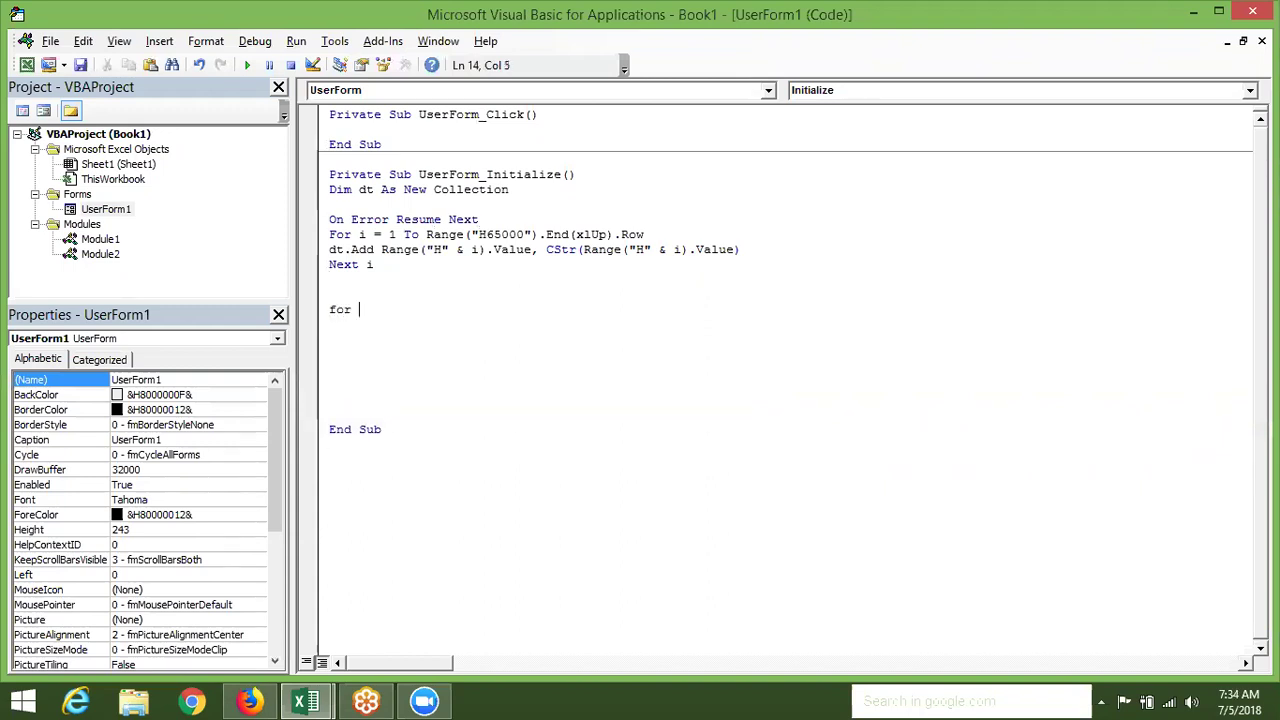
type("each item in ")
type("d")
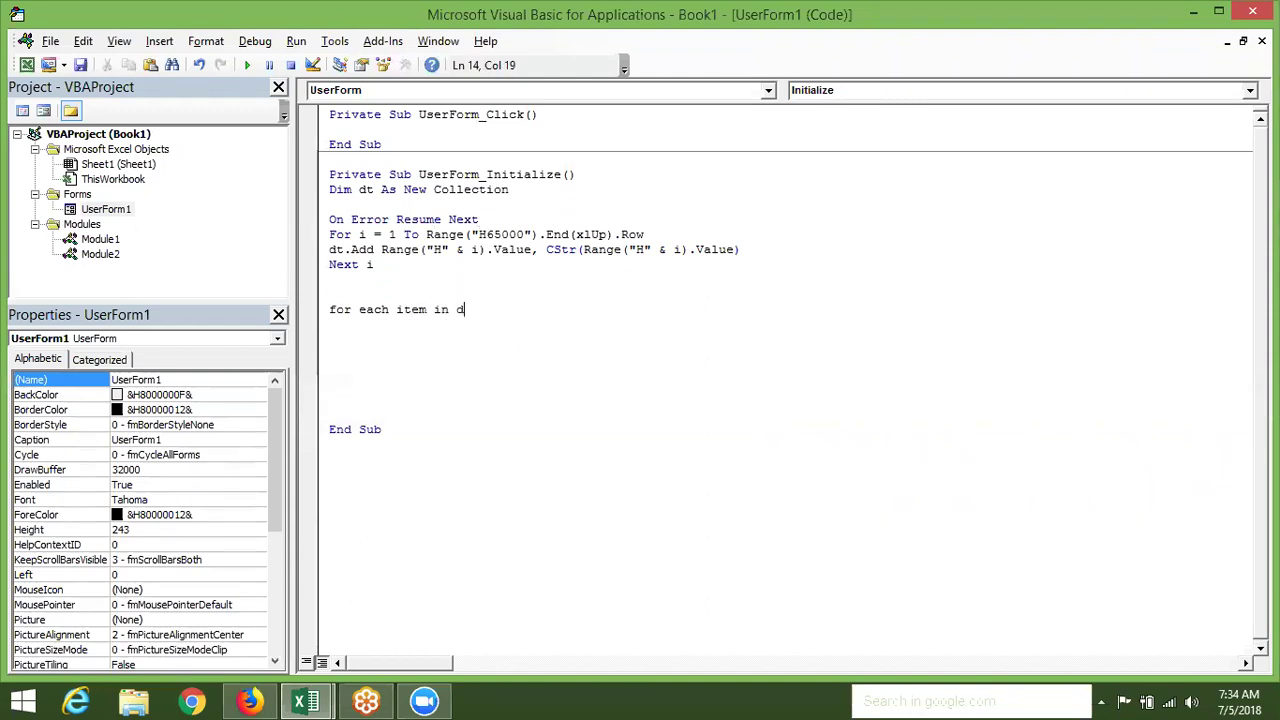
type("t")
key("Return")
type("me.")
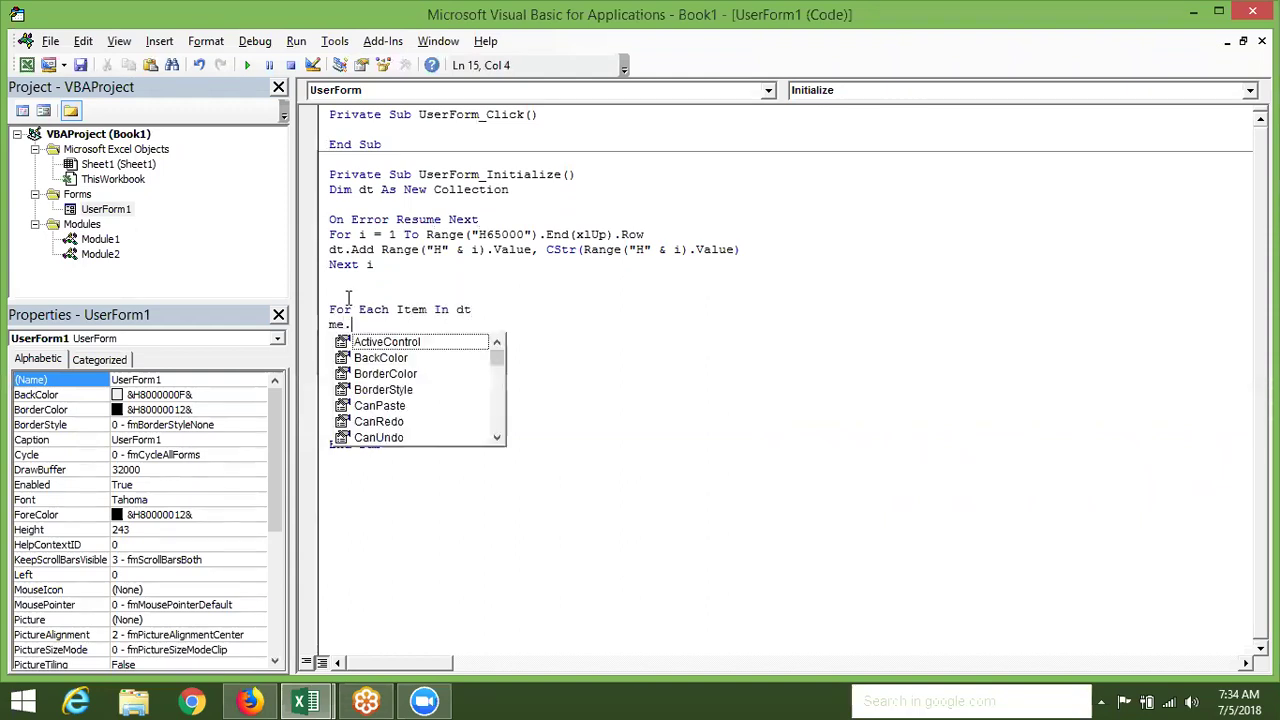
type("t")
key("BackSpace")
type("l")
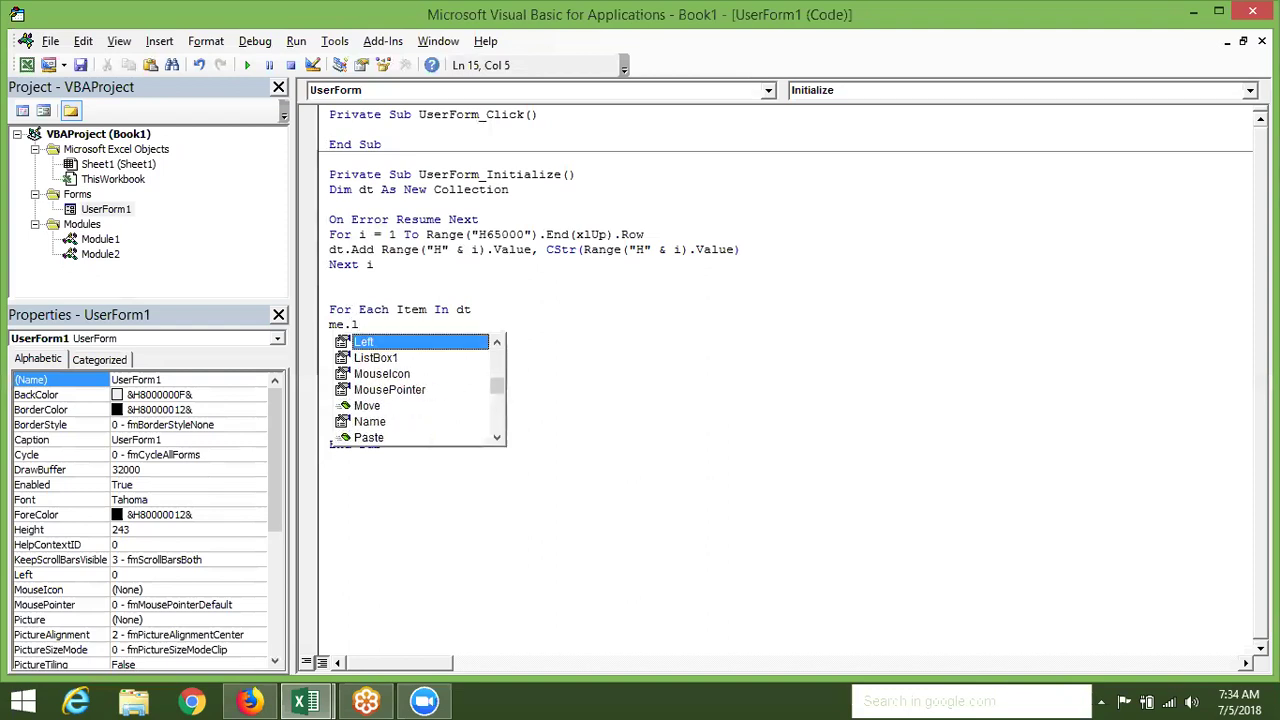
key("Down")
key("Tab")
type(".ad")
key("Down")
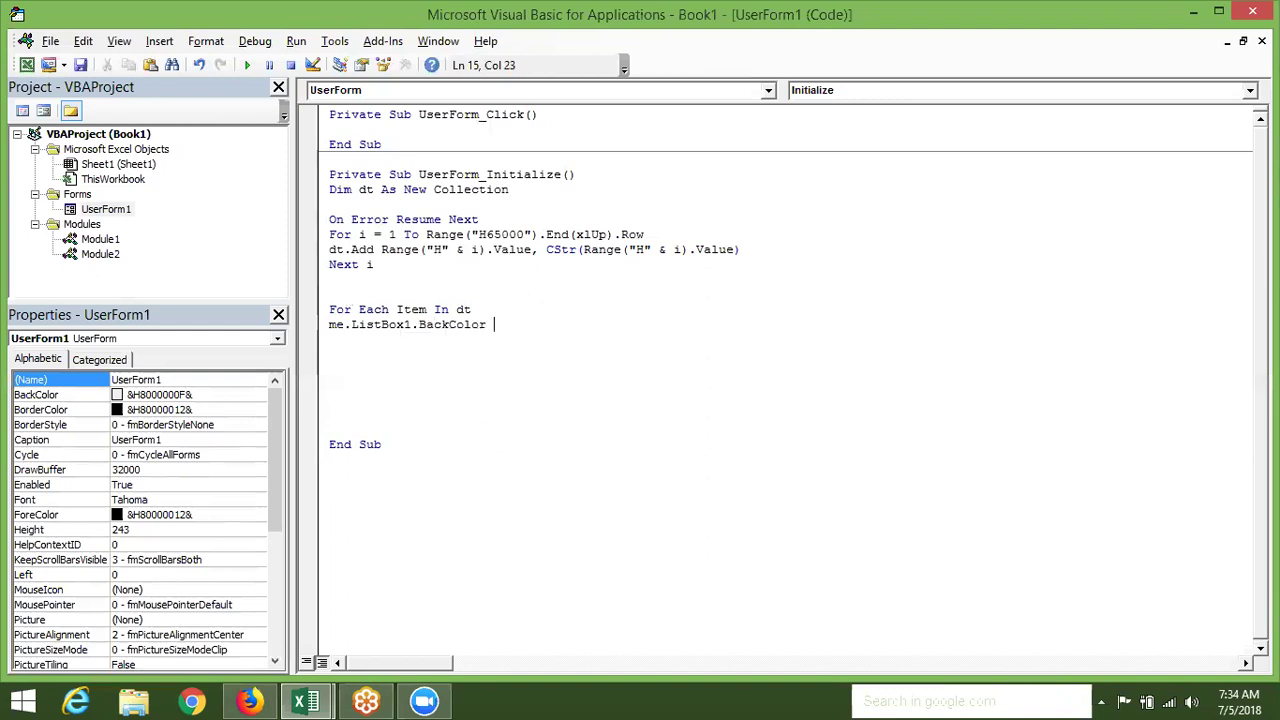
key("BackSpace")
key("BackSpace")
key("BackSpace")
key("BackSpace")
key("BackSpace")
key("BackSpace")
key("BackSpace")
key("BackSpace")
key("BackSpace")
key("BackSpace")
type(".a")
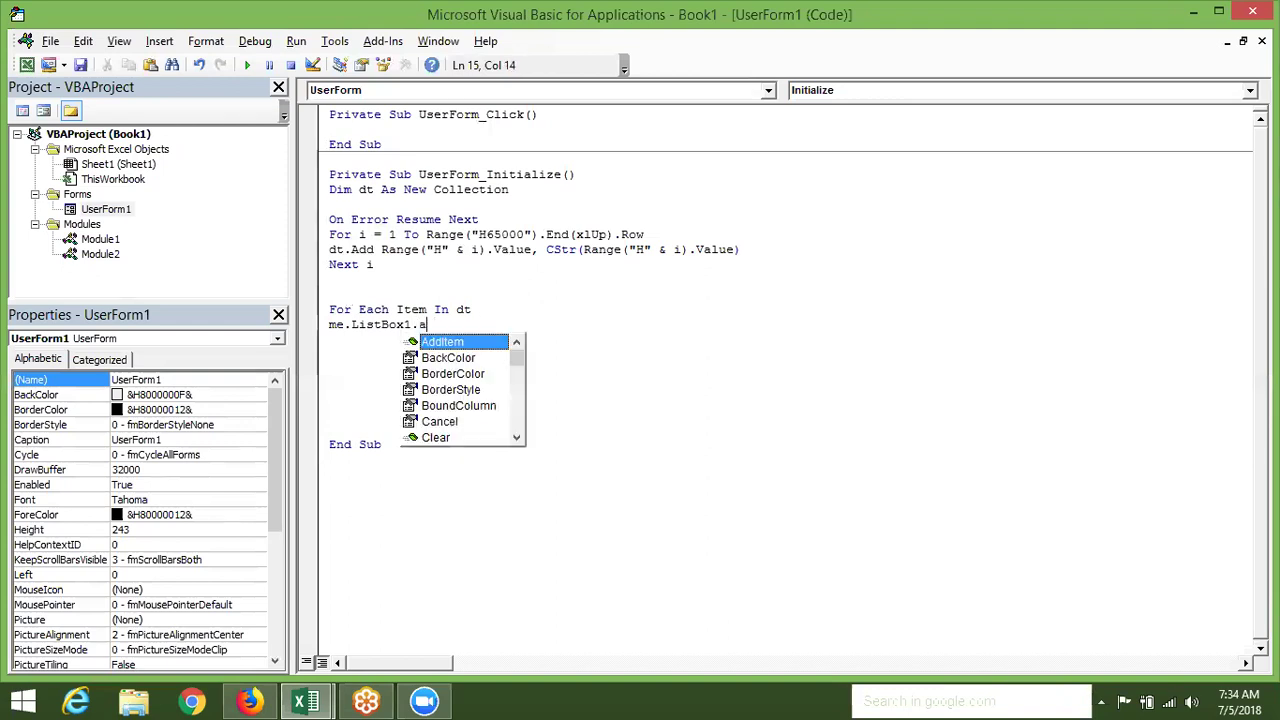
key("Tab")
type("item")
key("Return")
Close the For Each loop with Next Item
type("next ")
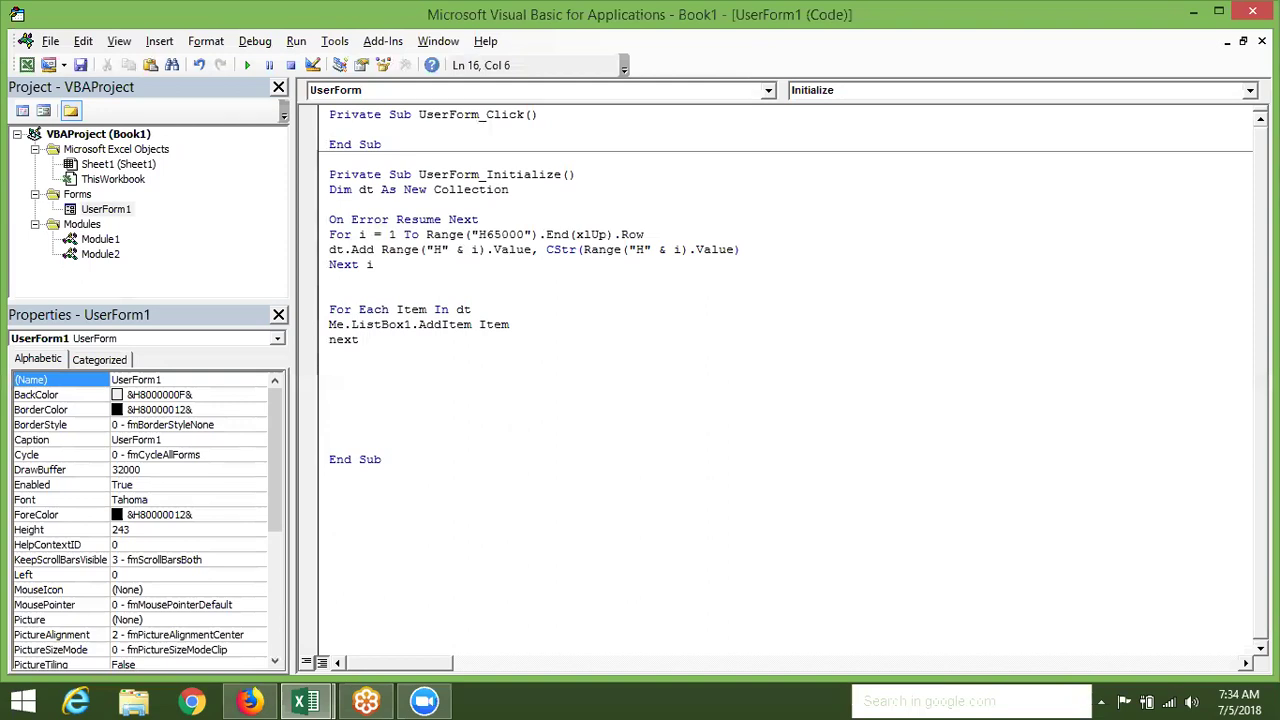
type("i")
key("BackSpace")
type("item")
key("Return")
key("alt+F11")
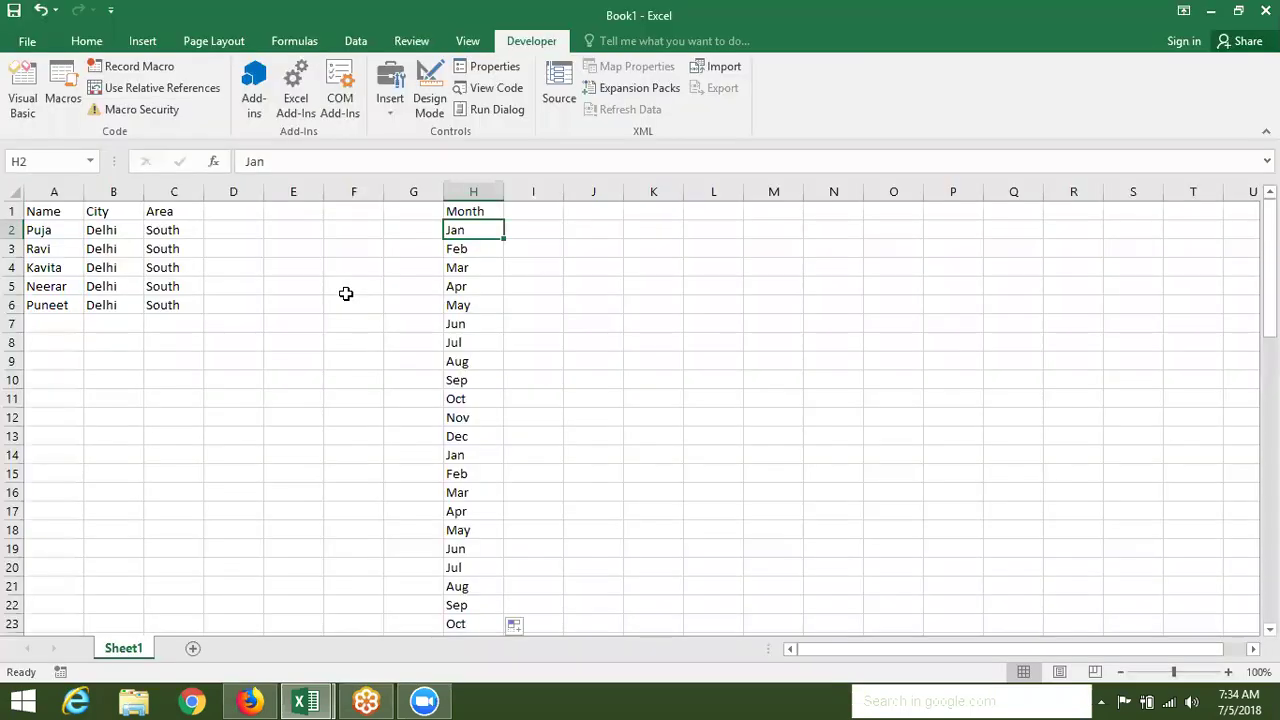
key("alt+F11")
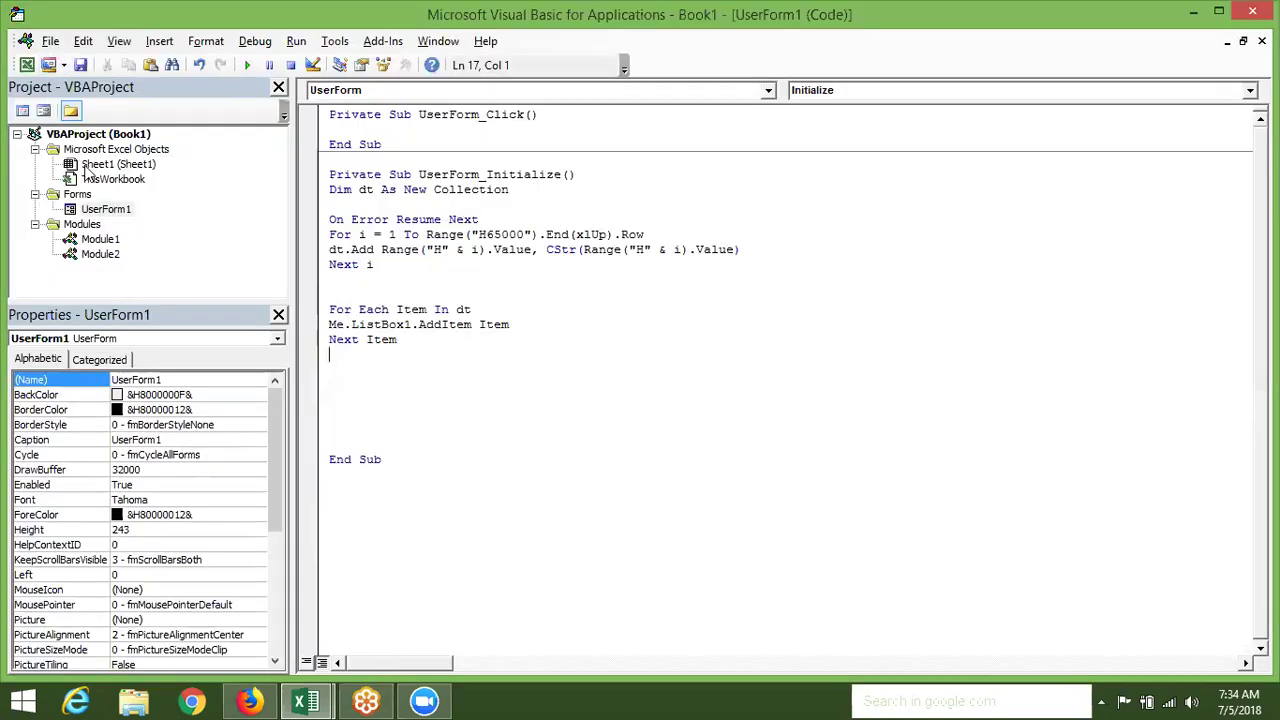
Run UserForm1 and scroll its list box to check each month appears once
double_click(103, 210)
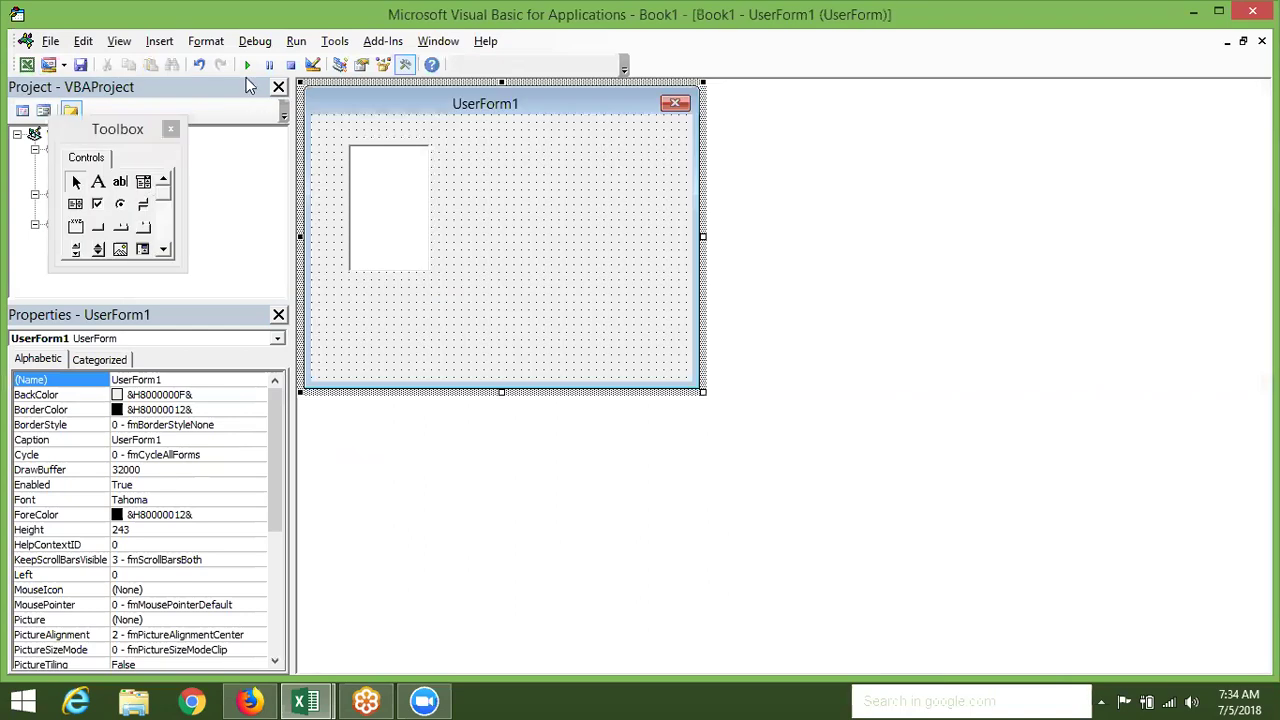
left_click(247, 67)
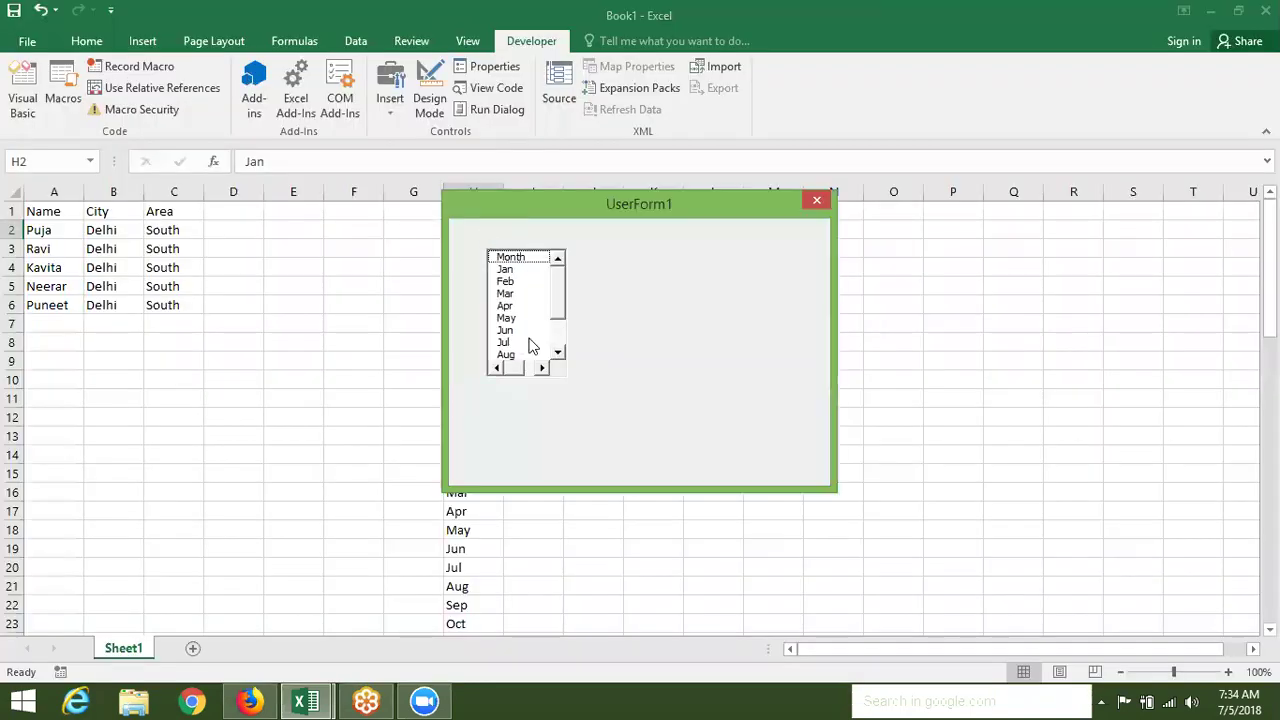
left_click(558, 354)
left_click(558, 354)
left_click(558, 354)
left_click(558, 354)
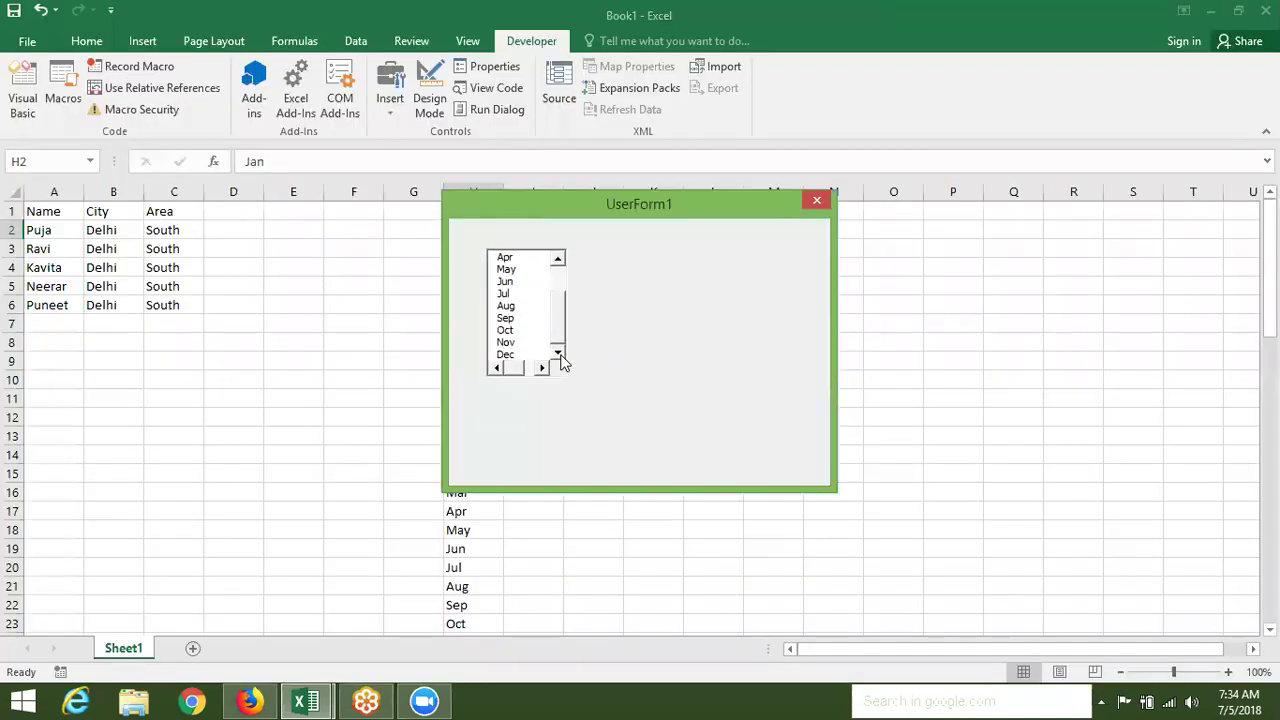
left_click(560, 285)
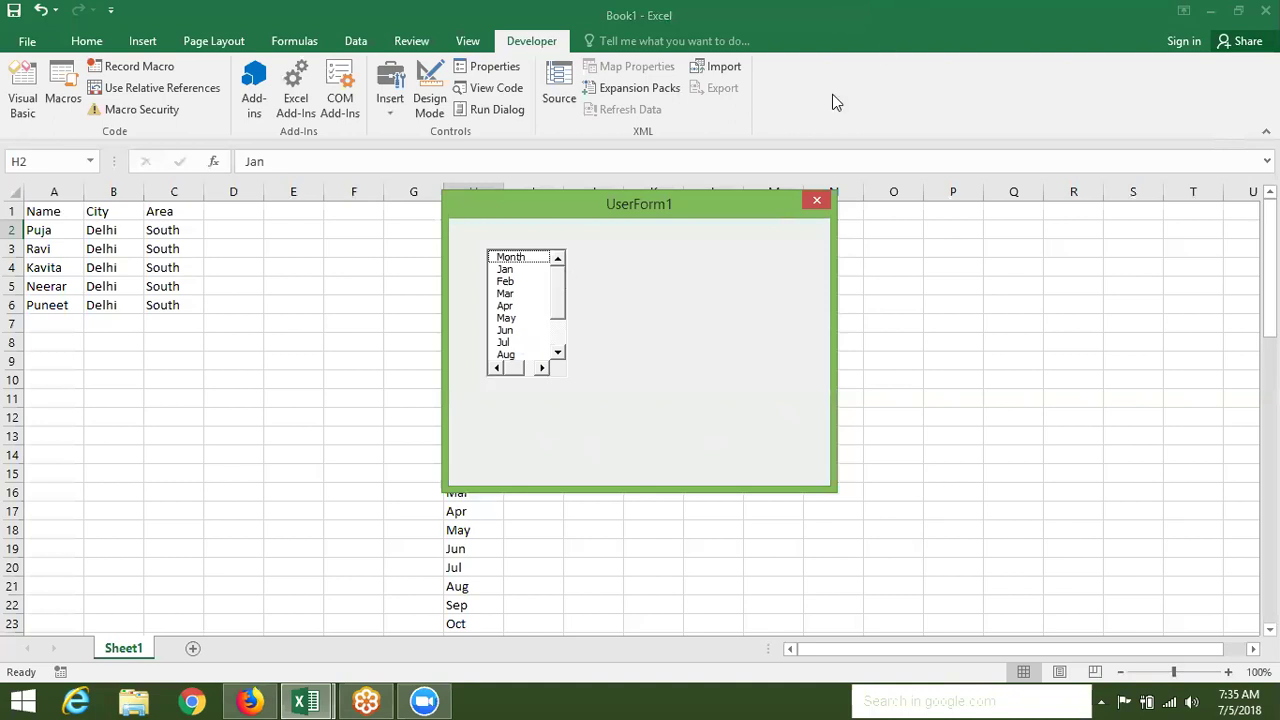
Close the running UserForm1 and put the cursor back in the UserForm_Click procedure
left_click(813, 203)
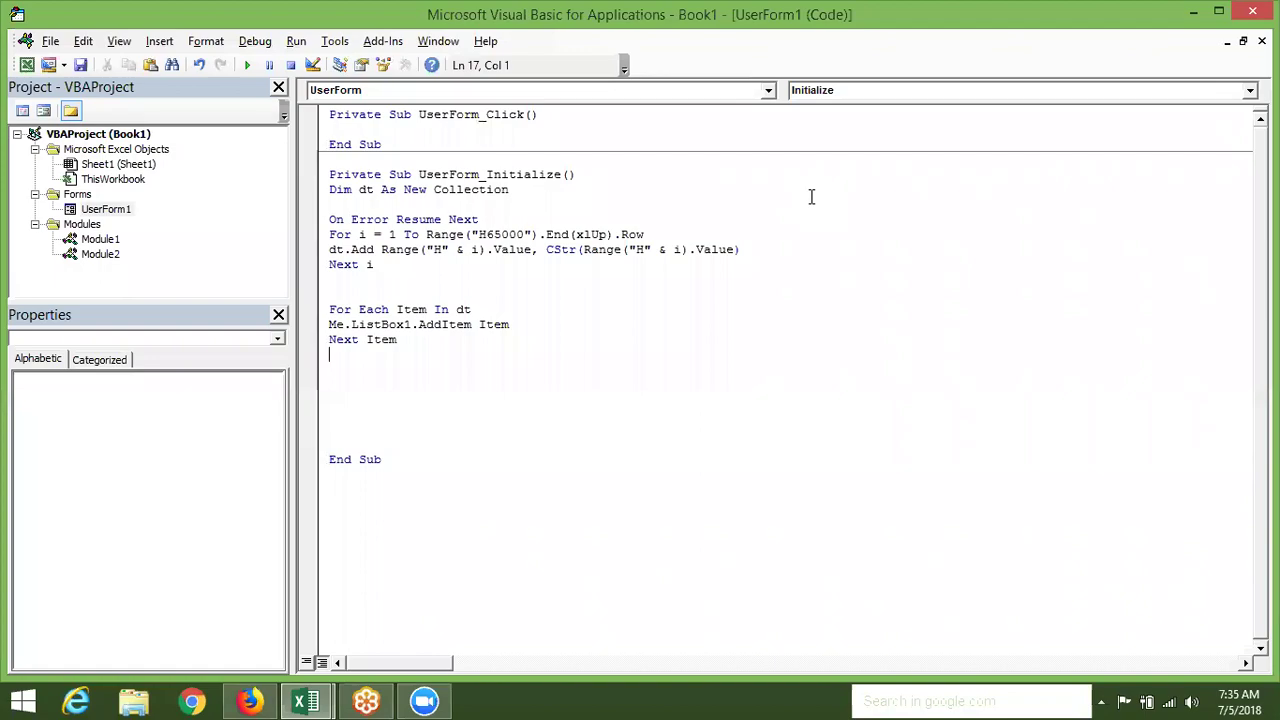
key("alt+F11")
key("alt+F11")
left_click(387, 114)
Add the lines d = 10 and d = 20 inside UserForm_Click
left_click(362, 126)
key("Return")
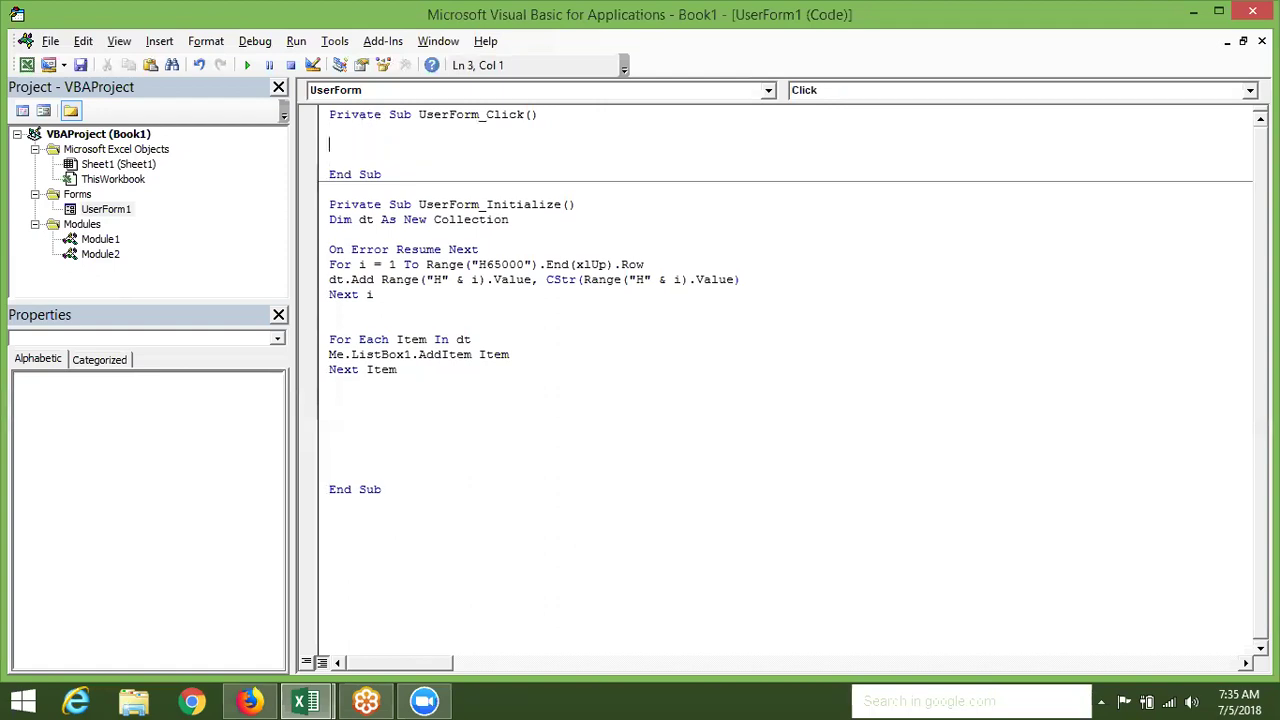
type("d = 10")
key("Return")
type("d = ")
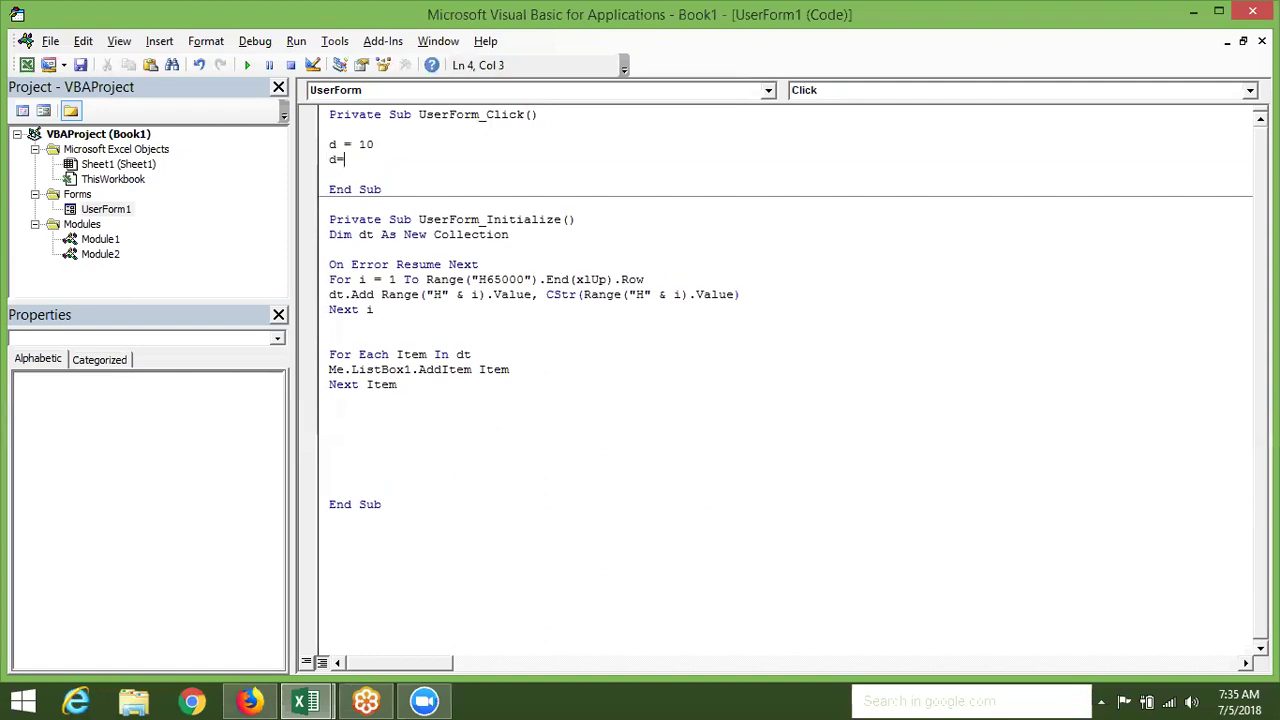
type("20")
key("Return")
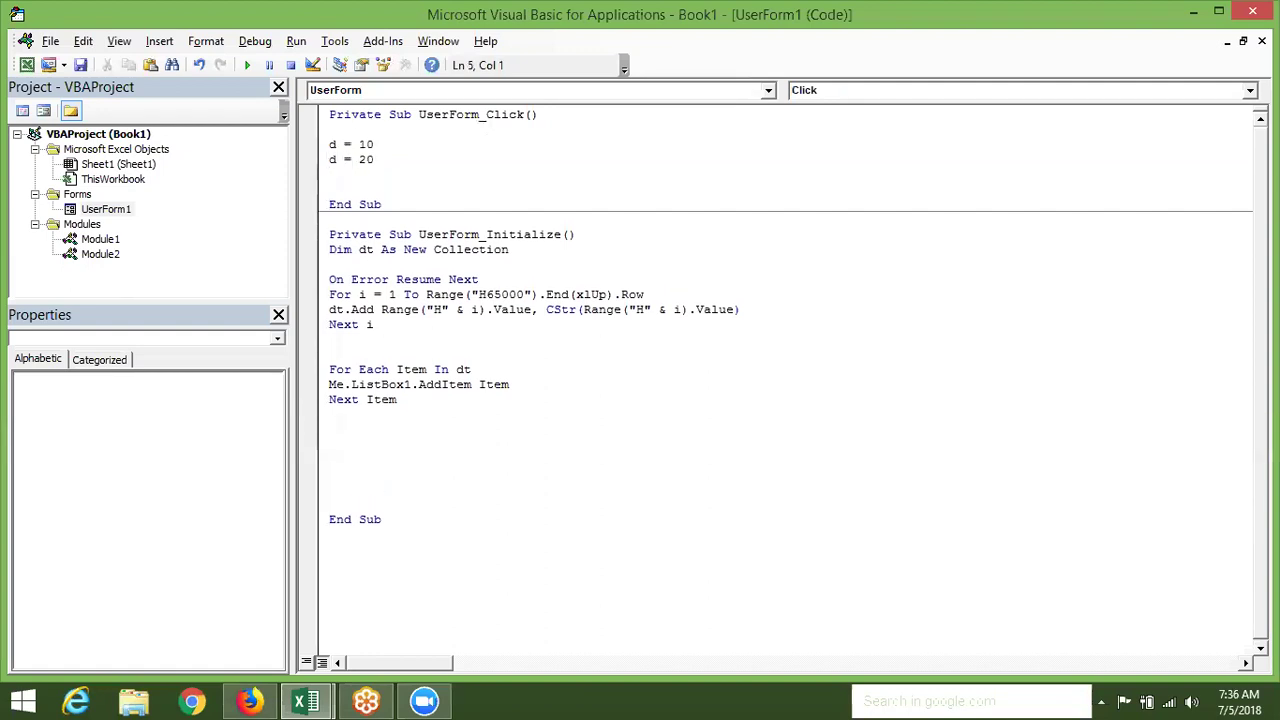
key("Up")
key("Up")
key("shift+Down")
key("shift+Down")
key("Right")
key("Return")
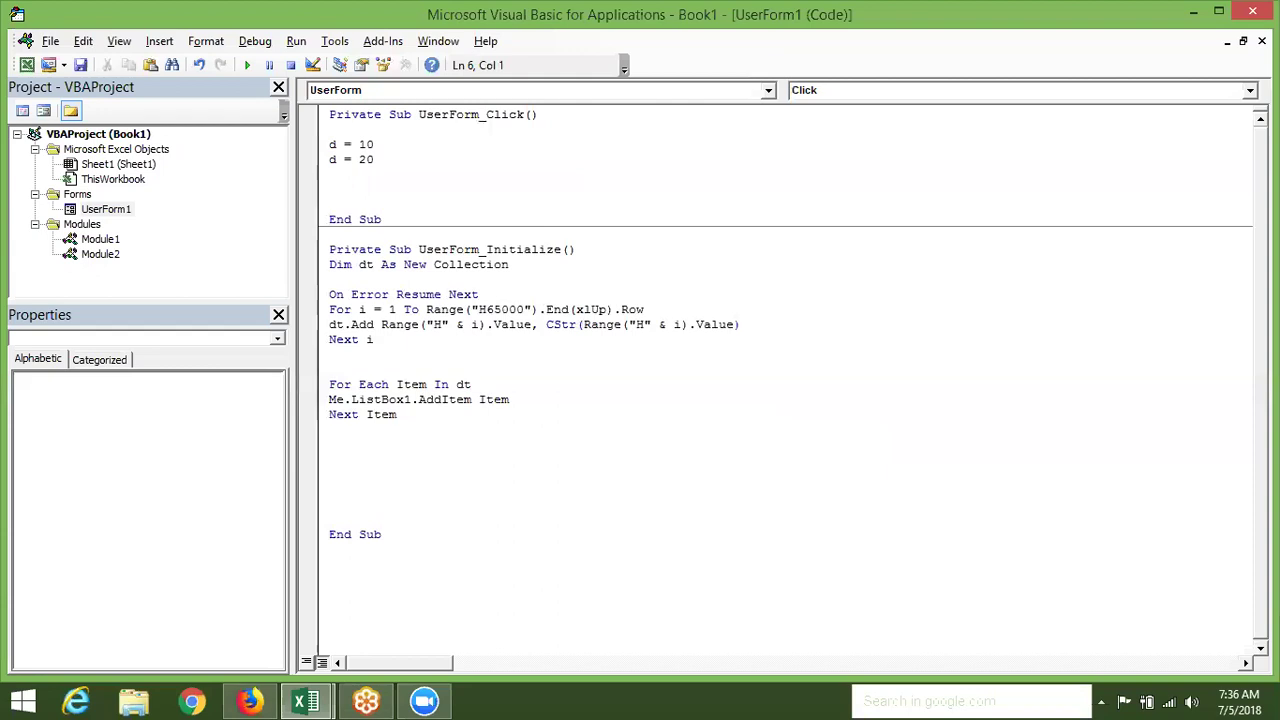
Declare Dim d(1 To 5) and assign d(1) = 10, d(2) = 20, d(3) = 10
type("di")
type("d")
type("(1 to ")
type("5)")
key("Return")
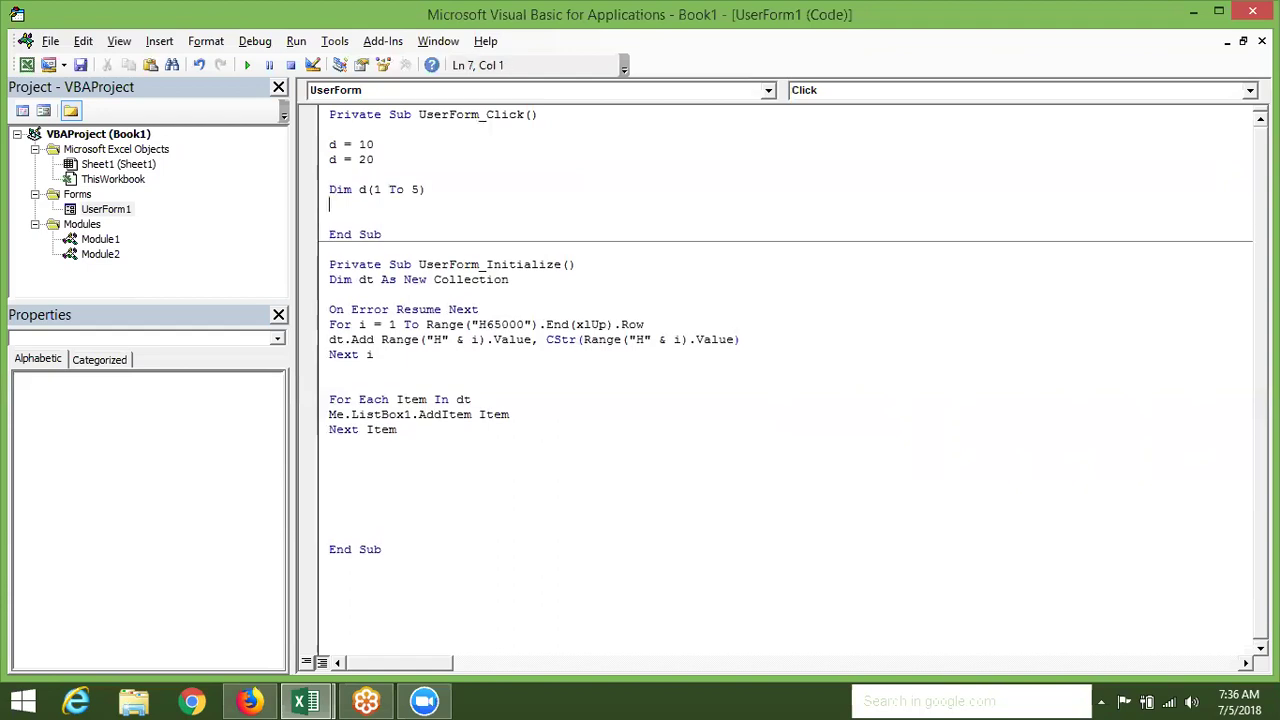
key("Return")
type("d")
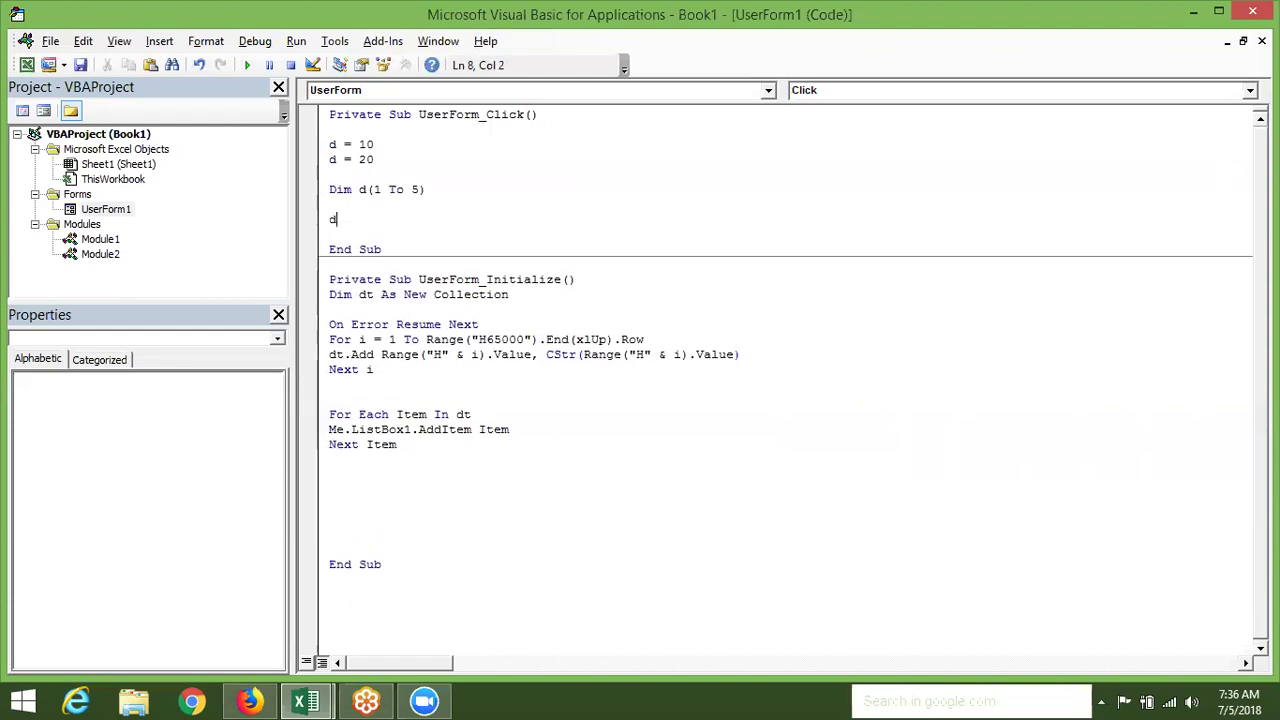
type("(1) ")
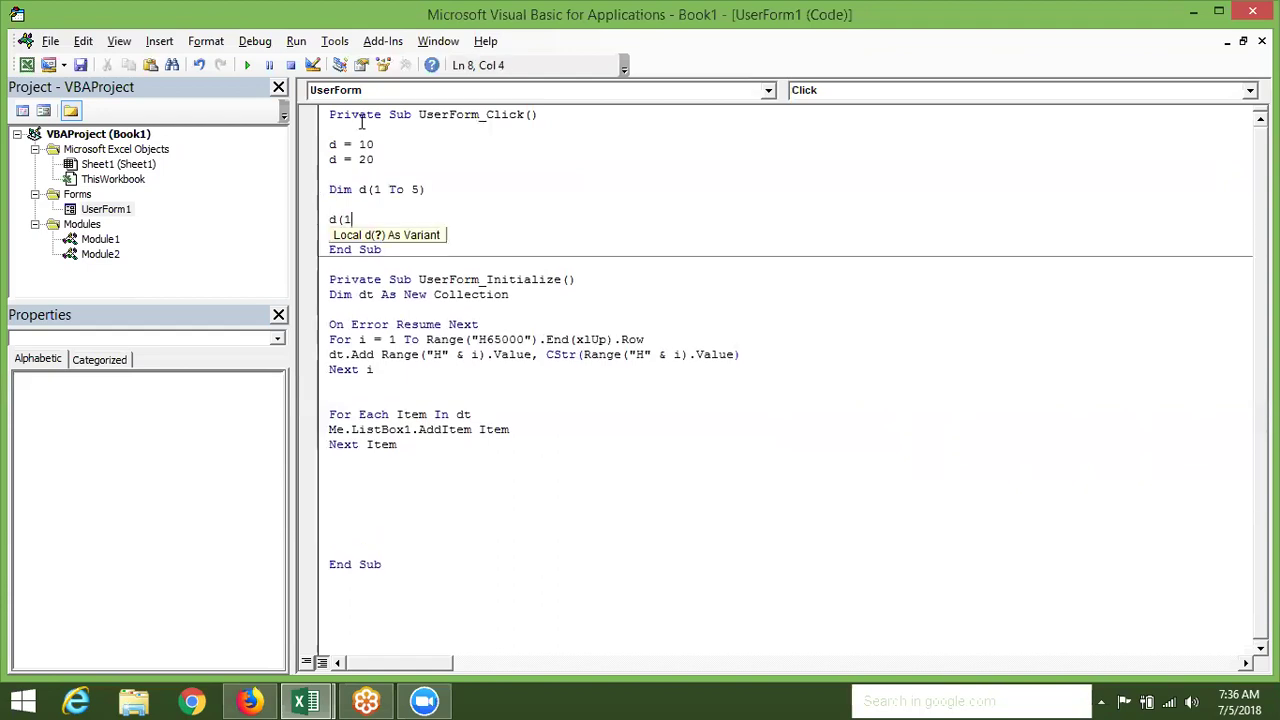
type("= 10")
key("Return")
type("d(2) = ")
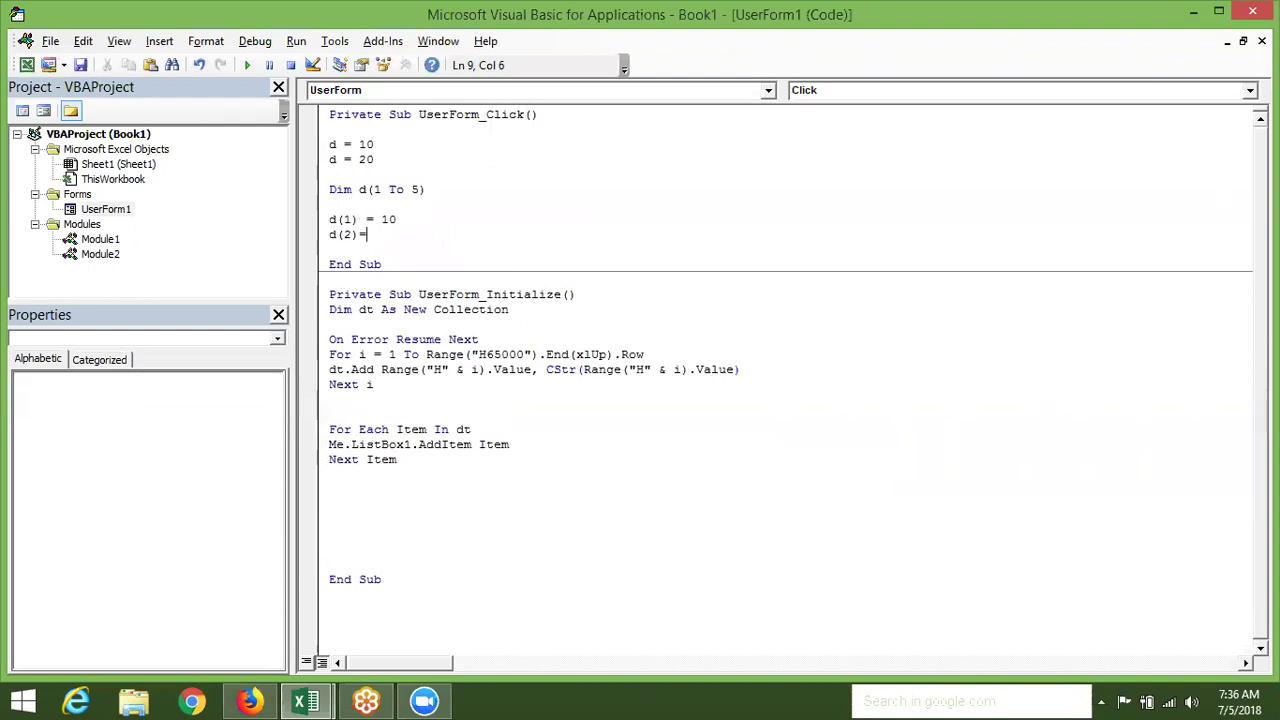
type("20")
key("Return")
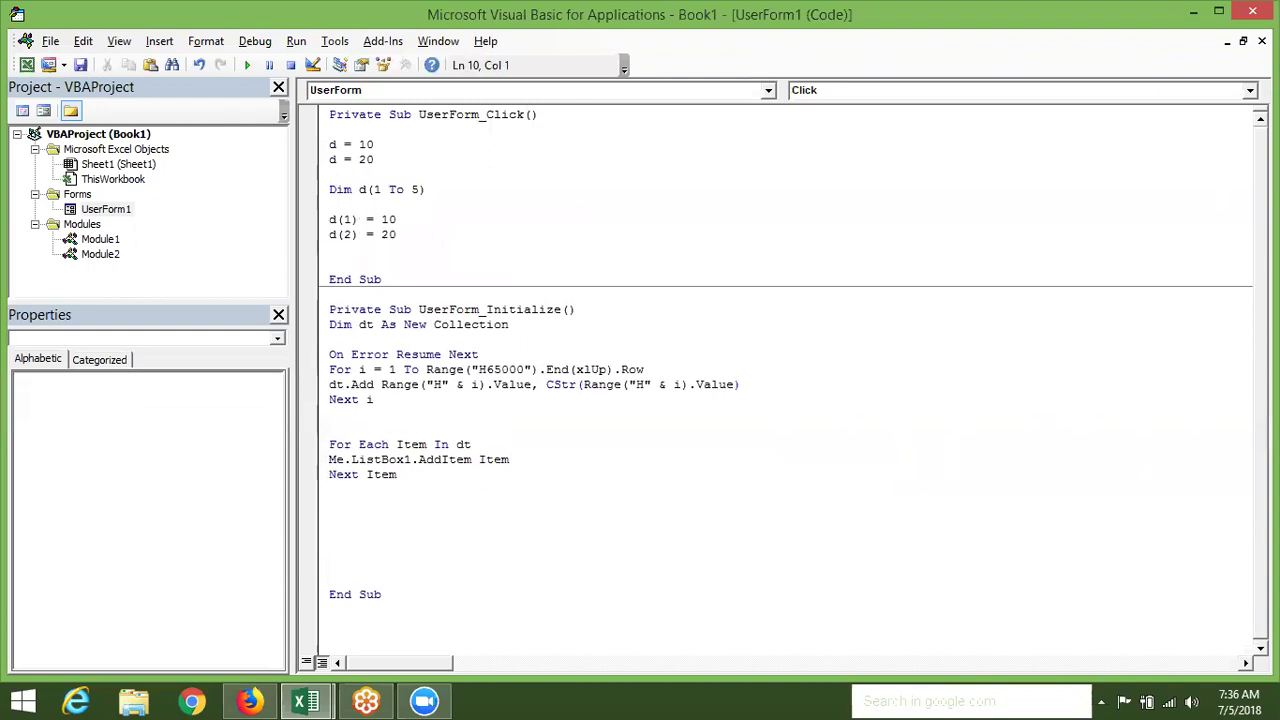
type("d")
type("(3")
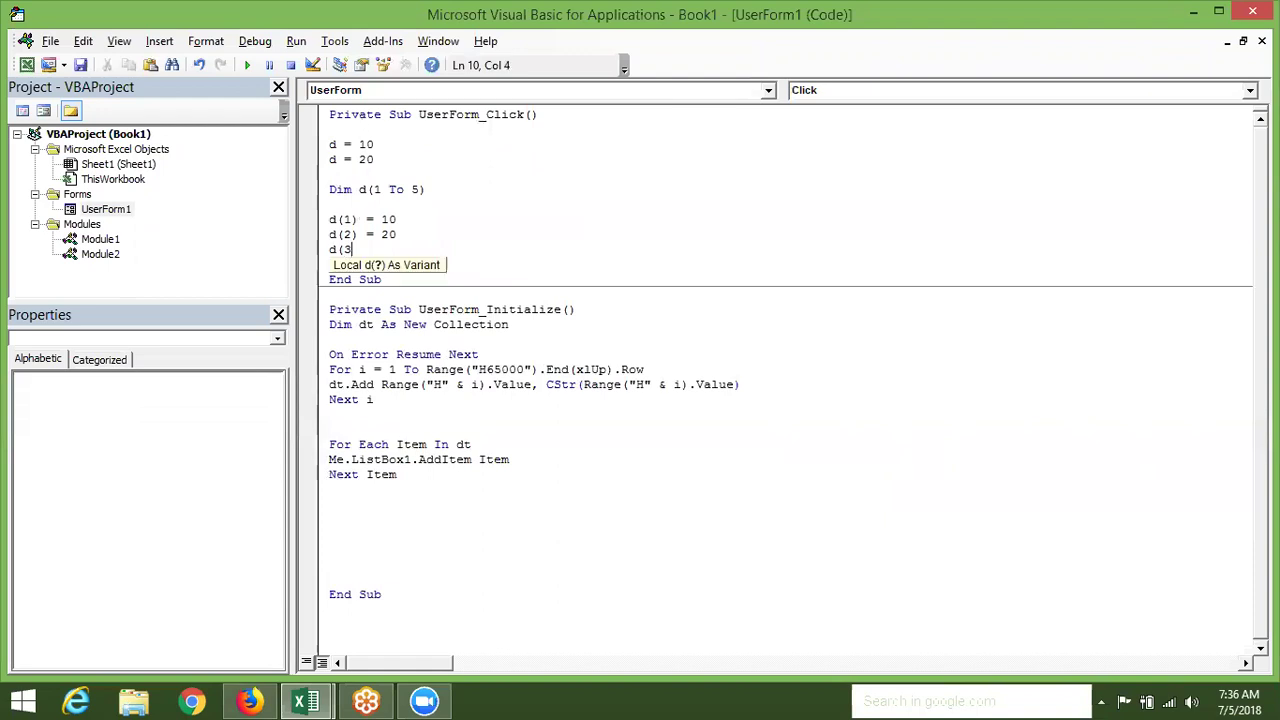
type(") = 10")
key("Return")
Highlight the three array assignments and leave a fresh blank line beneath them
left_click(329, 249)
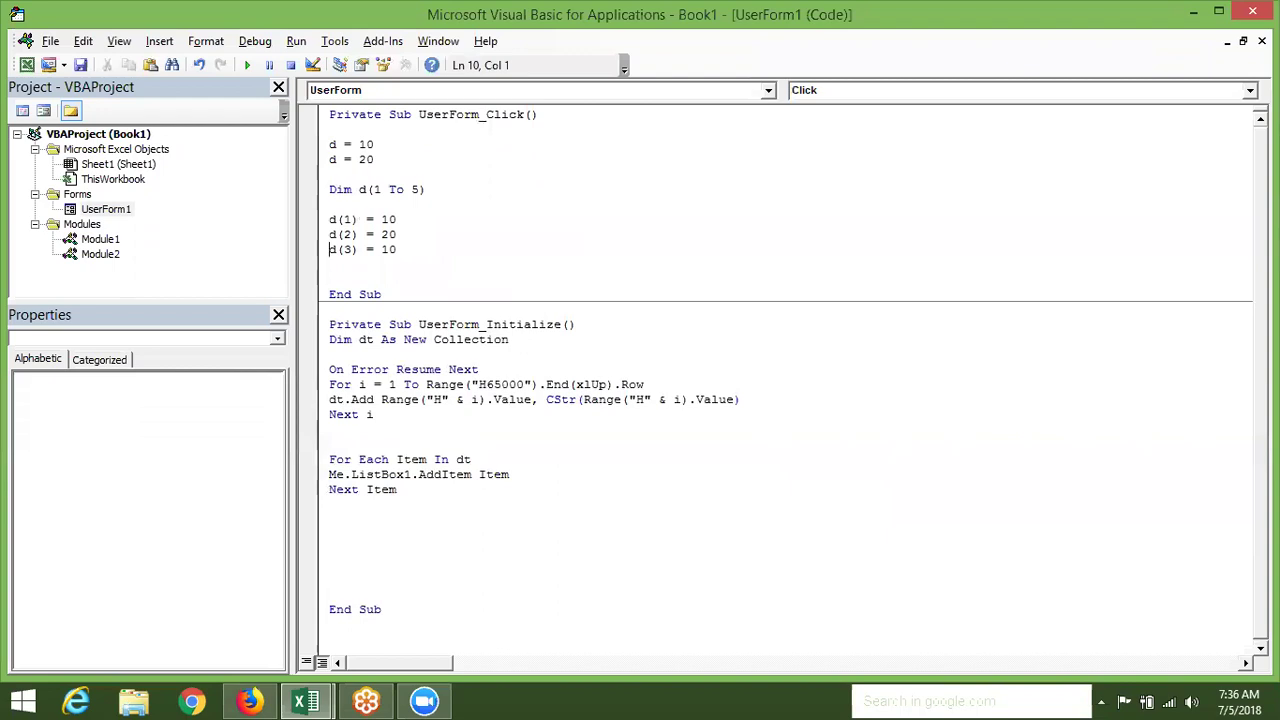
key("Up")
key("Up")
key("shift+Down")
key("shift+Down")
key("shift+Down")
left_click(329, 264)
key("Down")
key("Return")
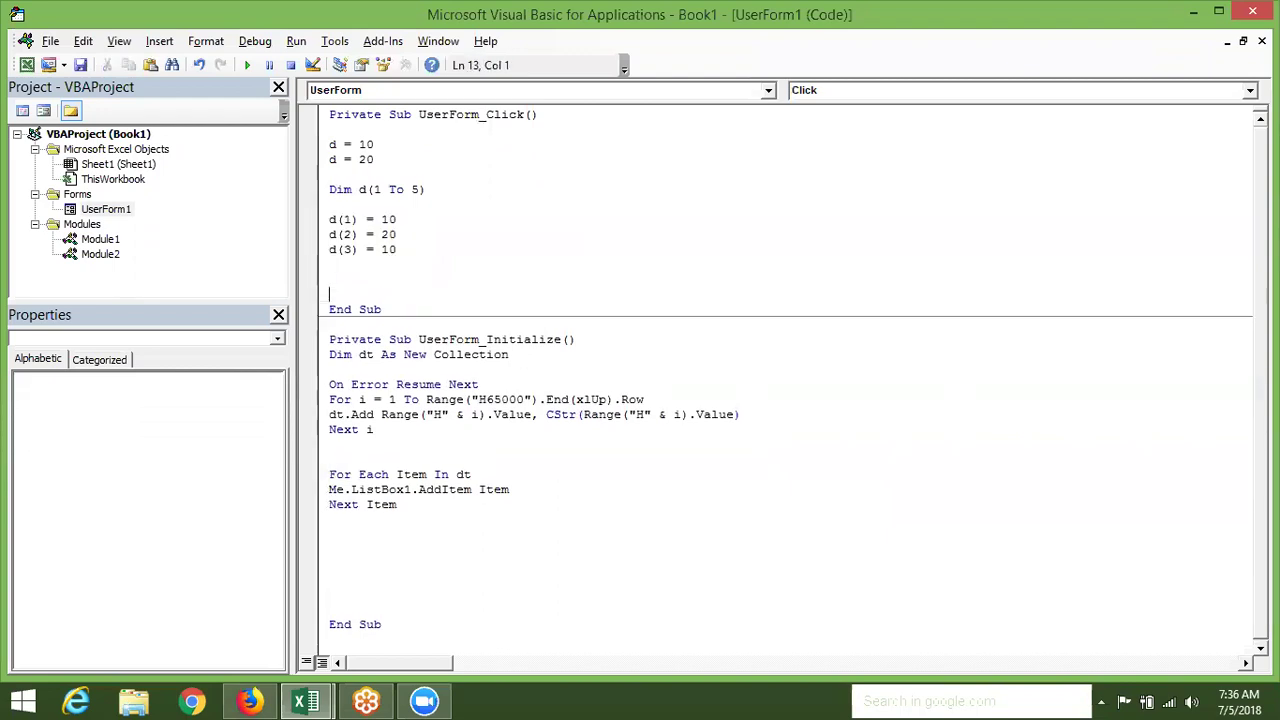
left_click(329, 249)
key("shift+Down")
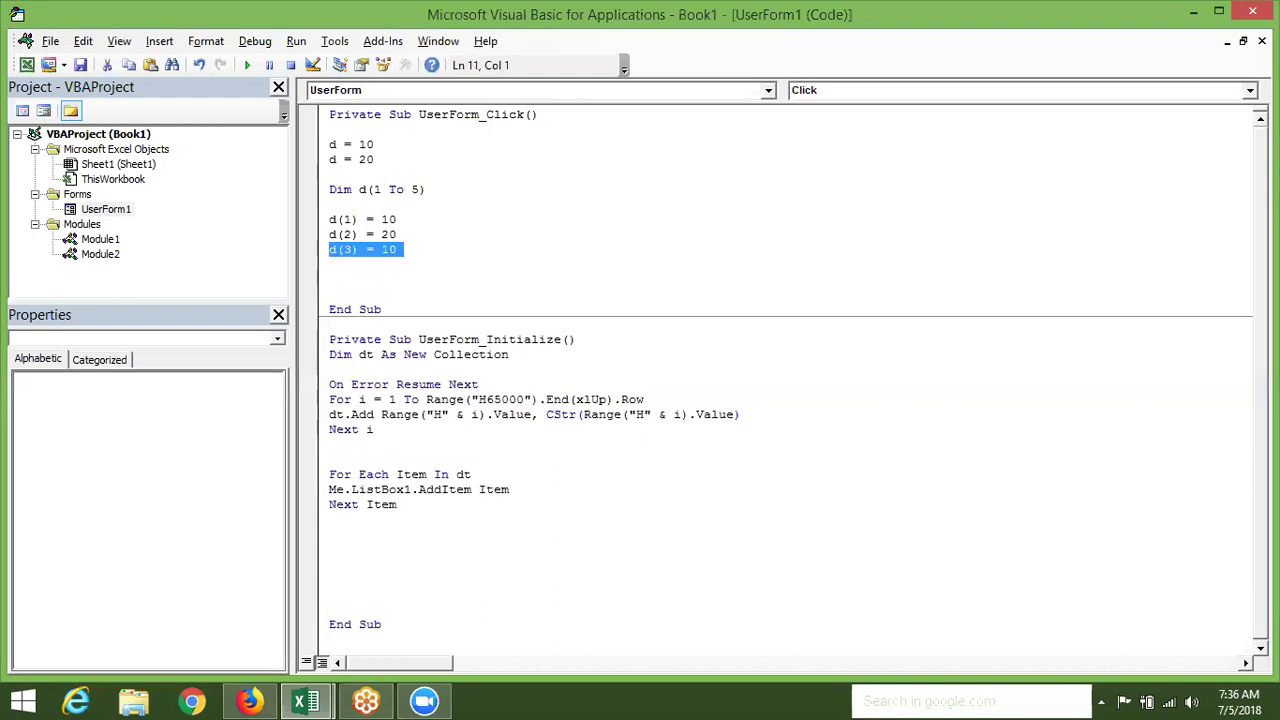
left_click(329, 264)
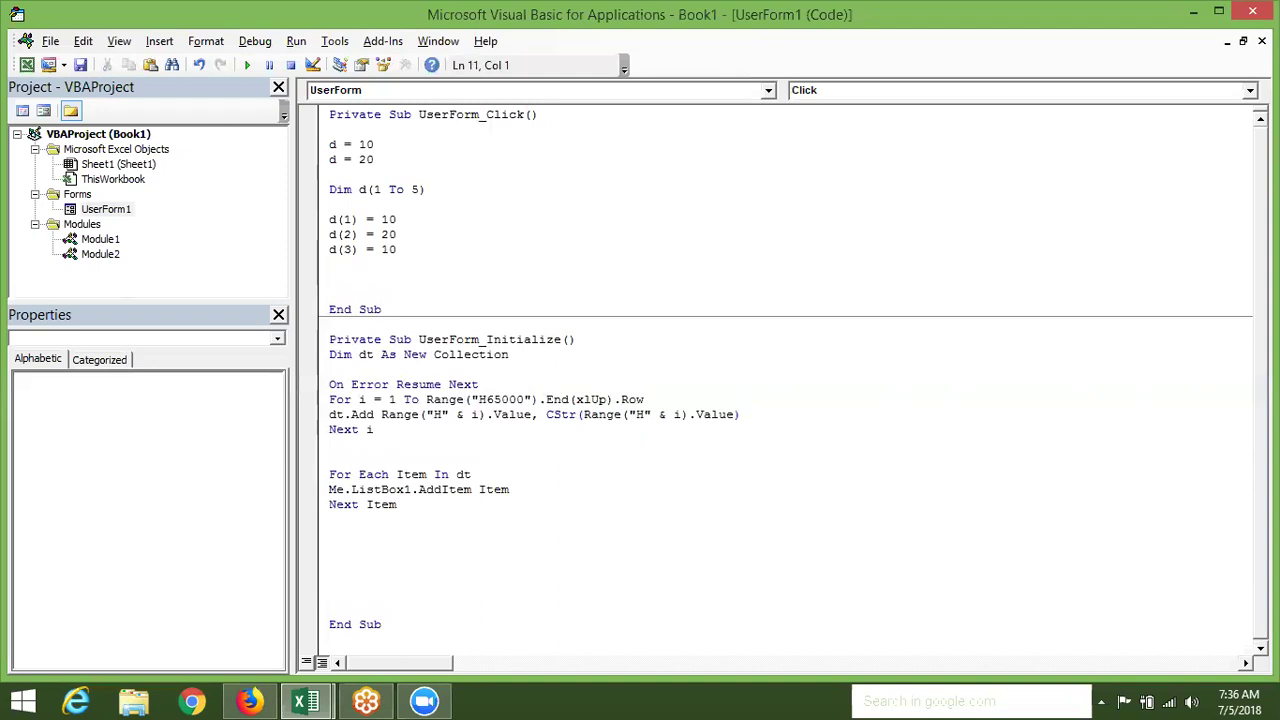
key("Return")
Declare Dim dt As New Collection, leaving a blank line below it
type("dim dt a")
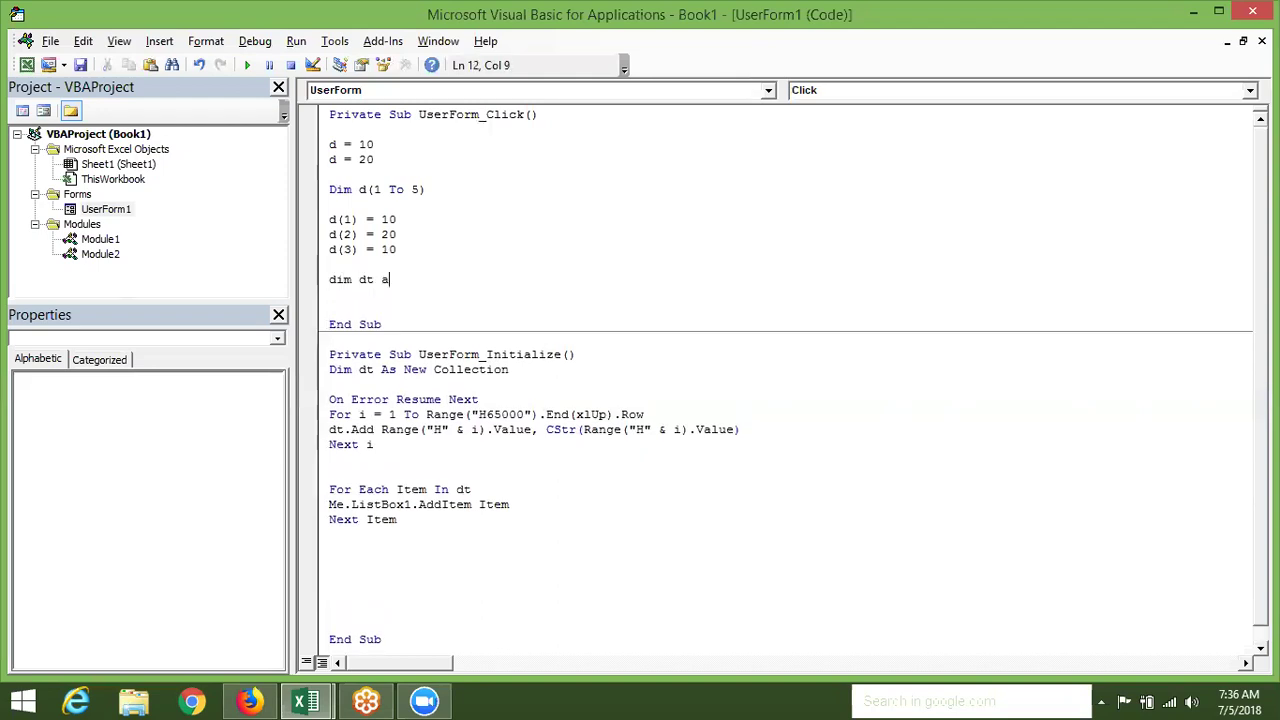
type("s new ")
type("co")
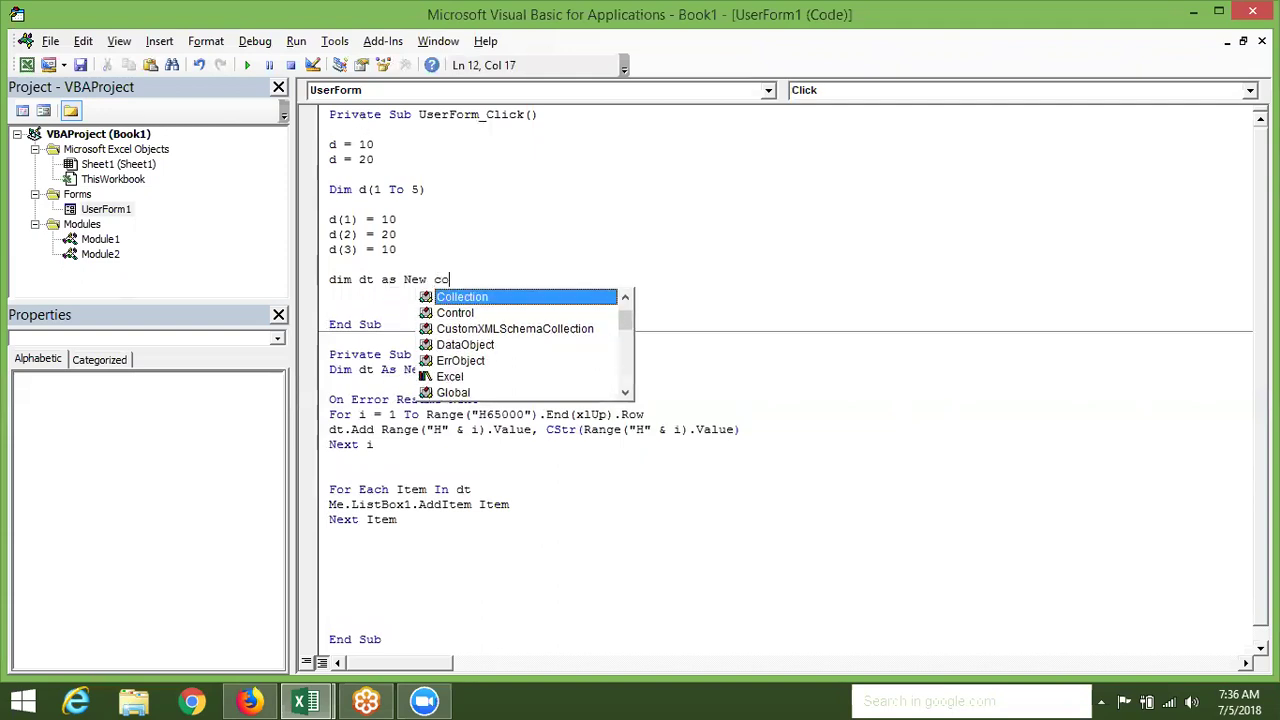
key("Tab")
key("Return")
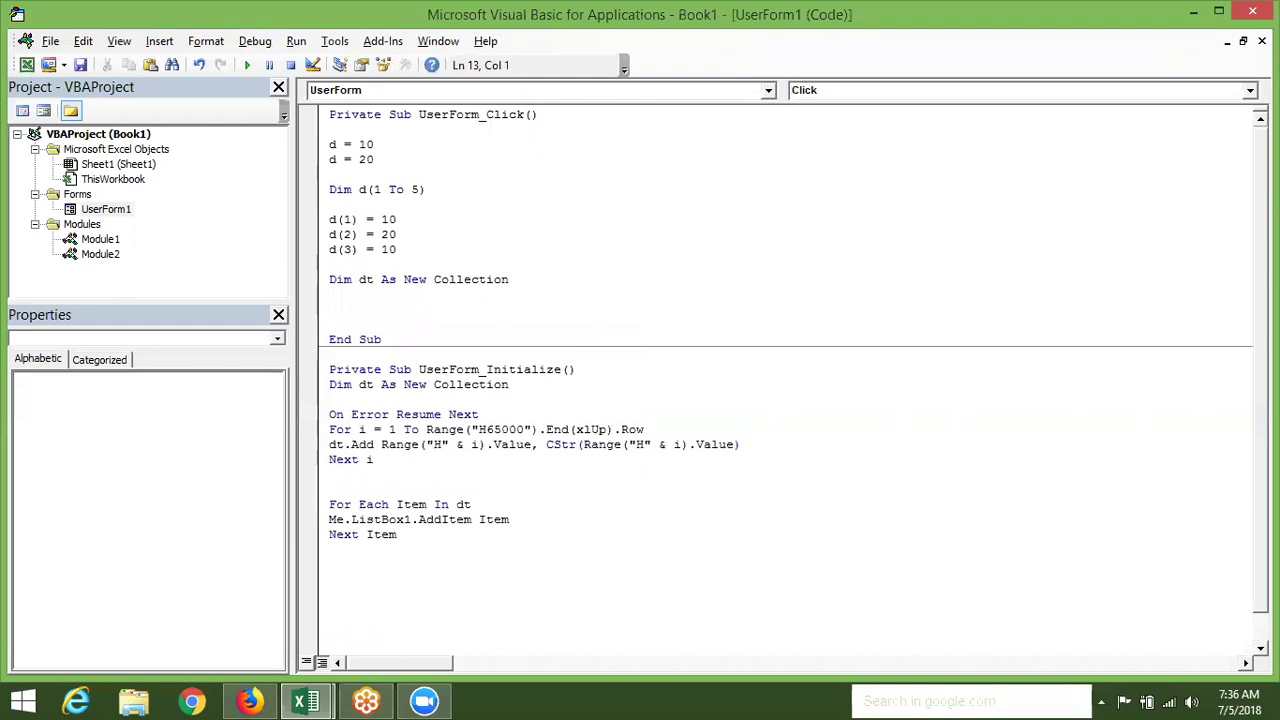
key("Return")
Write dt.Add 10, CStr(10), adding the missing comma after the compile error
type("dt.")
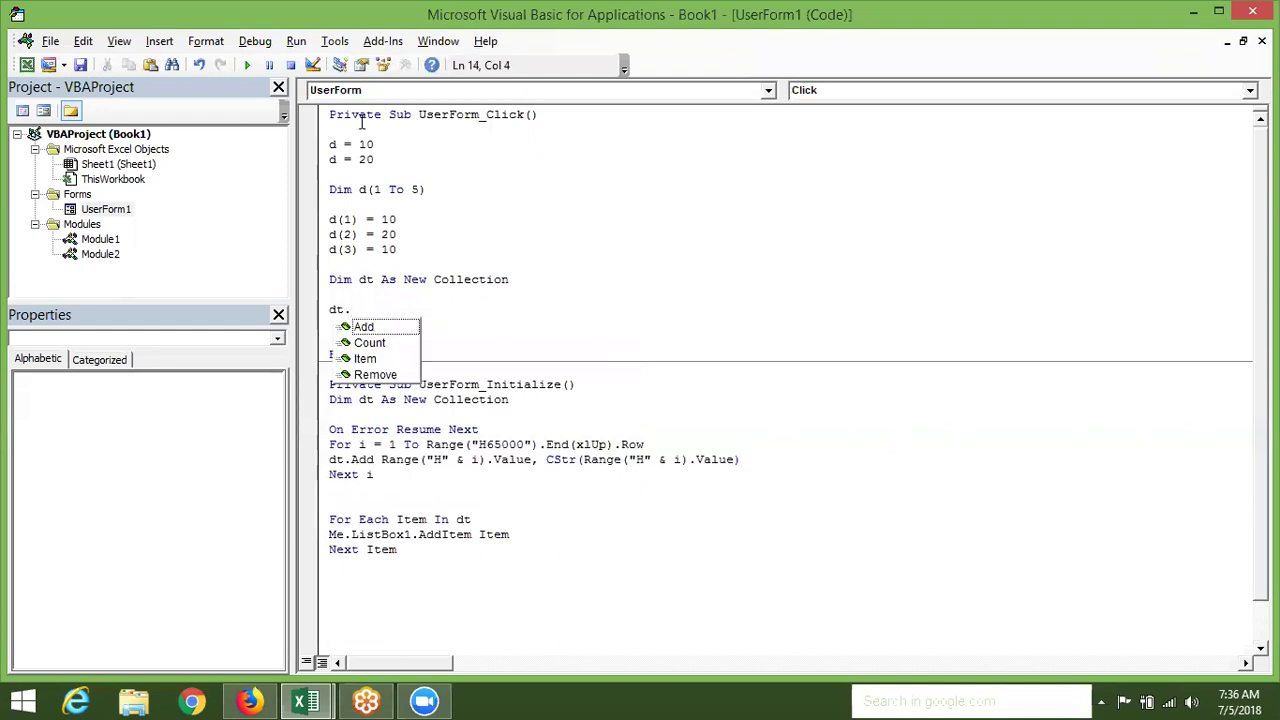
key("Tab")
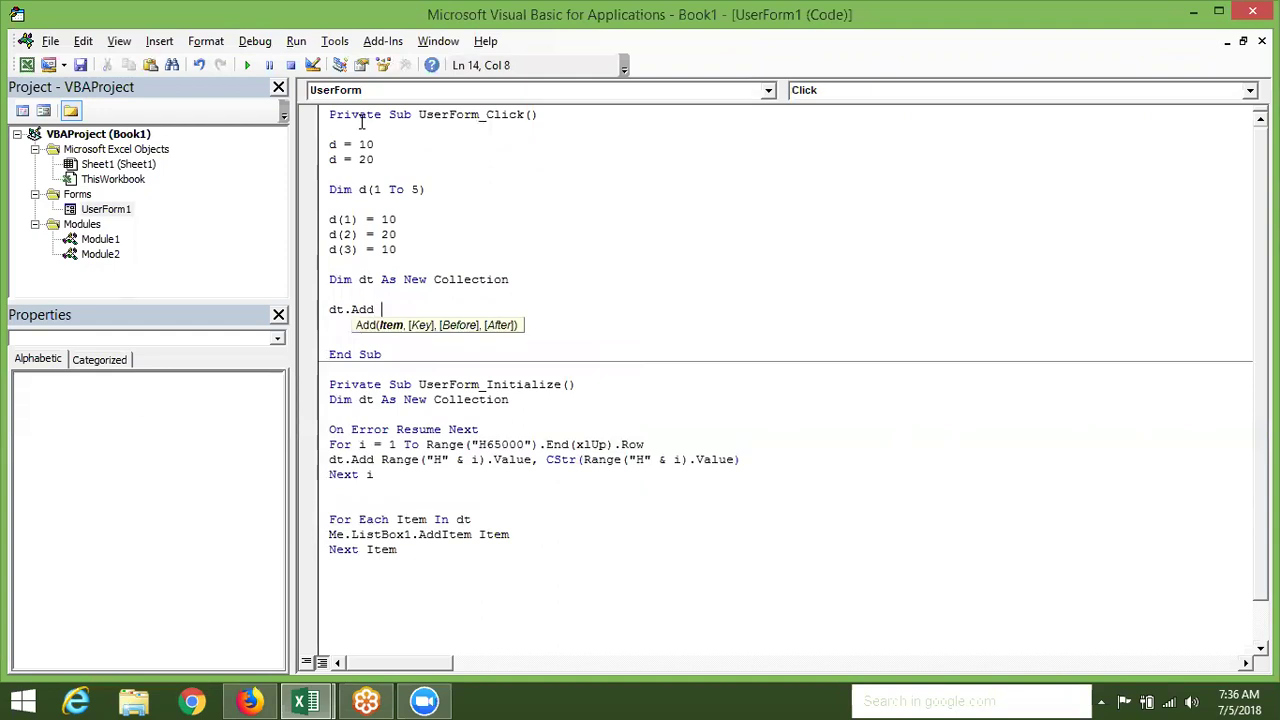
type("10")
key("Return")
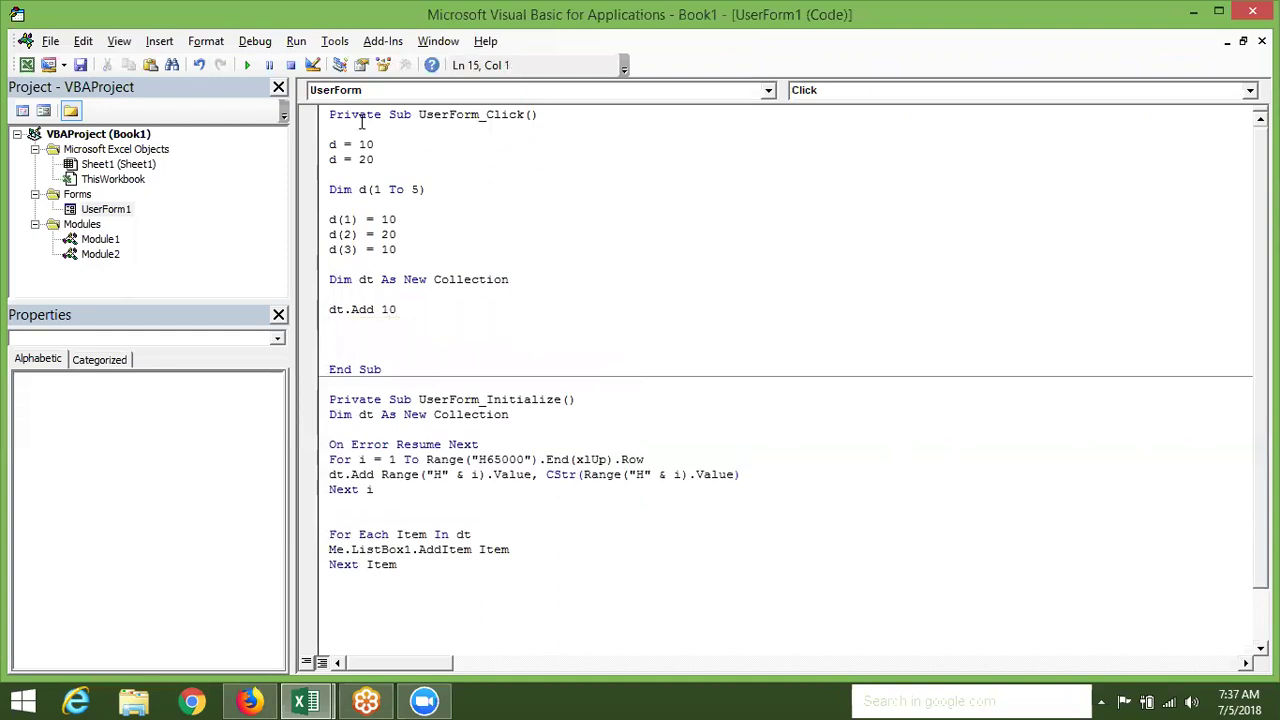
key("BackSpace")
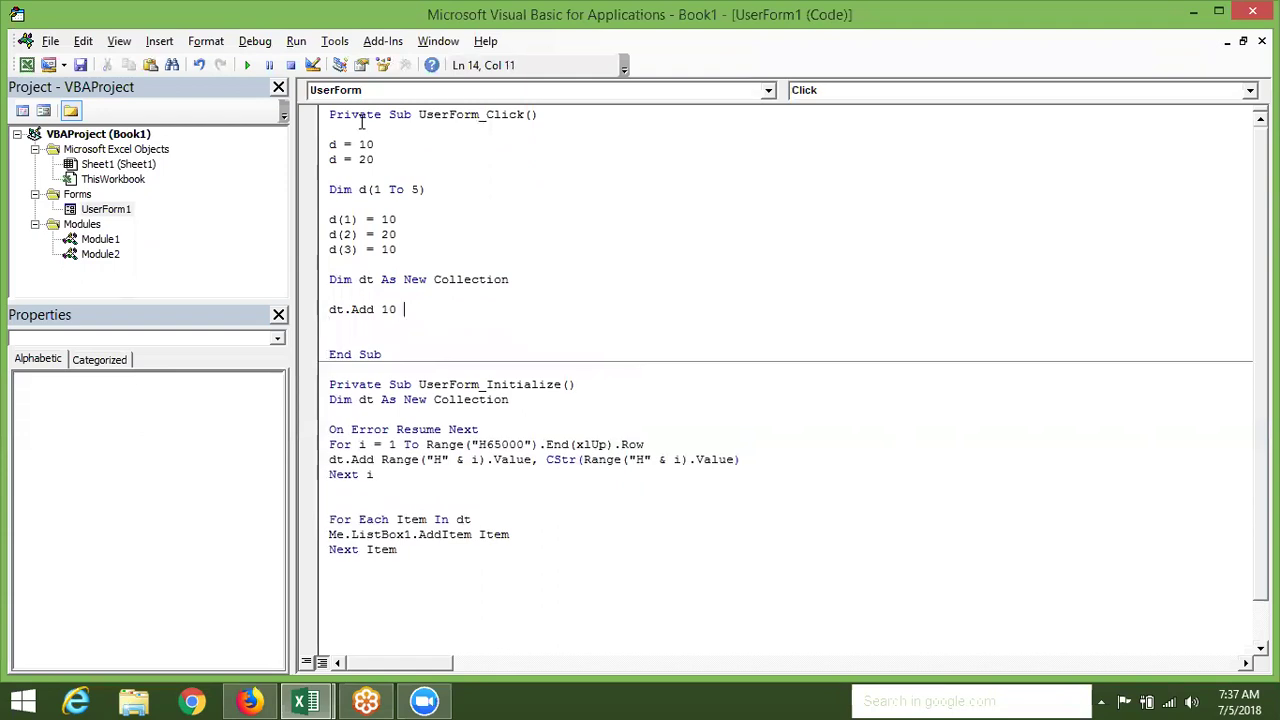
type("cstr(")
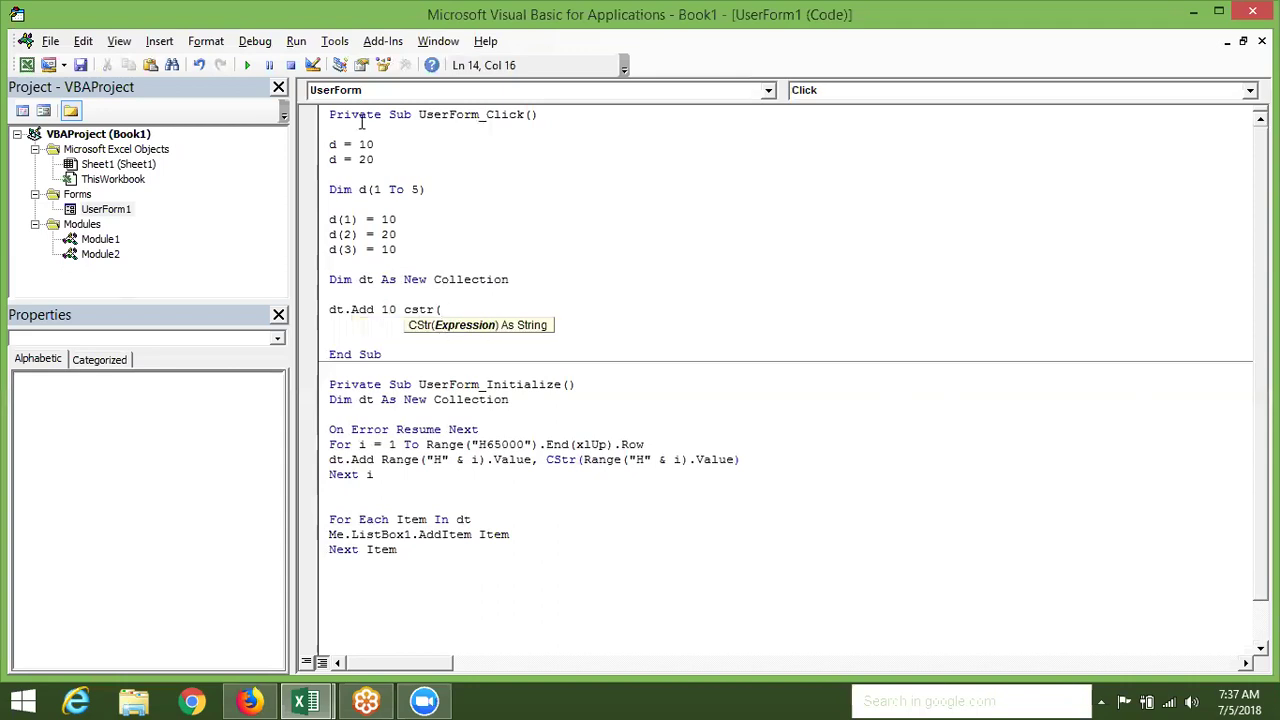
type("10")
type(")")
key("Return")
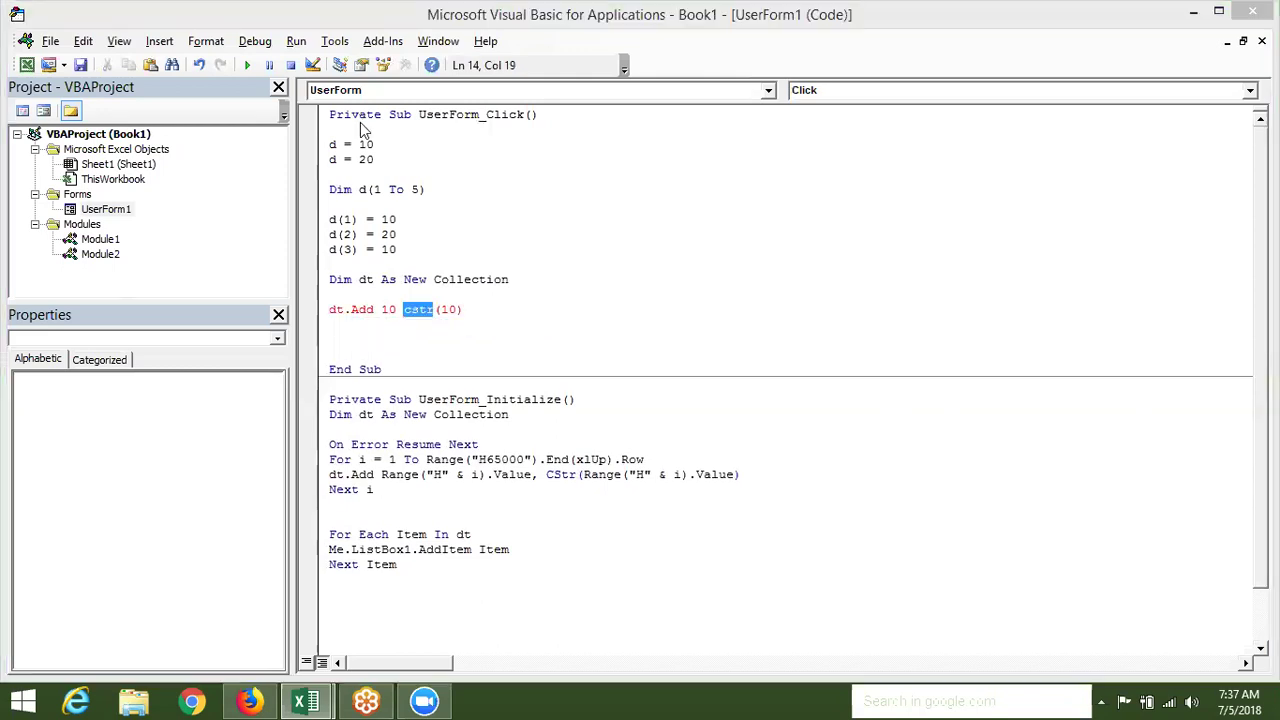
key("Return")
key("Left")
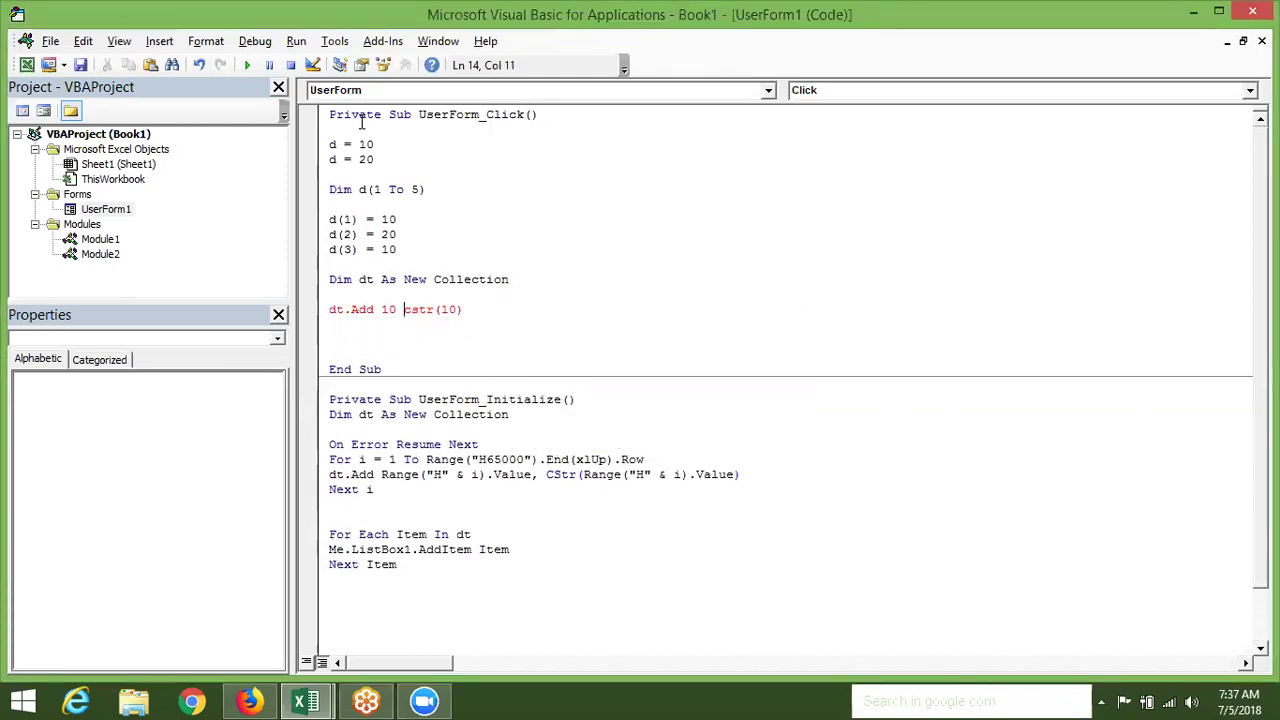
type(",")
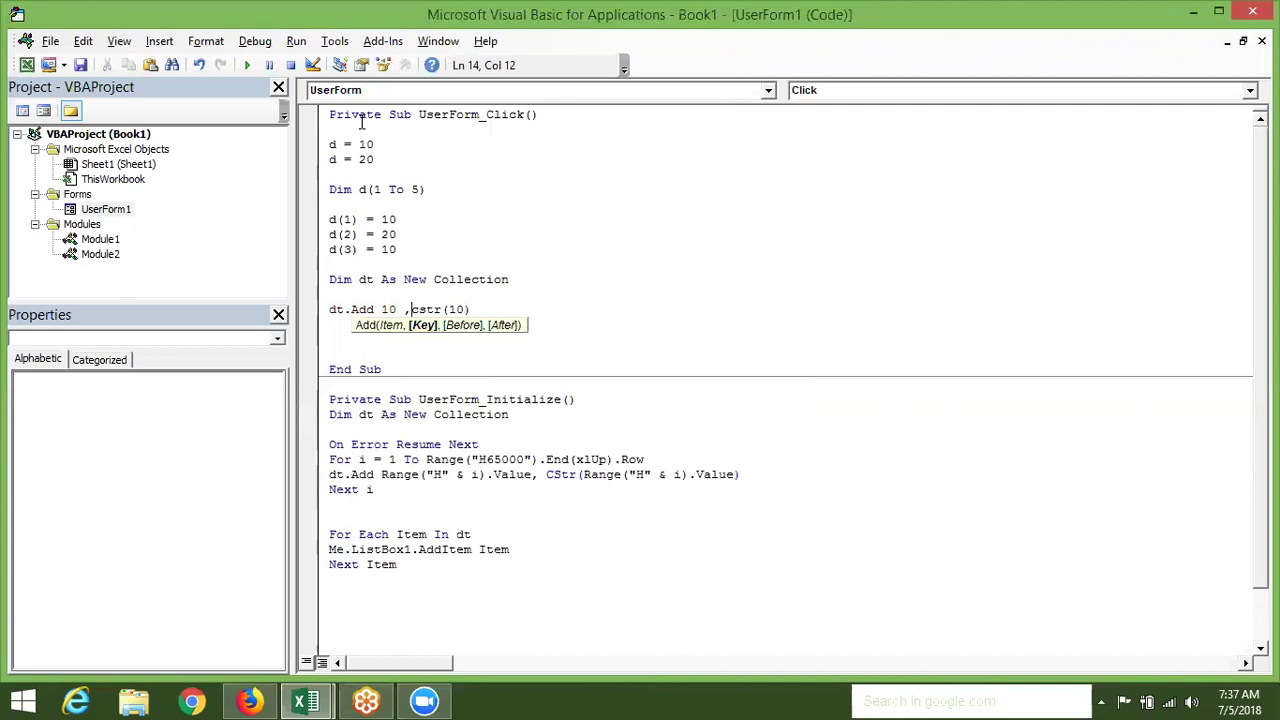
key("Down")
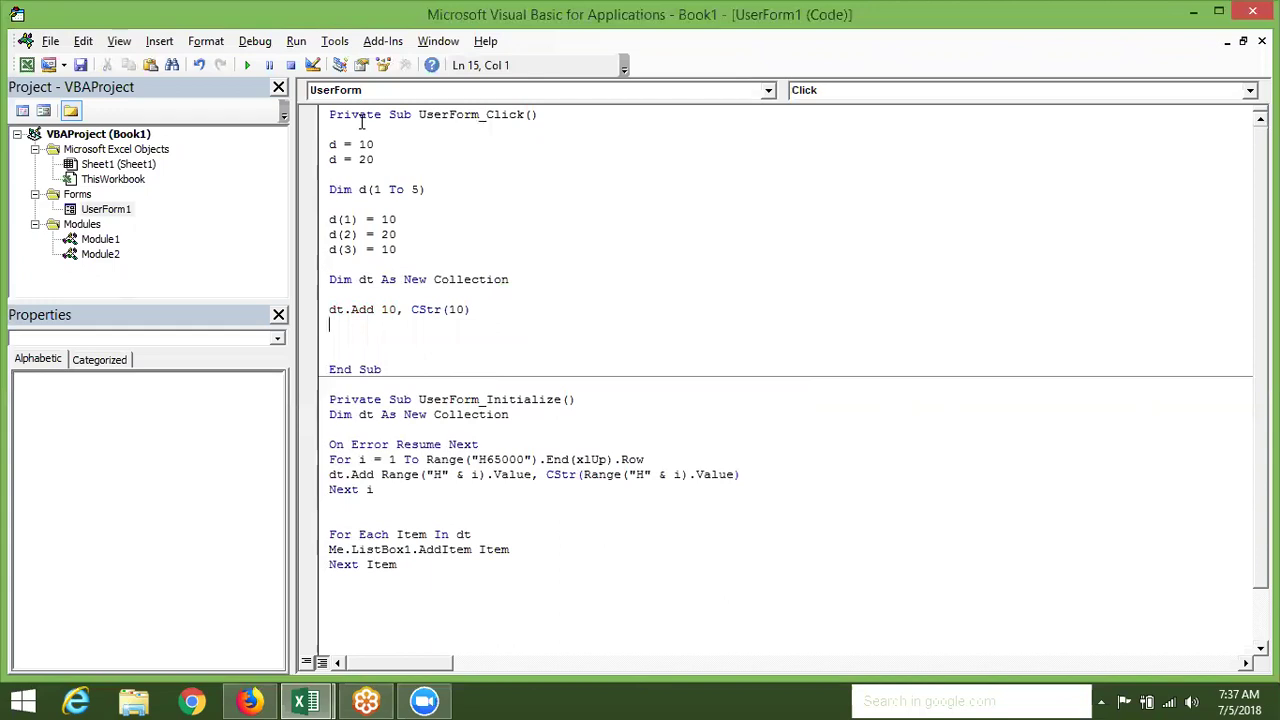
Write dt.Add 20, CStr(20), again inserting the missing comma
type("dt.")
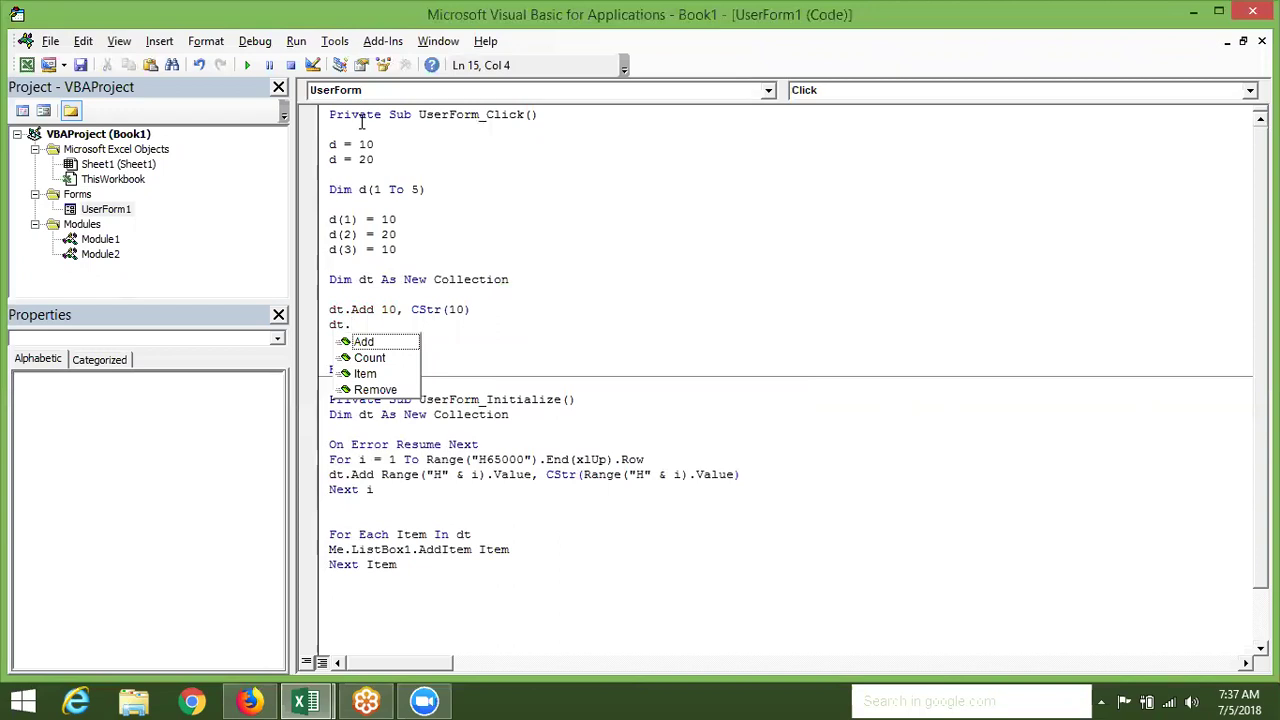
key("Down")
key("Tab")
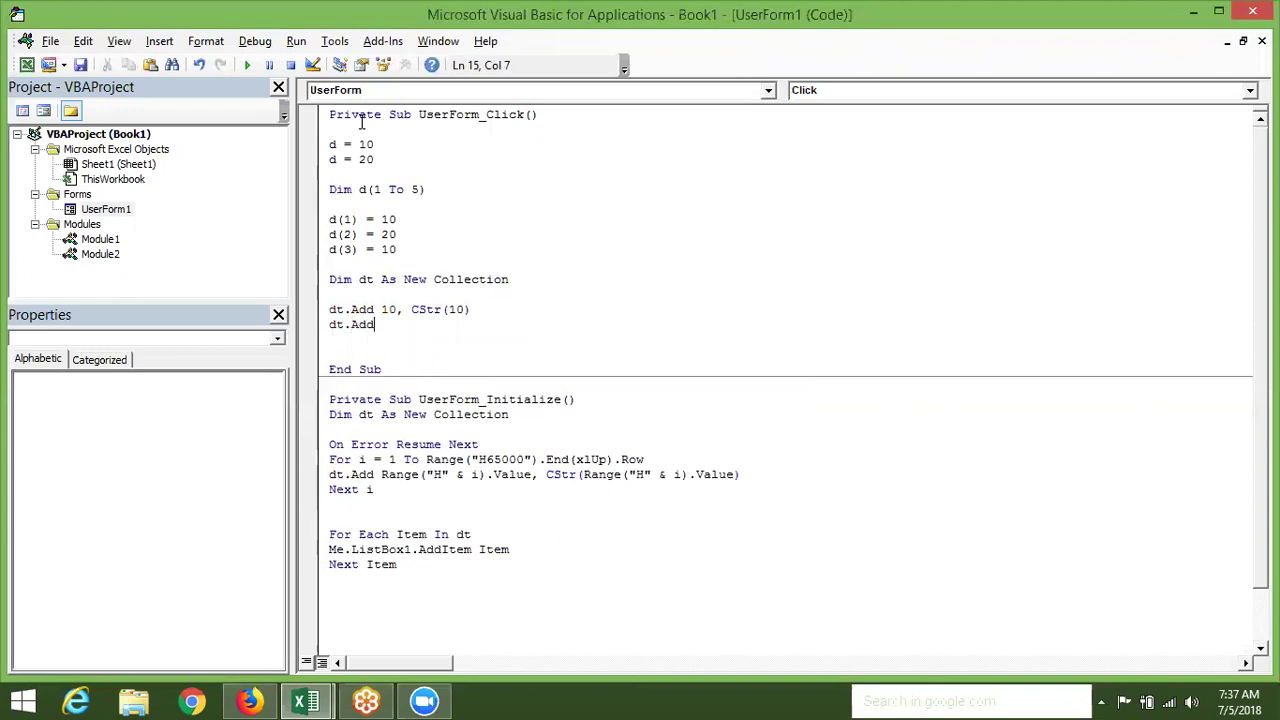
type("20 cstr")
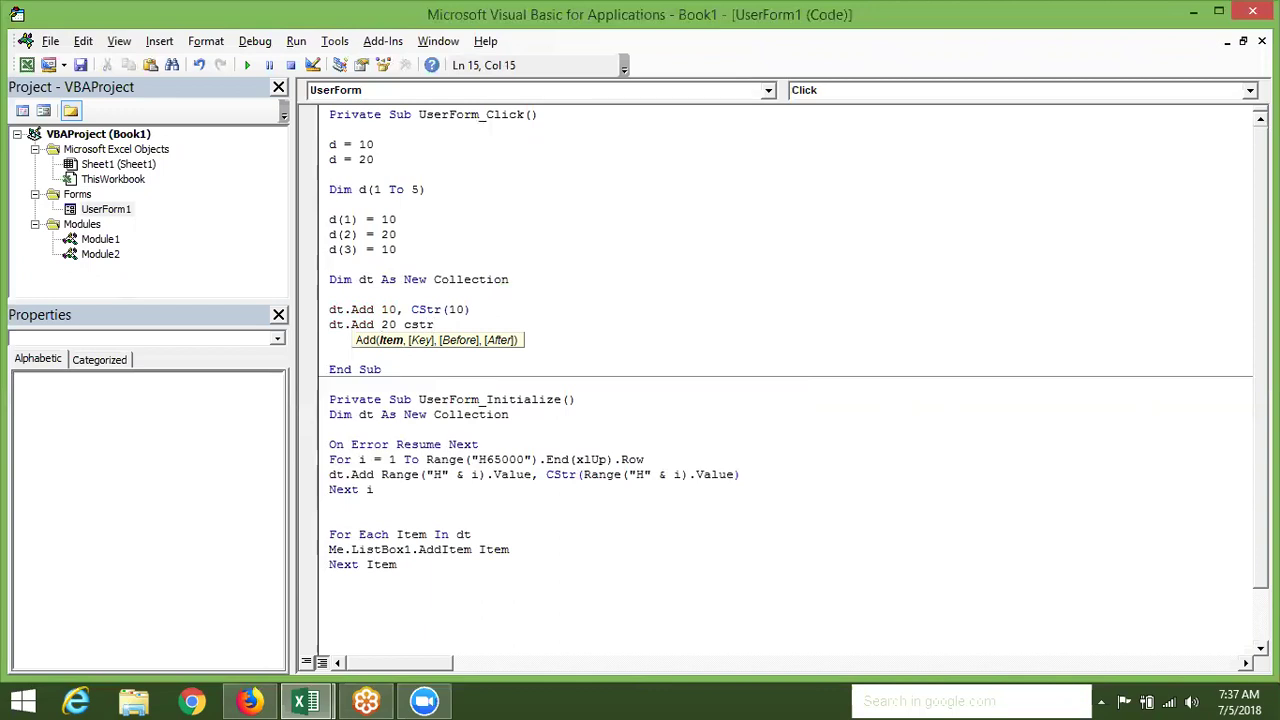
type("(20)")
key("Return")
key("Return")
key("Left")
type(",")
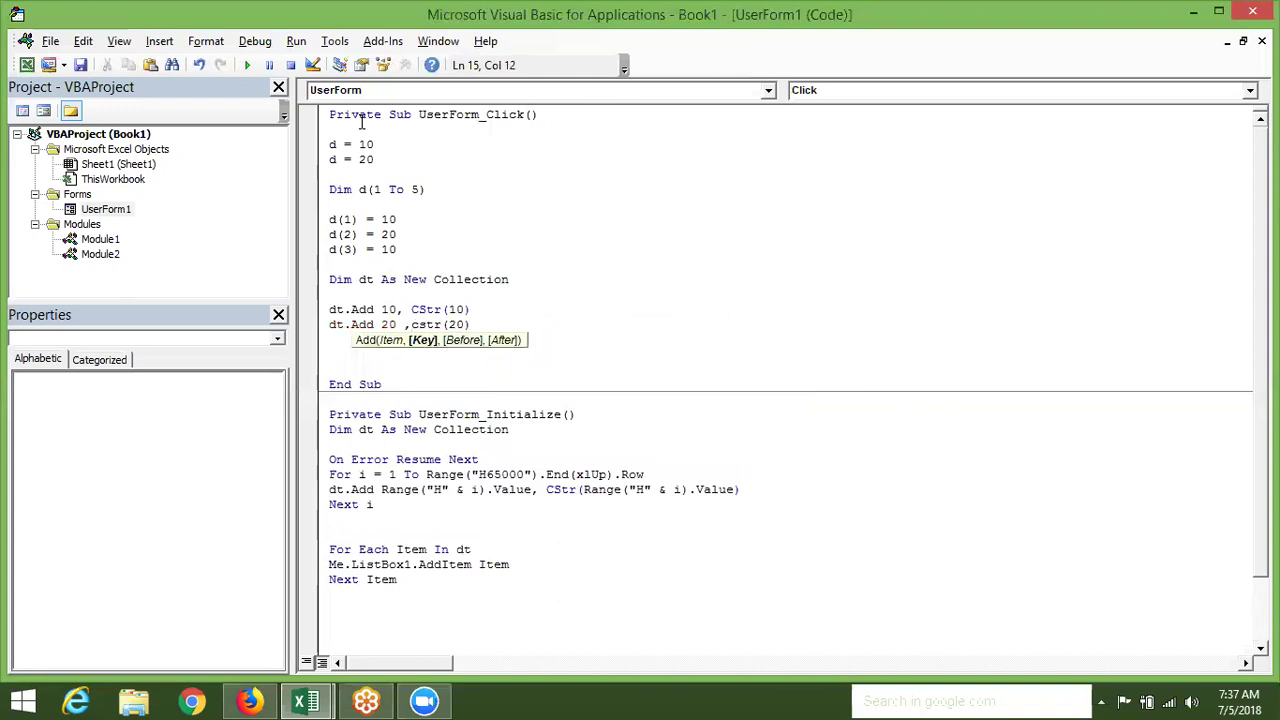
key("Down")
Duplicate the dt.Add 10 line below so 10 is added a second time
key("Up")
key("Up")
key("Left")
key("Left")
key("Left")
key("Left")
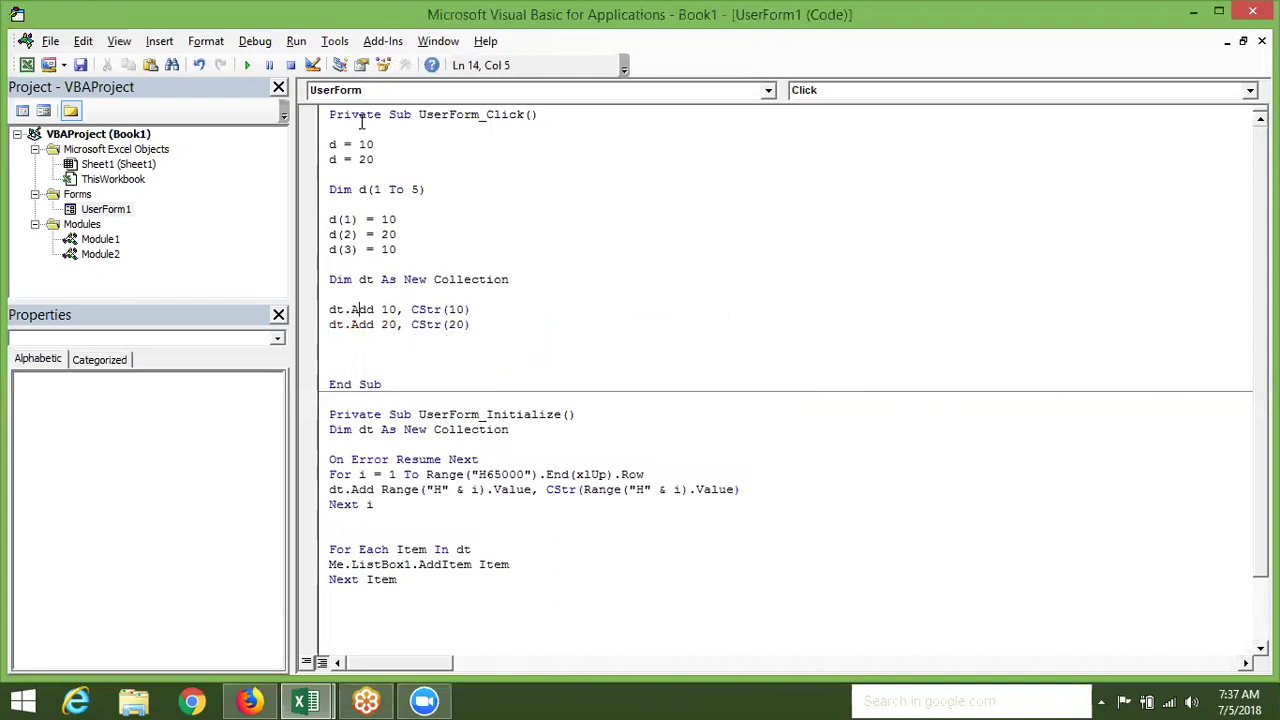
key("Home")
key("shift+Down")
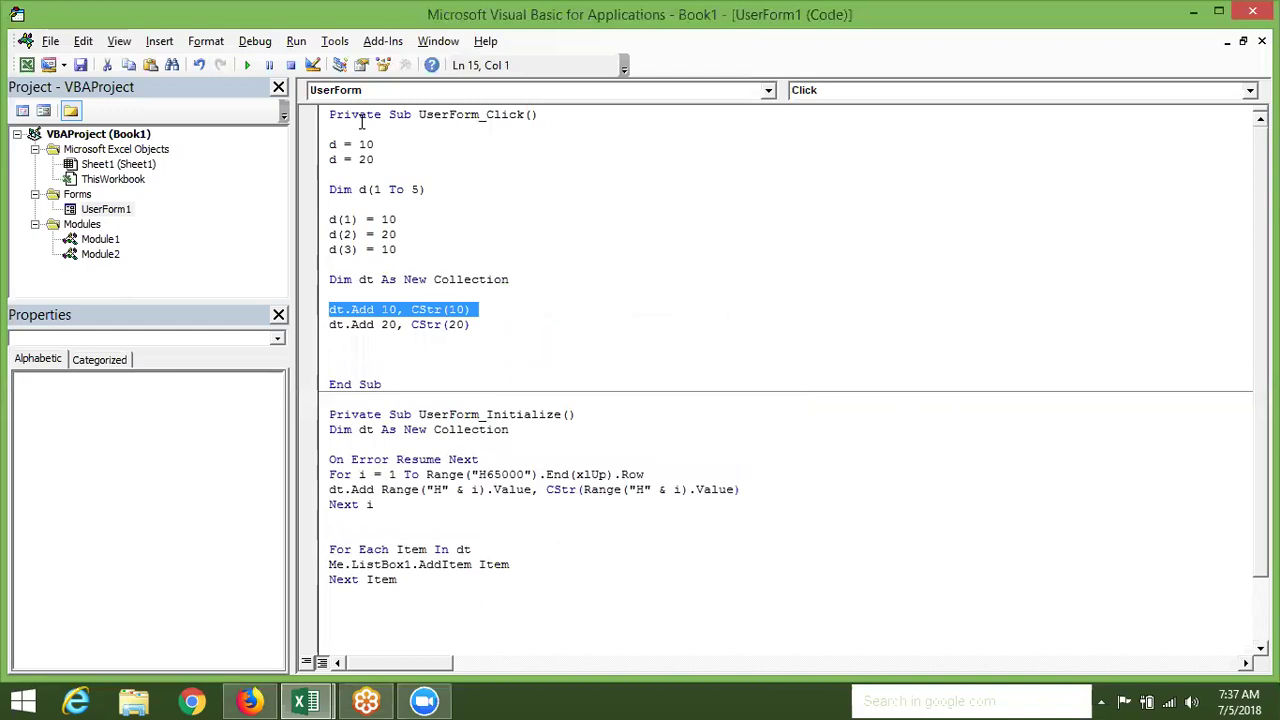
key("Down")
type("dt.Add 10, CStr(10)")
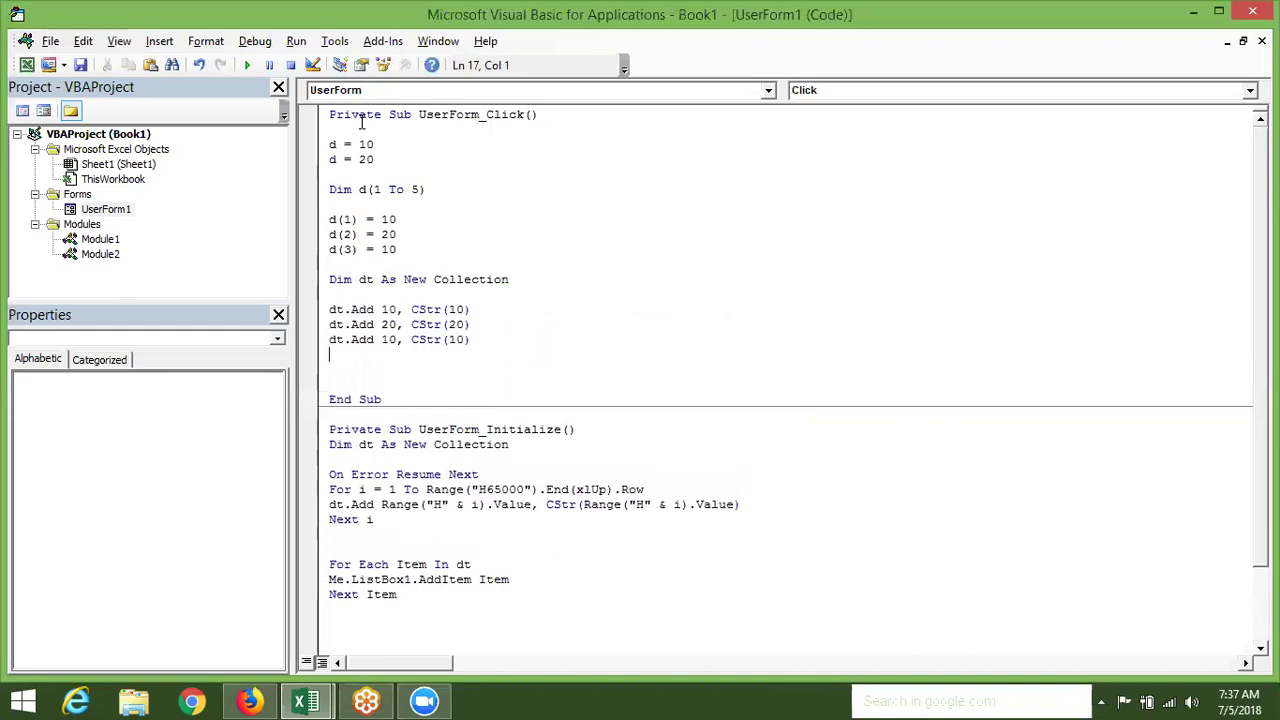
key("shift+Down")
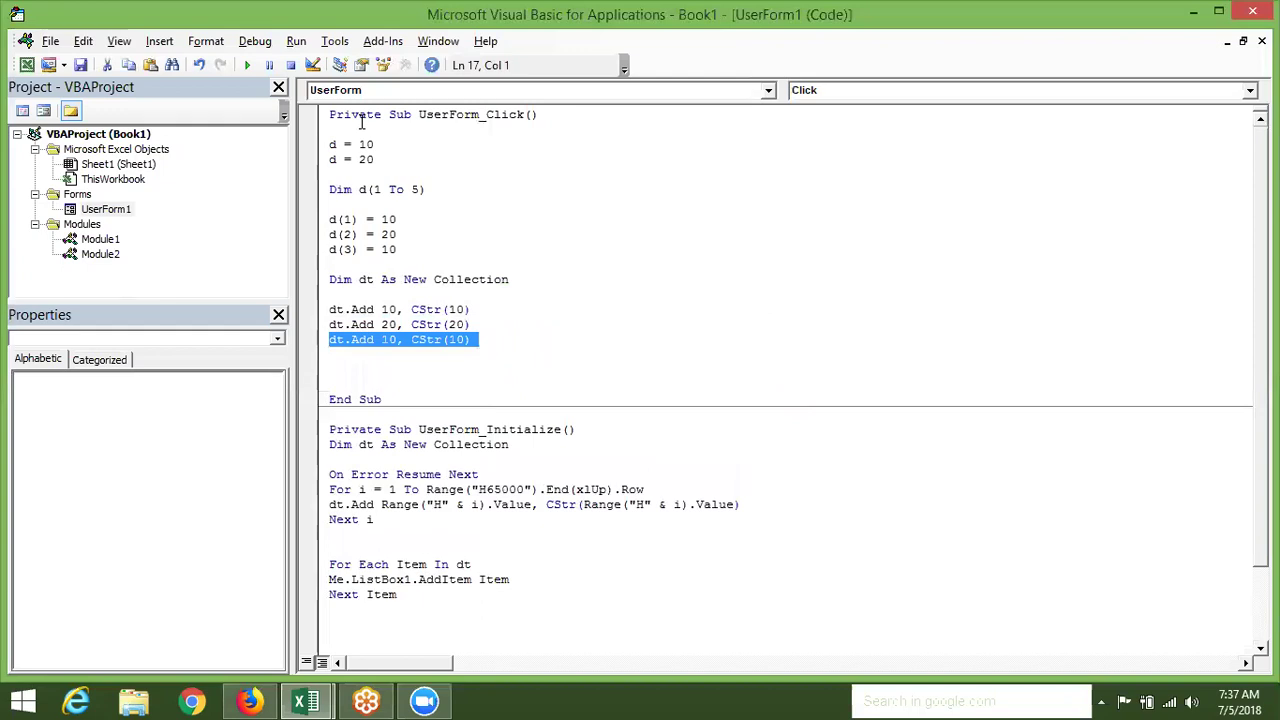
key("Up")
key("Up")
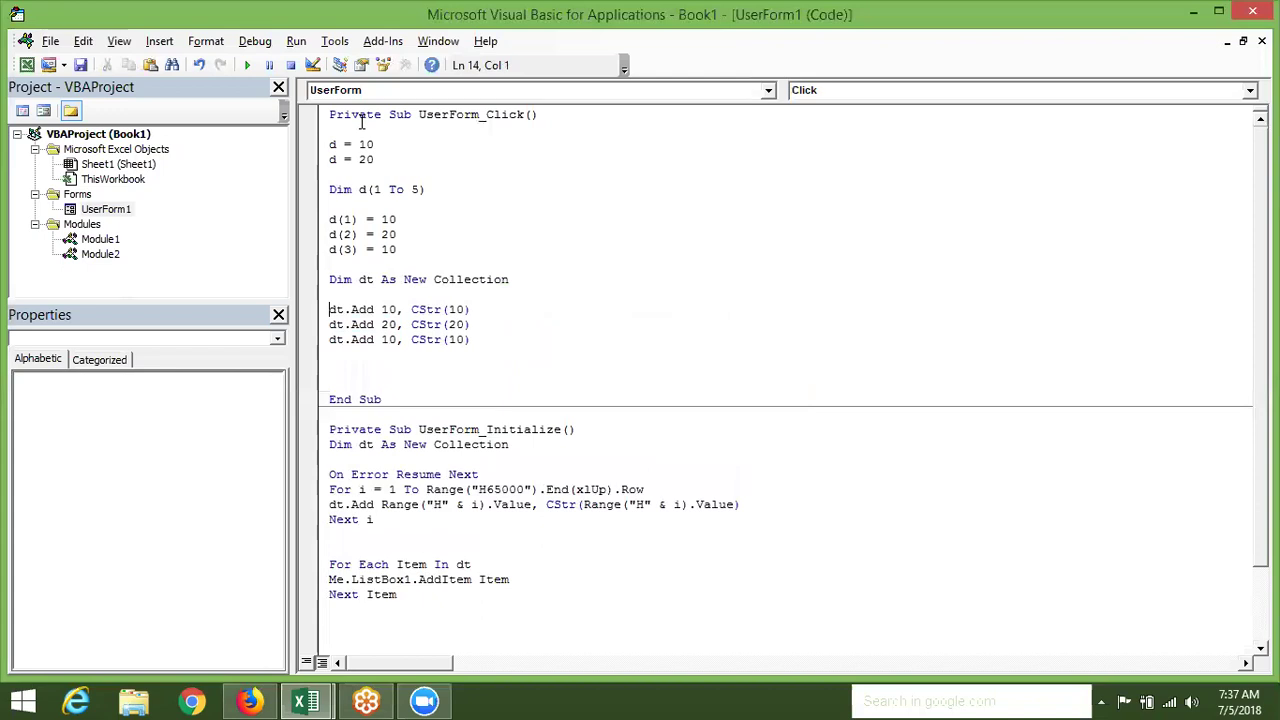
key("shift+Down")
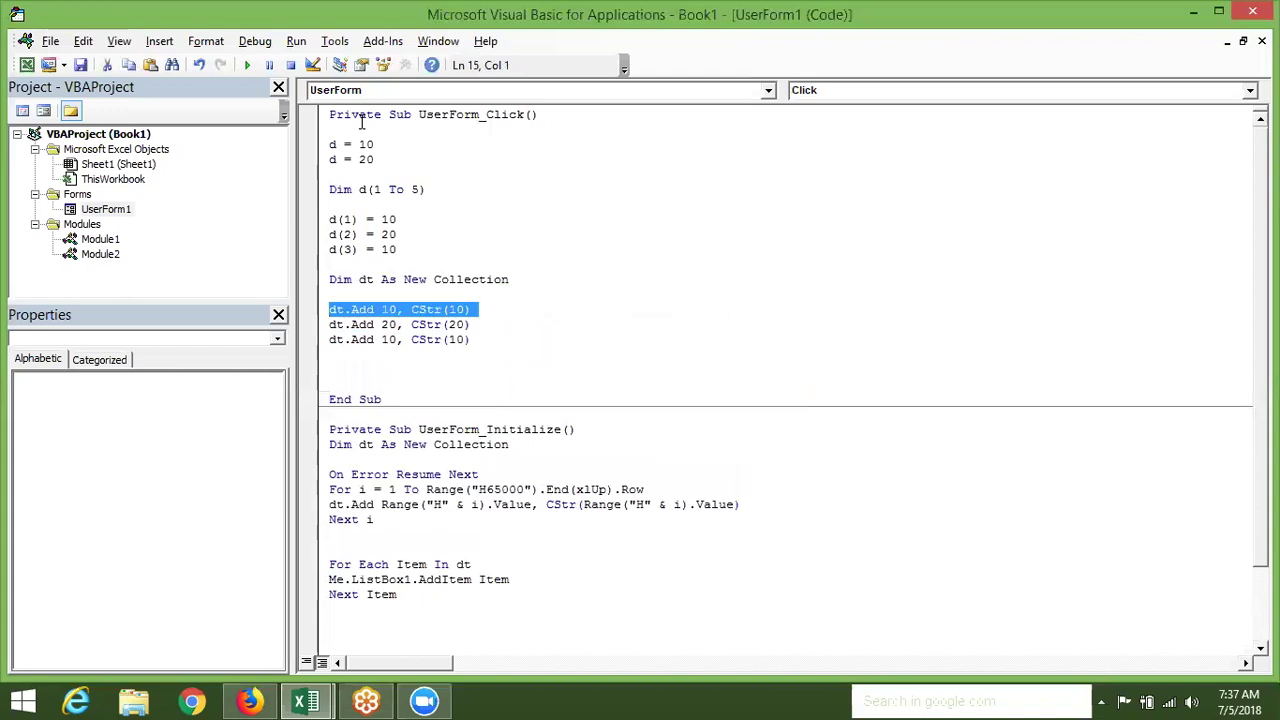
Insert On Error Resume Next under the dt declaration, correcting the 'eorror' typo
key("Up")
key("Up")
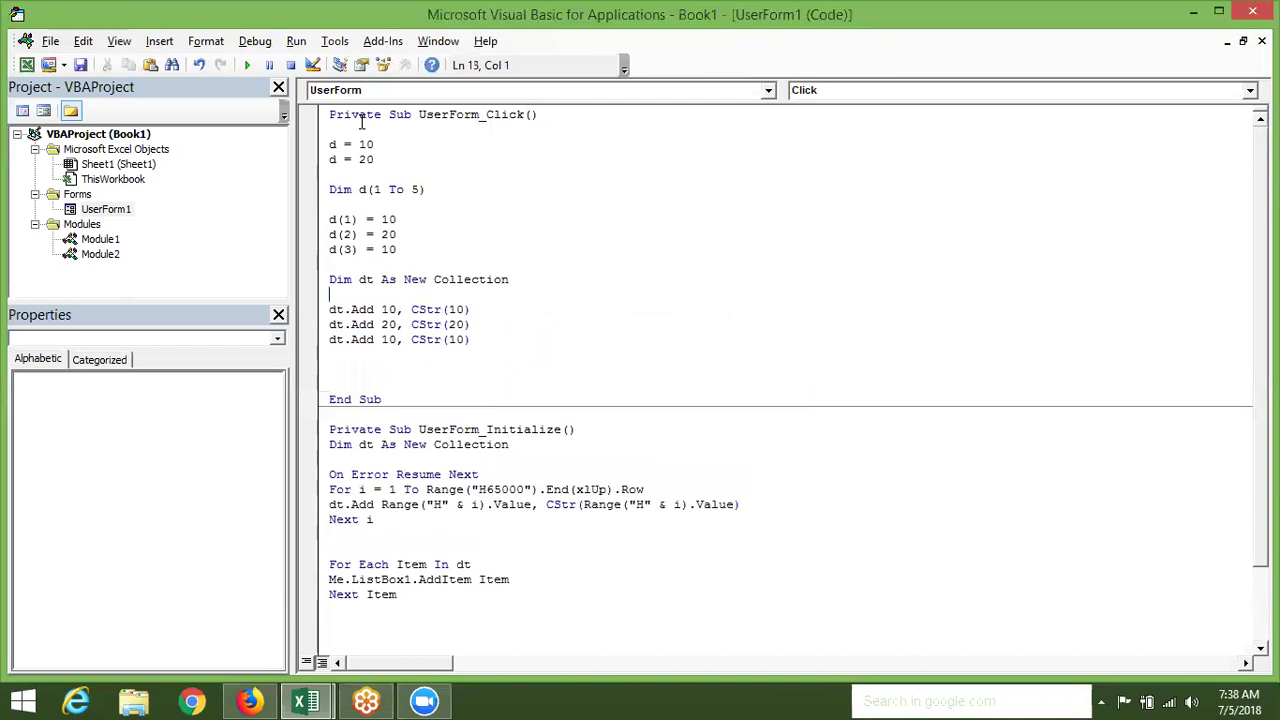
type("on e")
type("orror resume next")
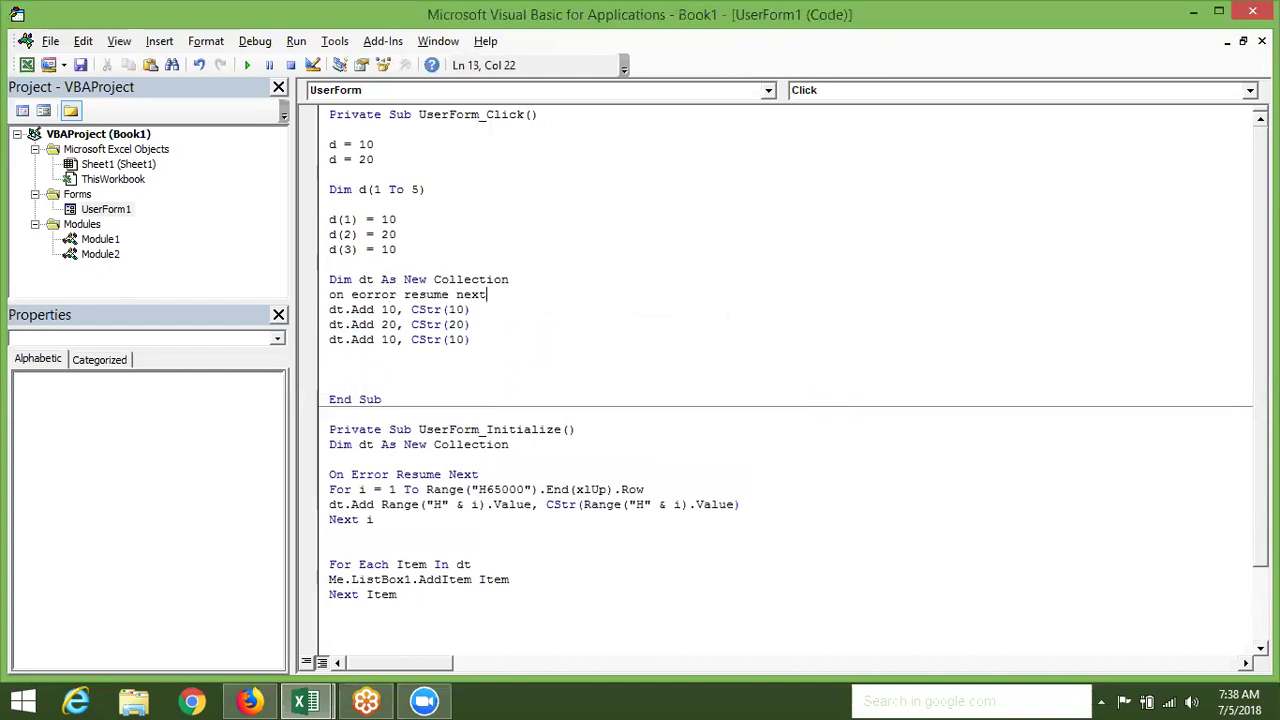
left_click(410, 356)
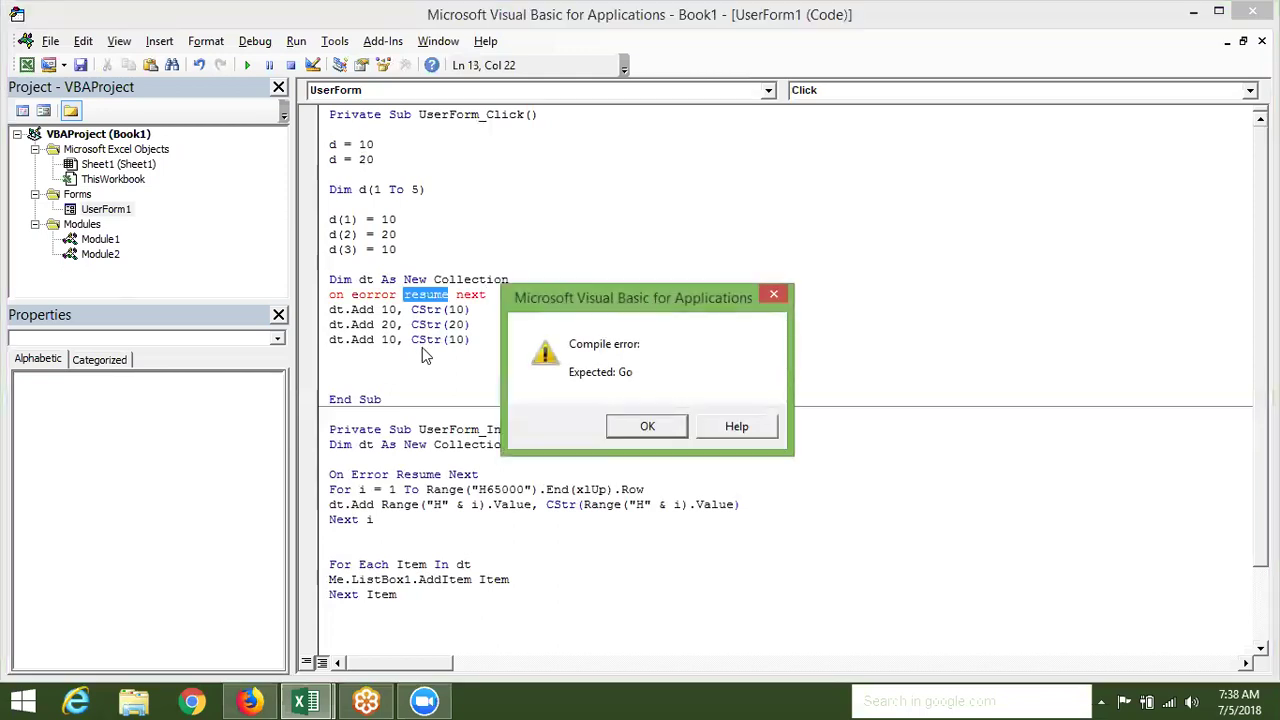
key("Return")
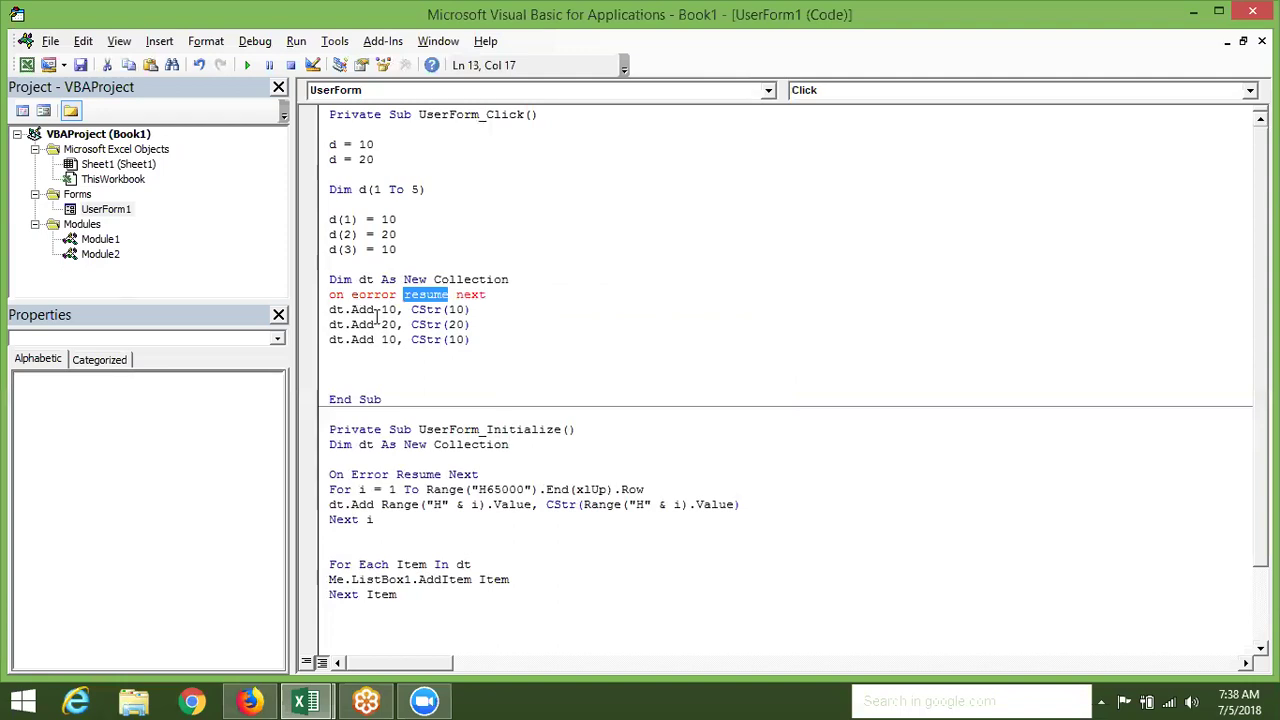
left_click(366, 296)
key("BackSpace")
left_click(367, 358)
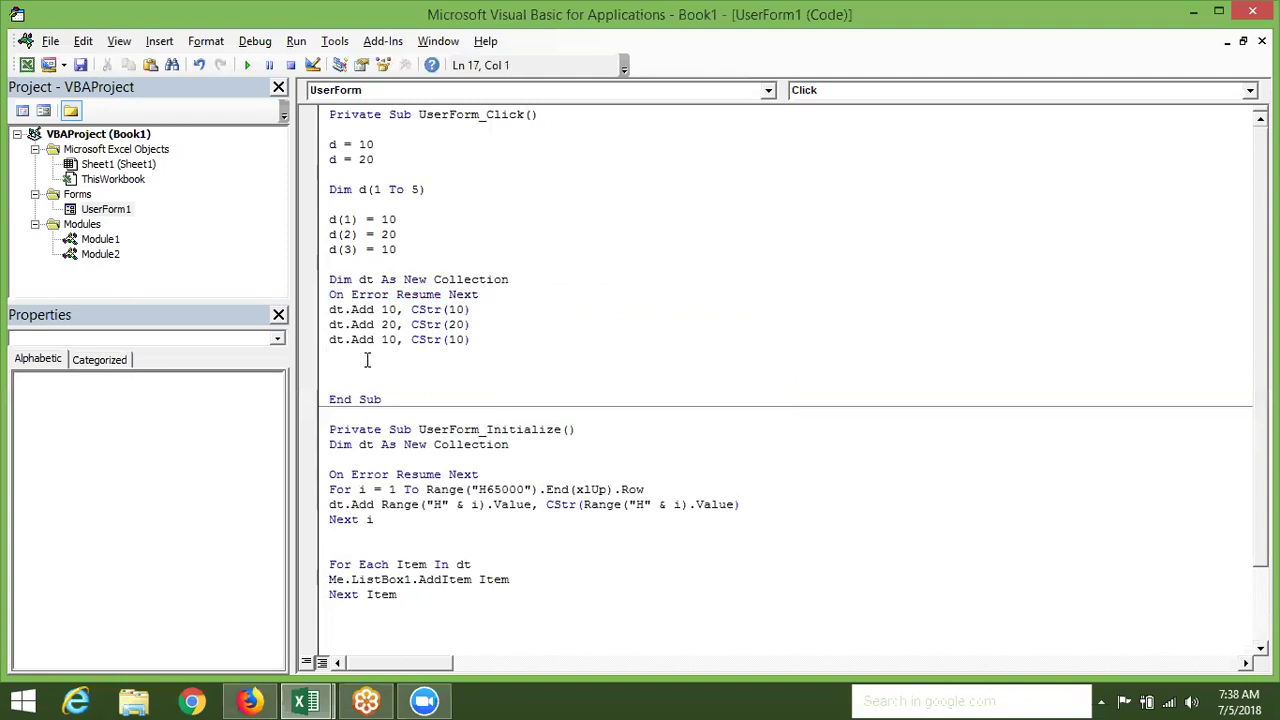
left_click(309, 341)
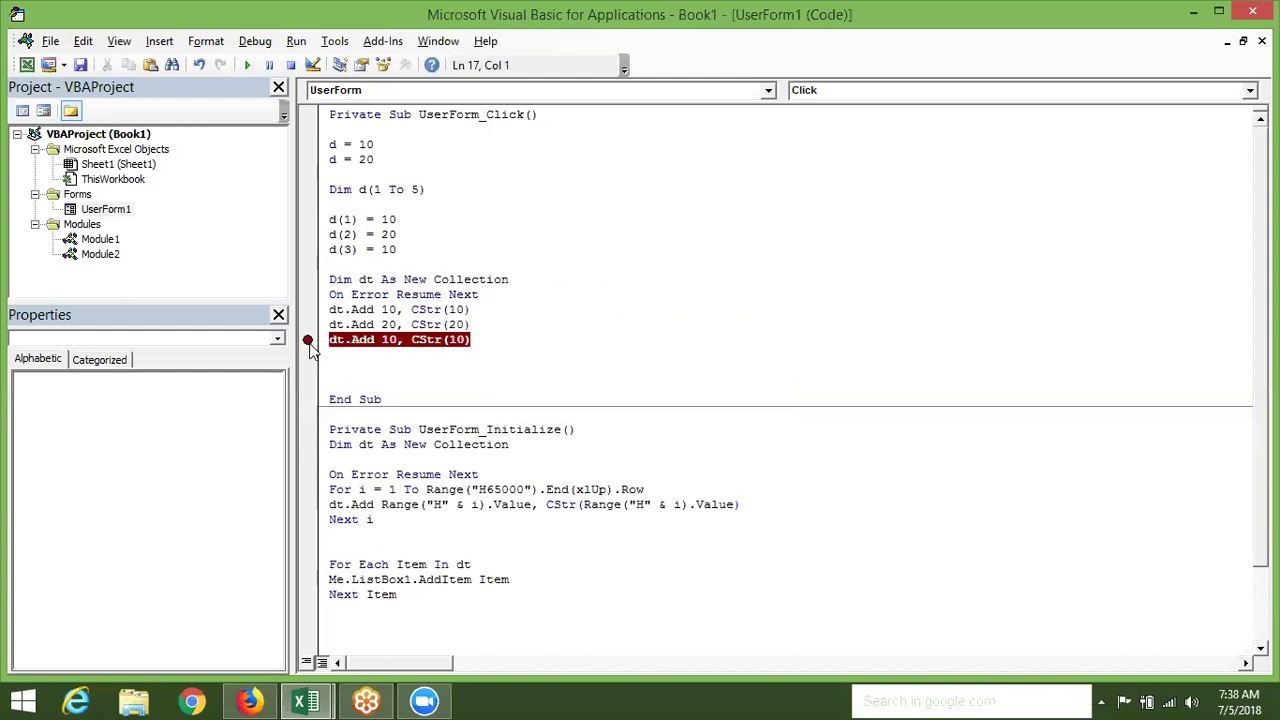
double_click(335, 311)
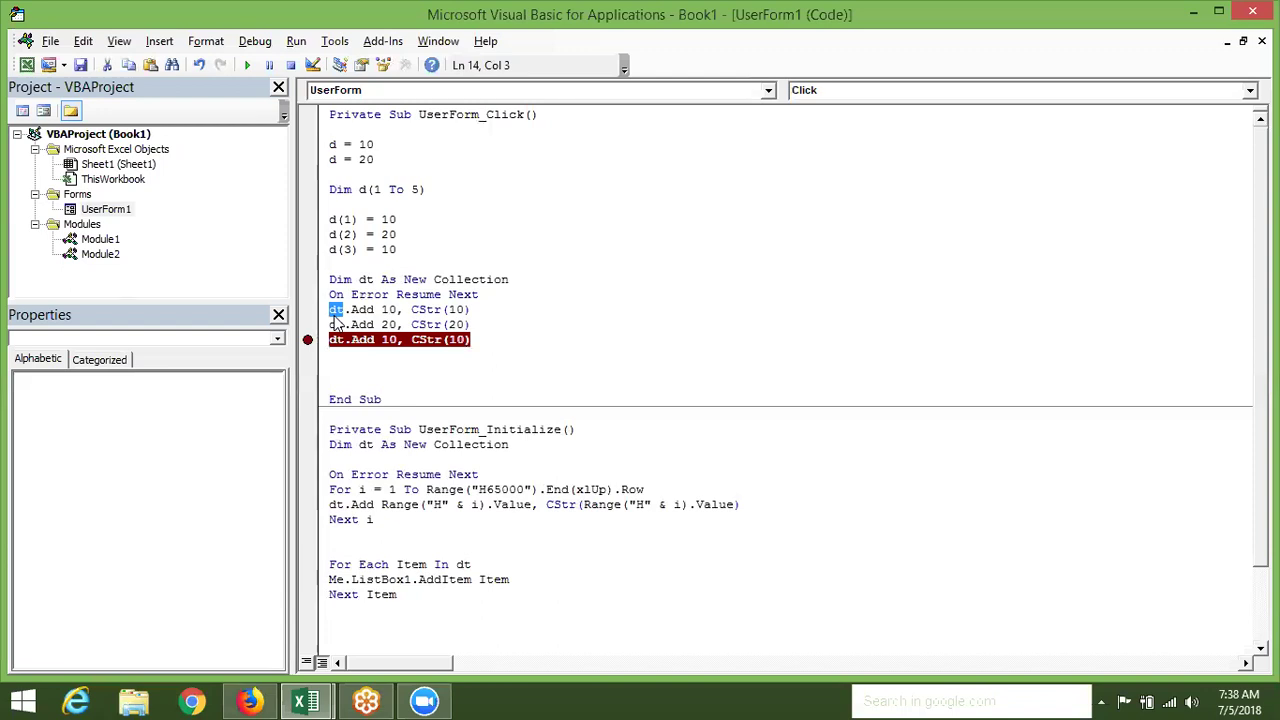
left_click(313, 566)
left_click(372, 576)
left_click(400, 565)
double_click(401, 566)
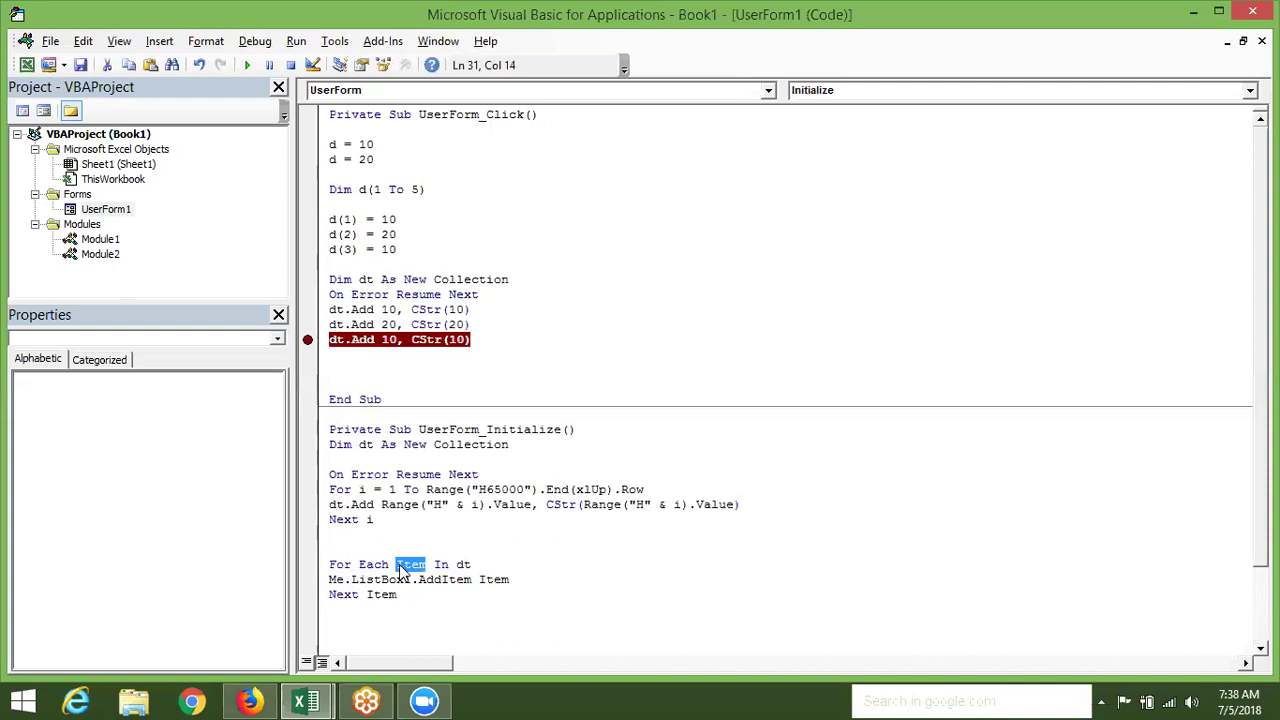
left_click(407, 592)
left_click(364, 595)
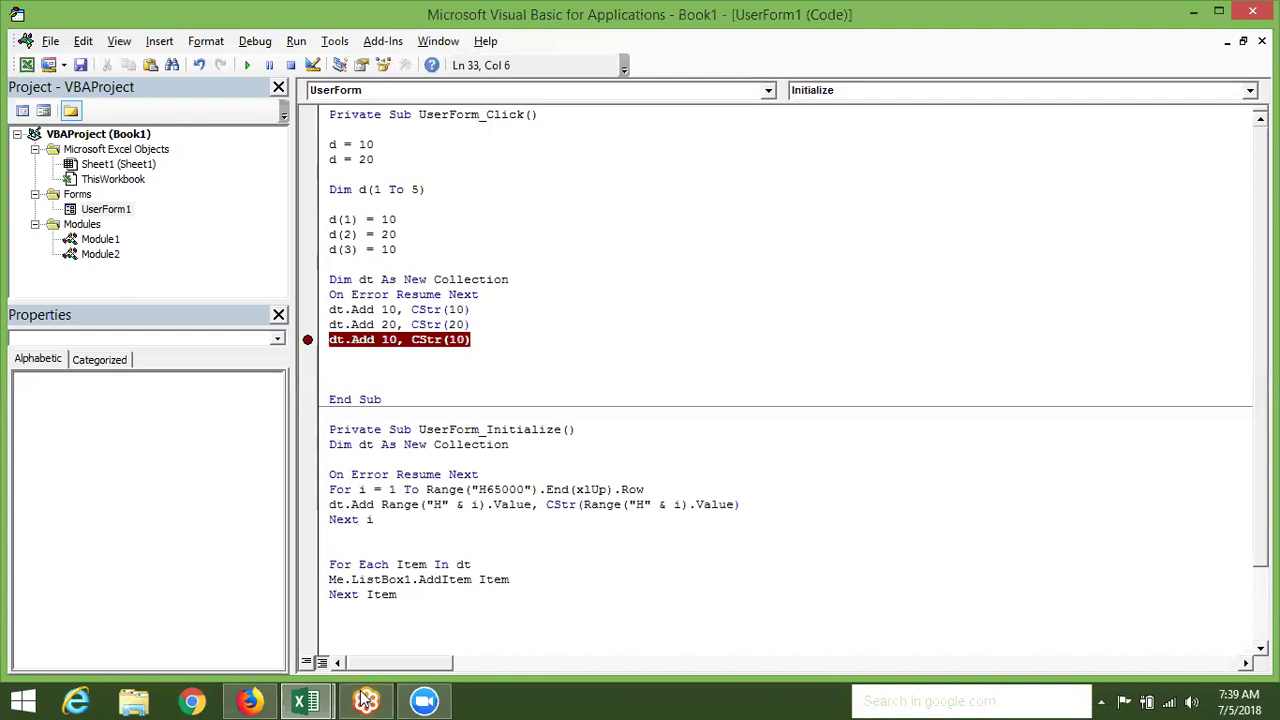
left_click(433, 547)
left_click(308, 342)
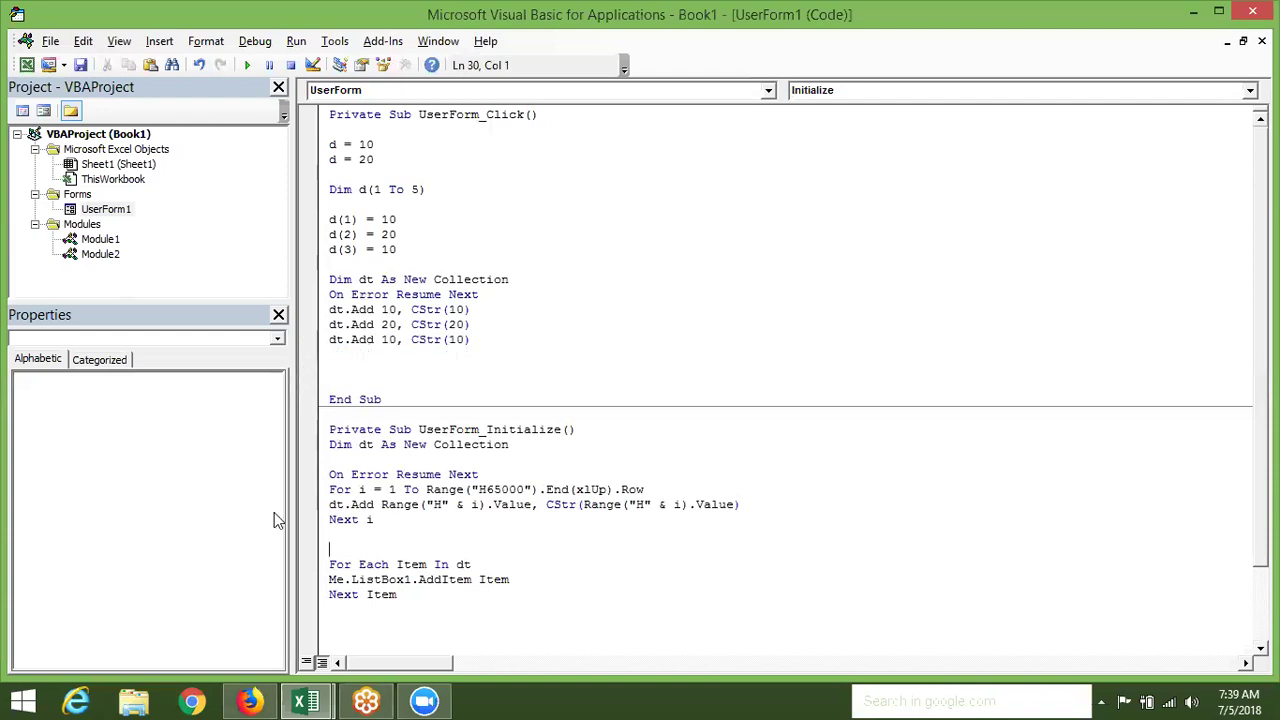
Open Gmail in the browser and search the mailbox for book9
left_click(192, 704)
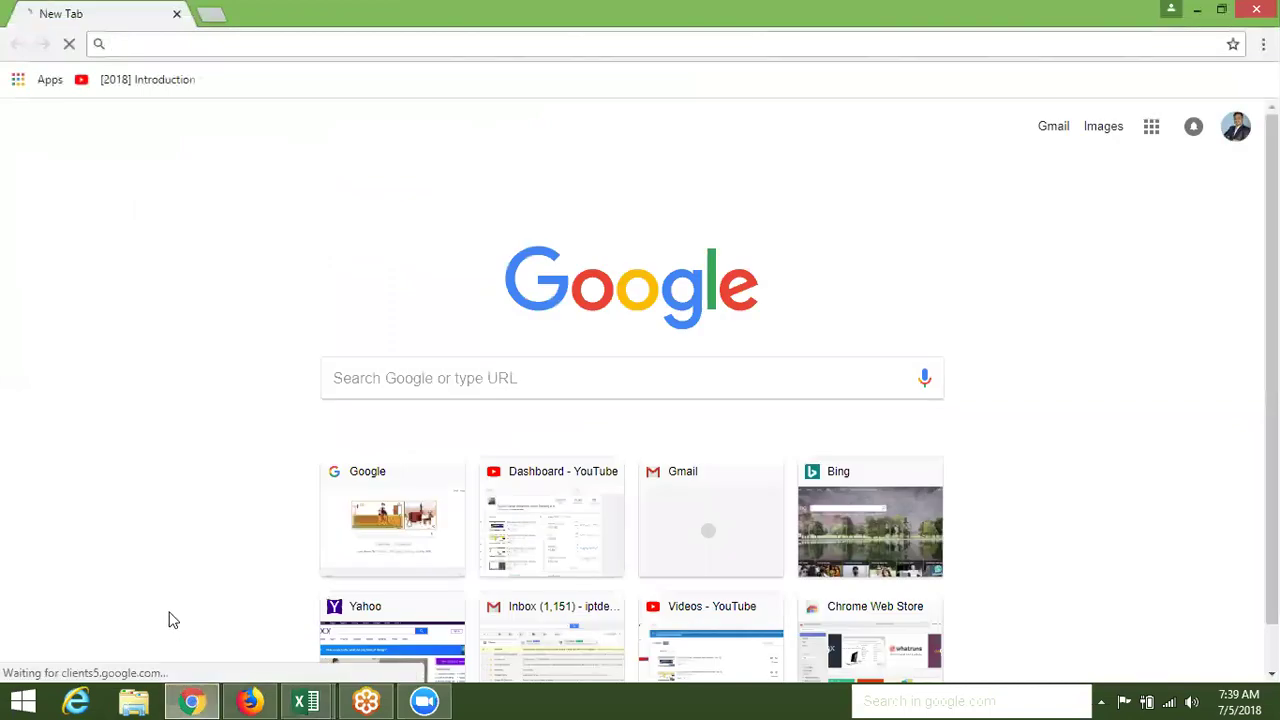
type("gm")
key("Return")
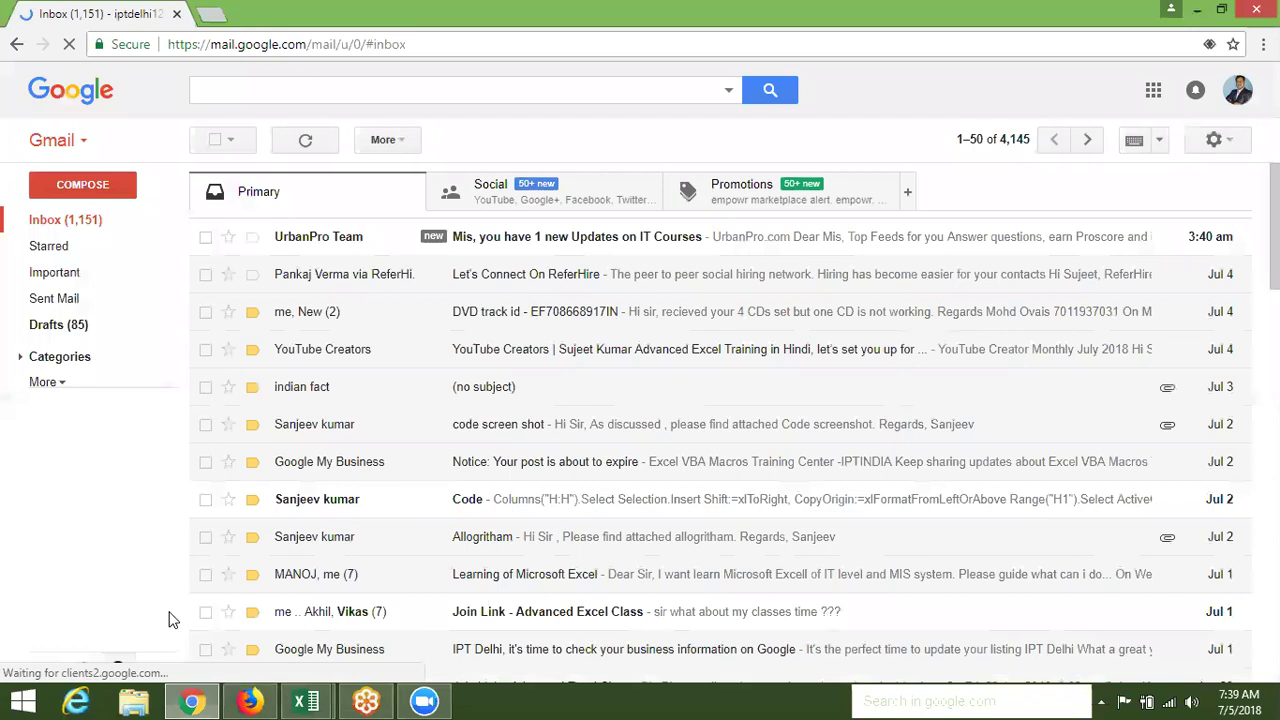
left_click(323, 100)
type("book9")
key("Return")
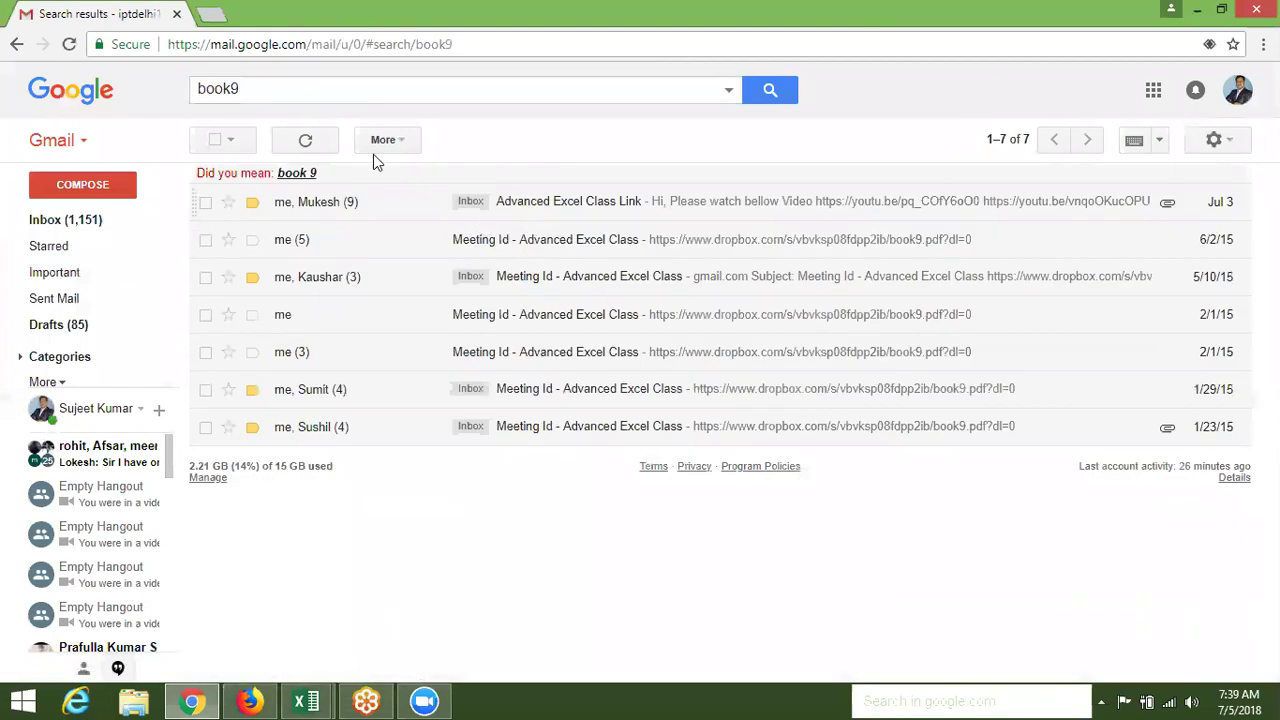
Open the Advanced Excel Class Link email and start forwarding it
left_click(521, 210)
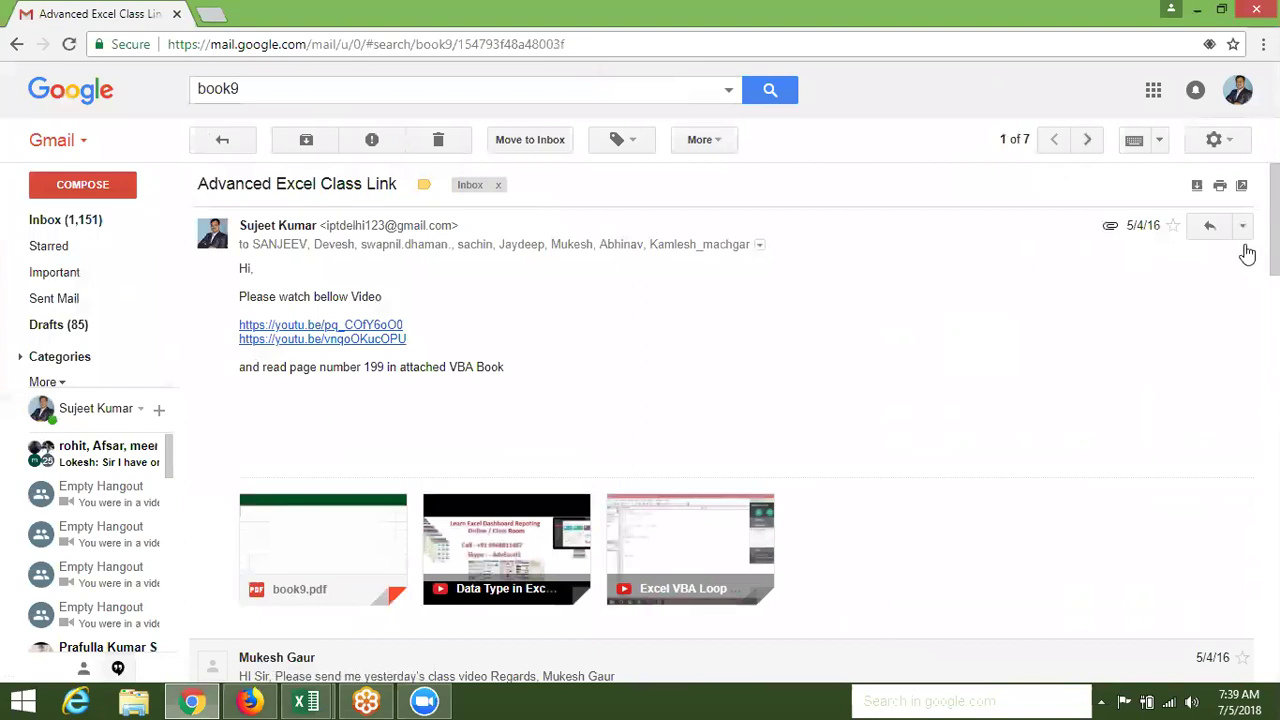
left_click(1243, 229)
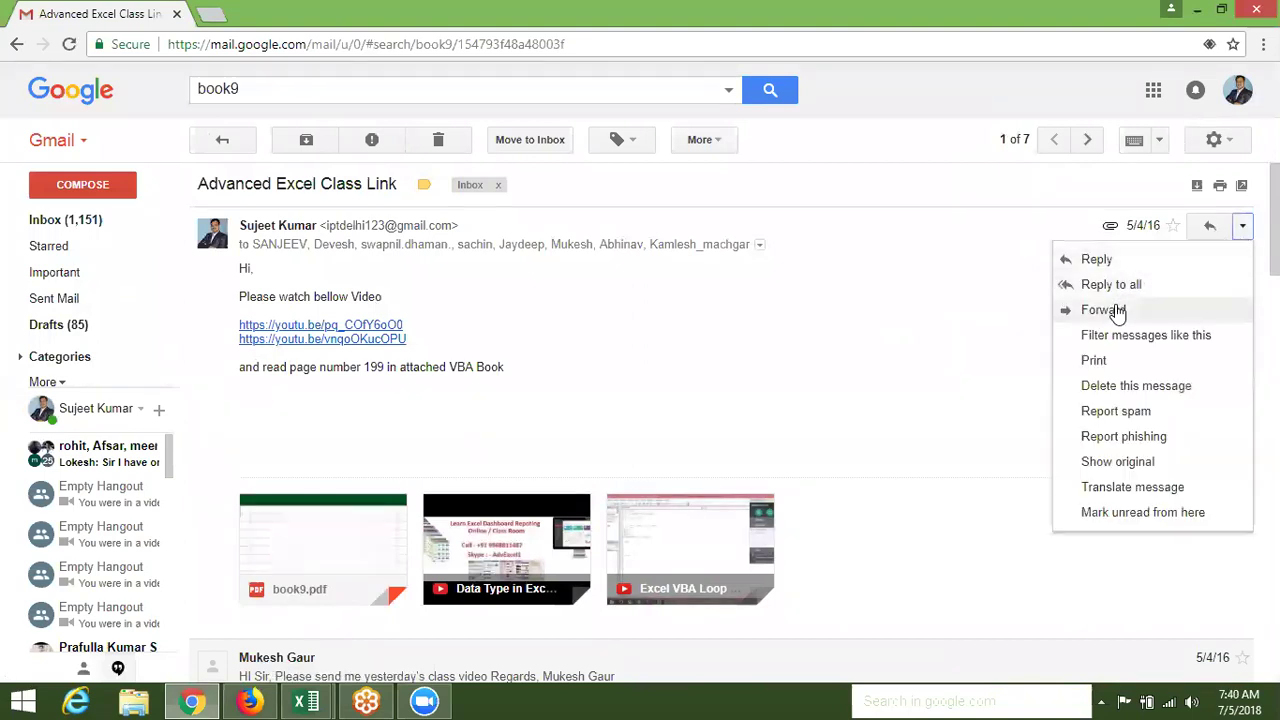
left_click(1103, 310)
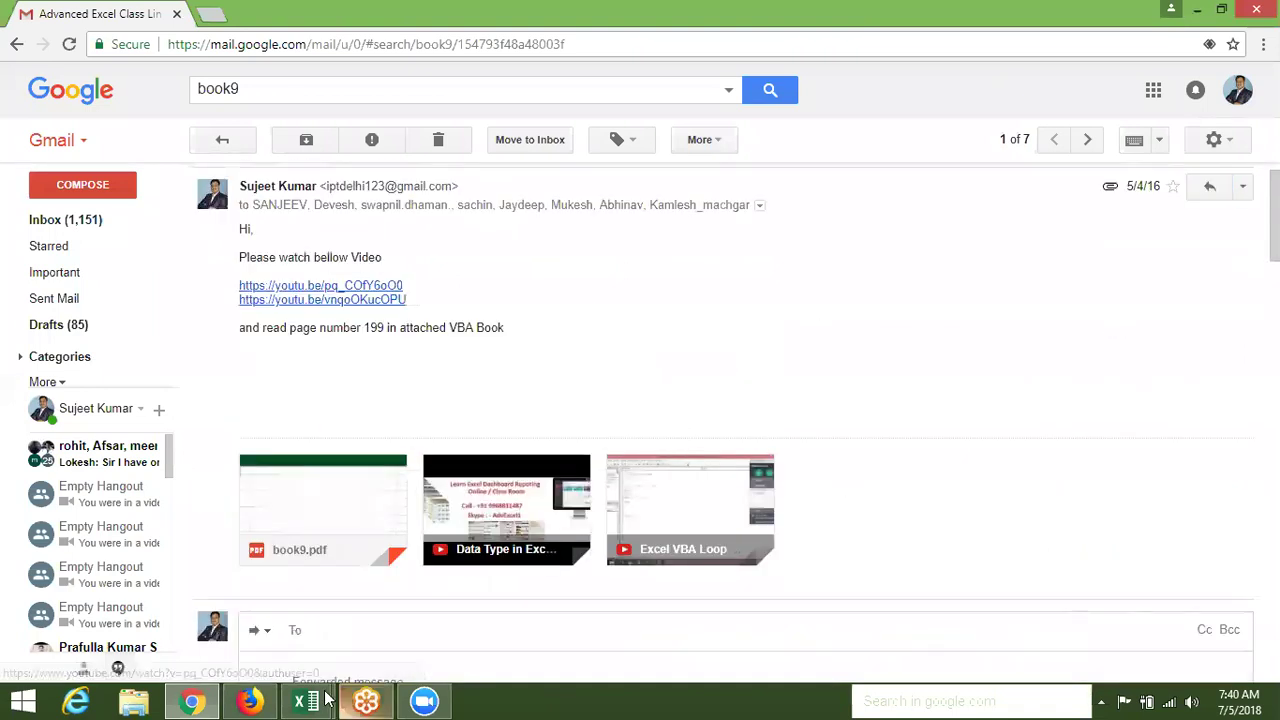
In Excel, open the IPT_Excel_School workbook from the recent files list
mouse_move(306, 701)
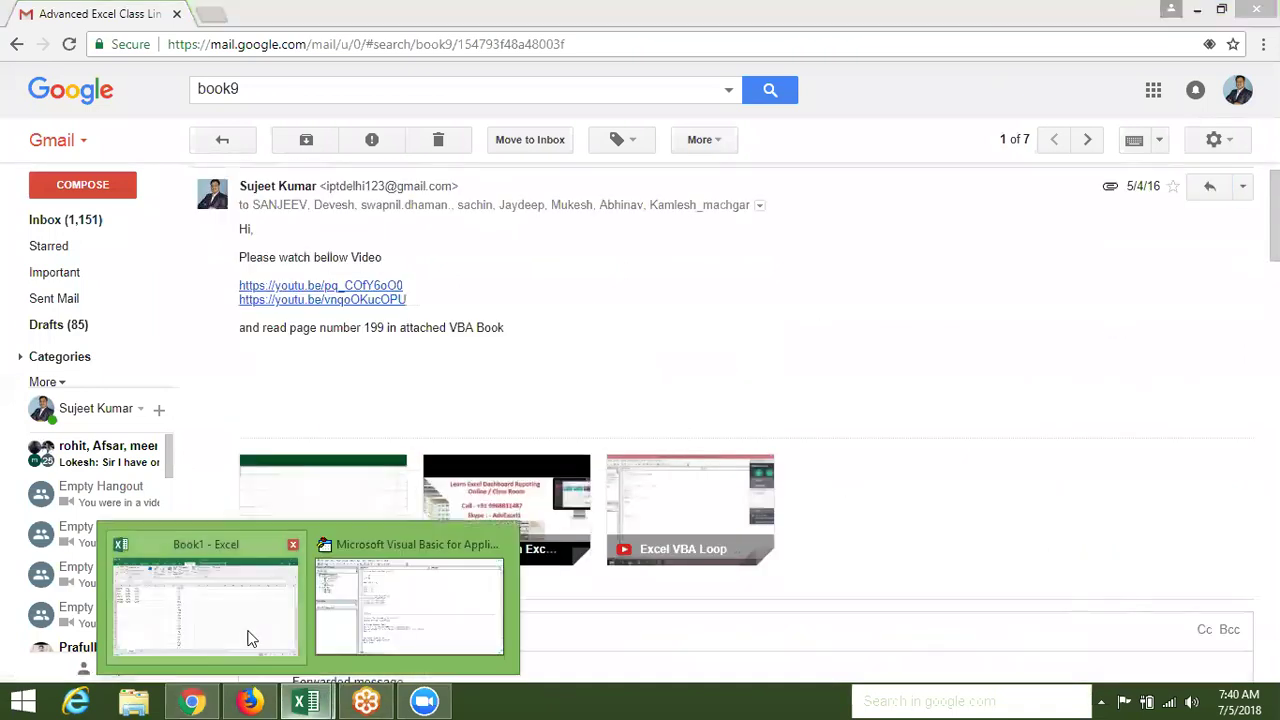
left_click(250, 636)
left_click(30, 45)
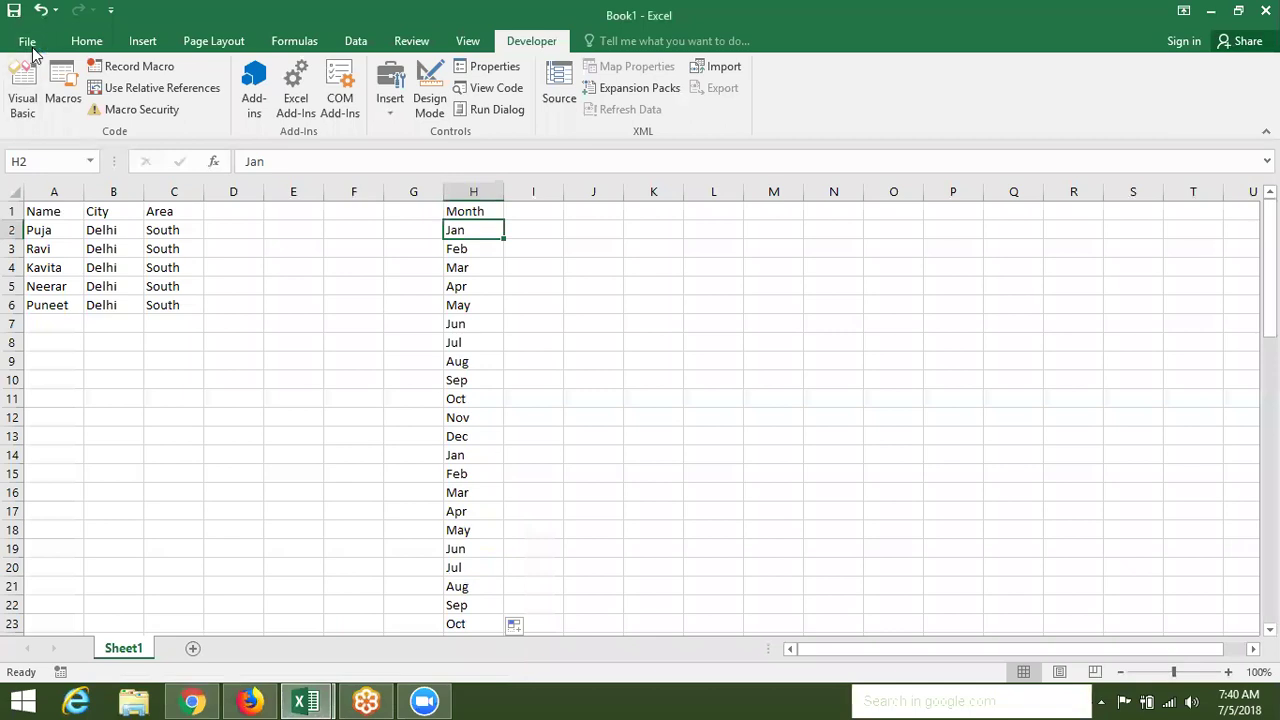
left_click(60, 161)
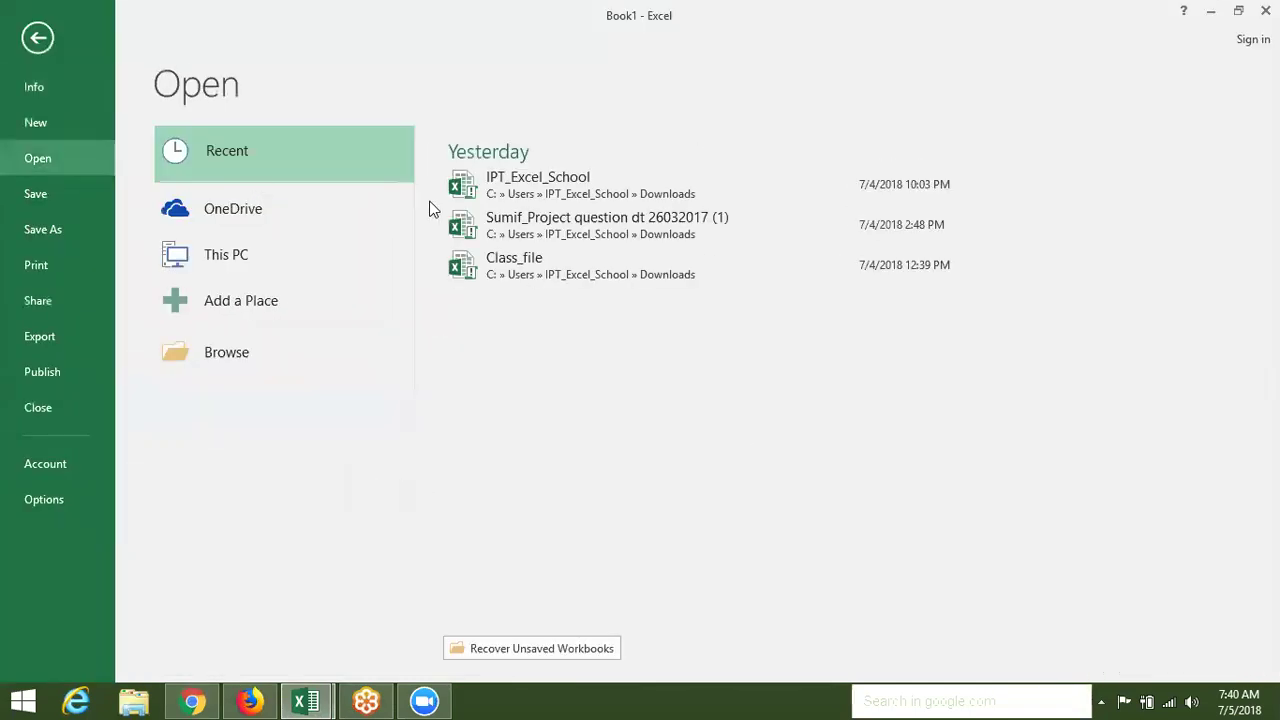
left_click(504, 193)
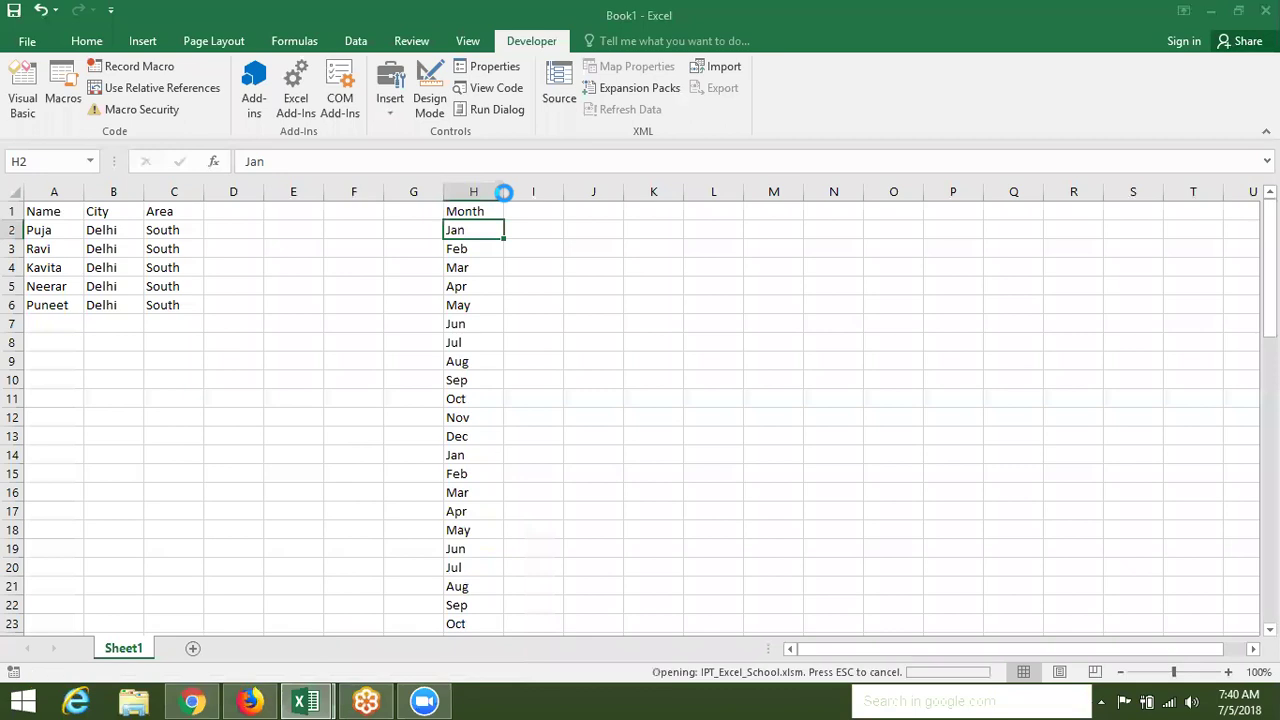
left_click(504, 193)
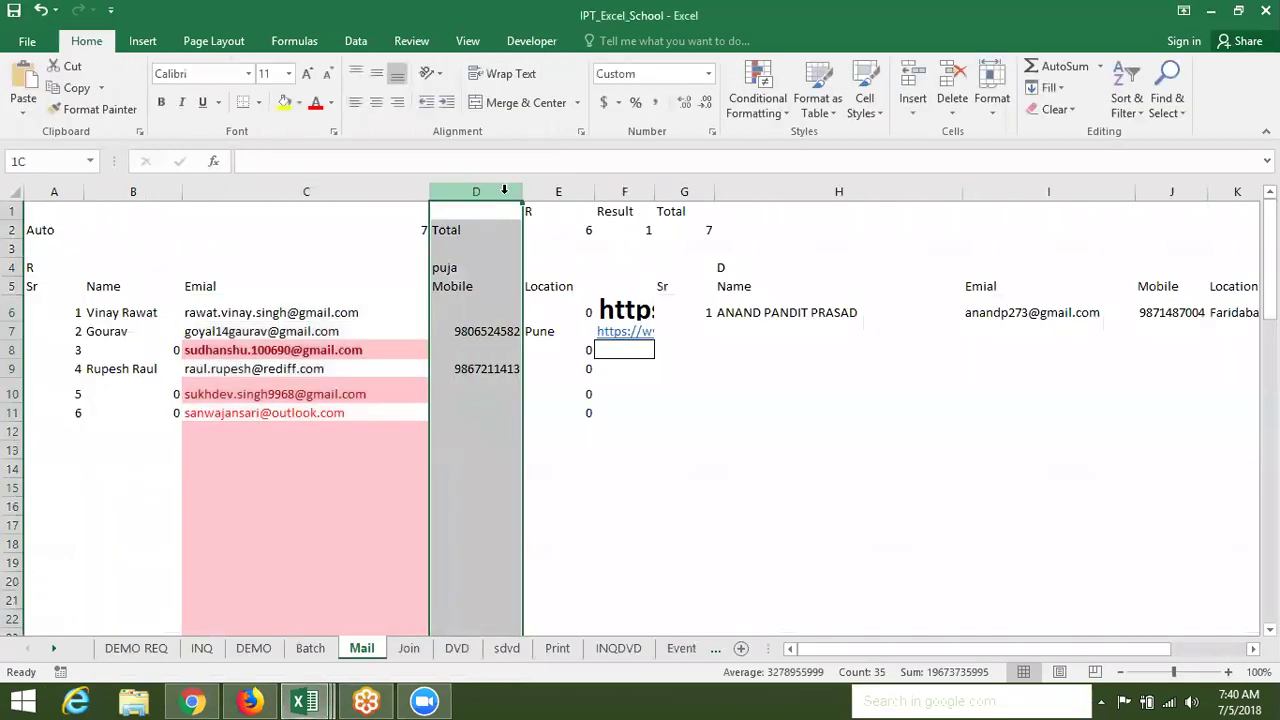
Copy the six email addresses in C6:C11 on the Mail sheet and return to Gmail
left_click(314, 290)
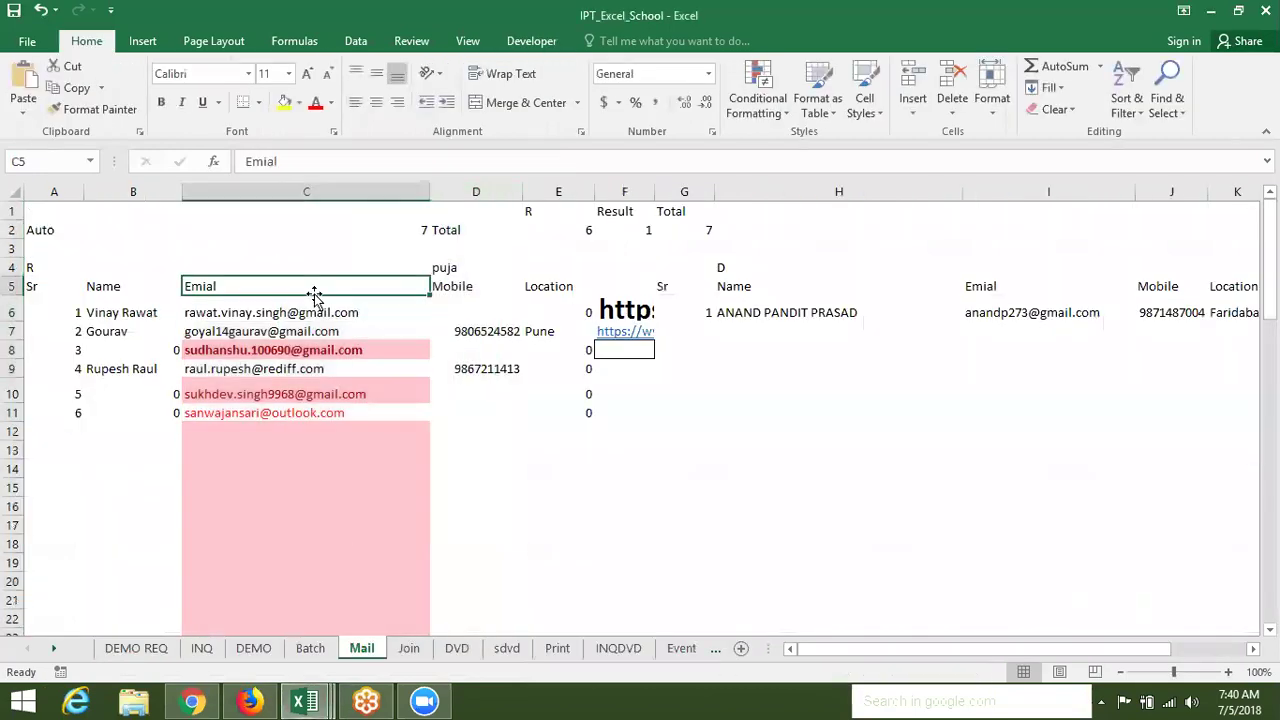
left_click(314, 296)
scroll(314, 294, "down", 1)
left_click(314, 294)
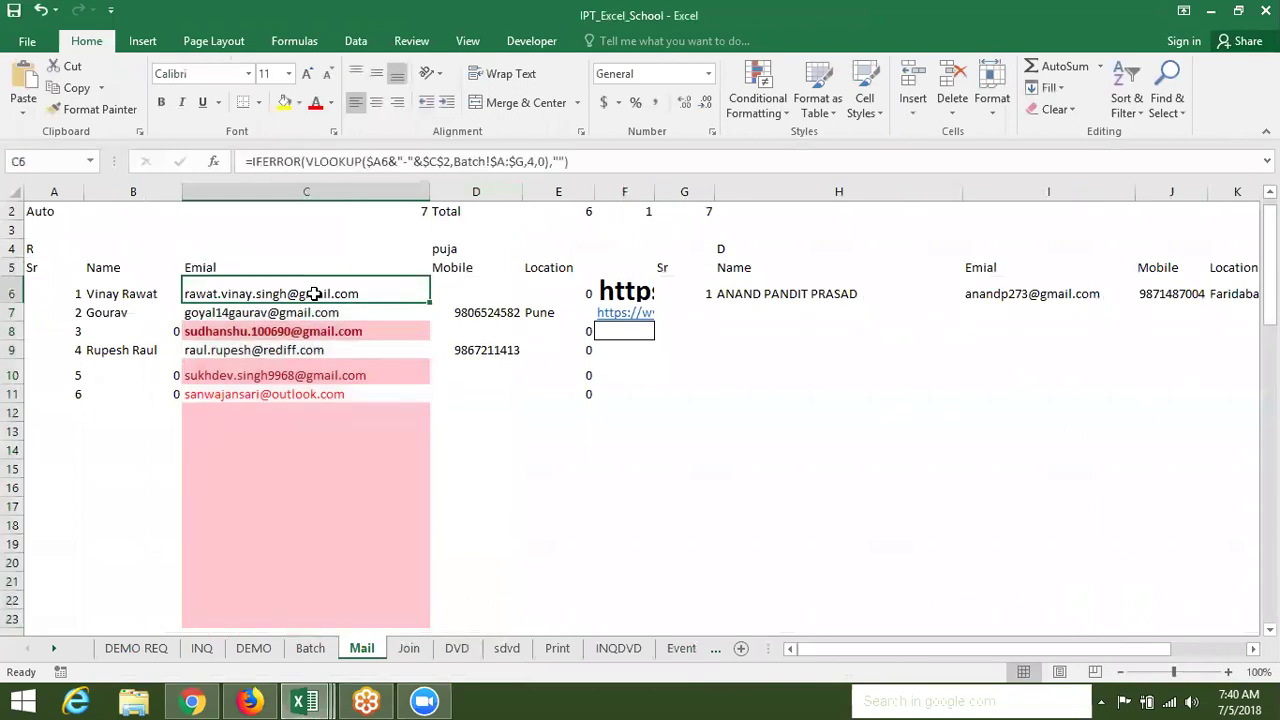
key("shift+Down")
key("shift+Down")
key("shift+Down")
key("shift+Down")
key("shift+Down")
key("ctrl+c")
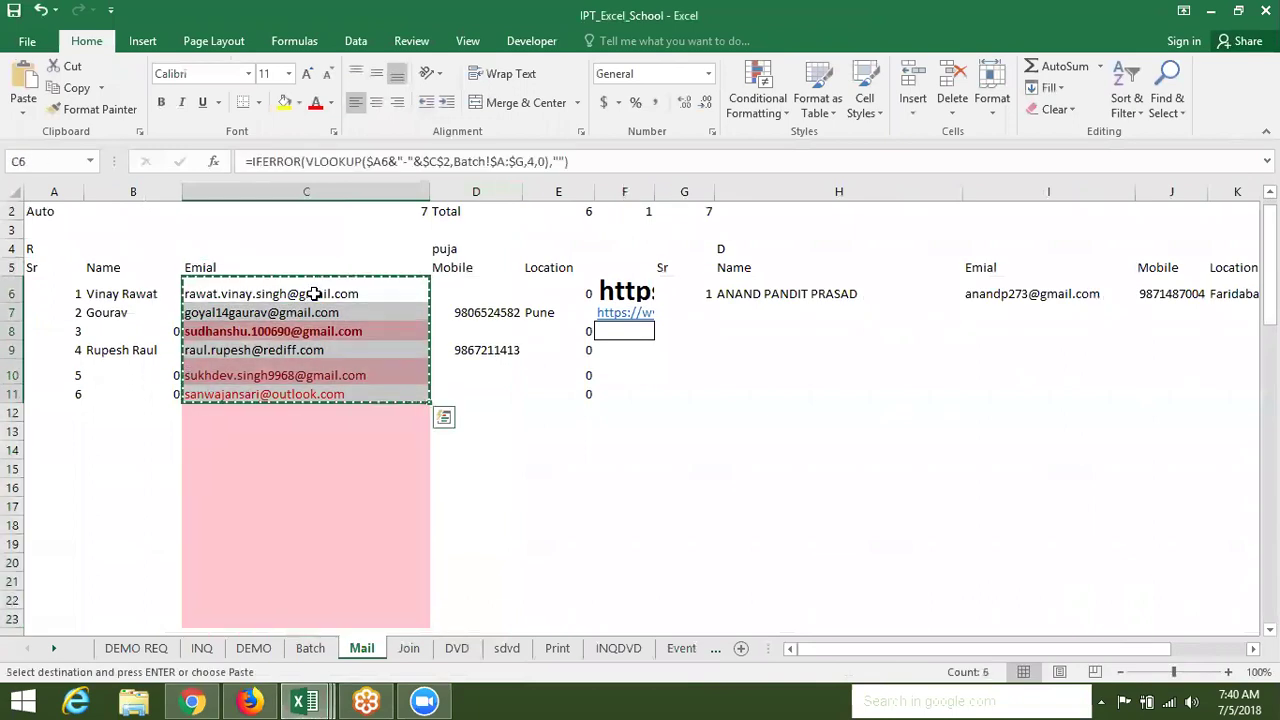
key("alt+Tab")
key("alt+Tab")
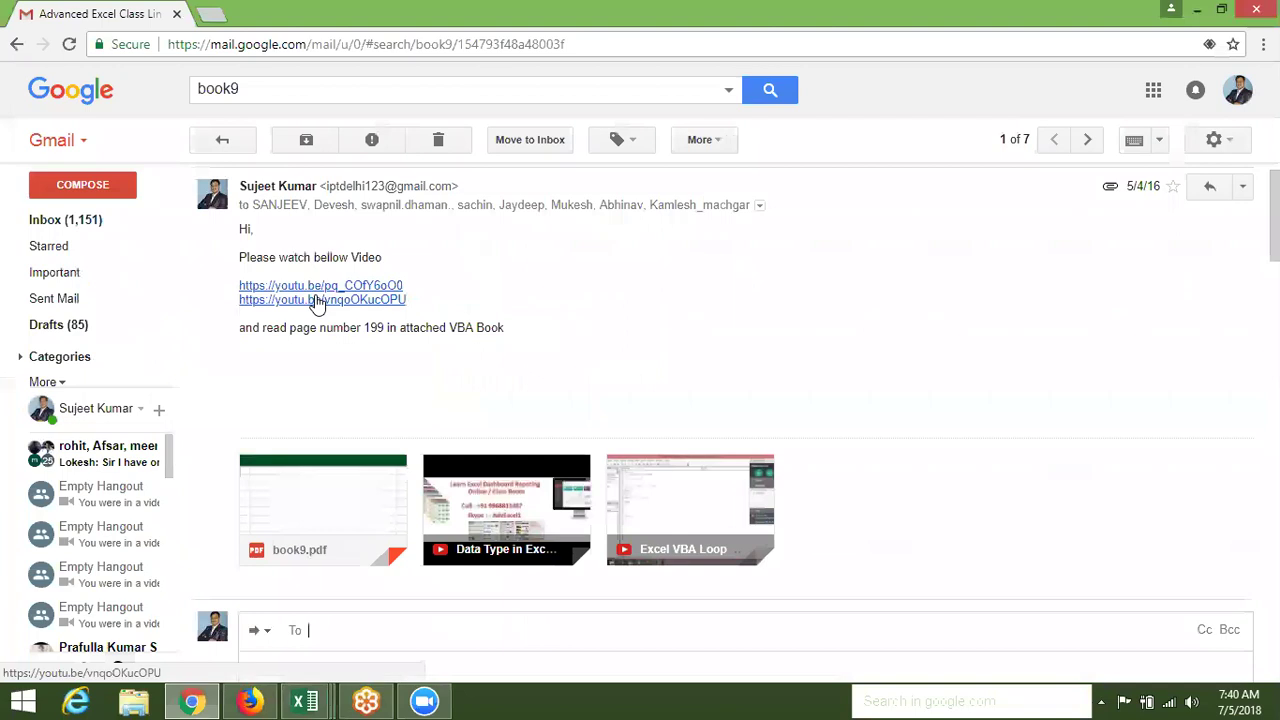
Paste the six copied addresses as recipients, send the forward, and close Gmail
mouse_move(320, 543)
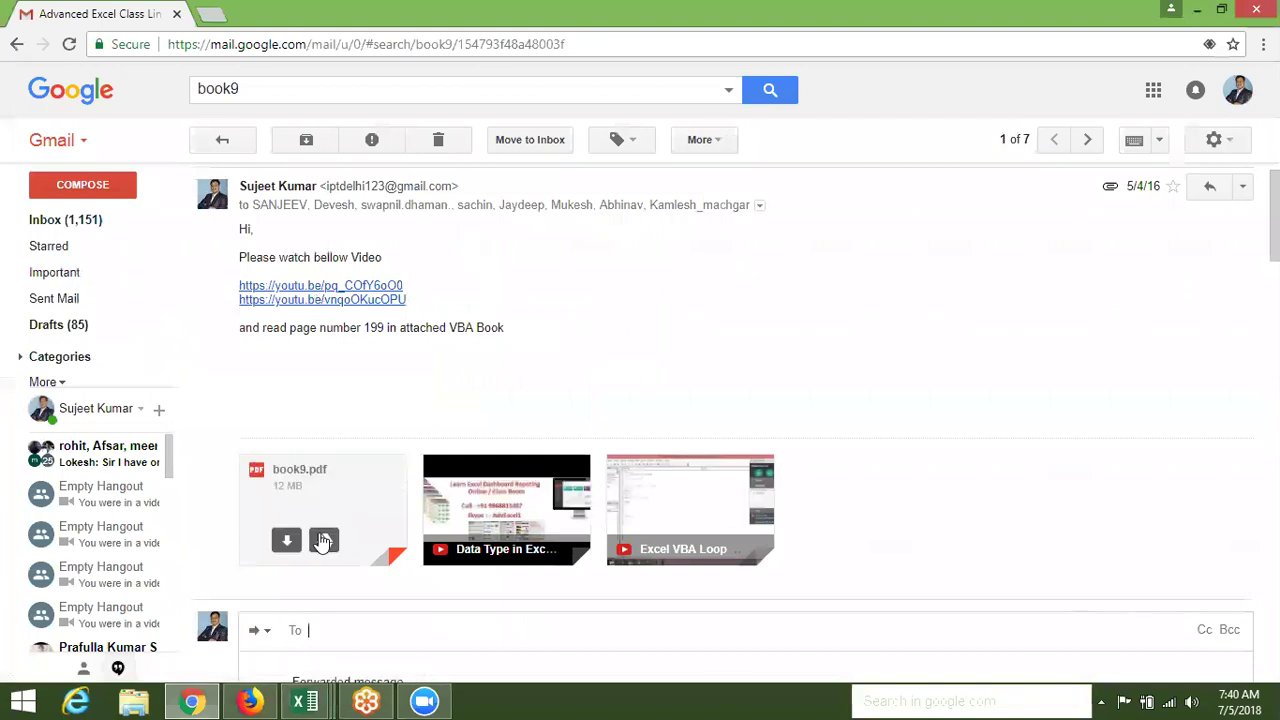
key("ctrl+v")
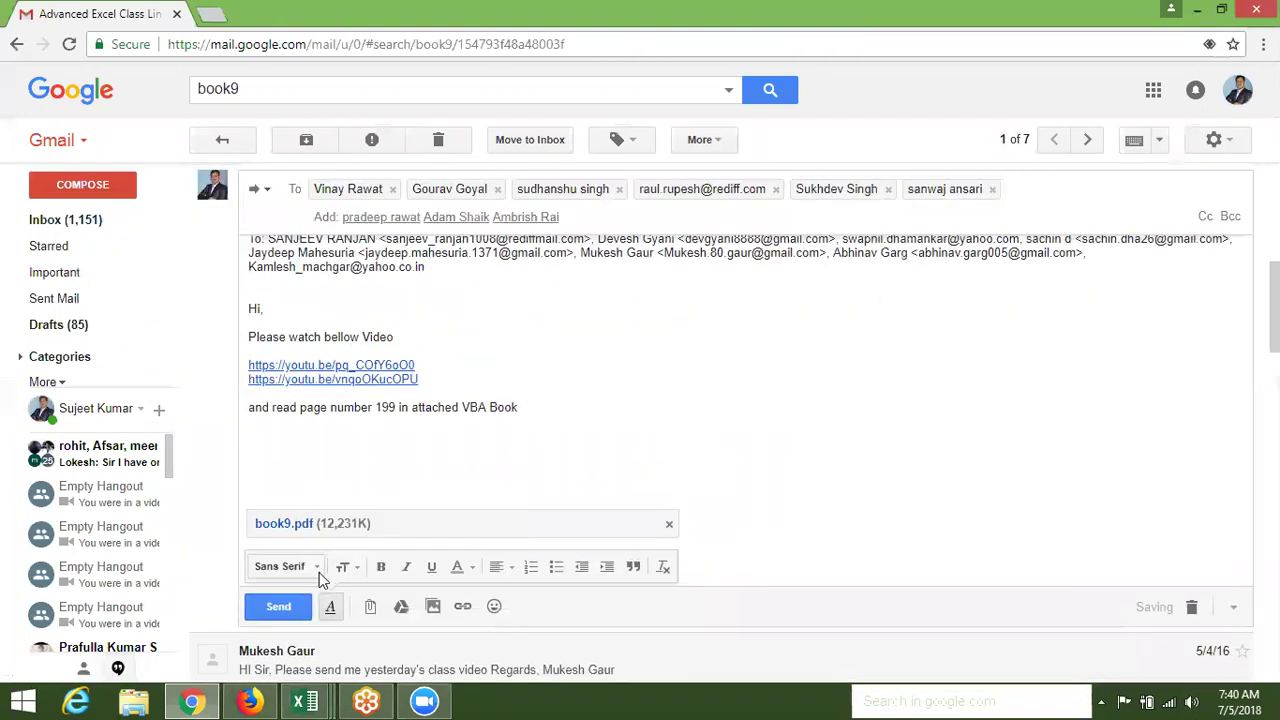
left_click(300, 608)
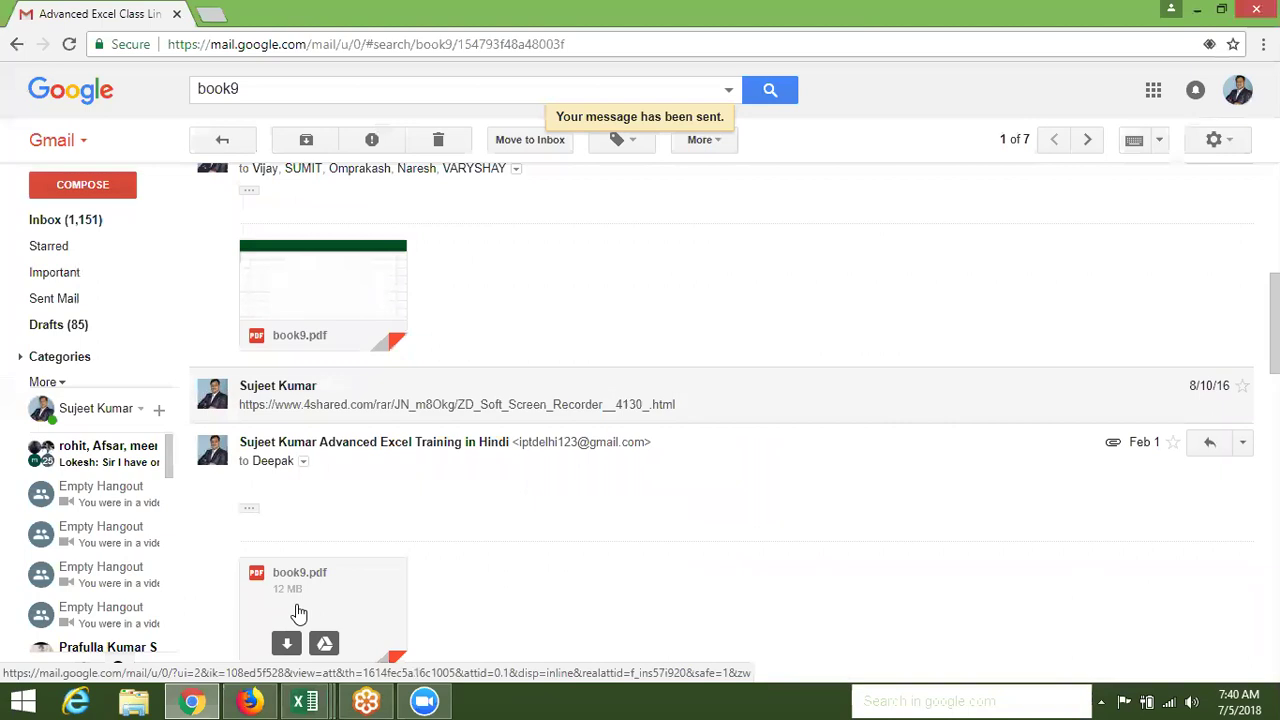
left_click(177, 13)
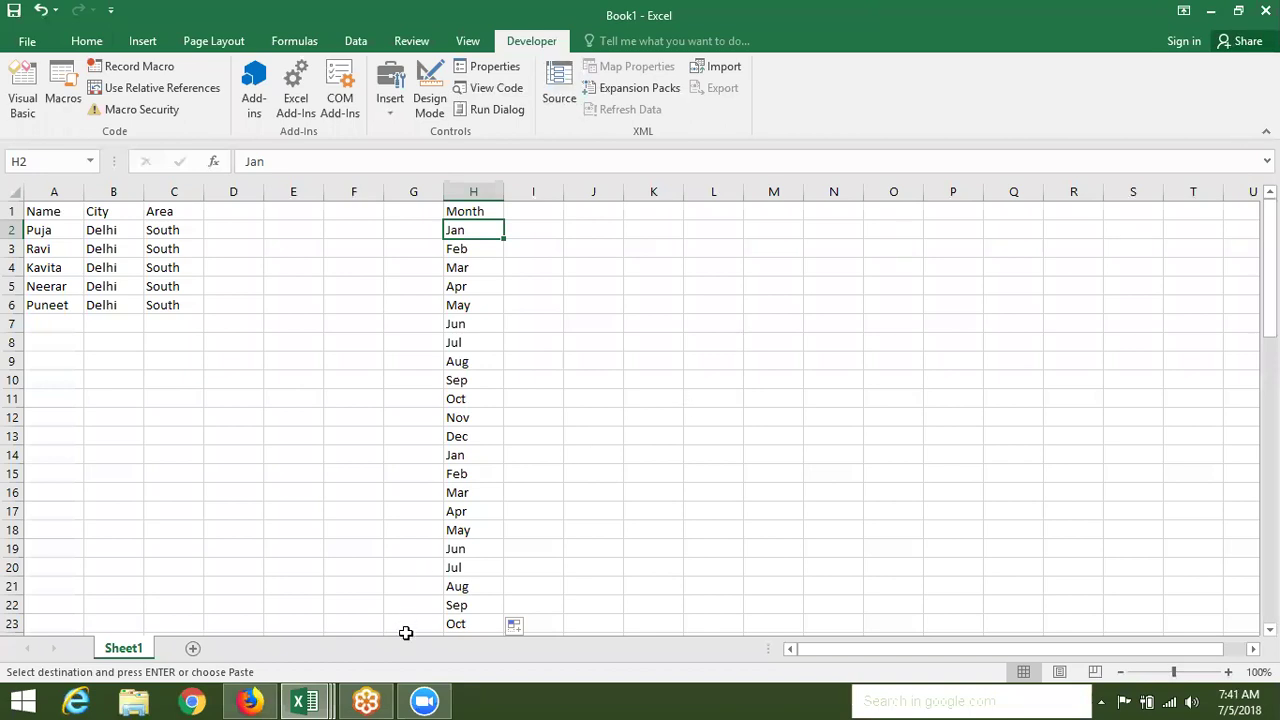
Step back into Excel's Book1, then switch over to the Firefox window
left_click(432, 698)
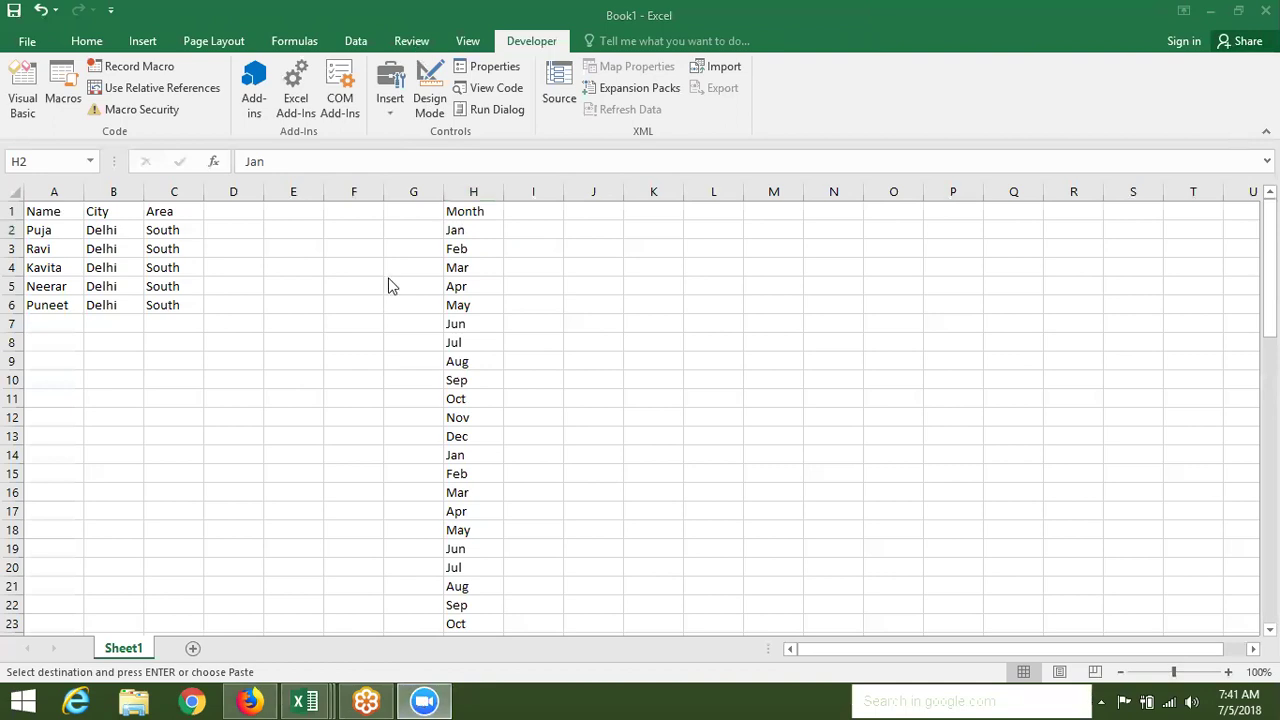
key("alt+Tab")
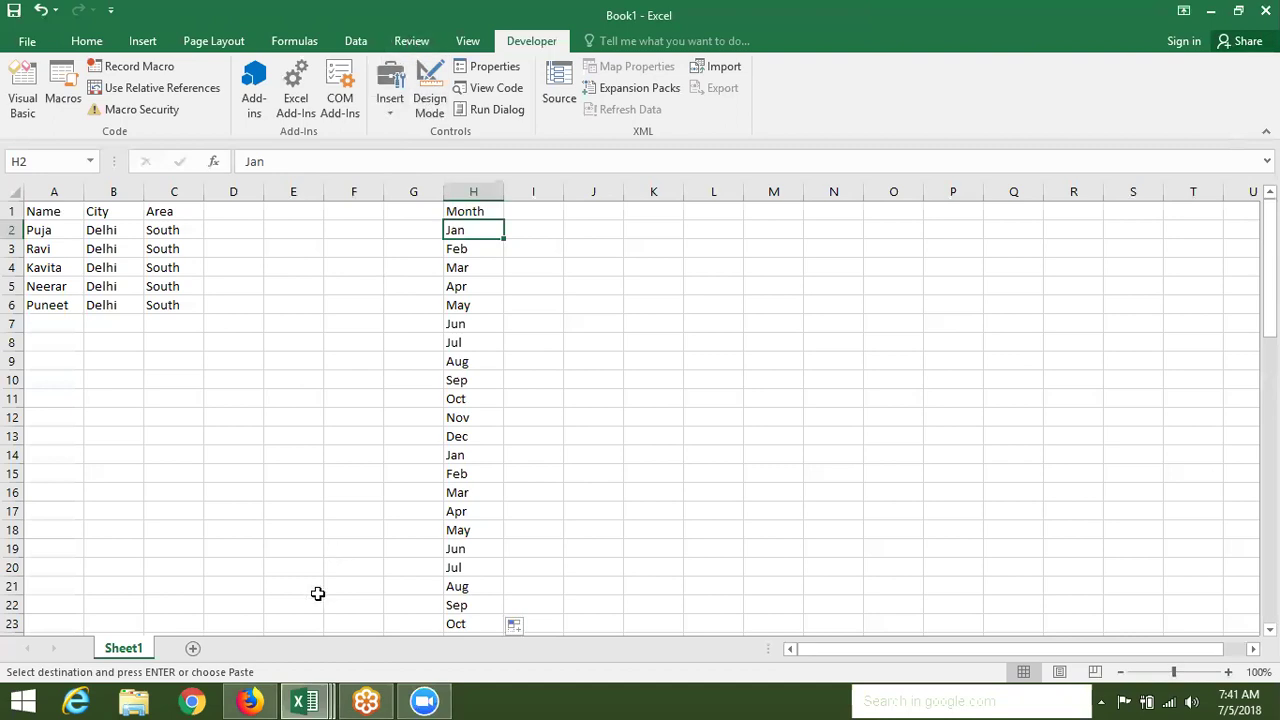
Open a new Chrome window and navigate to gmail.com
key("alt+Tab")
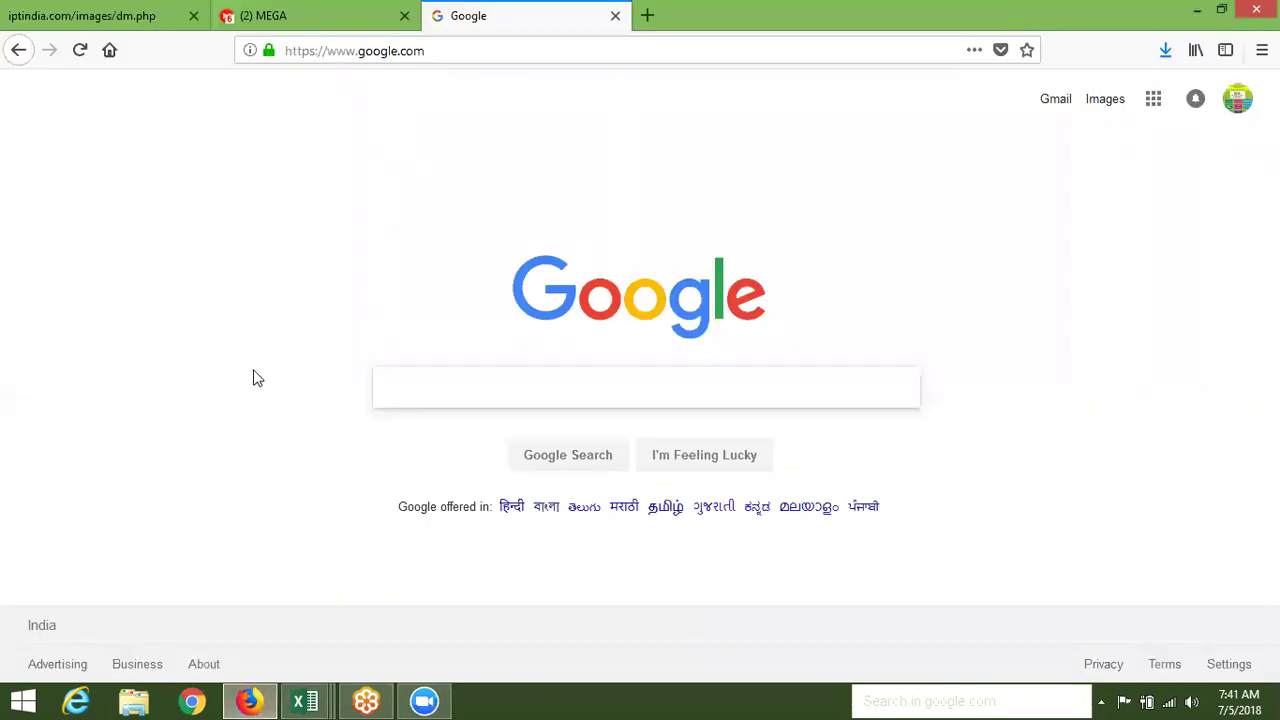
left_click(205, 698)
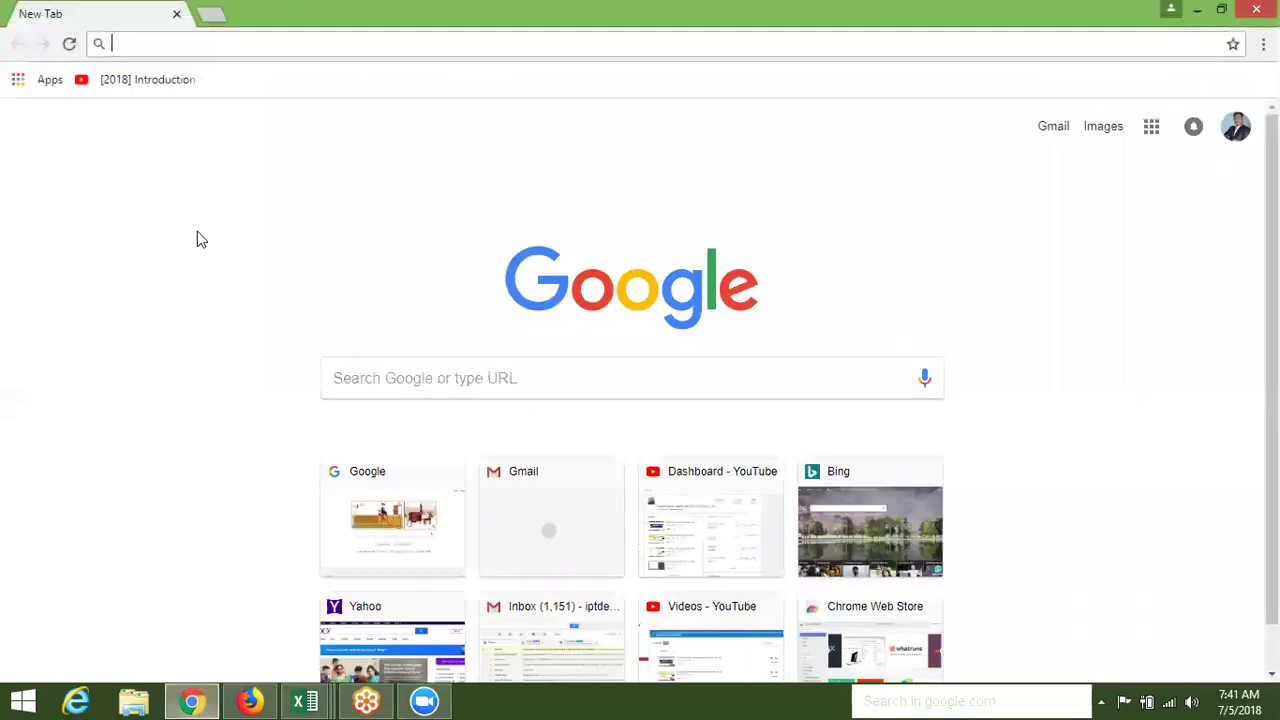
type("gmail.com")
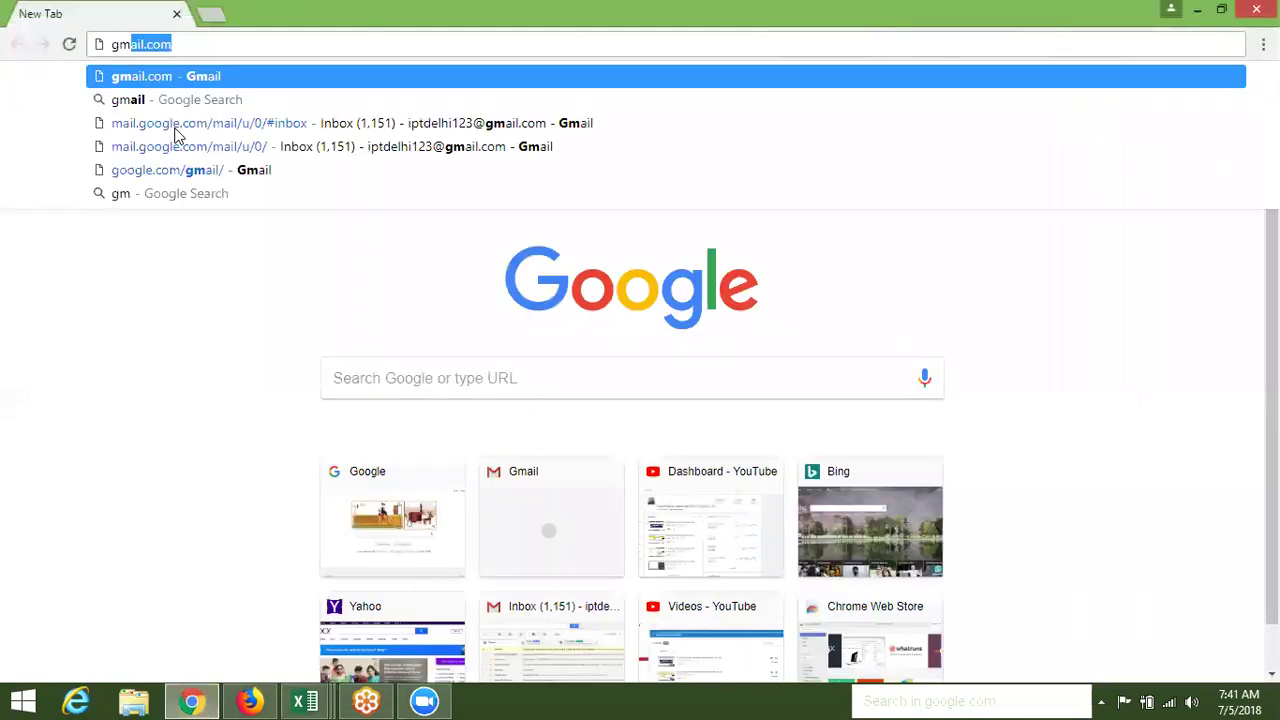
key("Return")
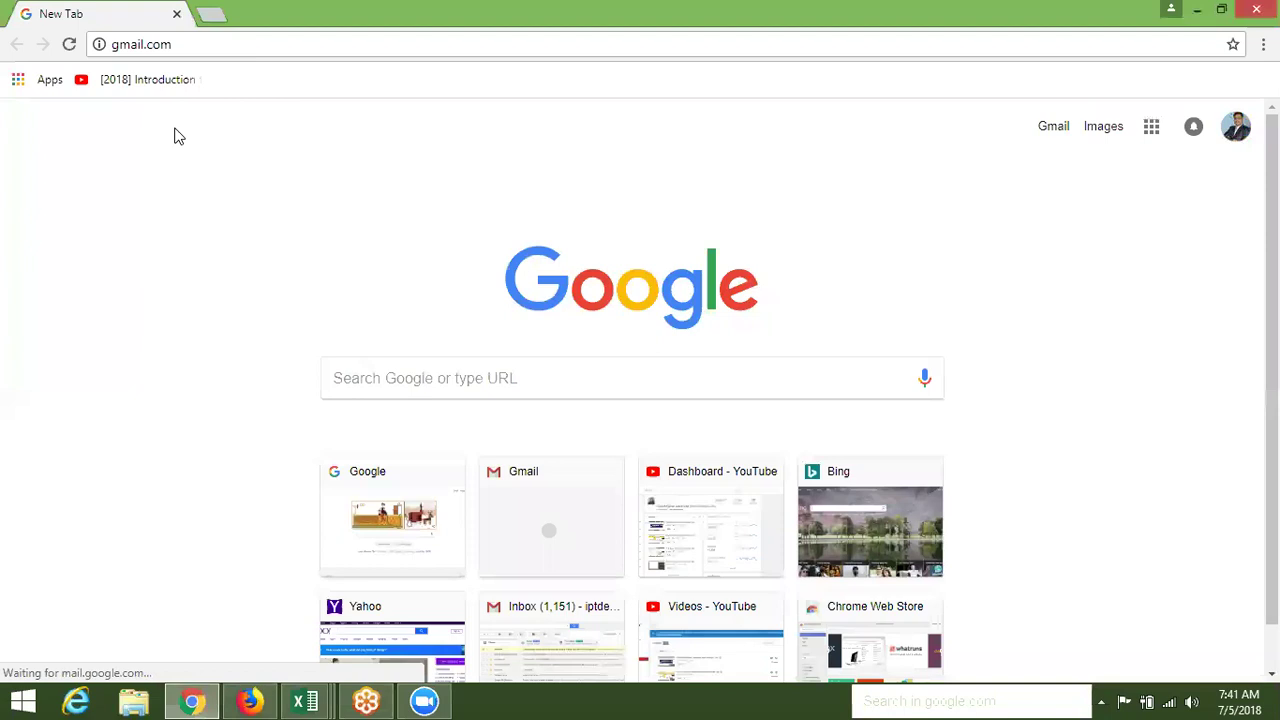
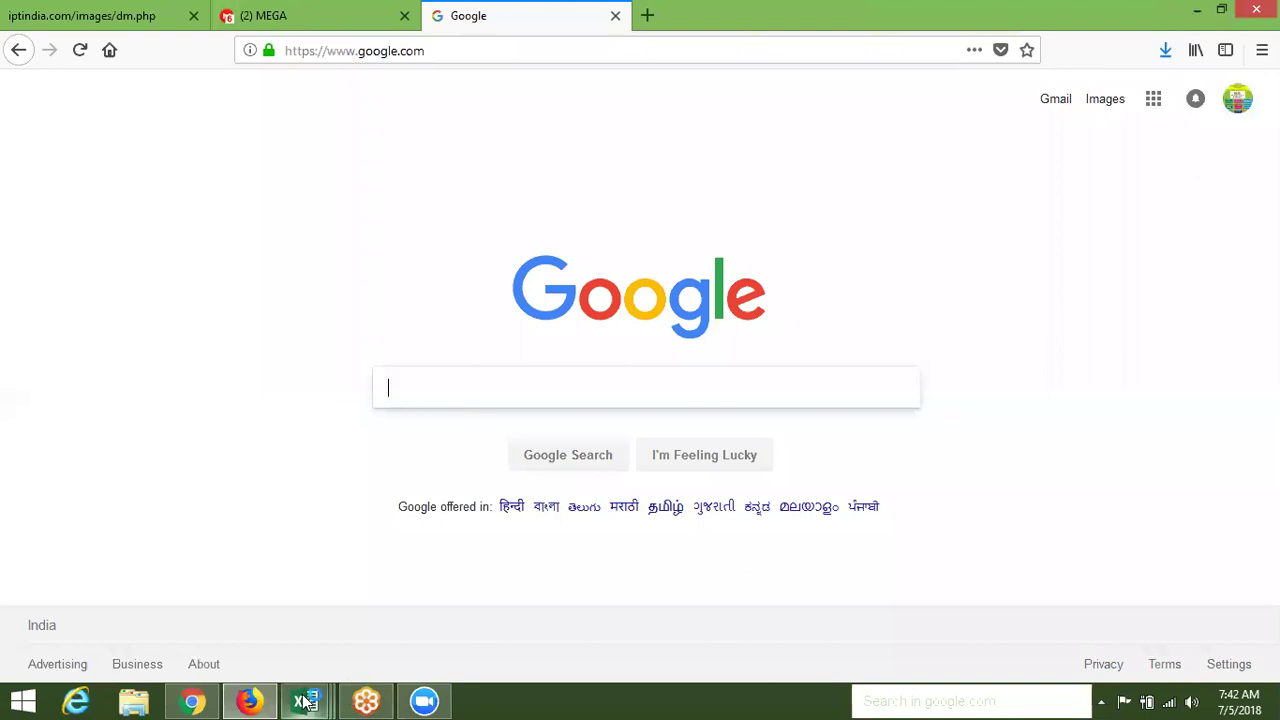
Bring Book1 with its month column to the front, select cell I1, and head to the VBA editor
mouse_move(305, 701)
left_click(185, 614)
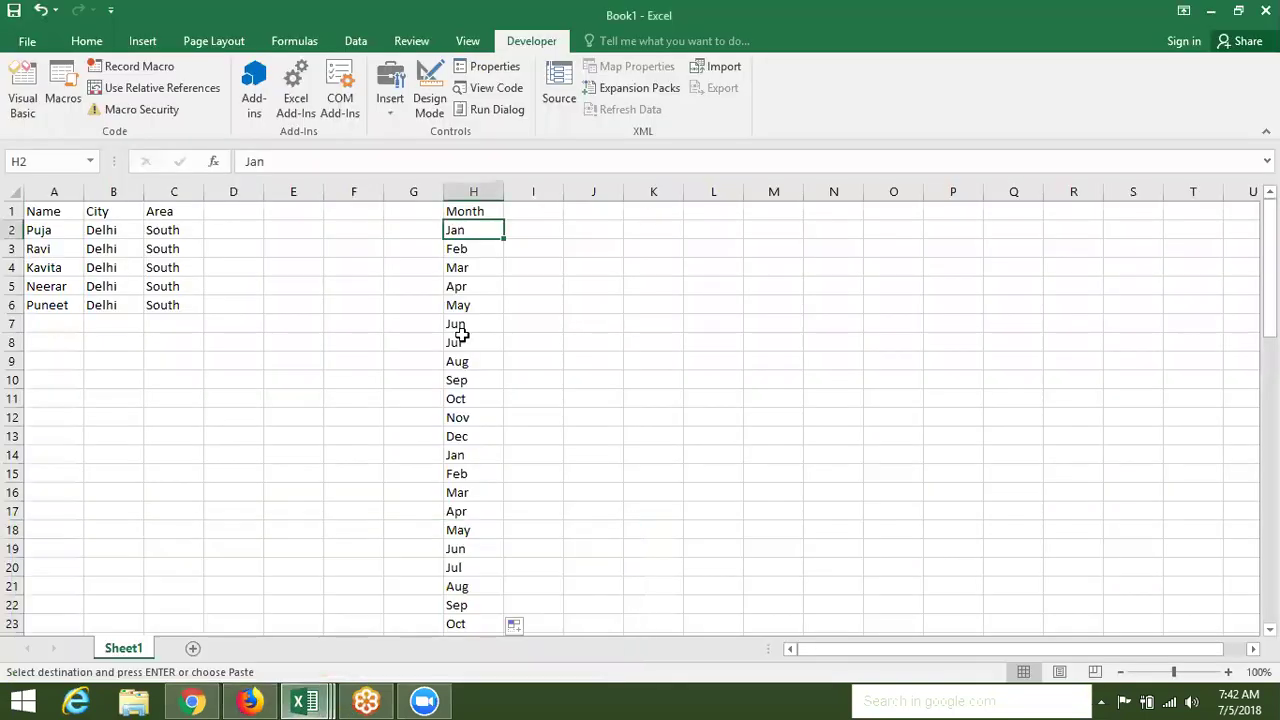
left_click(550, 207)
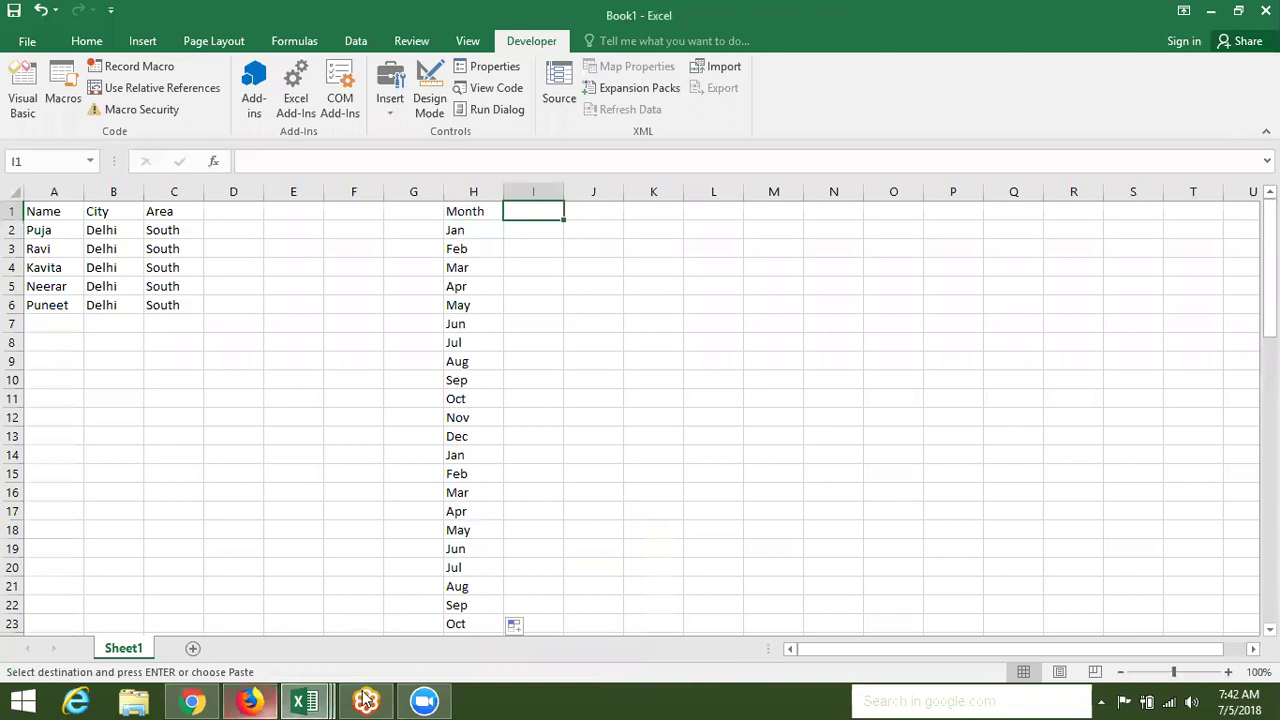
left_click(305, 700)
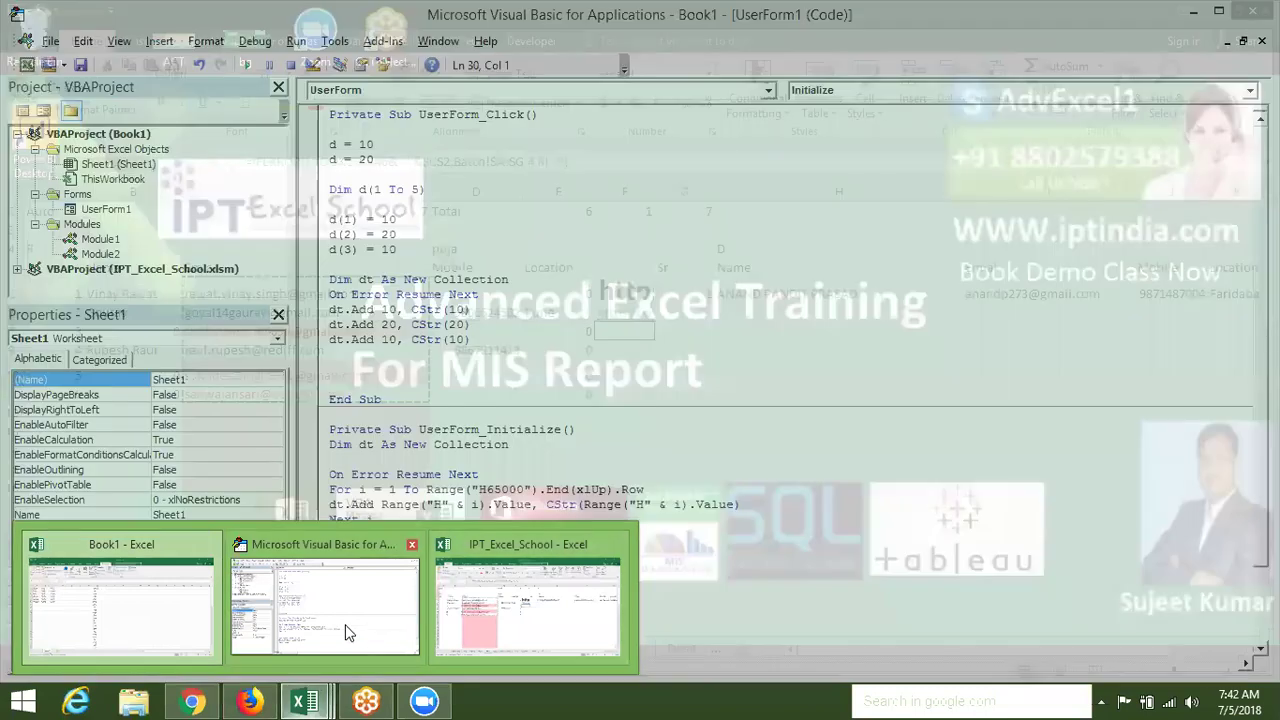
Open UserForm1 in design view and generate an empty ListBox1_Click procedure from its month list box
left_click(350, 630)
double_click(120, 209)
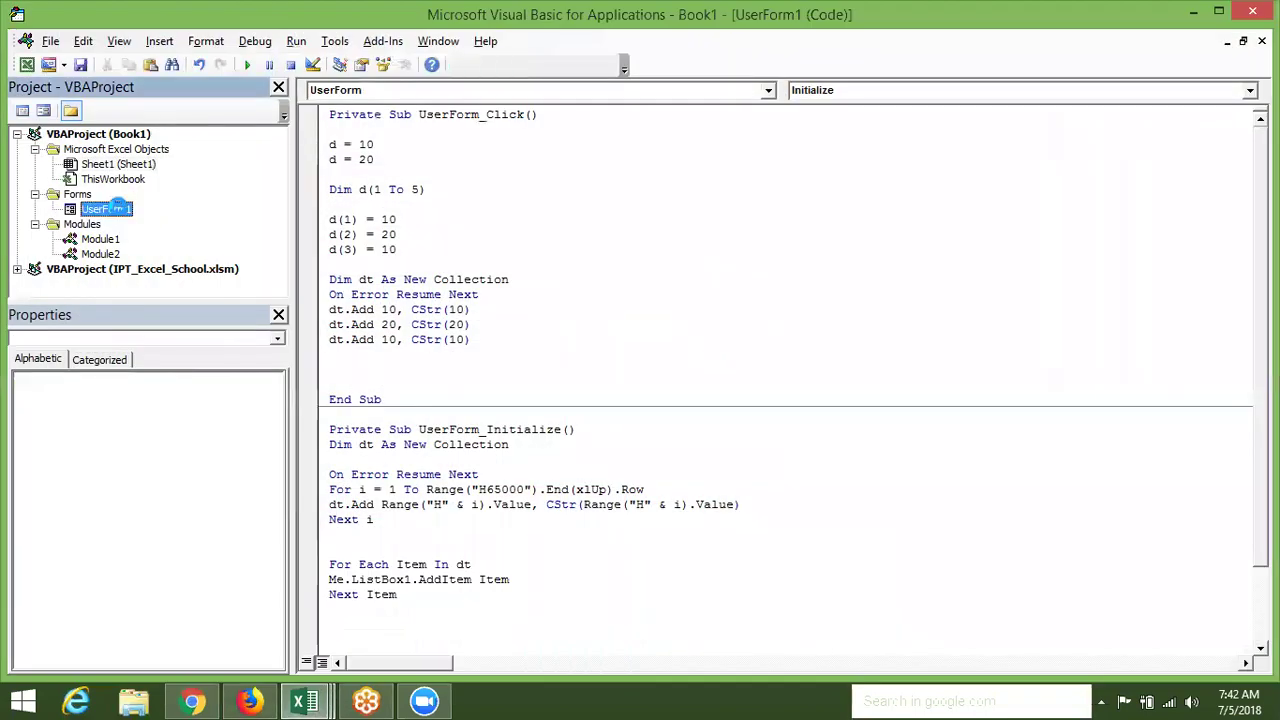
left_click(367, 202)
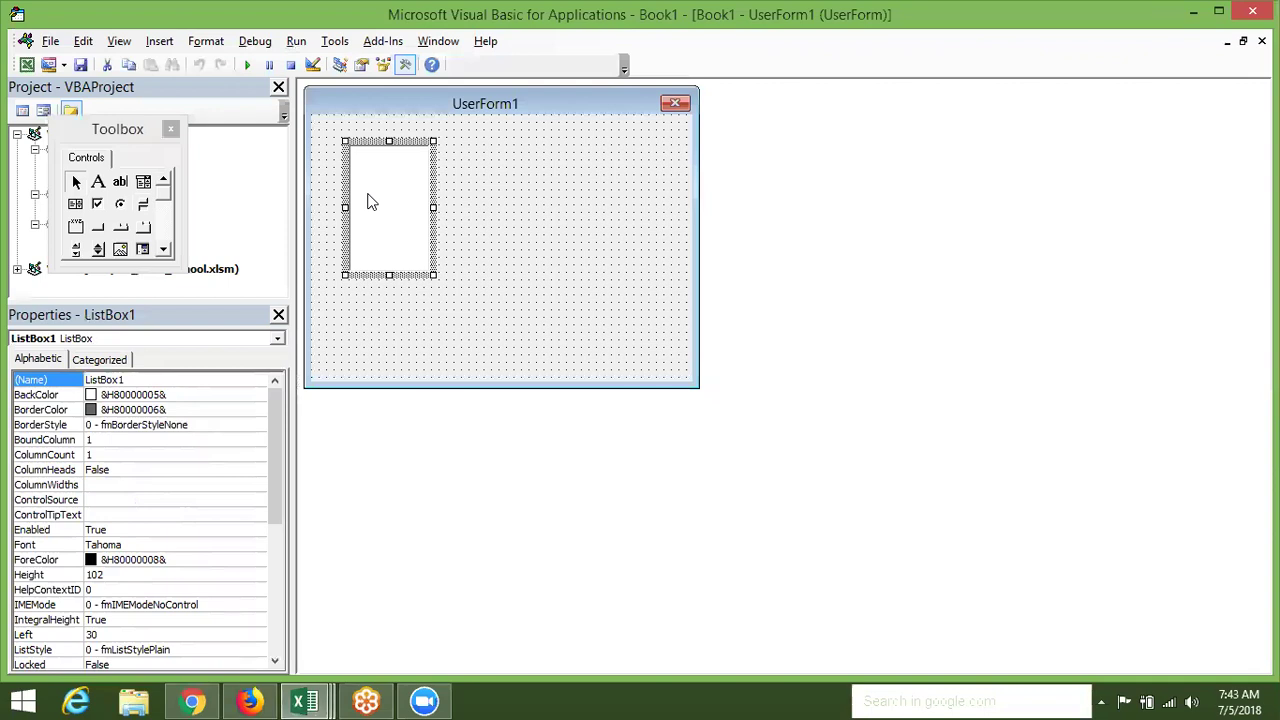
double_click(373, 205)
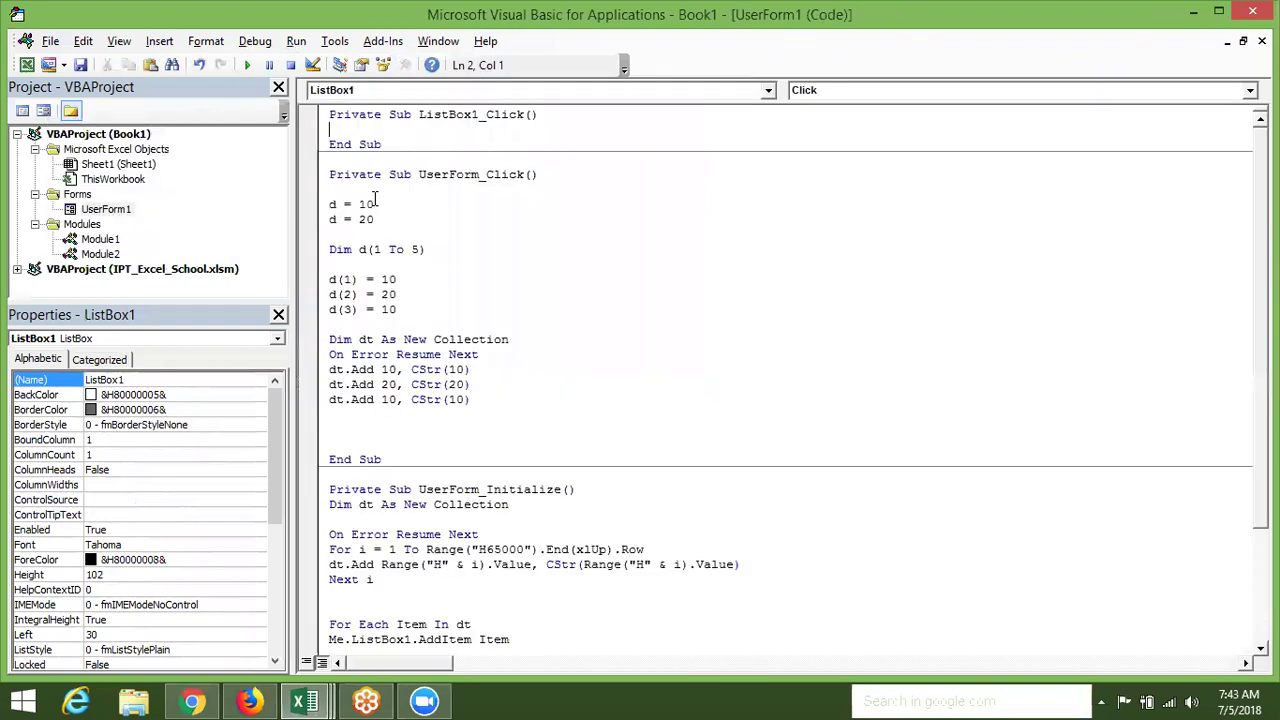
Create a ListBox1_DblClick procedure and begin its line with Range("I65000")
left_click(834, 92)
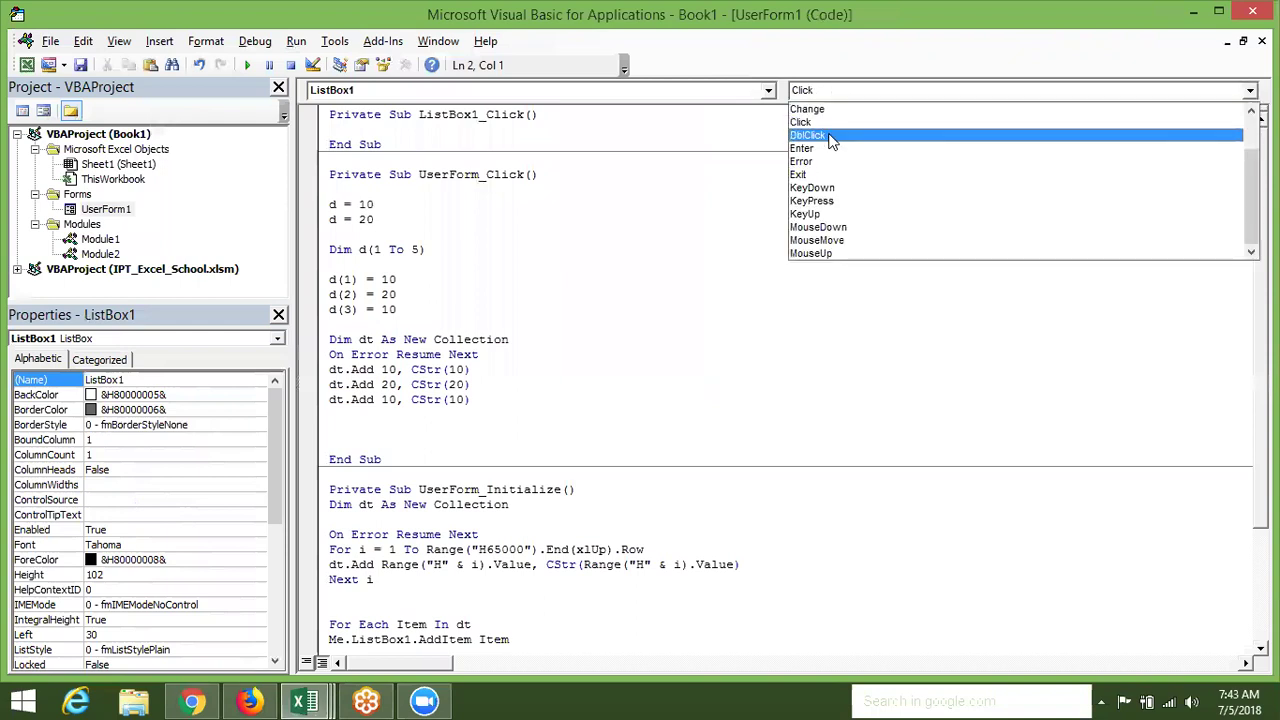
left_click(830, 128)
type("range(\"I\"")
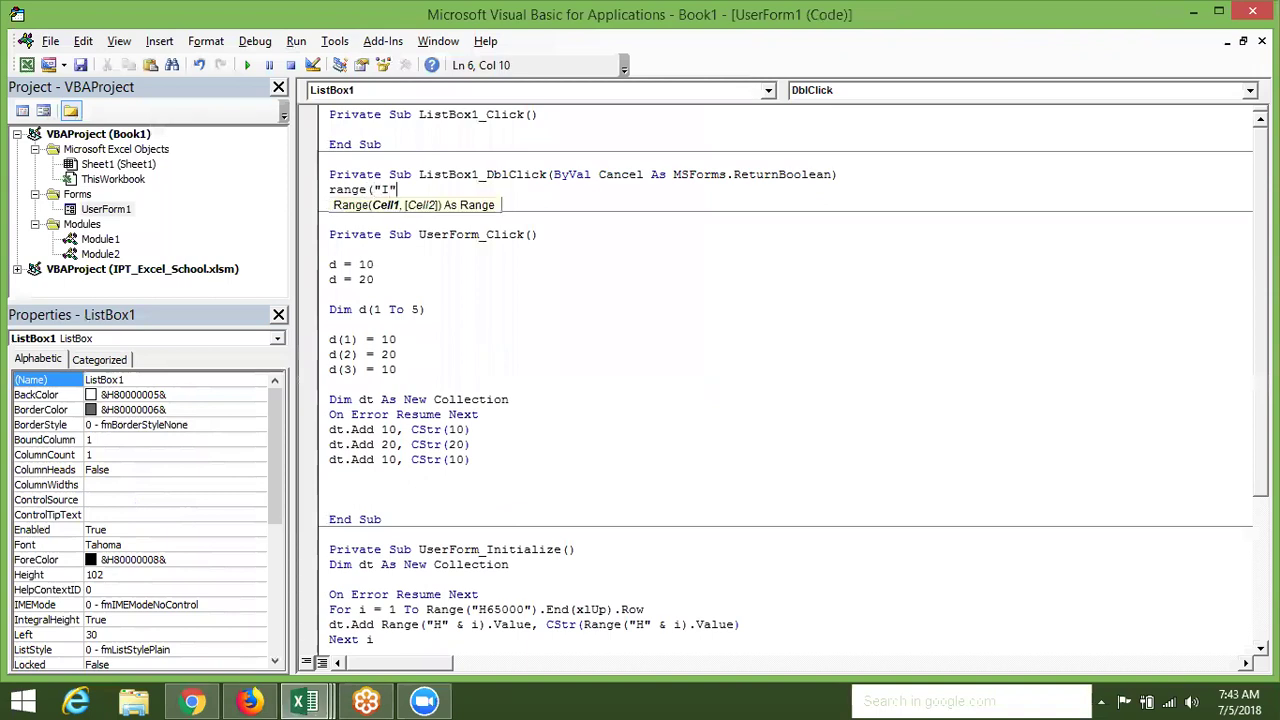
type(")")
key("BackSpace")
key("BackSpace")
type("6500")
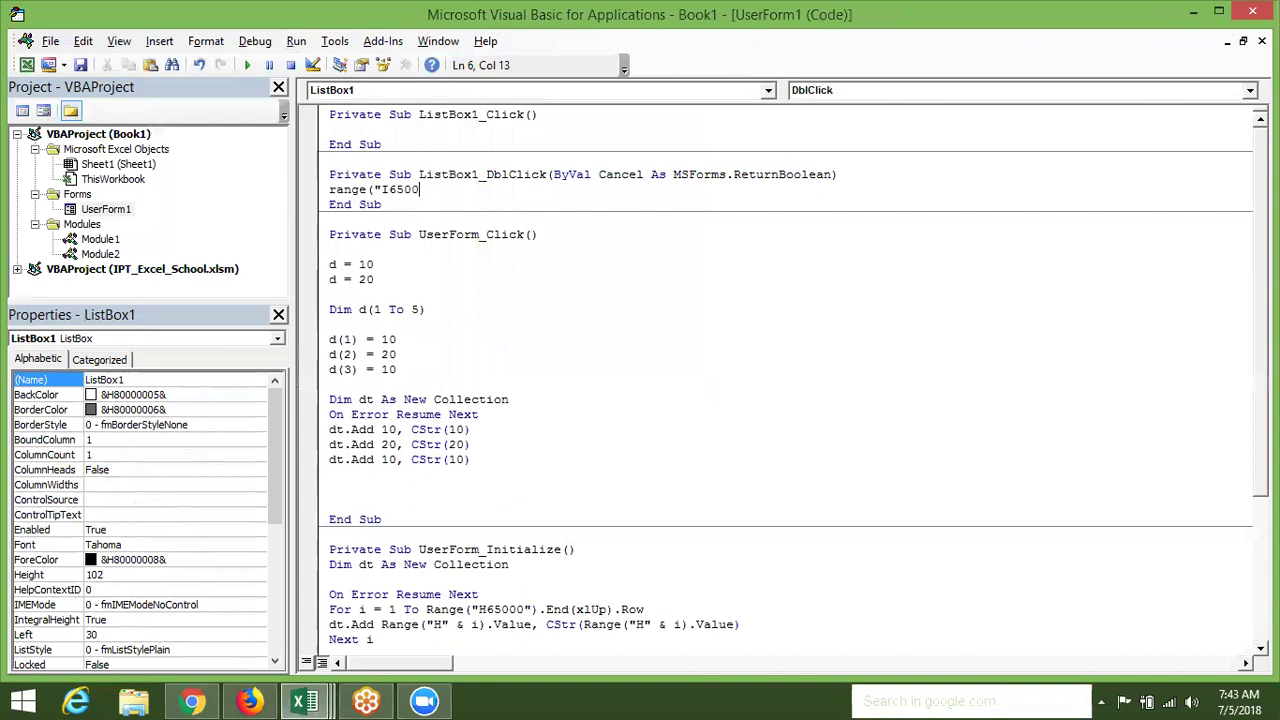
type("0\"),")
key("BackSpace")
Complete the line as .End(xlUp).Offset(1, 0).Value = Now and commit it
type(".e")
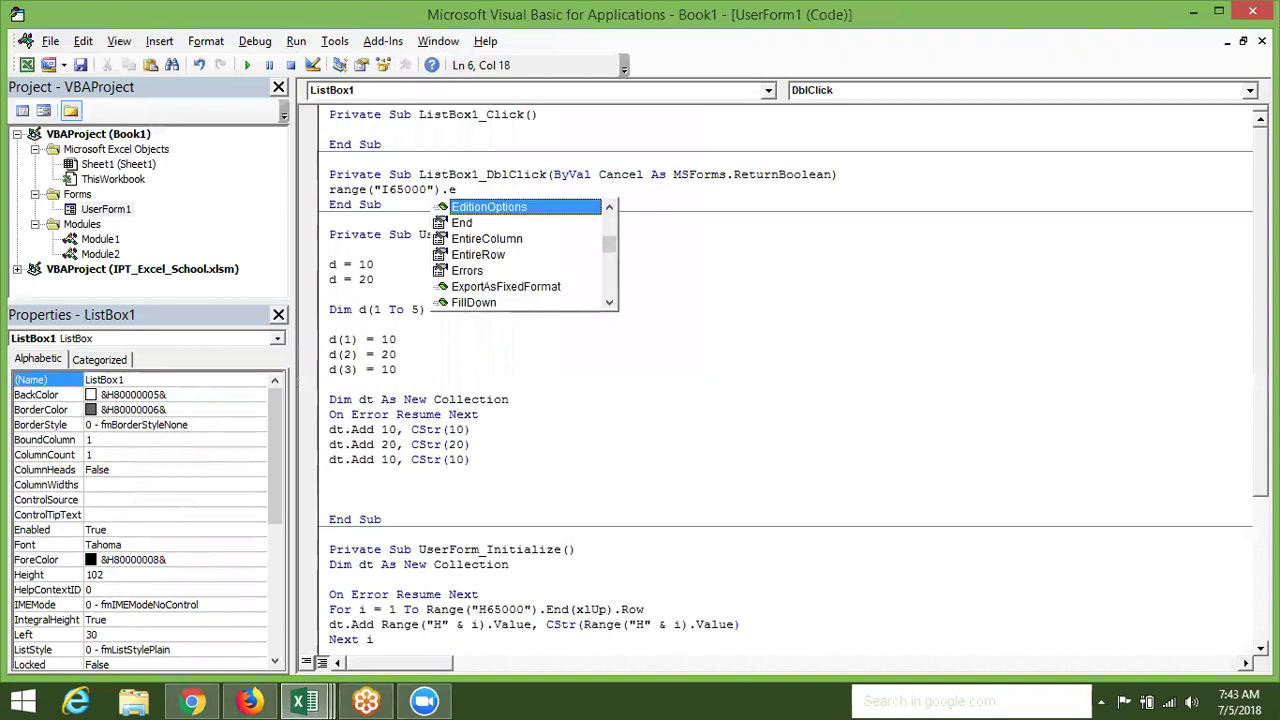
type("n")
key("Tab")
type("(")
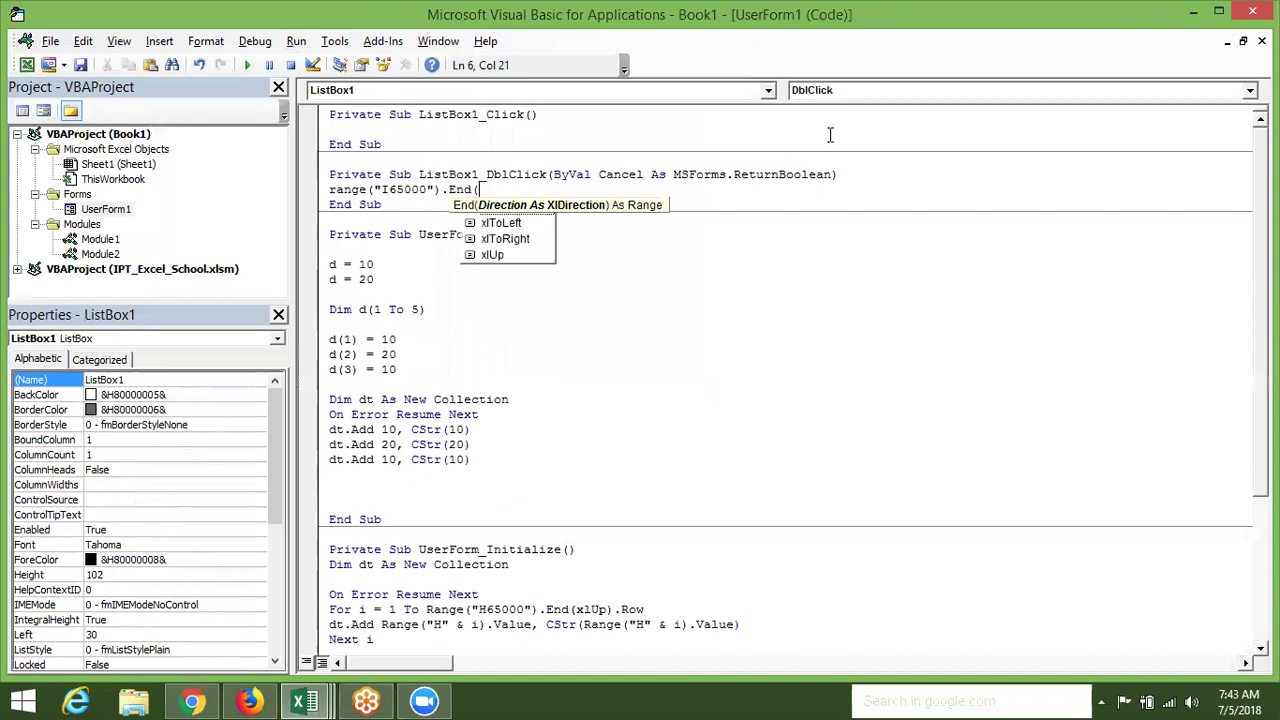
key("Down")
key("Down")
key("Down")
key("Tab")
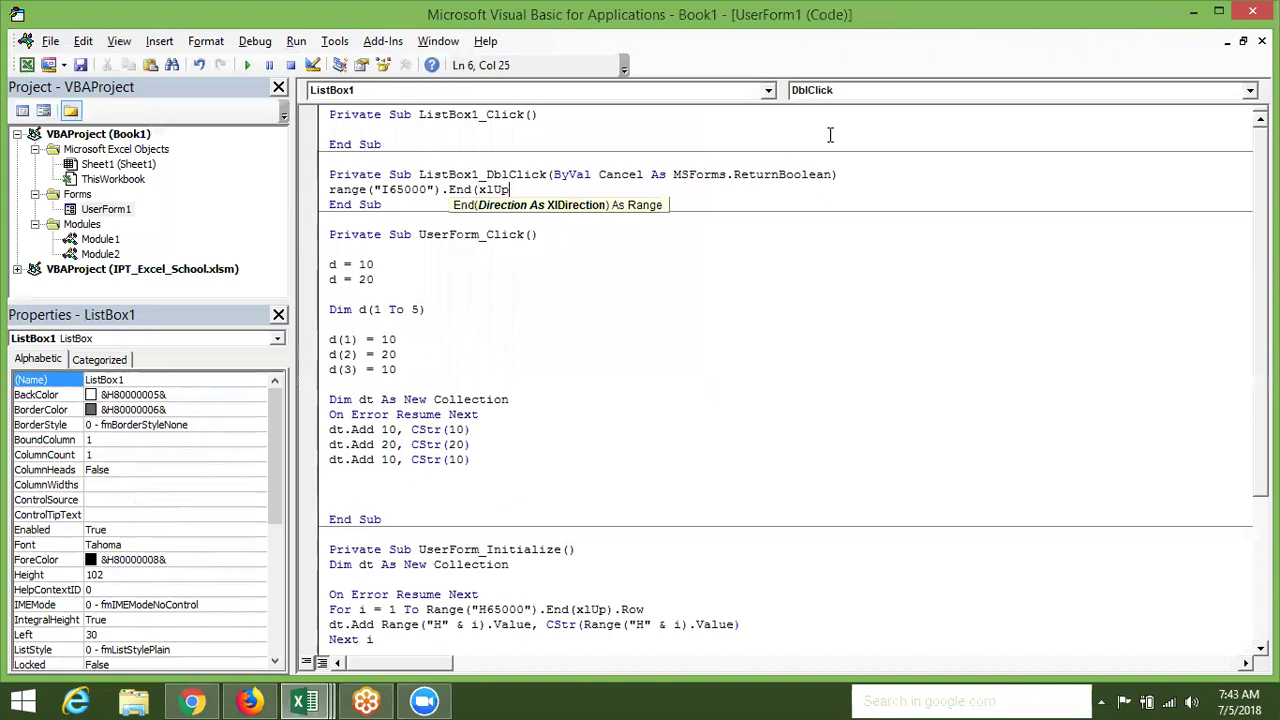
type(").of")
key("Tab")
type("(1,0)")
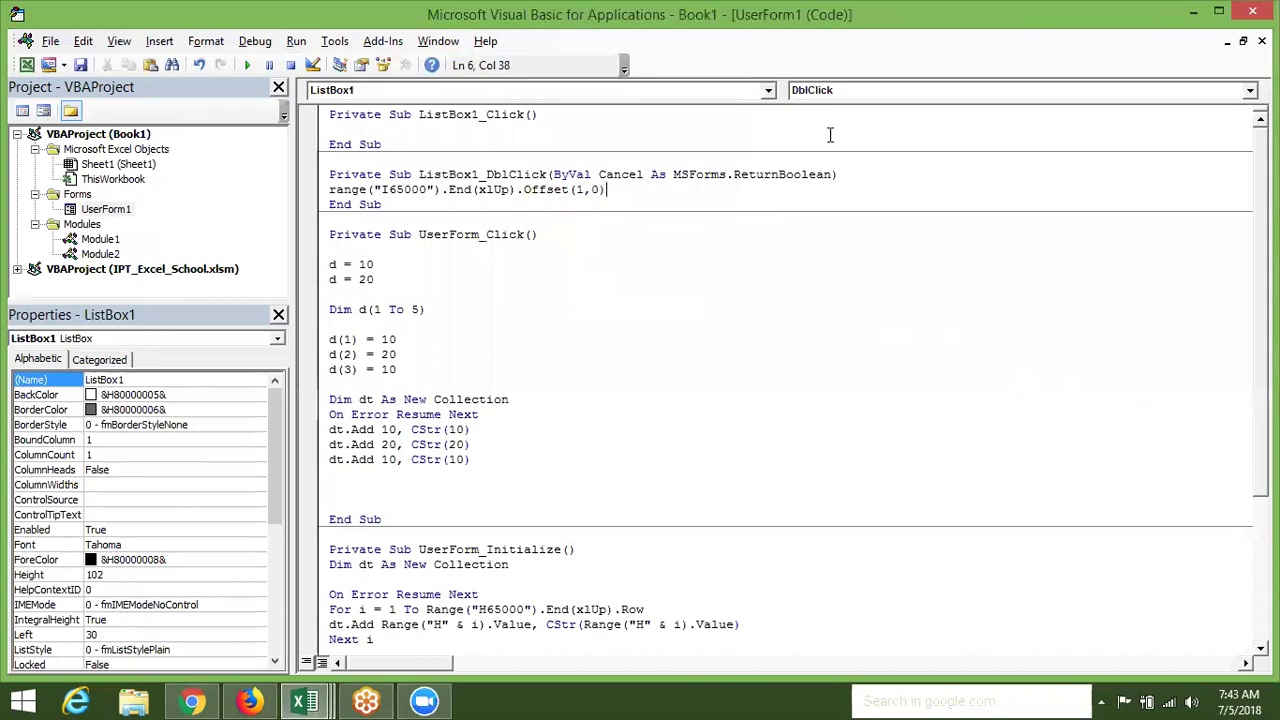
type(".v")
key("Down")
key("Tab")
type("=now")
left_click(843, 243)
key("Up")
key("Up")
key("Up")
Run UserForm1, move it aside, and pick Mar, Apr, May, Jun, Jul to stamp I2:I6
left_click(247, 65)
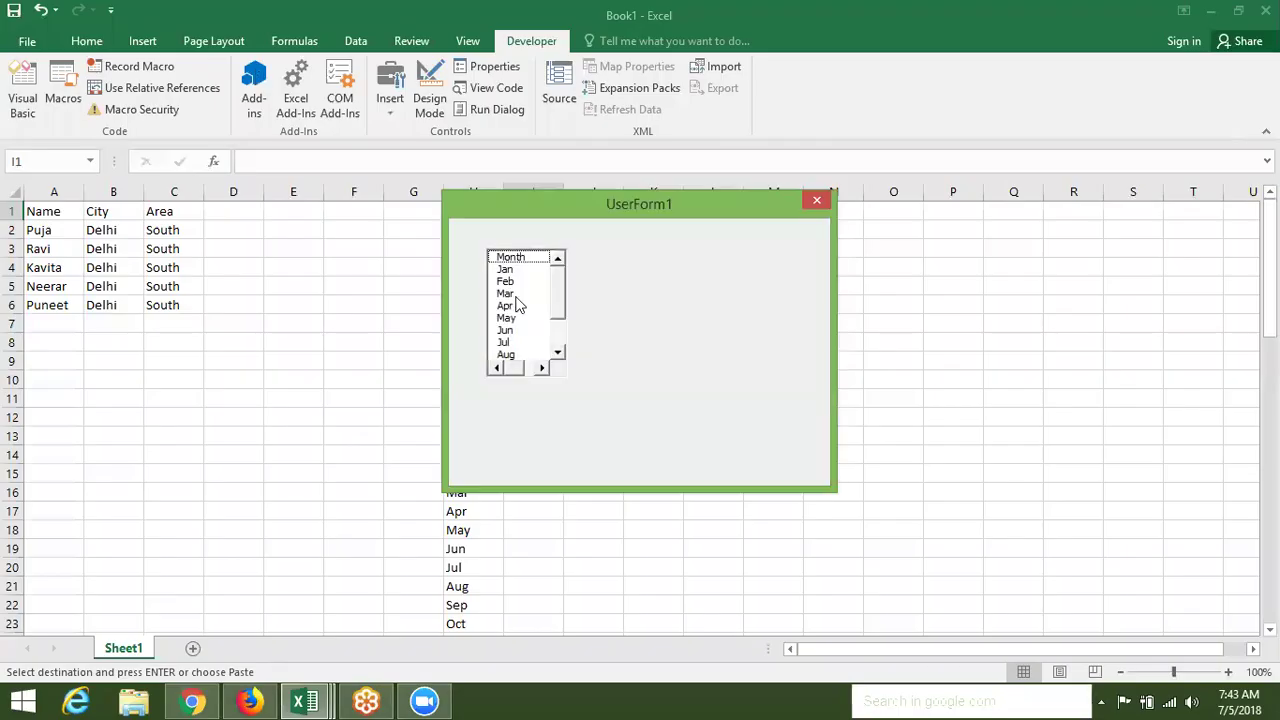
left_click_drag(532, 215, 217, 271)
left_click(190, 350)
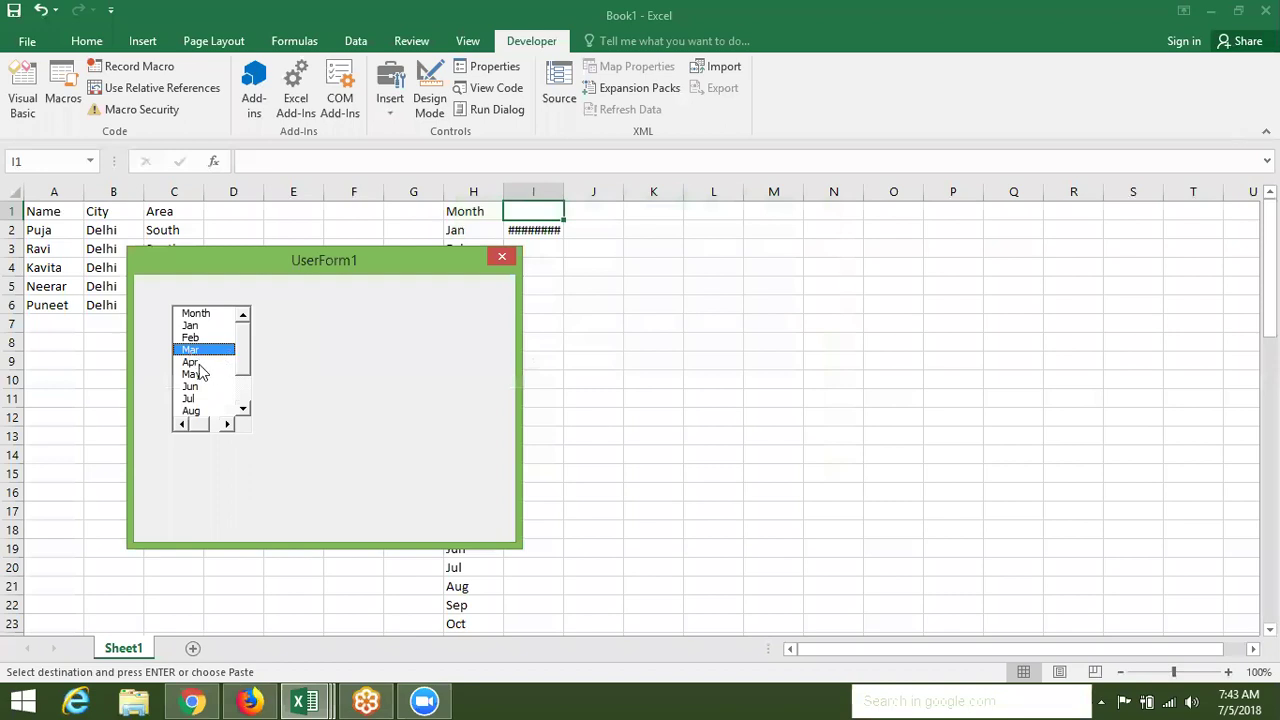
left_click(199, 364)
left_click(198, 375)
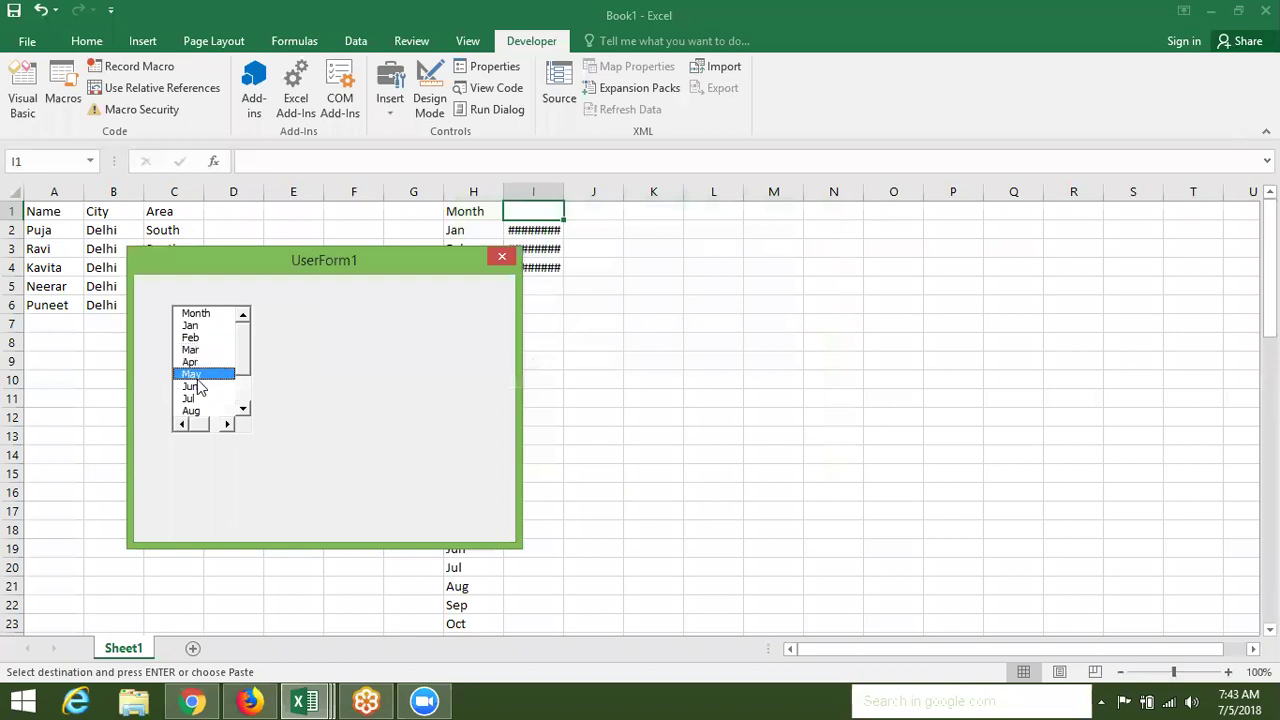
left_click(197, 388)
left_click(197, 399)
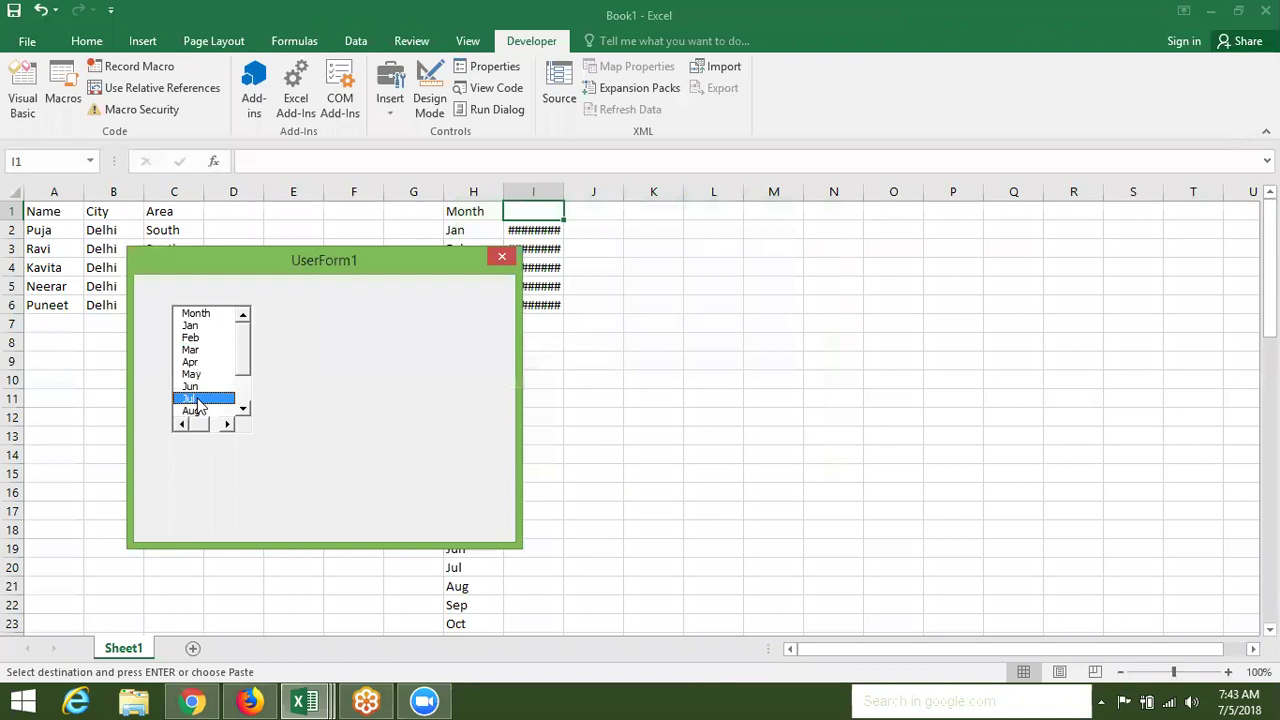
Close the form and autofit column I so I2:I6 display 7/5/2018 7:43
left_click(501, 257)
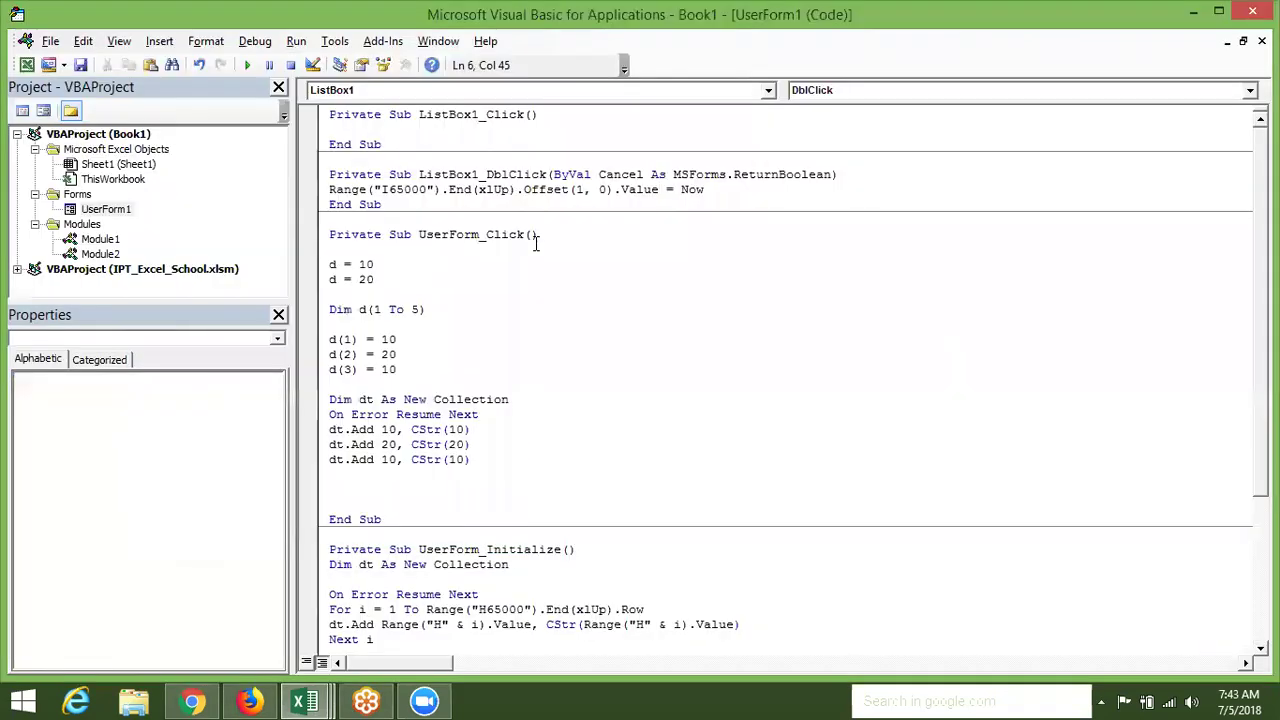
key("alt+F11")
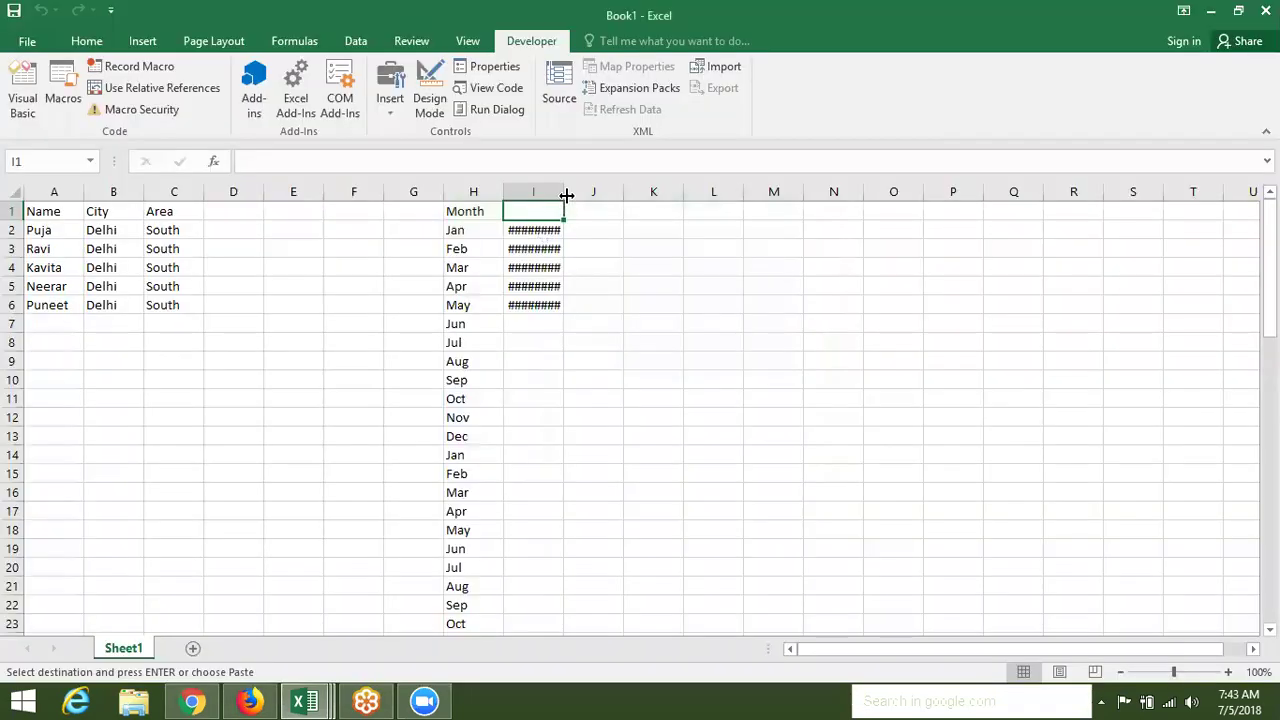
double_click(565, 193)
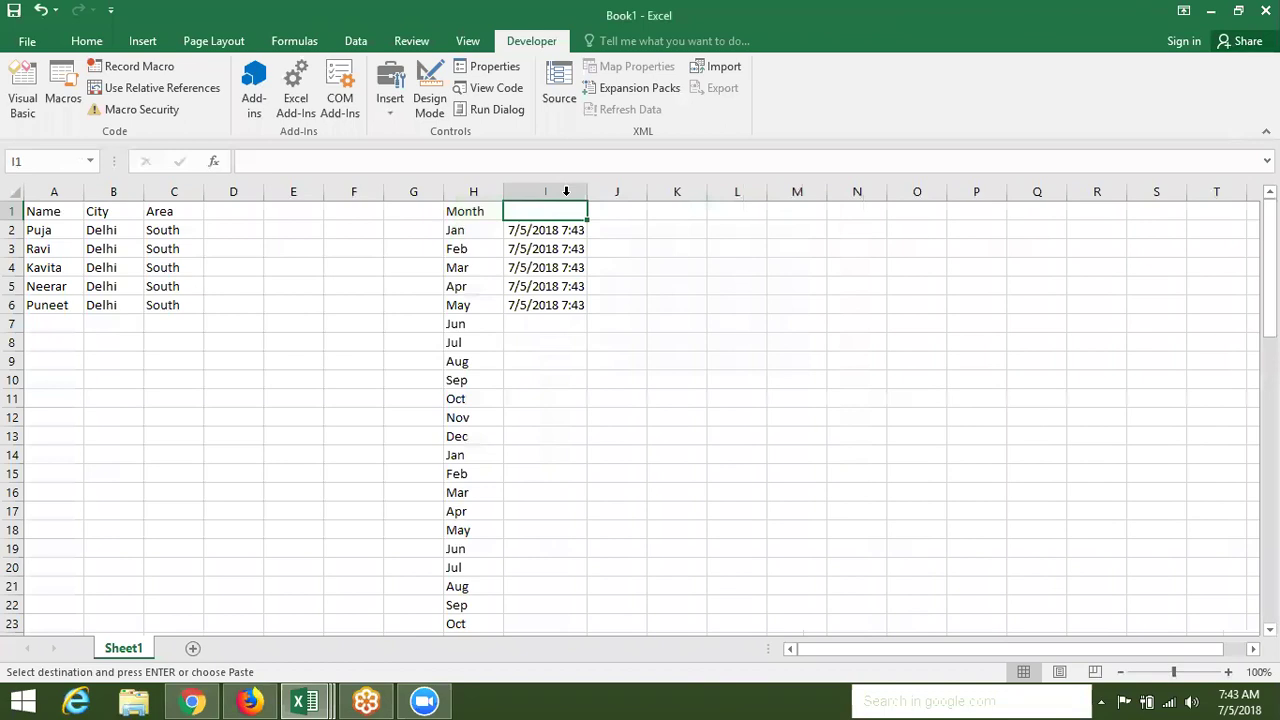
key("alt+Tab")
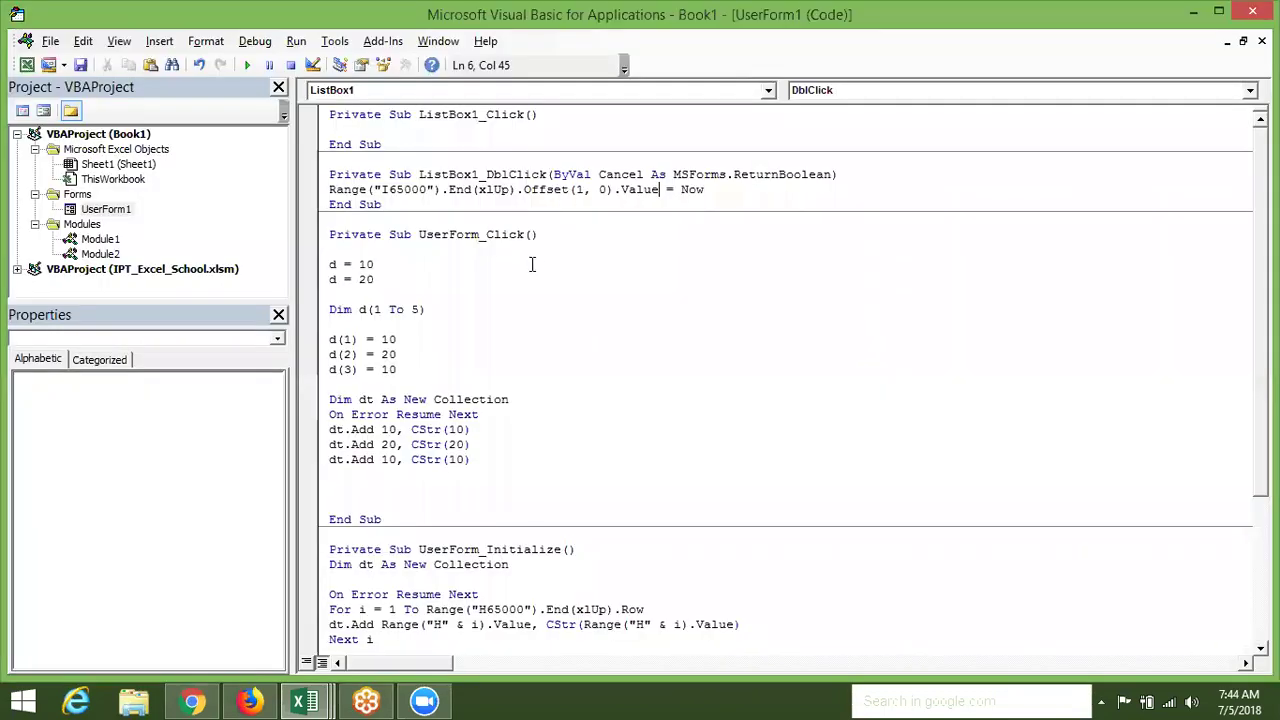
key("alt+F11")
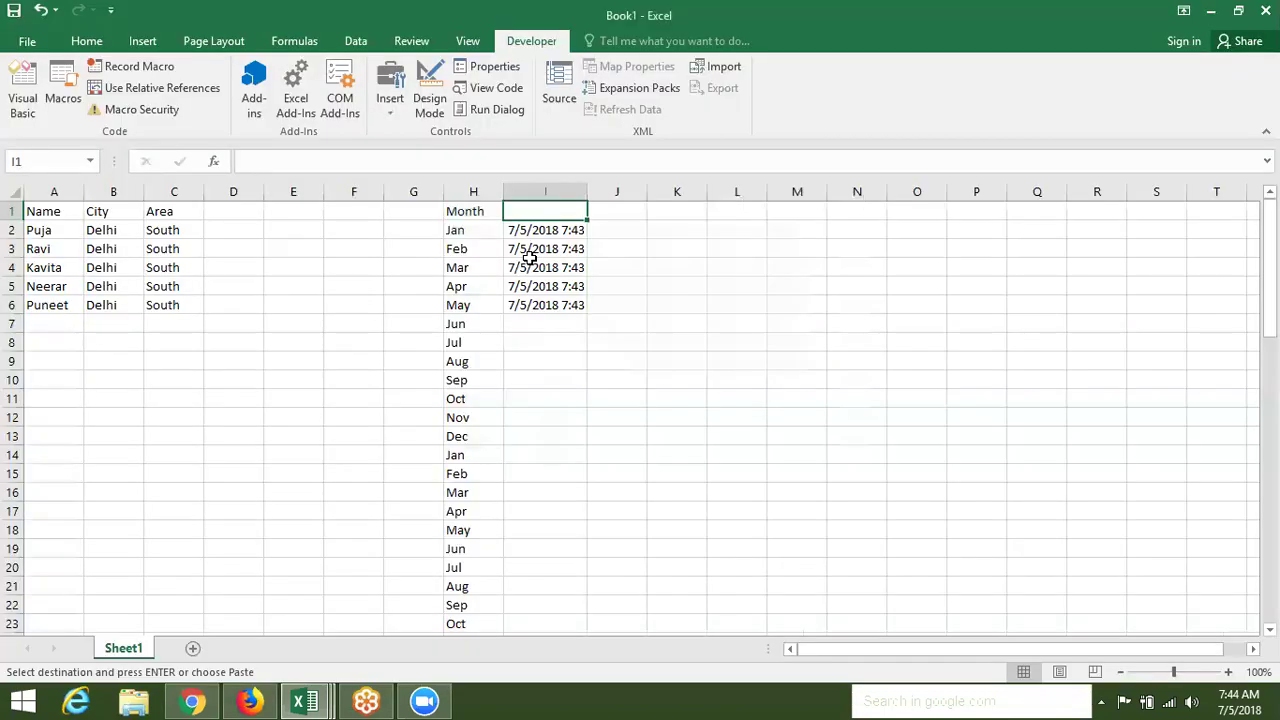